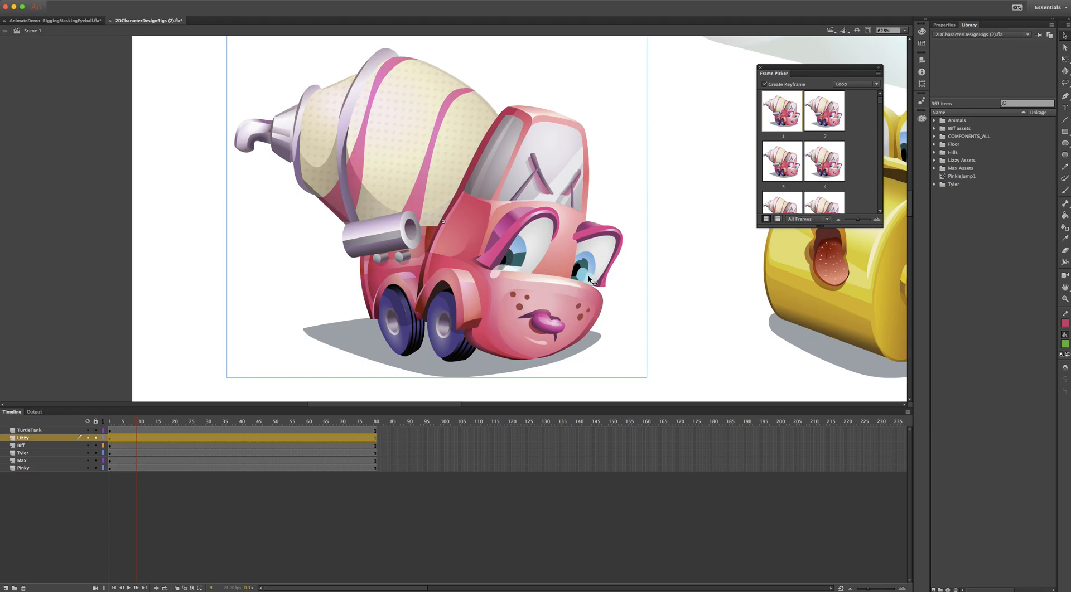
- Return the main timeline to frame 1 and select the pink cement-mixer truck on the Lizzy layer
left_click_drag(137, 423, 110, 422)
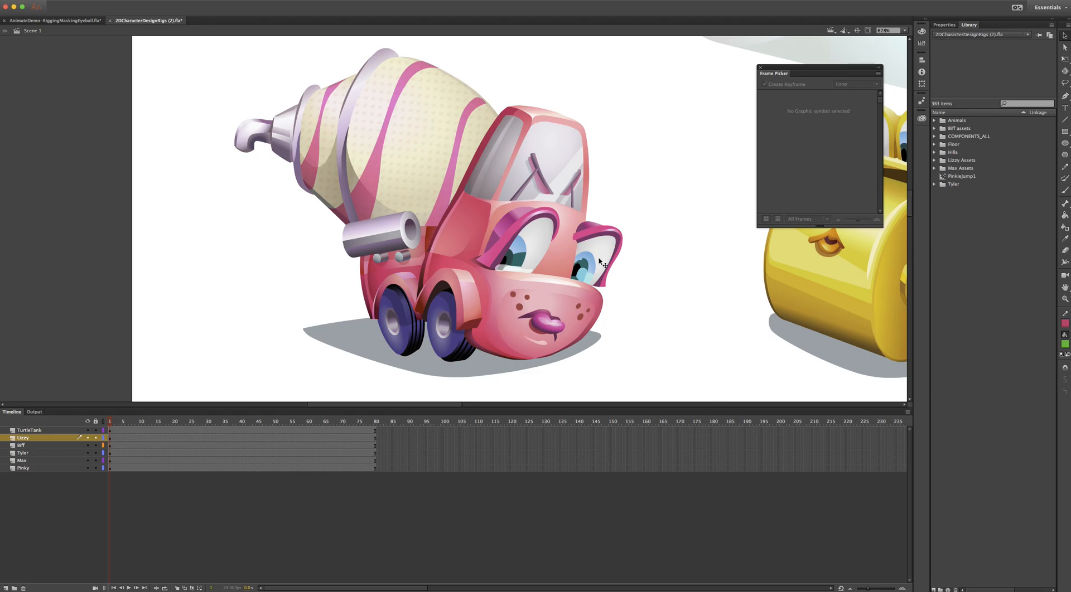
key("z")
left_click(628, 269, "alt")
left_click(628, 268, "alt")
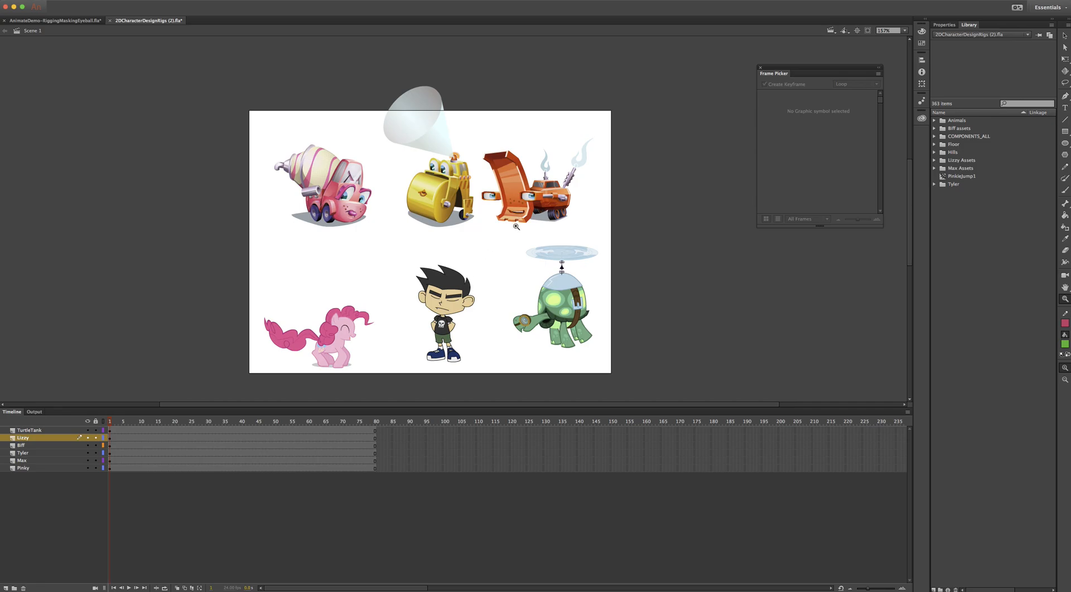
left_click_drag(256, 126, 404, 235)
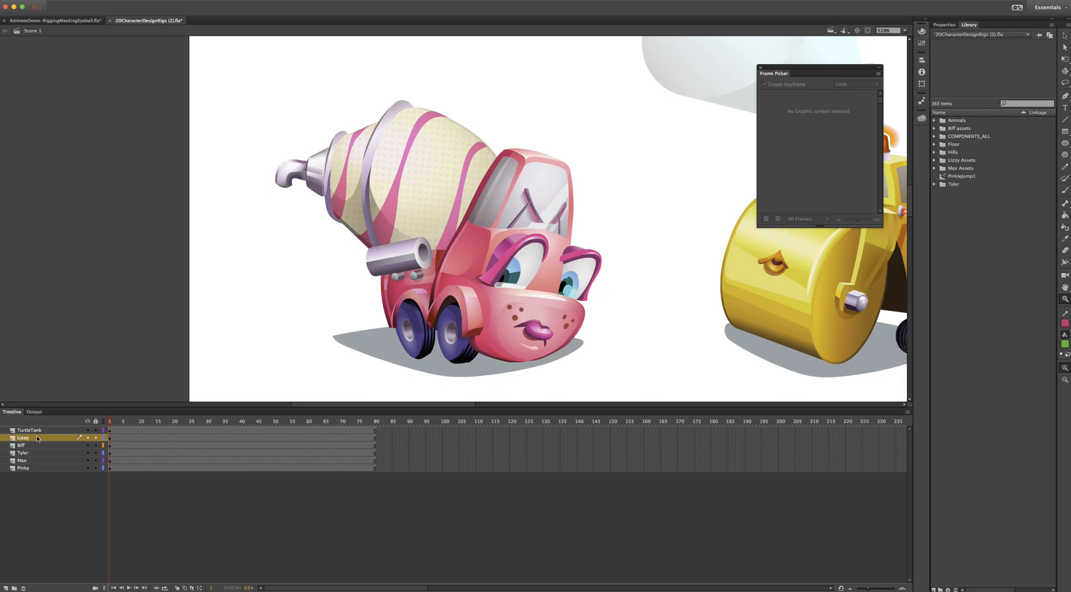
left_click(110, 439)
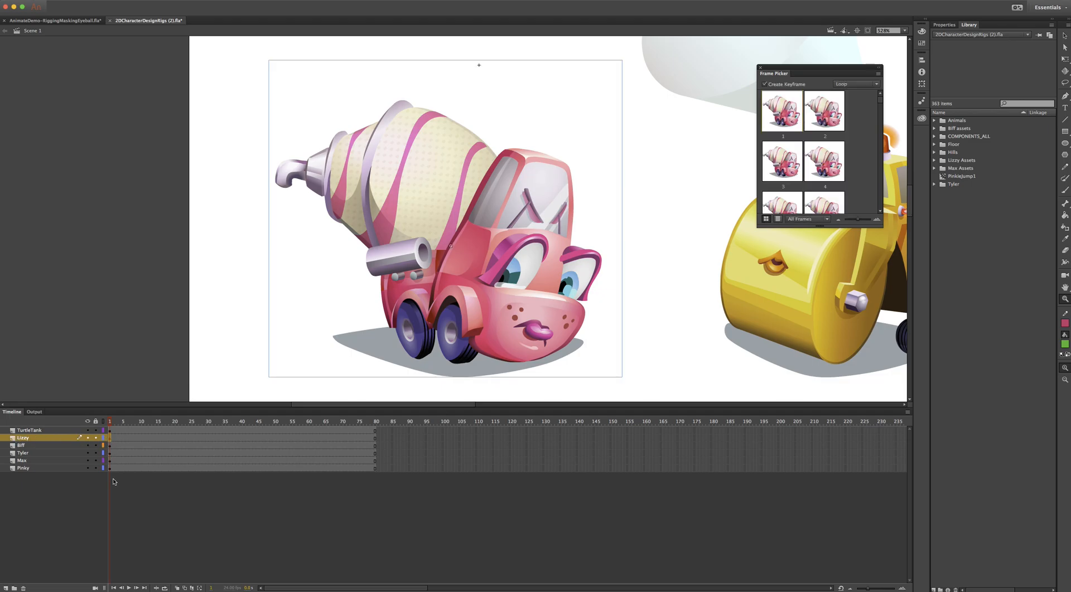
- Open the nested LizzyEyesBoth symbol inside the Lizzy Assembly symbol and scrub its eye poses back to frame 1
key("v")
double_click(525, 280)
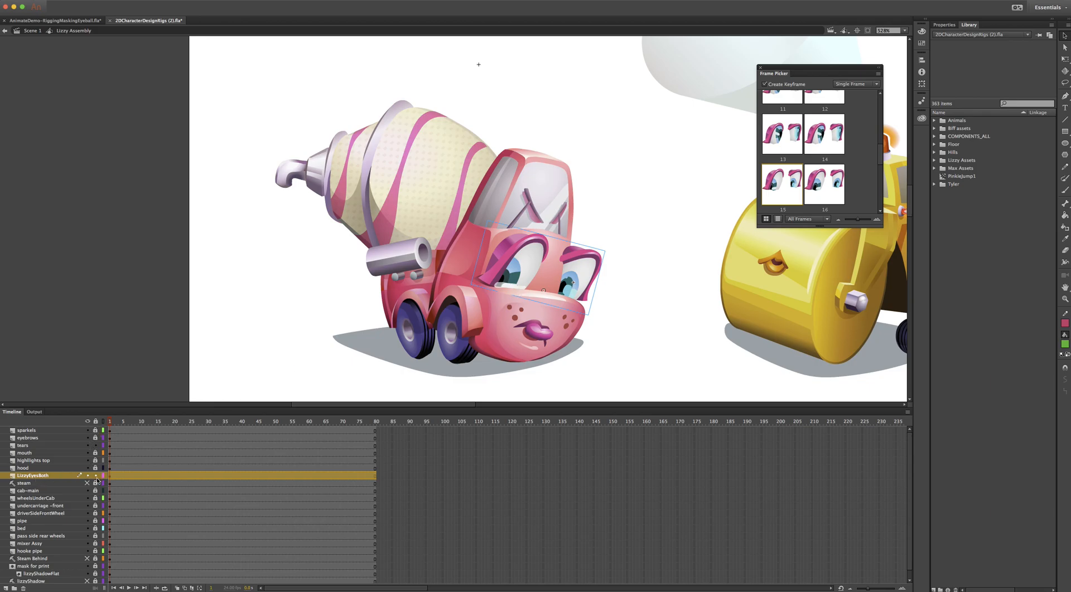
double_click(530, 272)
left_click_drag(158, 421, 114, 427)
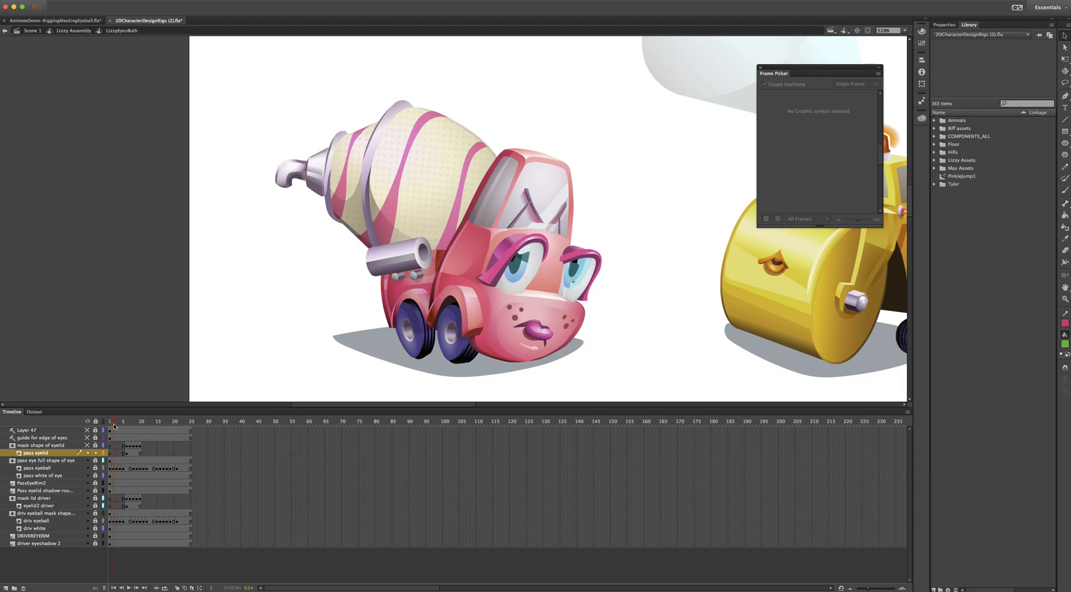
left_click(110, 422)
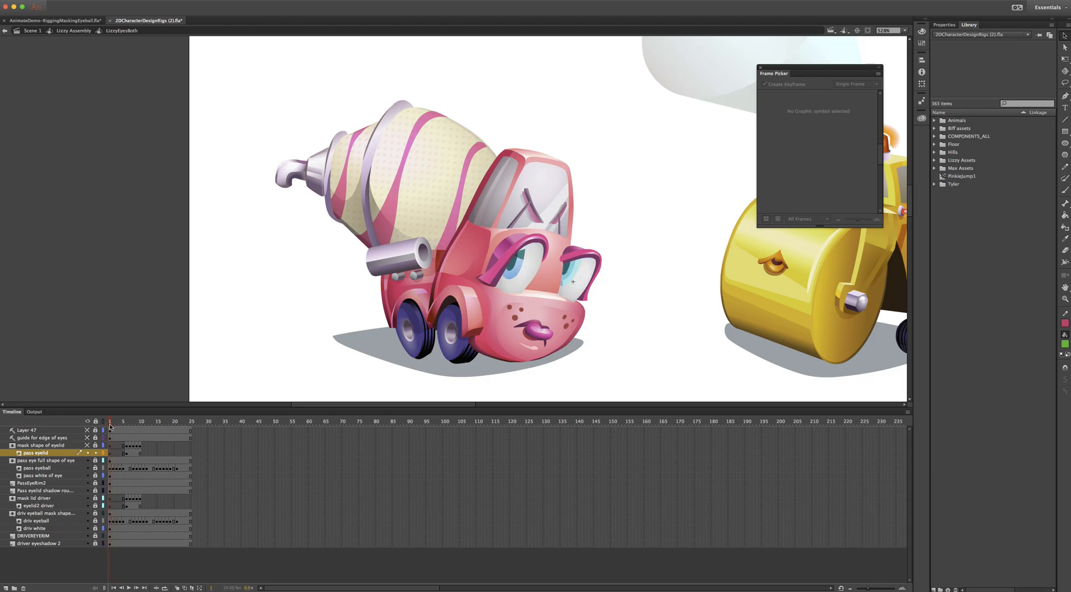
- Expand the Lizzy Assets library folder and preview its symbols from the body parts through the mouth shapes
double_click(957, 162)
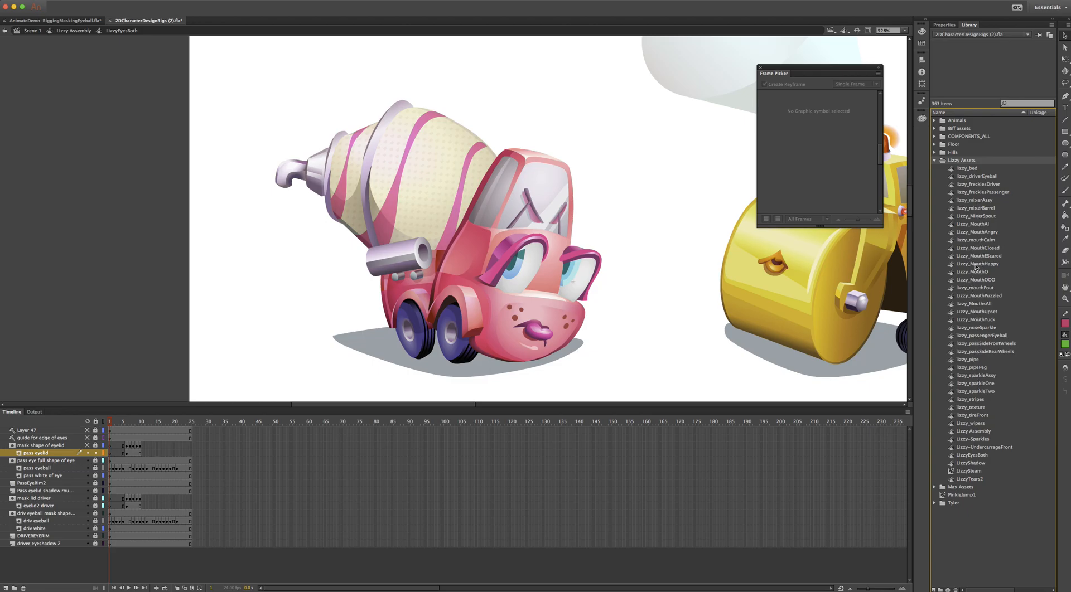
left_click(977, 168)
left_click(984, 192)
key("Down")
key("Down")
key("Down")
key("Down")
key("Down")
key("Down")
key("Down")
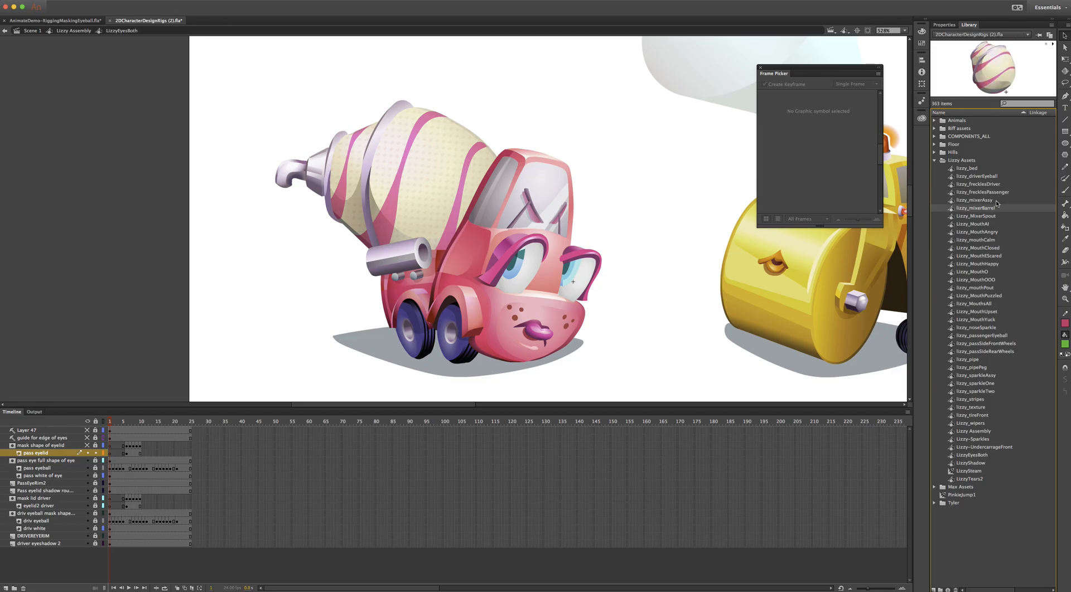
key("Down")
key("Down")
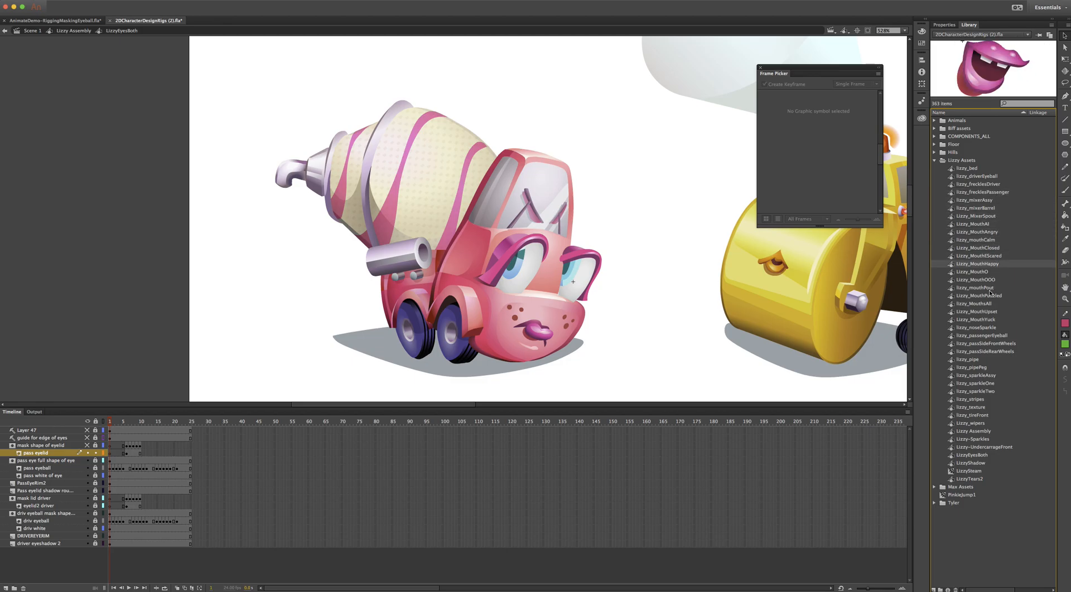
key("Down")
key("Down")
key("Down")
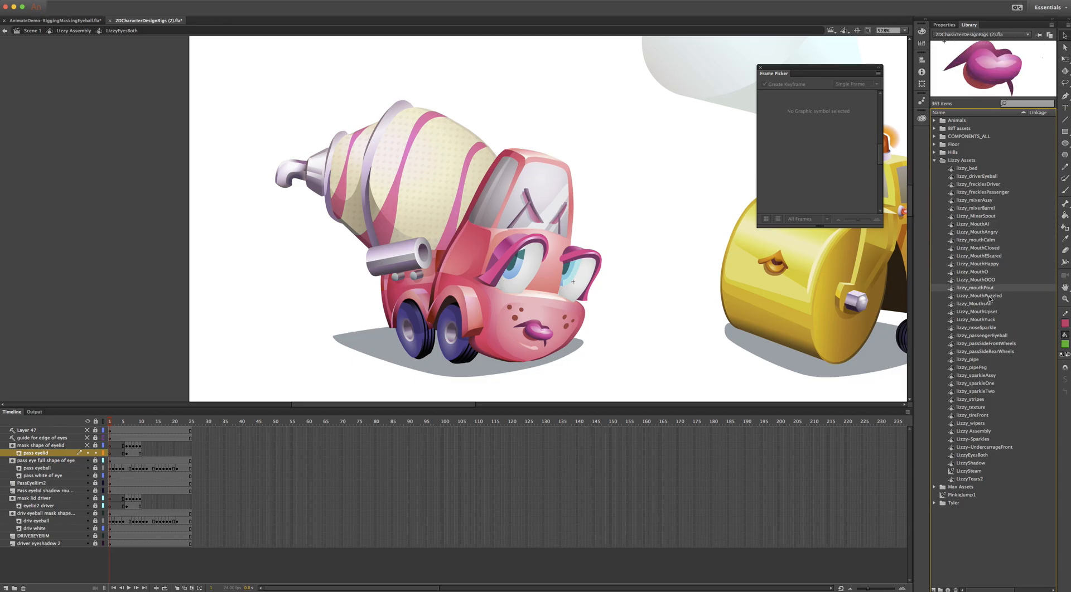
- Open the LizzyEyesBoth symbol from the library for editing on its own, with both eyes framed closely
left_click(974, 456)
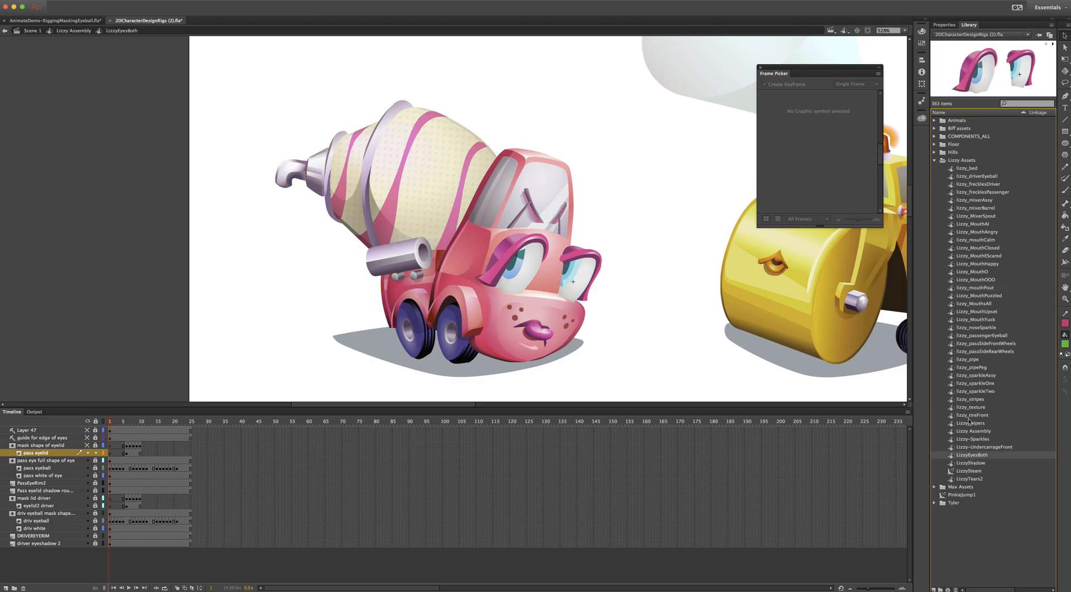
double_click(952, 458)
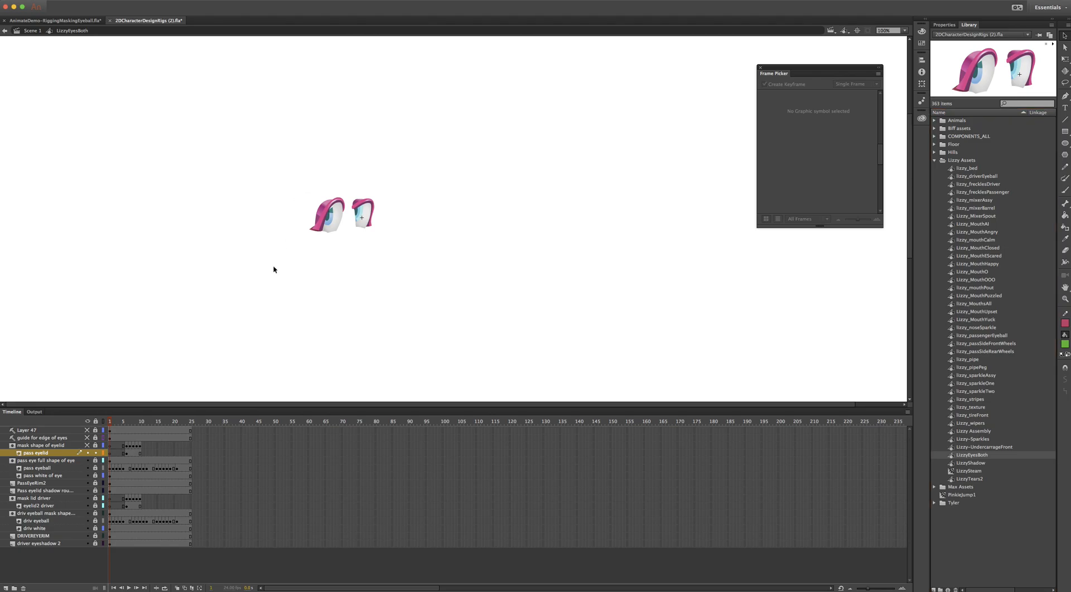
key("z")
left_click_drag(301, 183, 409, 271)
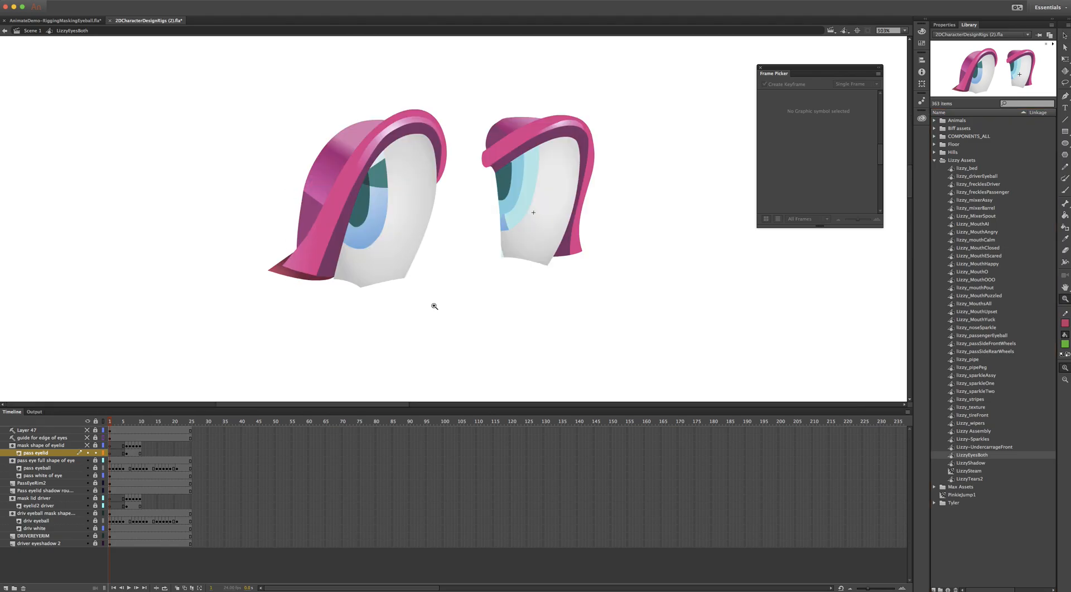
- Step through the keyframes of the pass eyeball layer up to frame 15 to compare the pupil positions
mouse_move(114, 423)
left_mouse_down()
mouse_move(210, 422)
mouse_move(110, 422)
left_mouse_up()
left_click(134, 470)
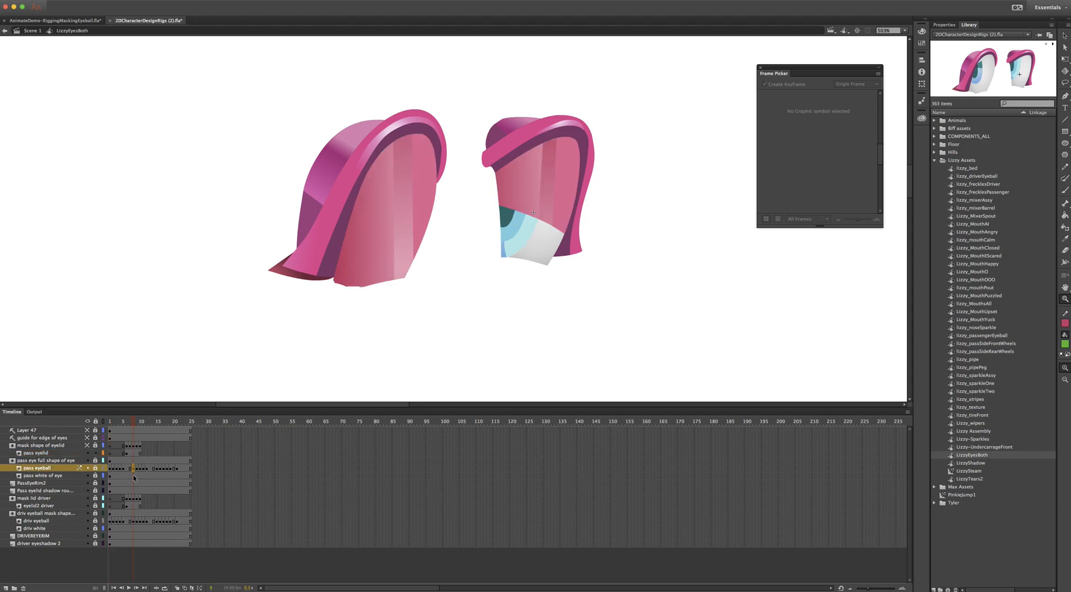
left_click(141, 470)
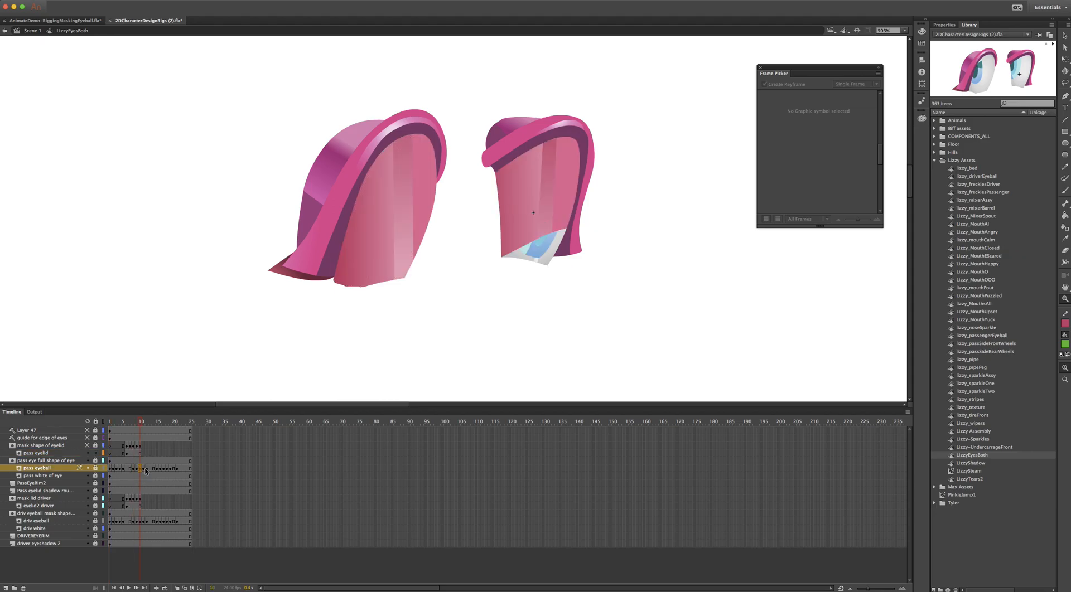
left_click(144, 469)
left_click(147, 469)
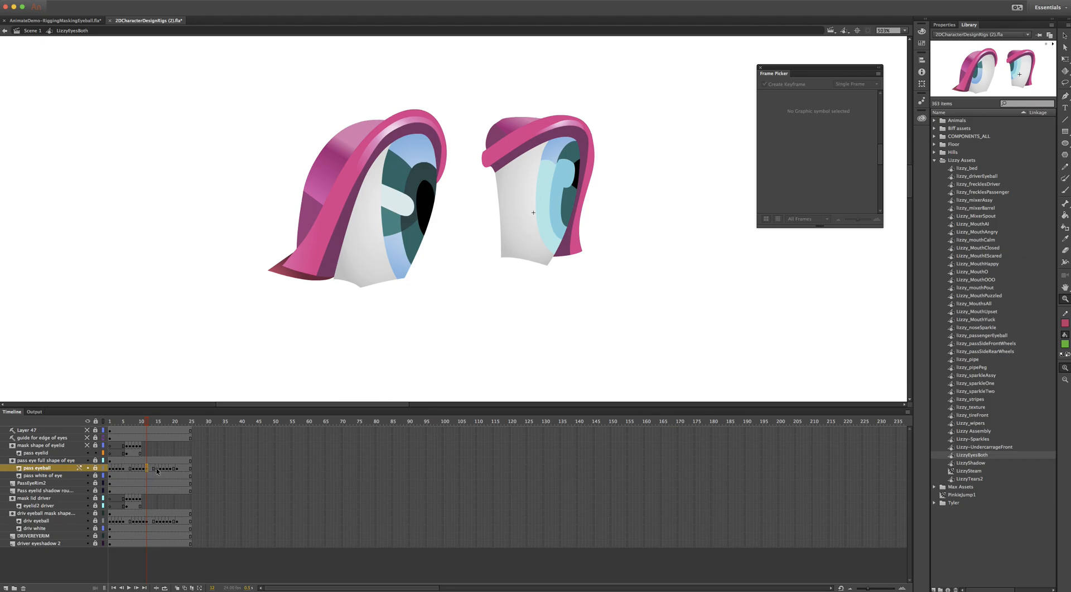
left_click(158, 469)
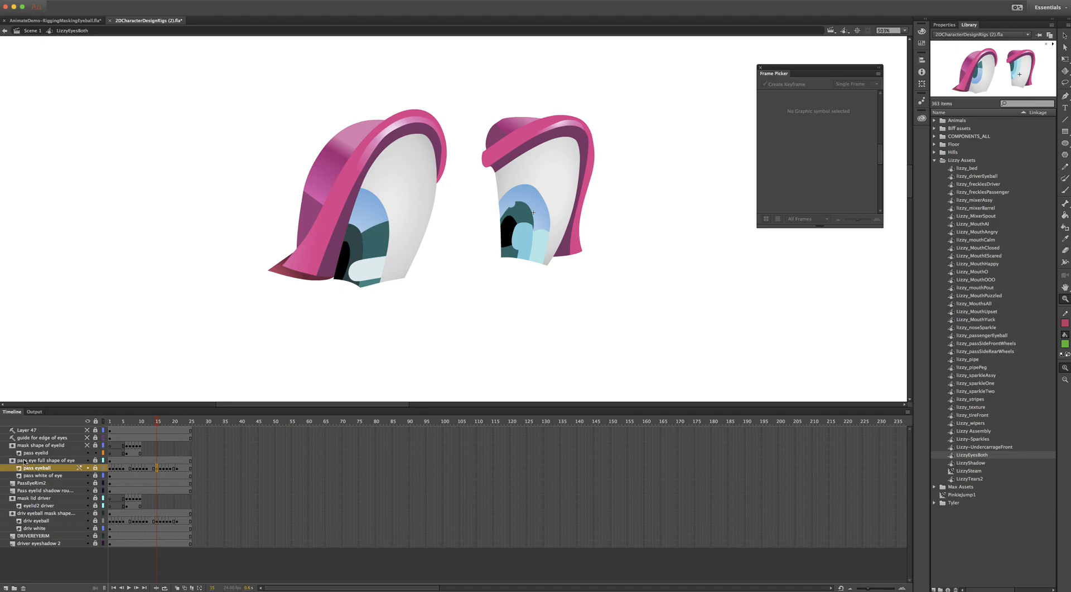
- Unlock the pass eyeball and pass white of eye layers and show their mask layer as outlines
left_click(94, 468)
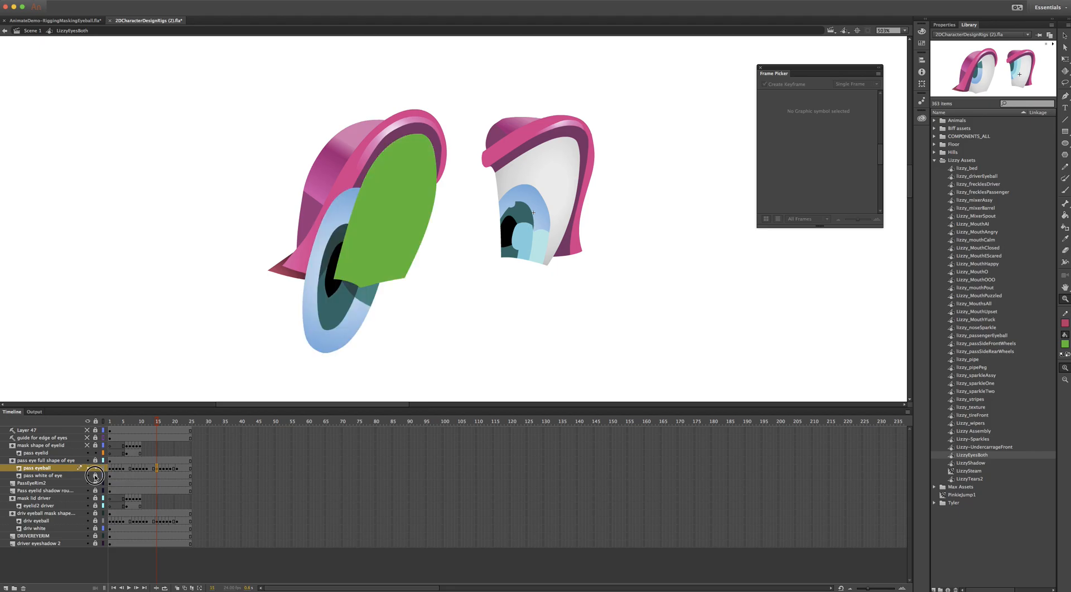
left_click(96, 477)
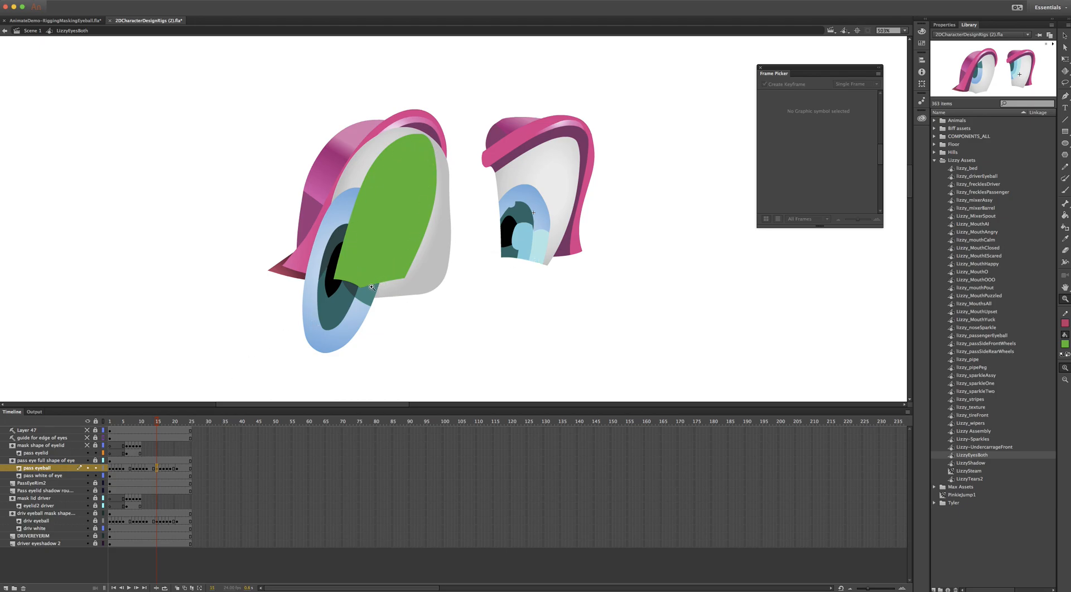
left_click(54, 461)
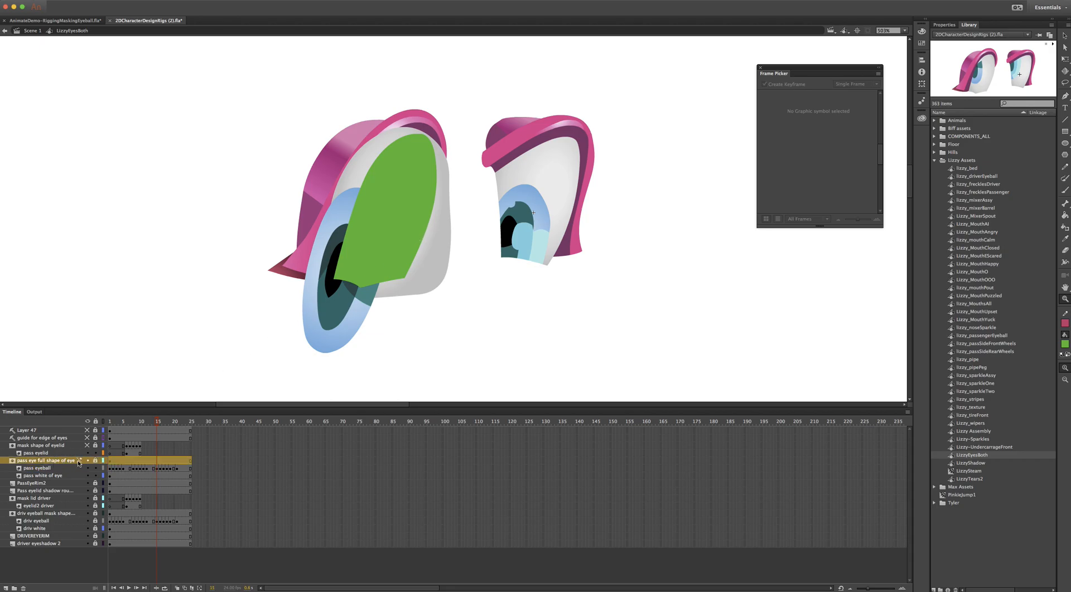
left_click(103, 461)
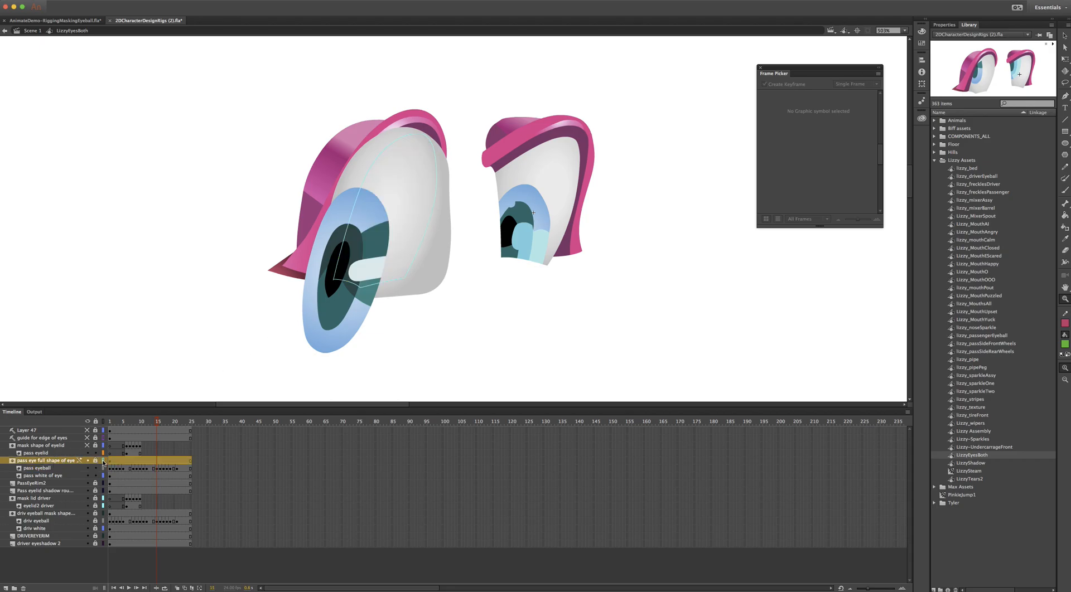
left_click(104, 461)
left_click(103, 461)
- Review the layer properties of the pass eye full shape of eye mask layer and accept them
double_click(103, 460)
left_click_drag(84, 271, 163, 173)
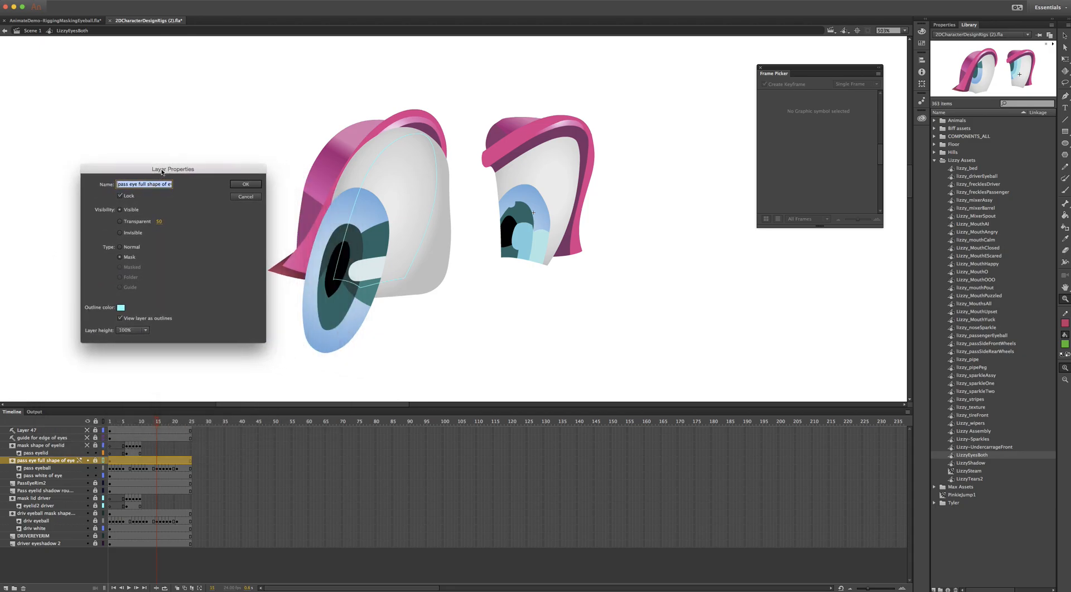
left_click(240, 184)
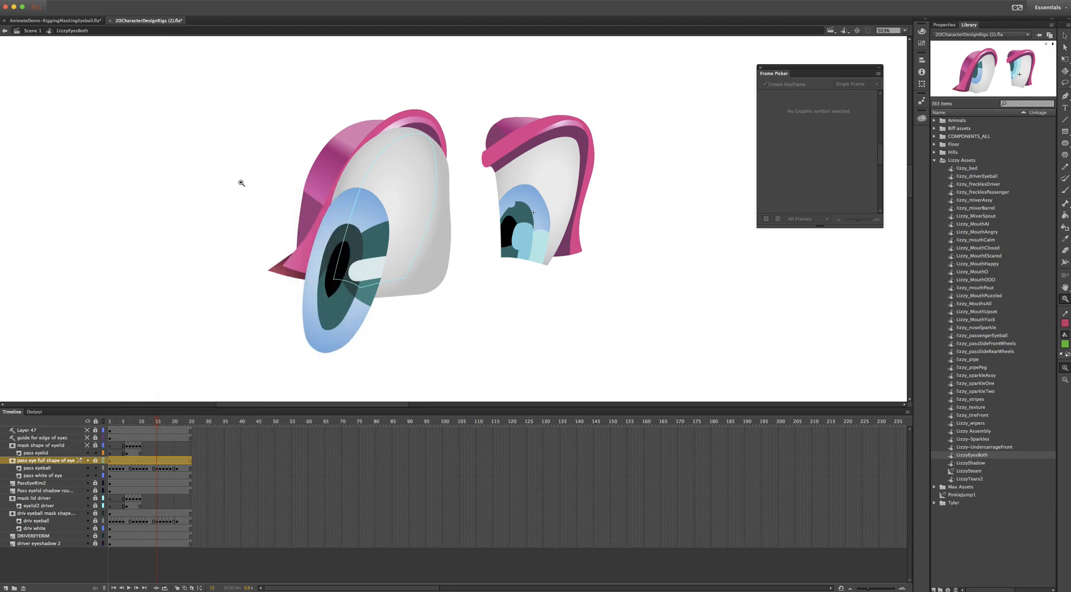
- Show the full-eye mask layer as a solid fill and relock the pass eyeball and pass white of eye layers
left_click(103, 462)
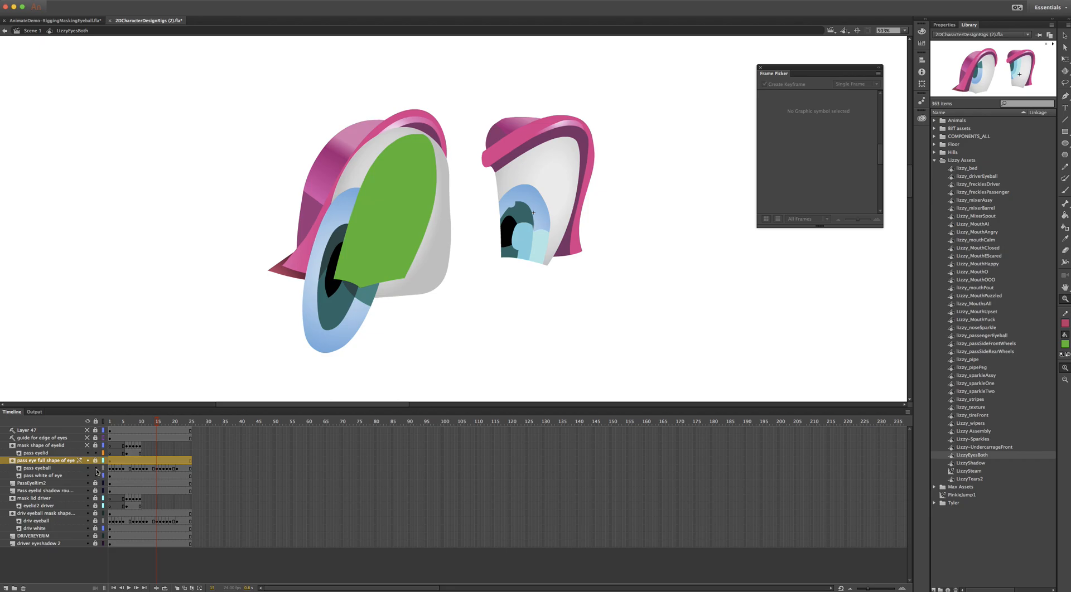
left_click(96, 469)
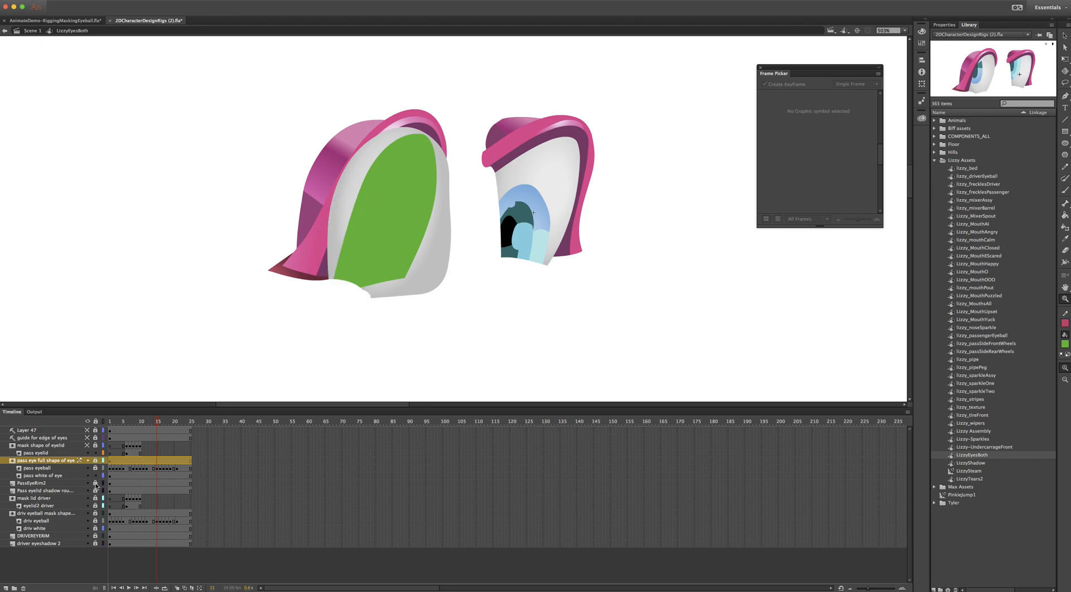
left_click(96, 483)
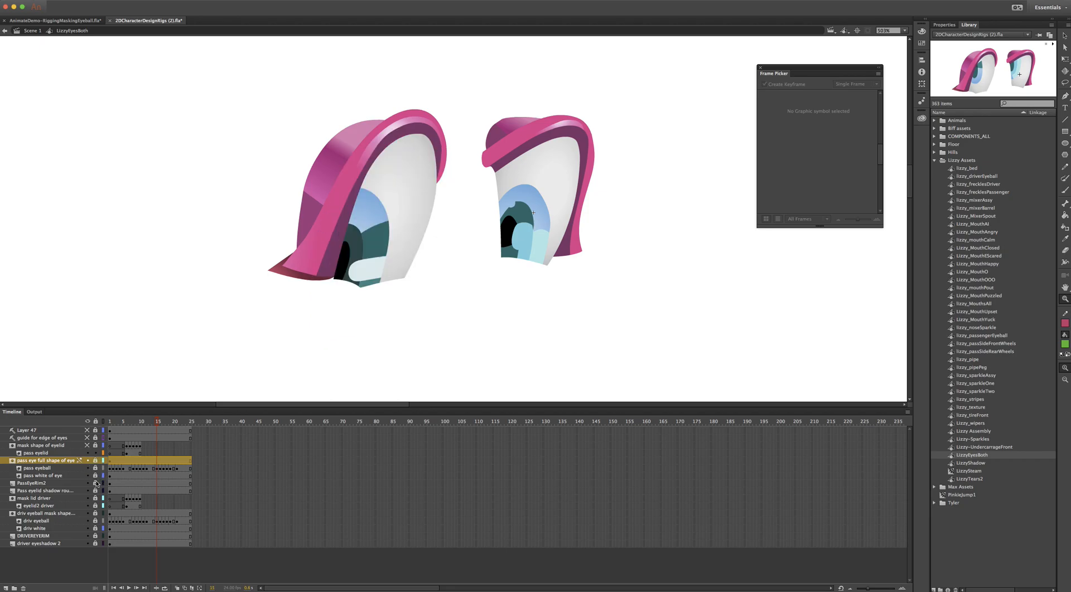
- Show the full-eye mask layer as outlines, and unlock and relock it to compare the unmasked and masked eye
left_click(103, 462)
left_click(96, 461)
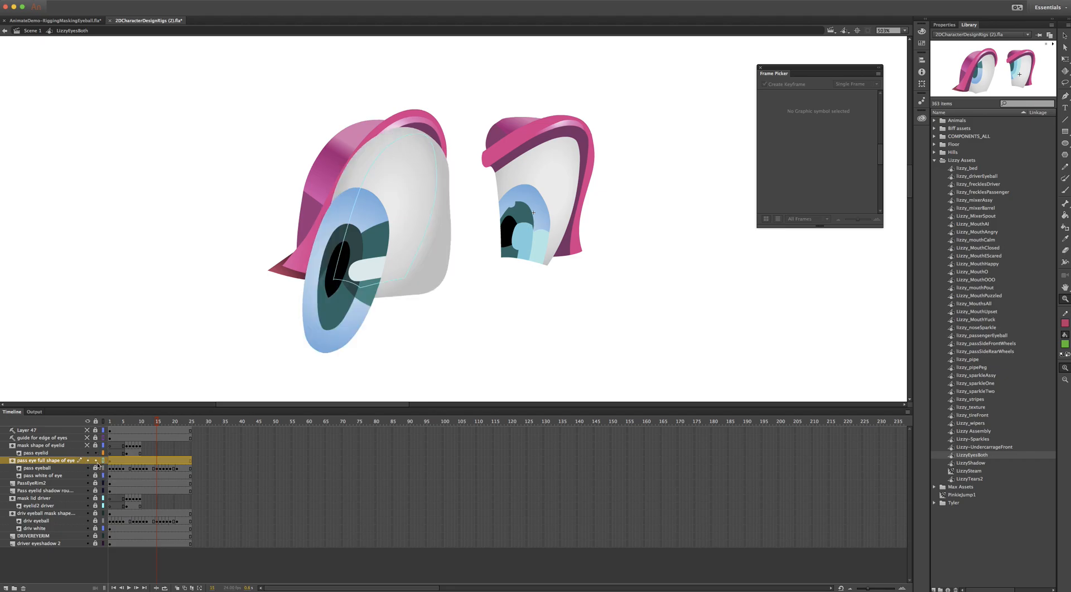
left_click(95, 461)
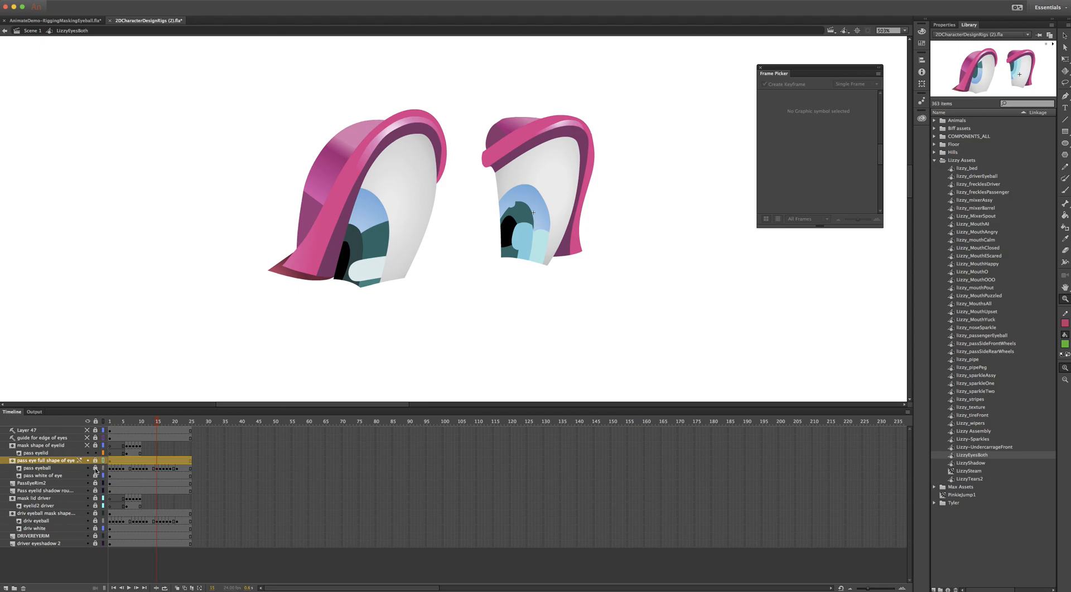
- Unlock the pass eyeball layer, toggle the mask layer's outline view back to solid, and relock the eyeball layer
left_click(95, 469)
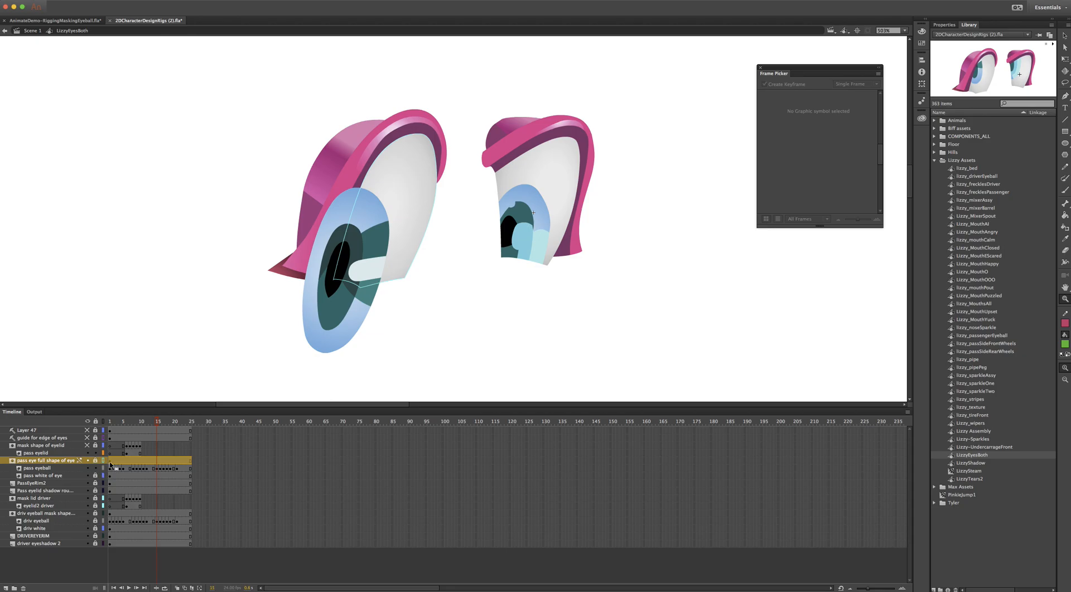
left_click(103, 462)
left_click(103, 462)
left_click(103, 462)
left_click(95, 469)
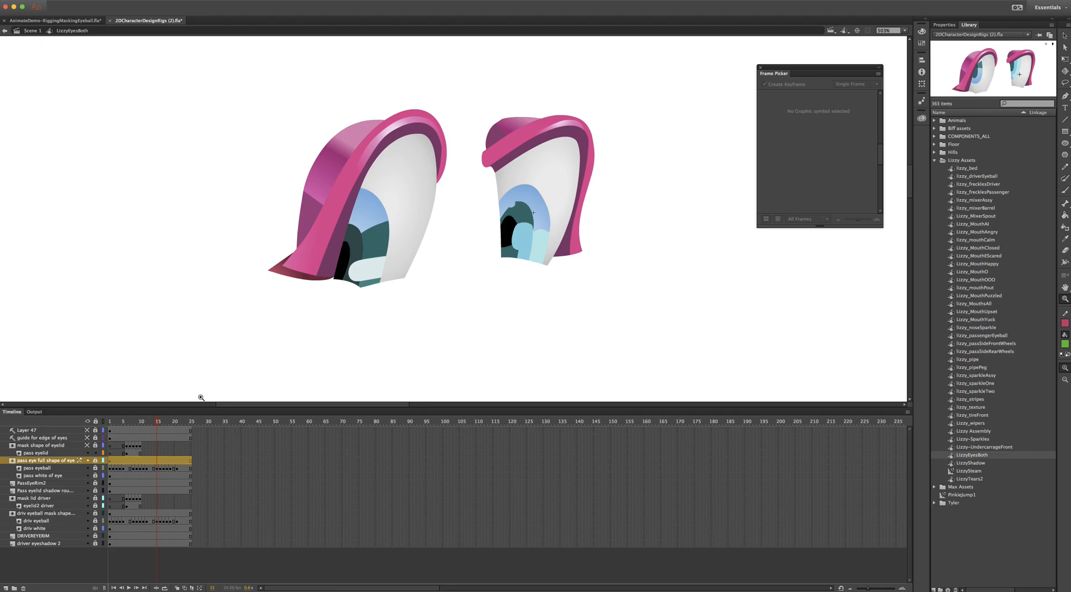
- Switch to the AnimateDemo-RiggingMaskingEyeball.fla document and review the eye poses across the eye layer's keyframes
left_click(70, 21)
mouse_move(115, 422)
left_mouse_down()
mouse_move(168, 421)
mouse_move(109, 422)
left_mouse_up()
left_click(113, 434)
left_click(134, 433)
left_click(144, 433)
left_click(109, 433)
left_click(117, 433)
left_click(134, 433)
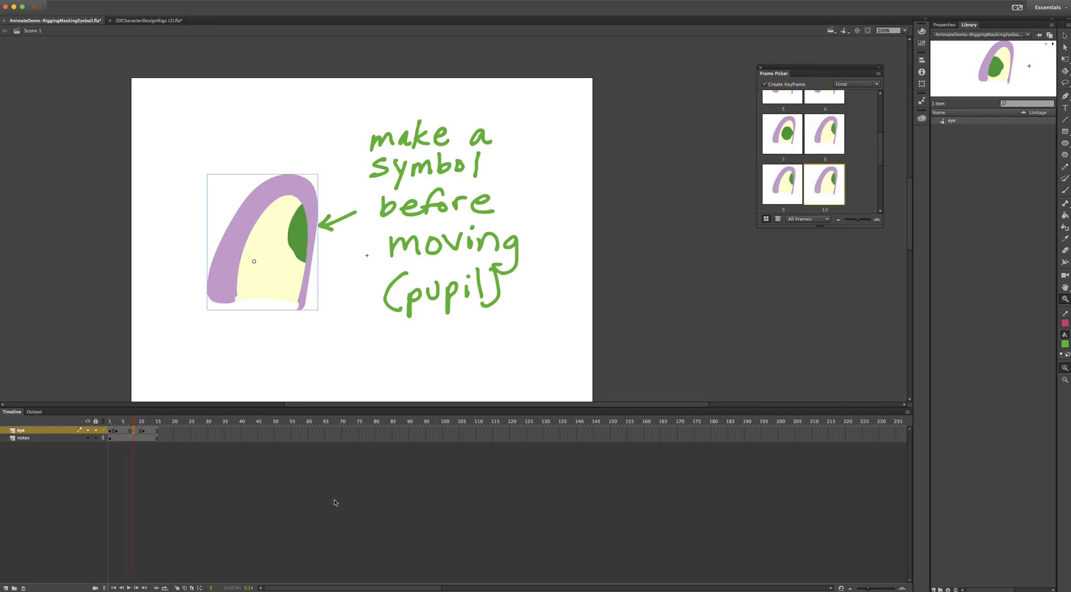
- Enlarge the Frame Picker to show all the eye symbol's frames and check the eye layer's keyframes from frame 1 to 8
left_click_drag(757, 227, 703, 412)
left_click_drag(133, 422, 110, 422)
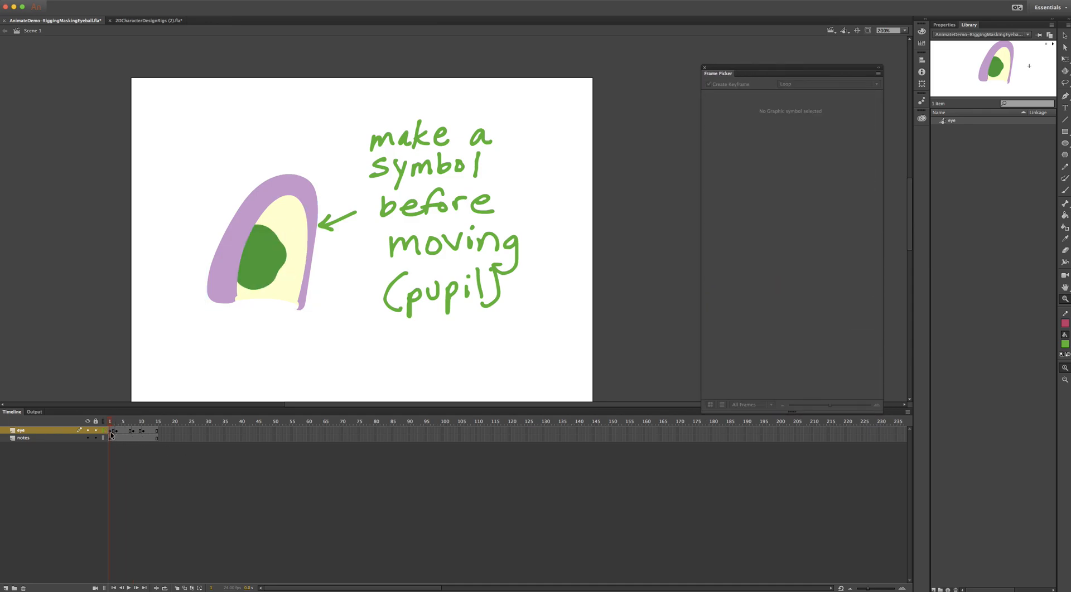
left_click(113, 431)
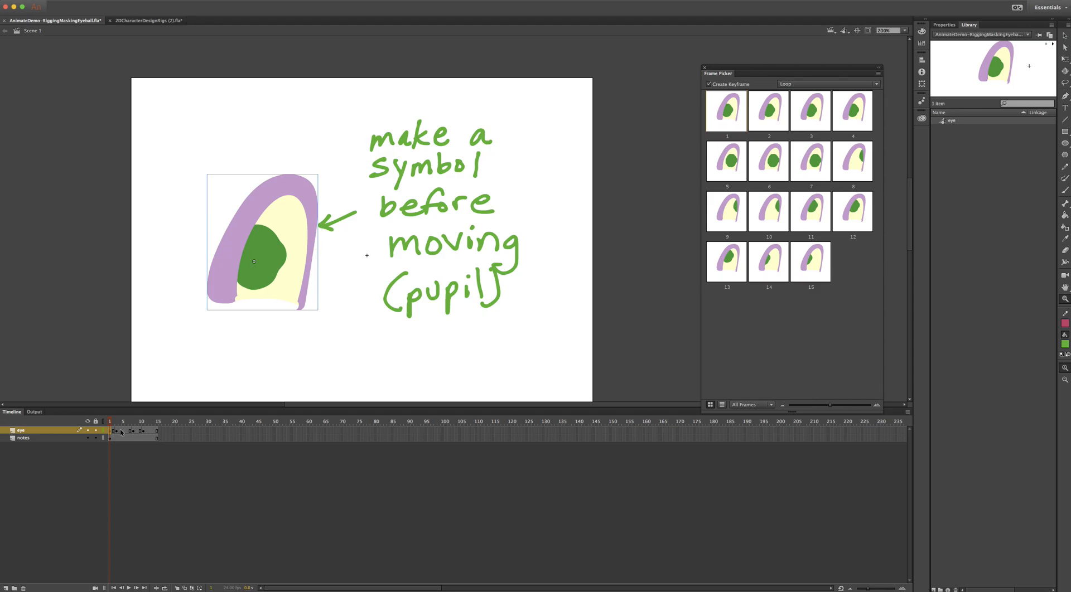
left_click(117, 431)
left_click(133, 432)
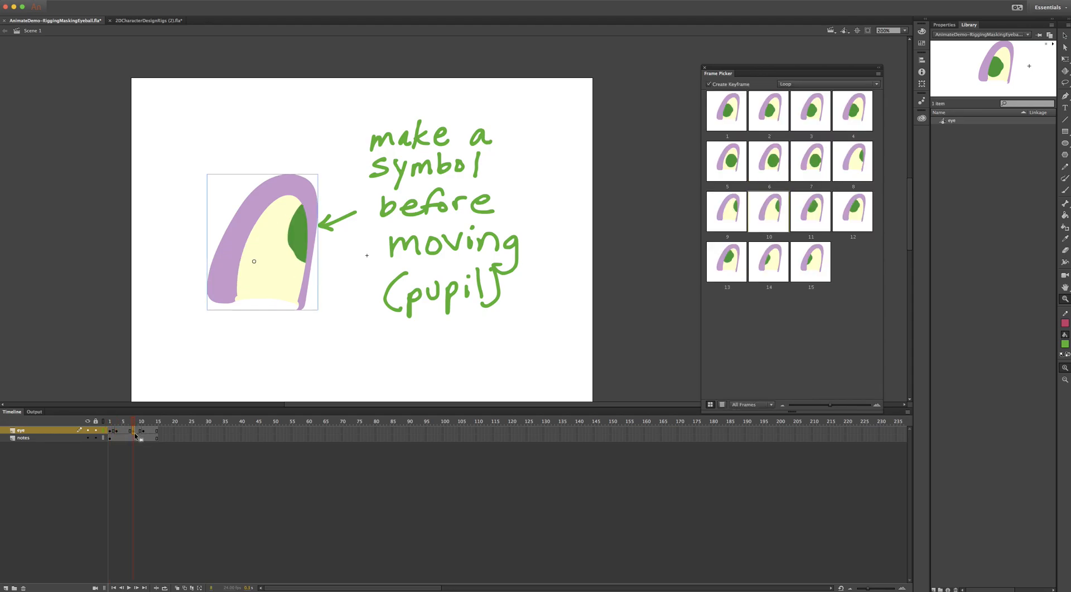
- Check the eye pose at frame 11 of the eye layer
left_click(142, 431)
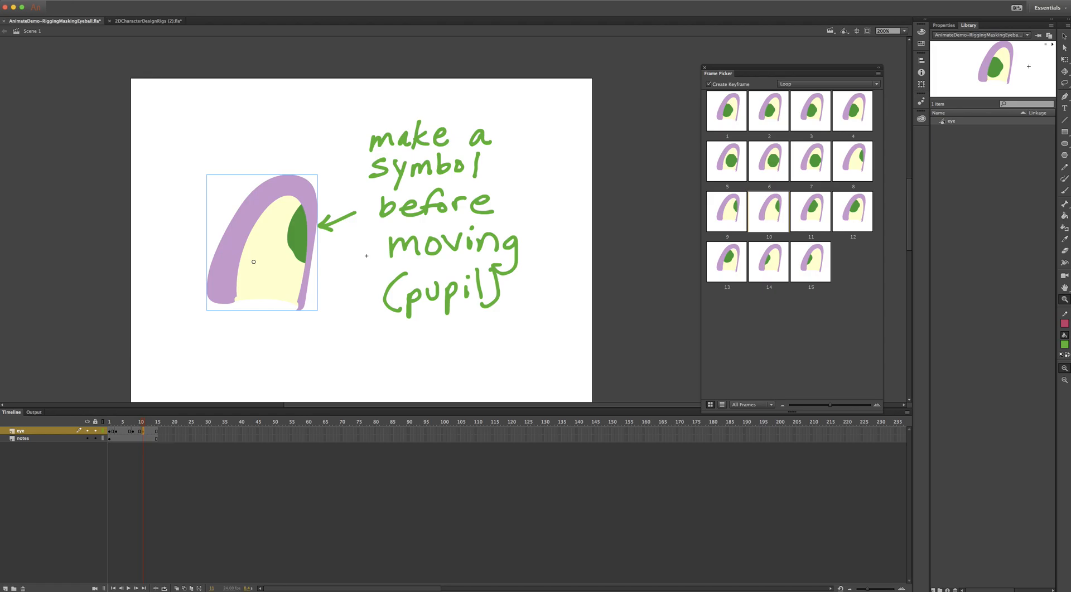
- Begin a new ActionScript 3.0 document and set its frame rate to 15 fps
left_click(70, 1)
left_click(109, 58)
key("super+n")
left_click_drag(245, 204, 295, 143)
left_click(349, 218)
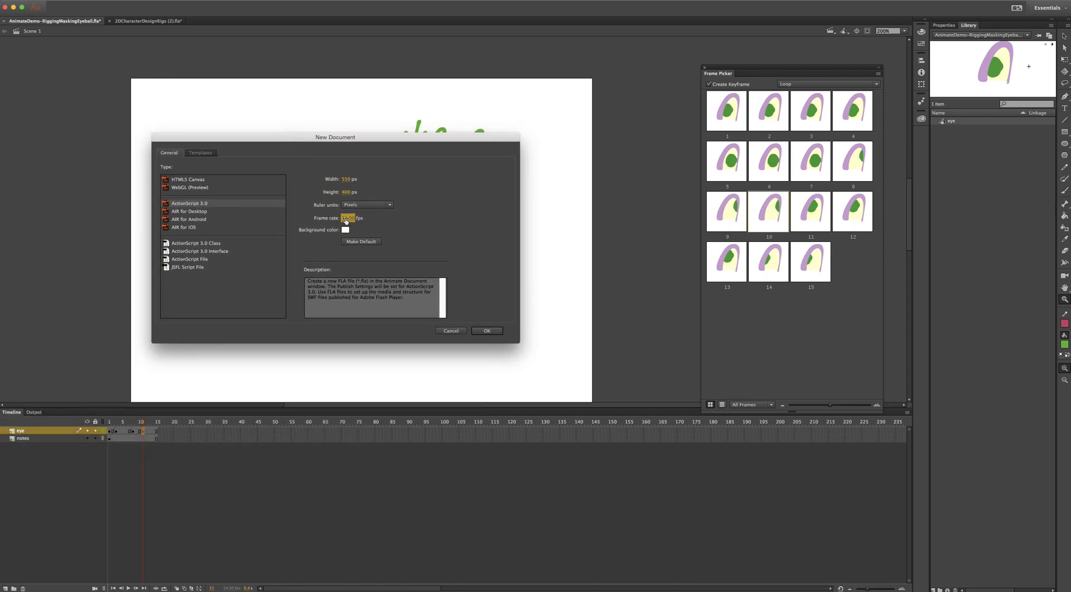
type("15")
key("Return")
- Set the new document's size to 1920 by 1080 px, keep the frame rate at 15 fps, and create it
left_click(345, 179)
type("1920")
left_click(346, 192)
type("1080")
key("Return")
left_click(349, 218)
type("14")
key("Return")
left_click(350, 218)
type("1")
key("Return")
left_click(487, 331)
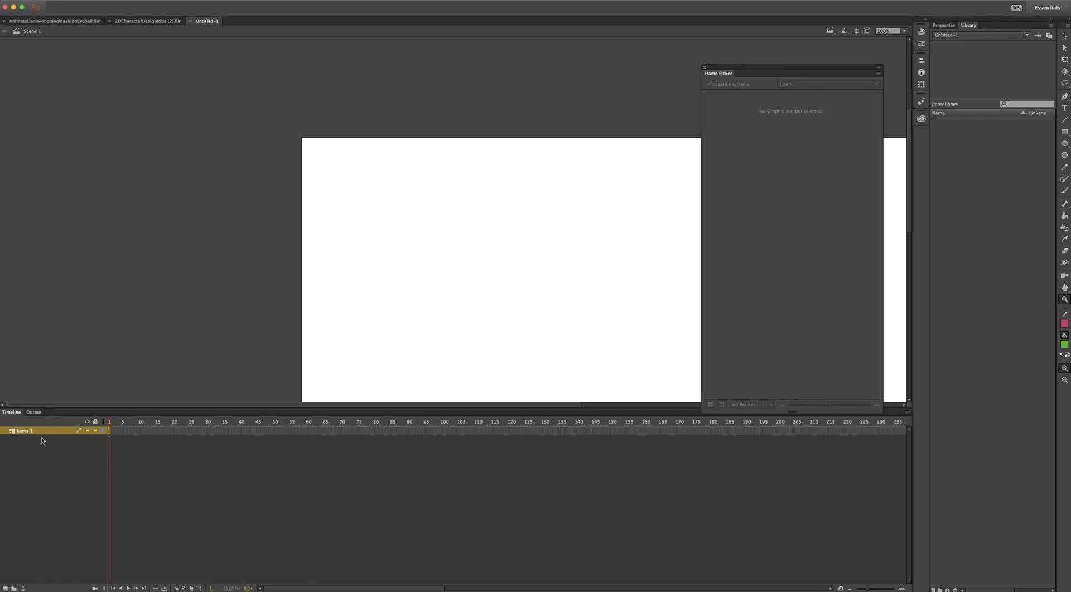
- Rename the document's only layer to apple
double_click(26, 430)
type("apple")
key("Return")
- Draw a closed heart-shaped apple outline about 320 by 294 px on the apple layer with the Pencil tool
key("b")
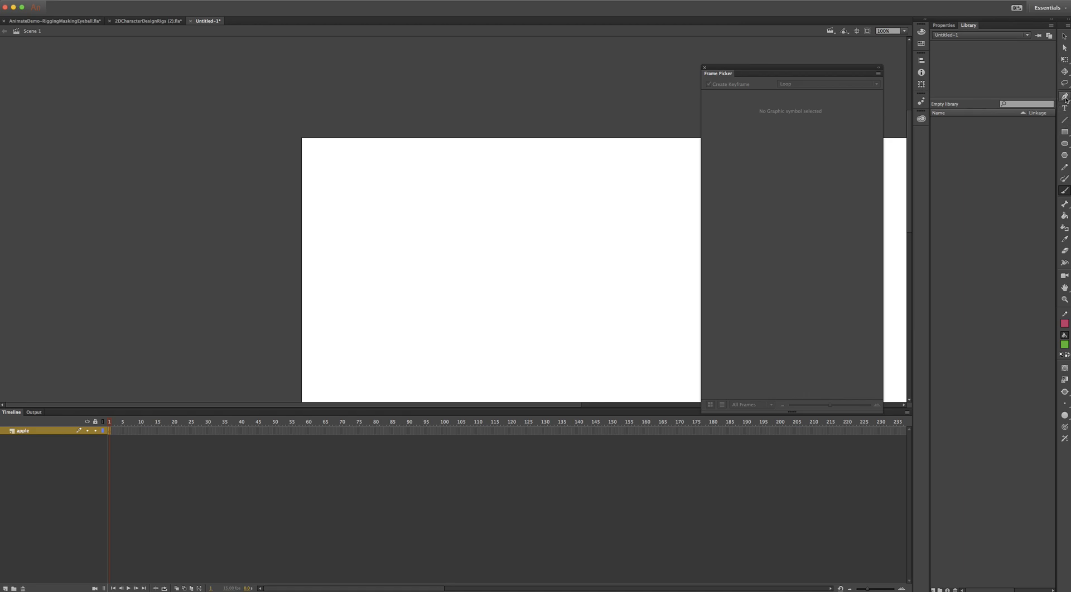
left_click(1065, 166)
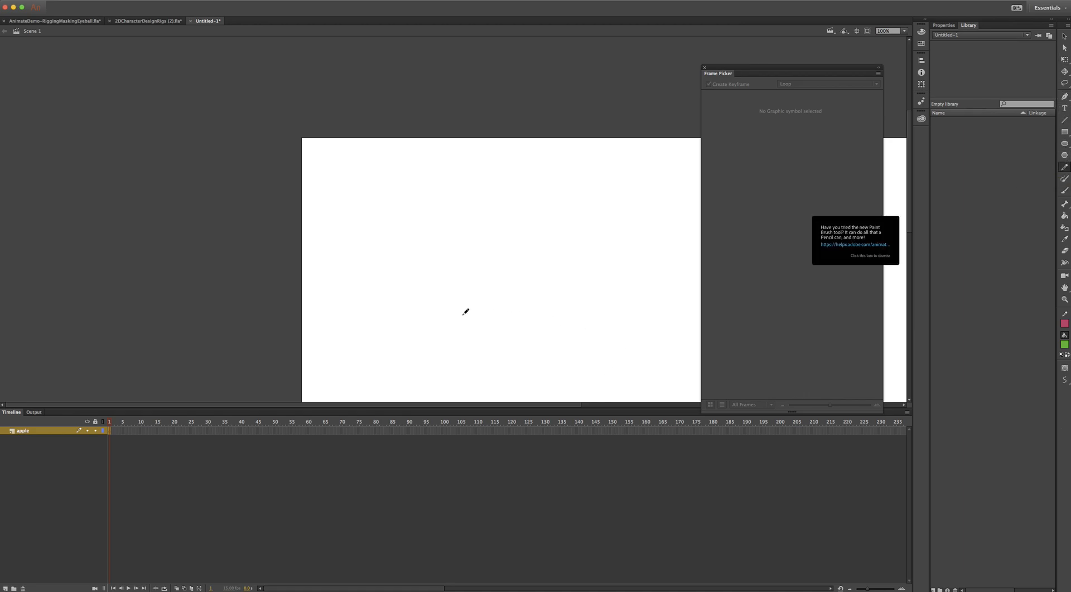
left_click(921, 44)
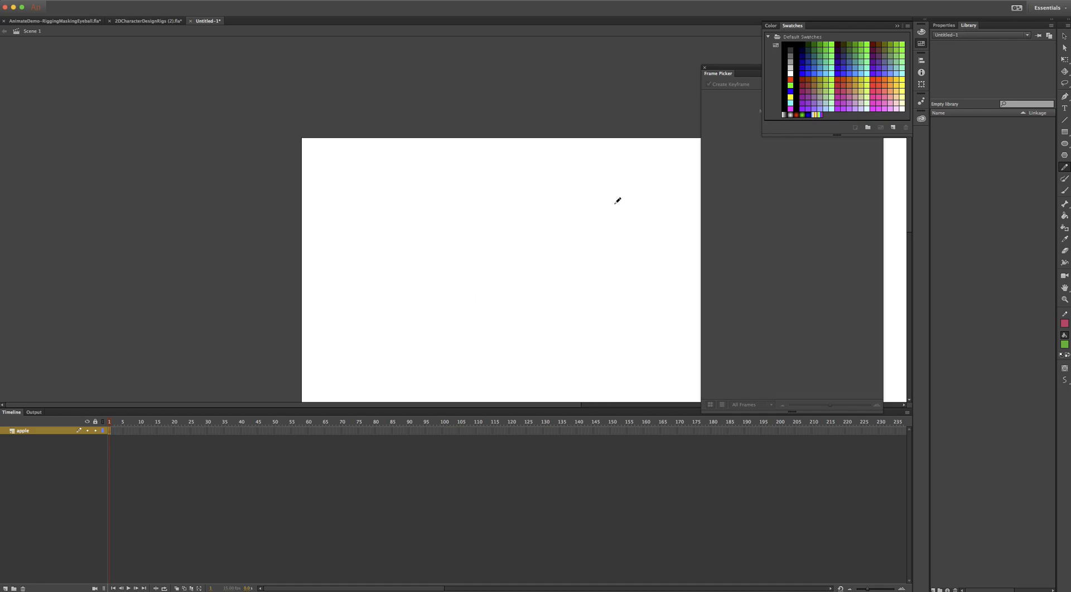
mouse_move(444, 334)
left_mouse_down()
mouse_move(434, 242)
mouse_move(514, 252)
mouse_move(446, 334)
left_mouse_up()
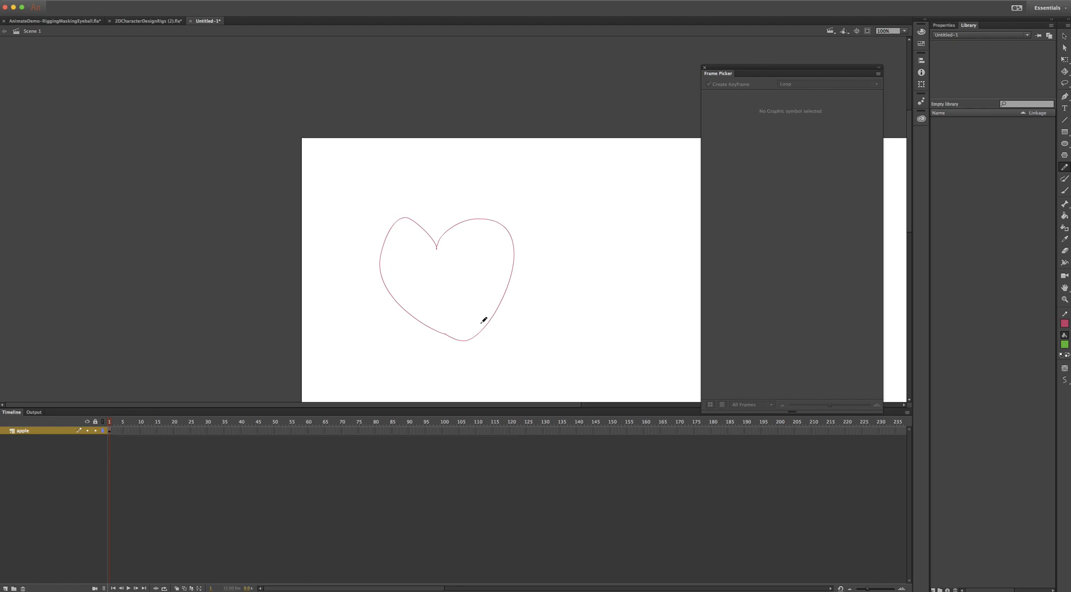
- Fill the apple outline with a muted purple using the Paint Bucket
left_click(1063, 344)
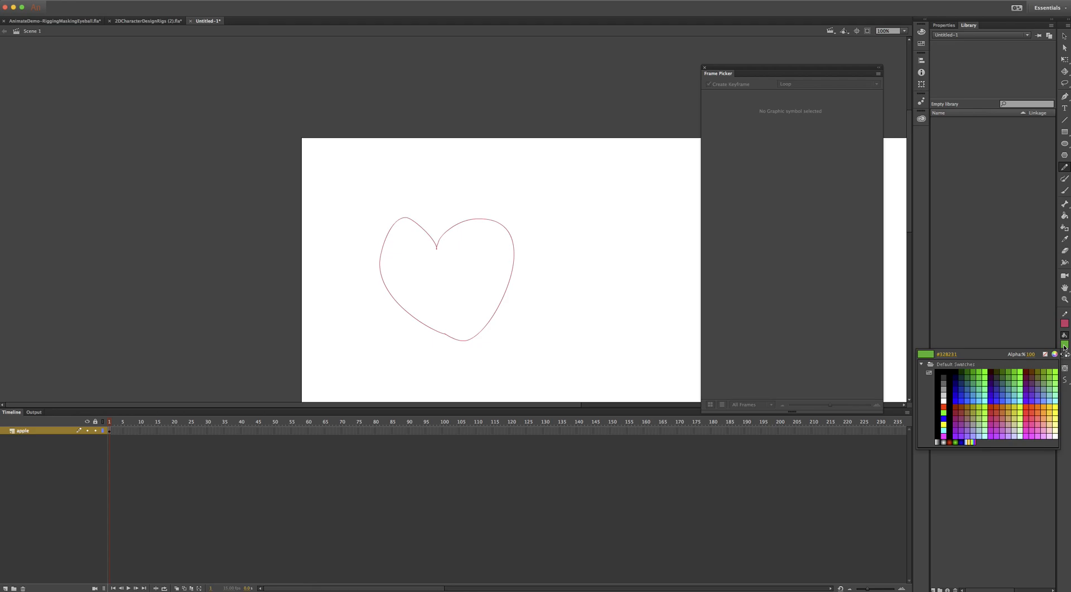
left_click(969, 425)
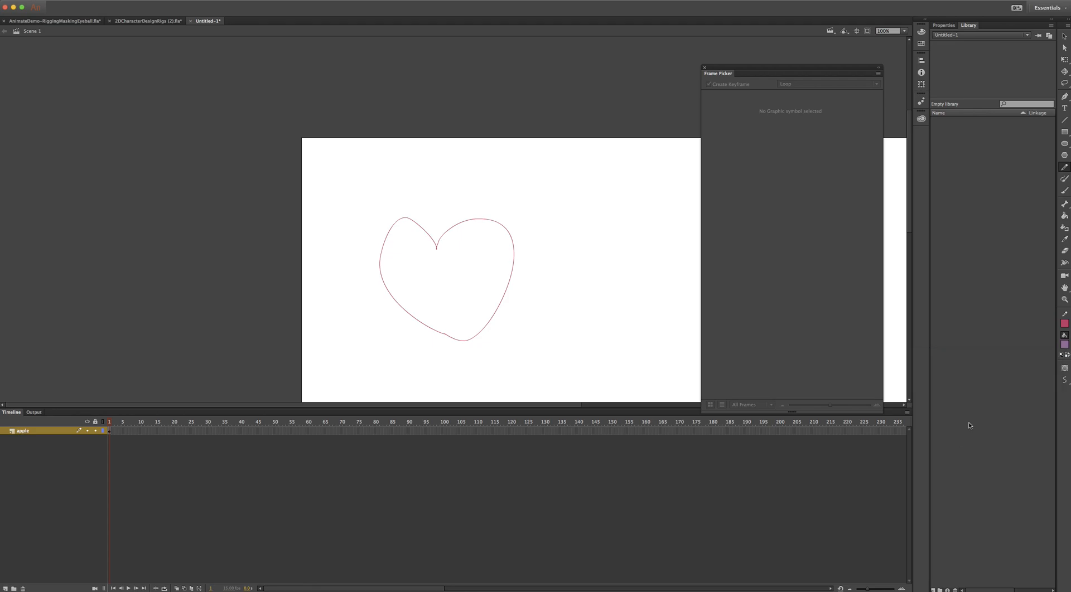
key("m")
key("k")
left_click(470, 300)
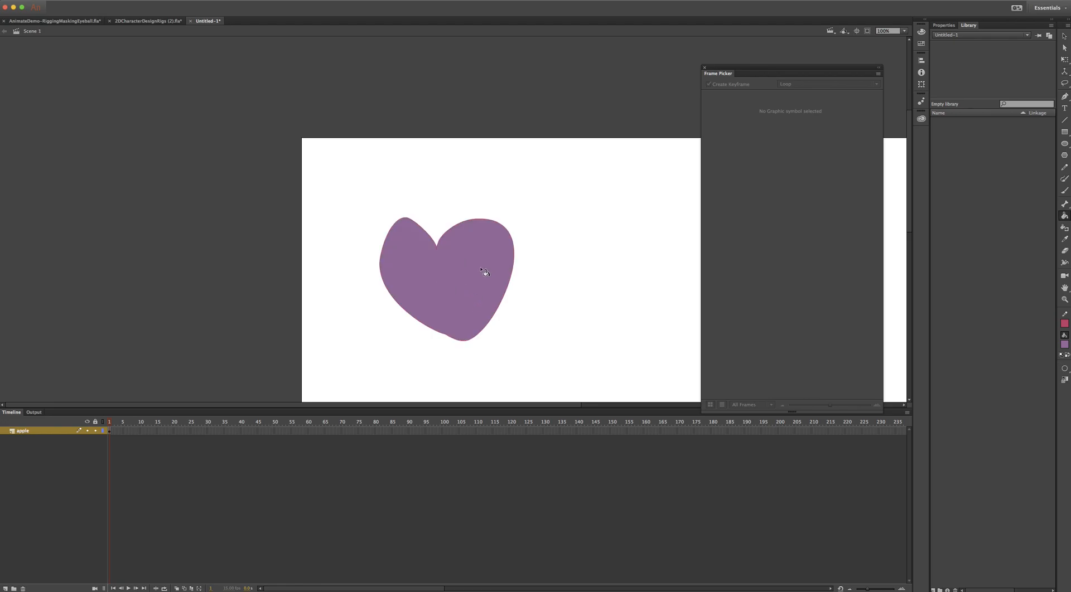
- Thicken the apple's outline to a stroke of about 7.45 and deselect it
key("v")
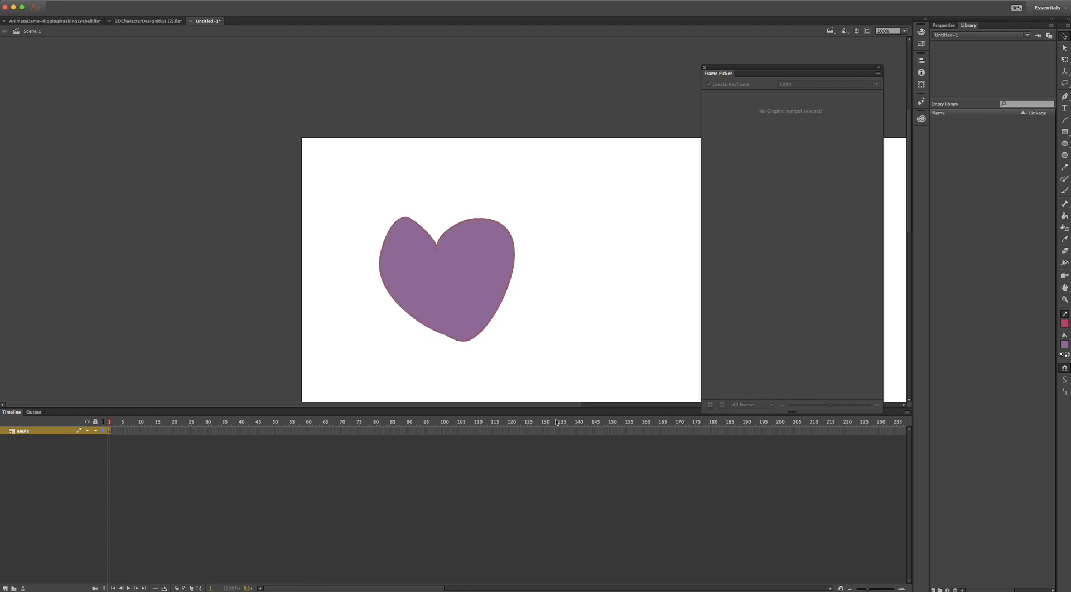
left_click(944, 25)
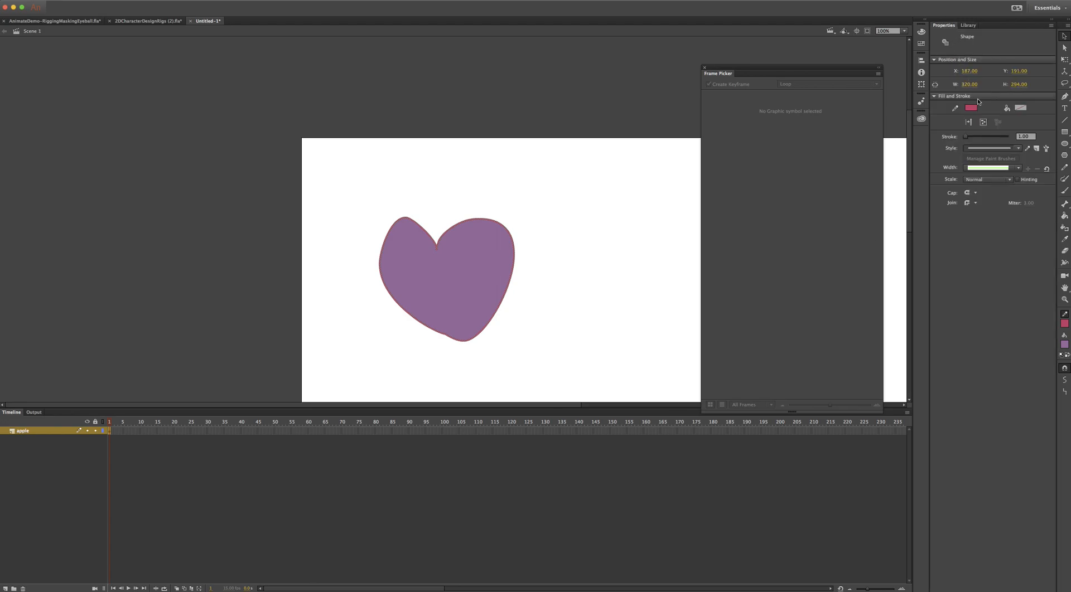
left_click_drag(965, 137, 973, 139)
left_click(581, 308)
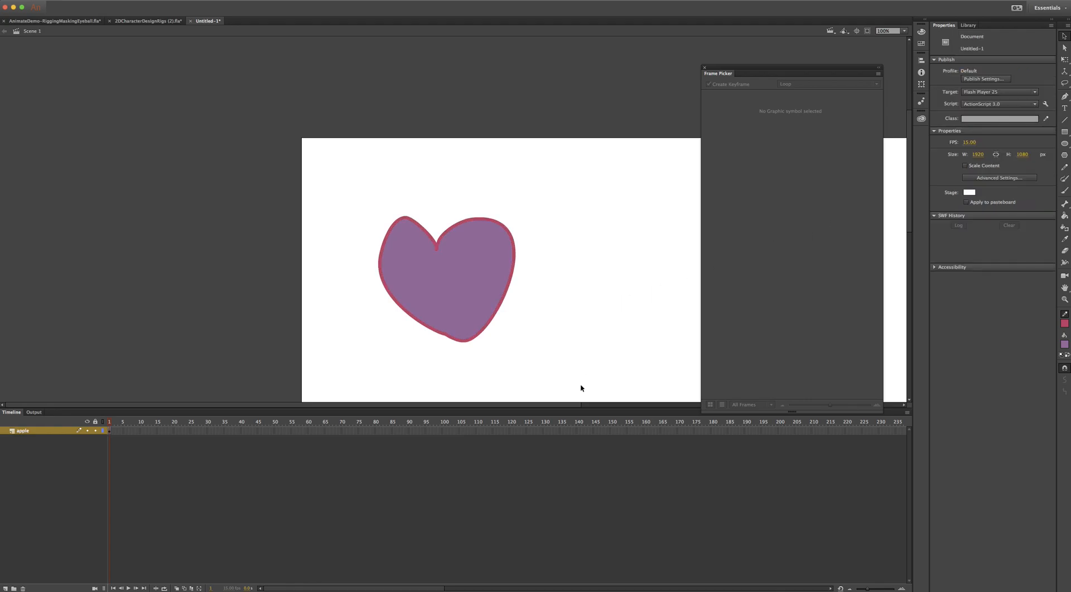
- Add a layer above the apple layer and name it eyelid
left_click(12, 589)
double_click(28, 431)
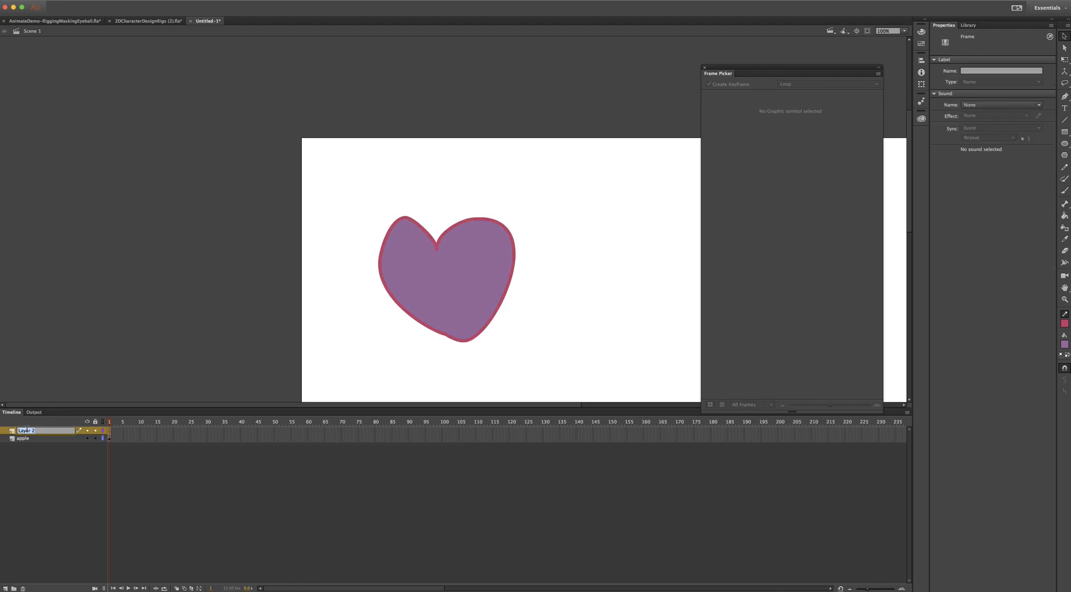
type("e")
key("Return")
- Add a layer above the eyelid layer and name it white of eye
left_click(6, 589)
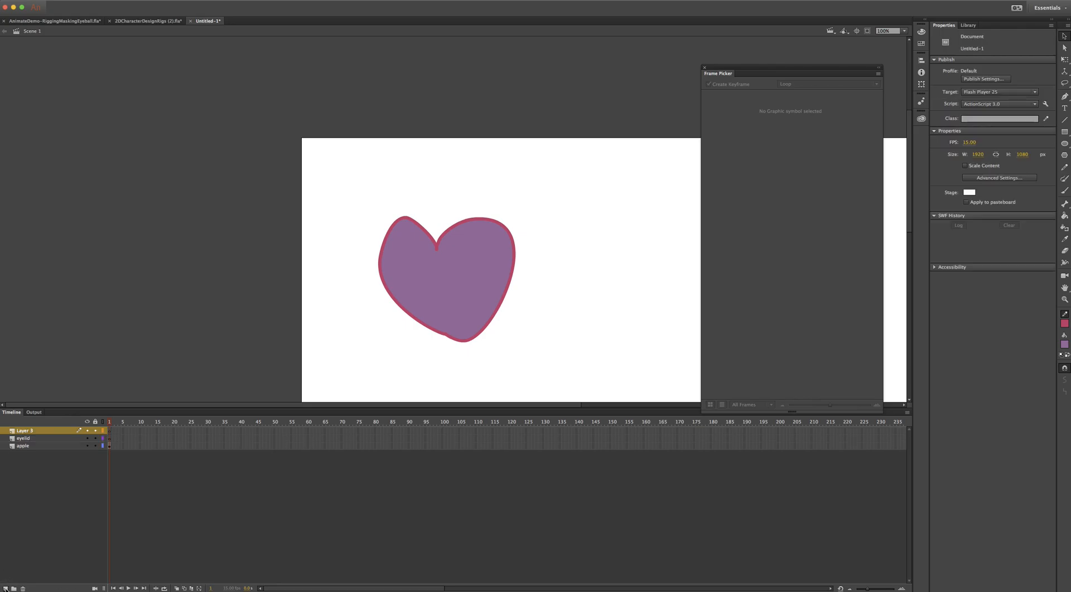
double_click(21, 432)
type("white of")
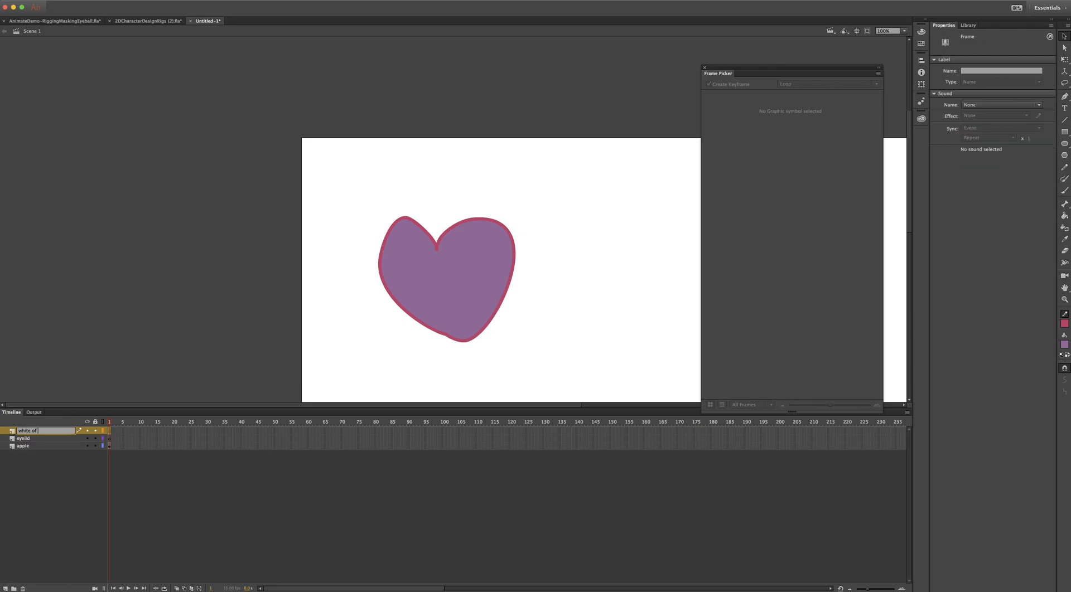
type(" eye")
key("Return")
- Add two more layers above white of eye and name the lower one pupil
left_click(6, 589)
left_click(6, 589)
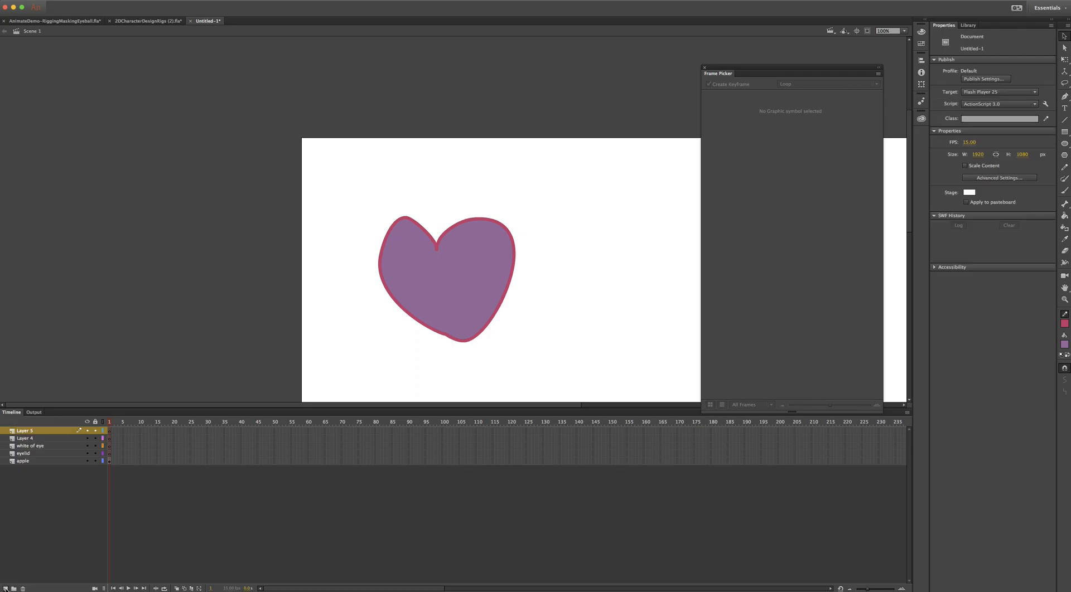
left_click(25, 439)
double_click(26, 439)
type("e")
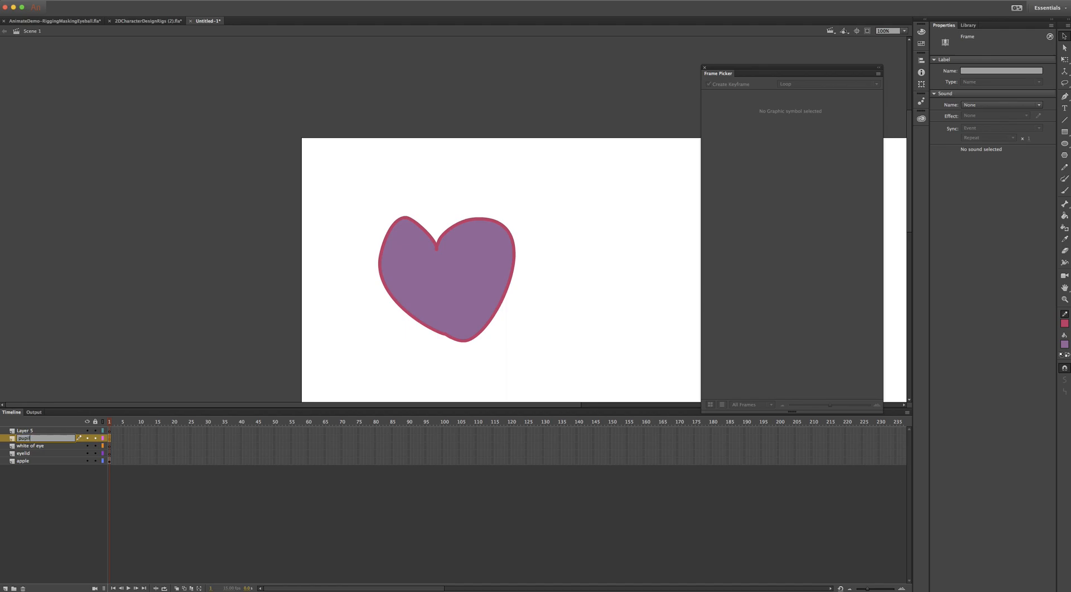
left_click(43, 452)
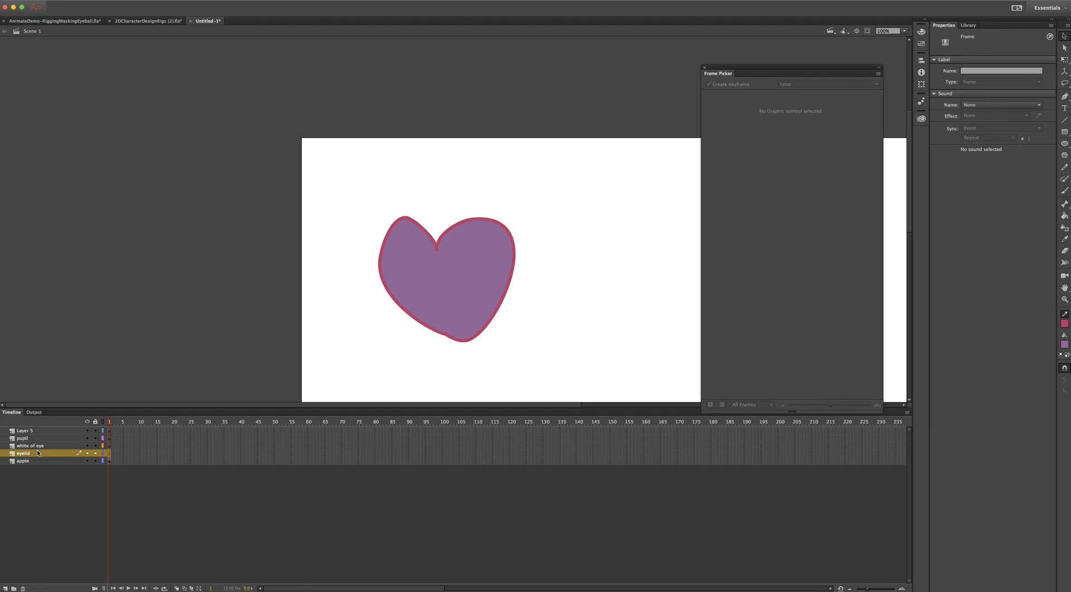
- Move the eyelid layer above the pupil layer and delete the unused Layer 5
left_click(36, 439)
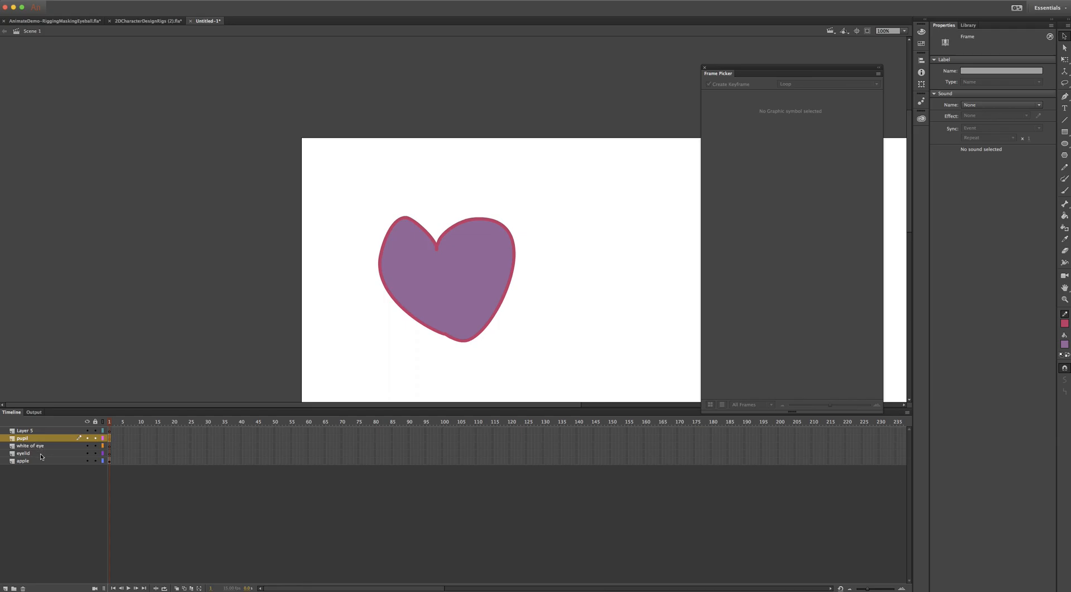
left_click_drag(41, 454, 42, 437)
left_click(40, 433)
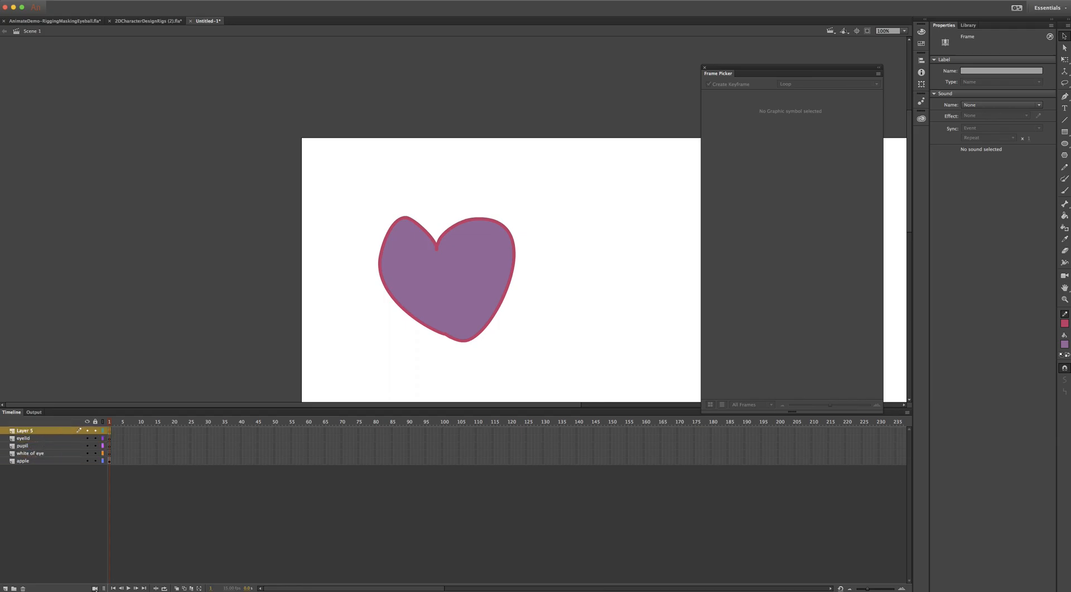
left_click(23, 589)
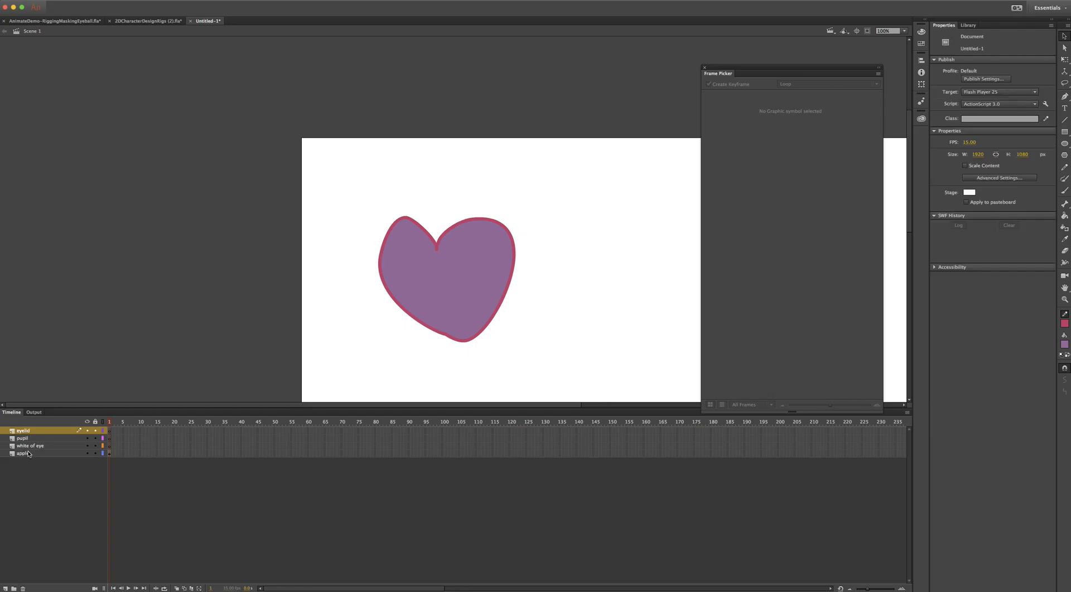
- Draw an arched eyelid shape with a baseline, about 103 by 130 px, inside the apple's right half on the eyelid layer
key("b")
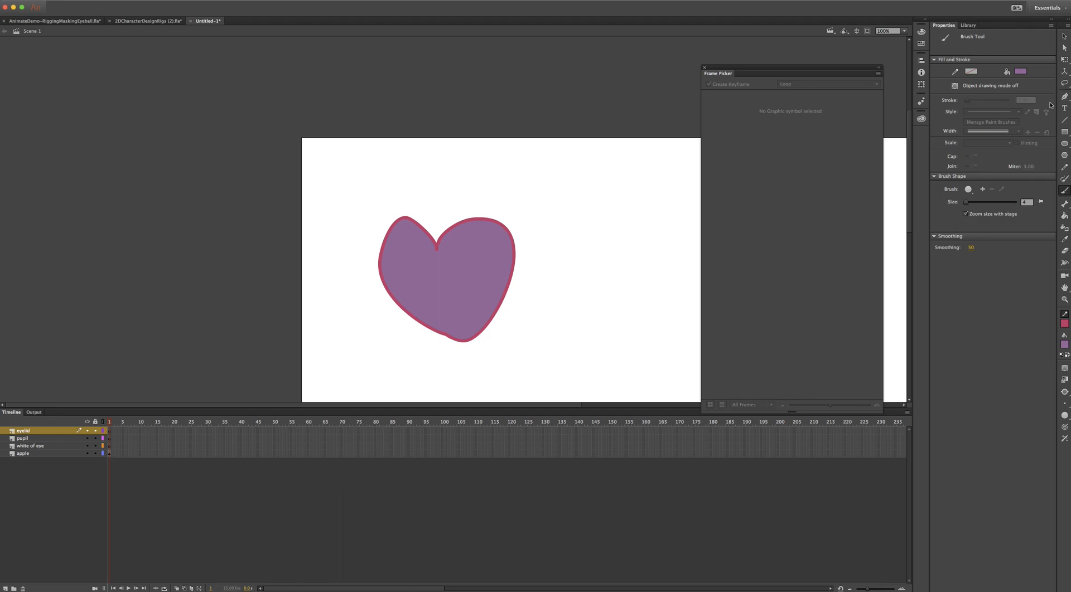
left_click(1065, 168)
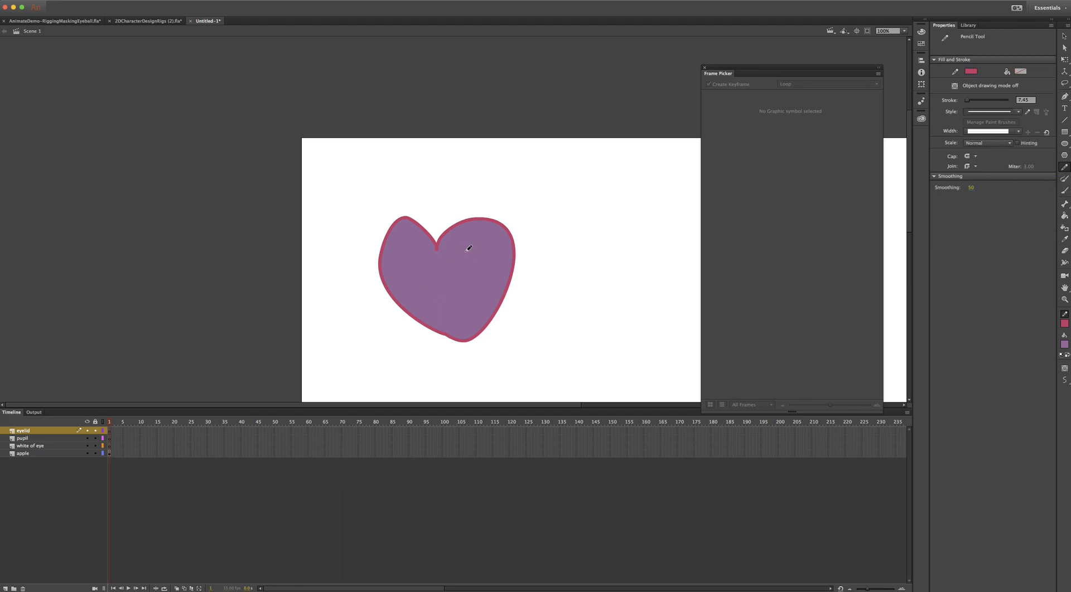
mouse_move(453, 288)
left_mouse_down()
mouse_move(467, 252)
mouse_move(489, 265)
mouse_move(491, 288)
left_mouse_up()
- Select all the eyelid's strokes and change their color to black
key("v")
left_click(487, 268)
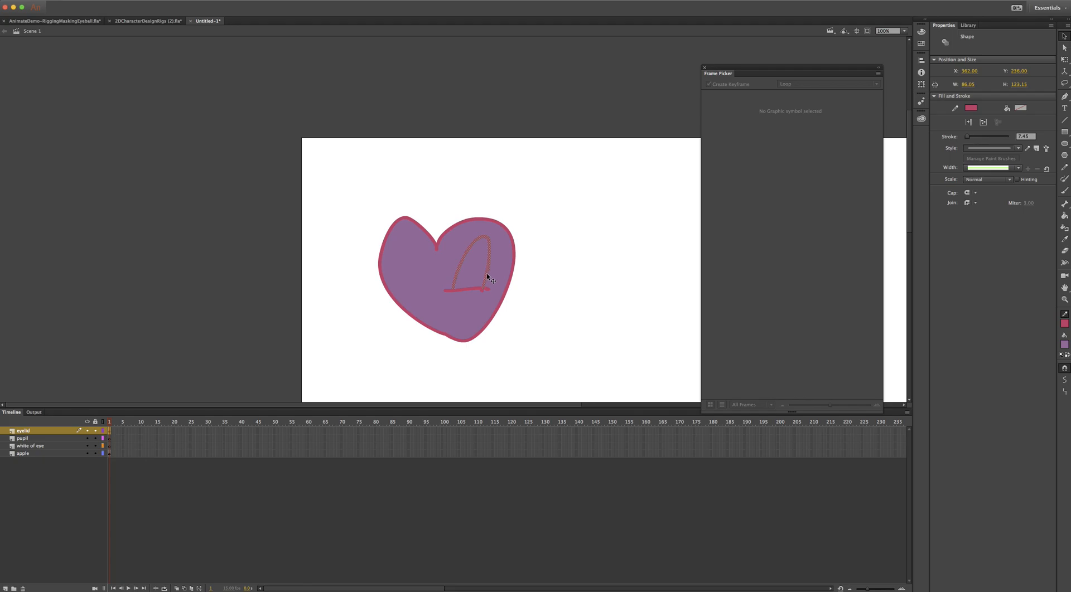
left_click(473, 290, "shift")
left_click(488, 290, "shift")
left_click(968, 111)
left_click(844, 134)
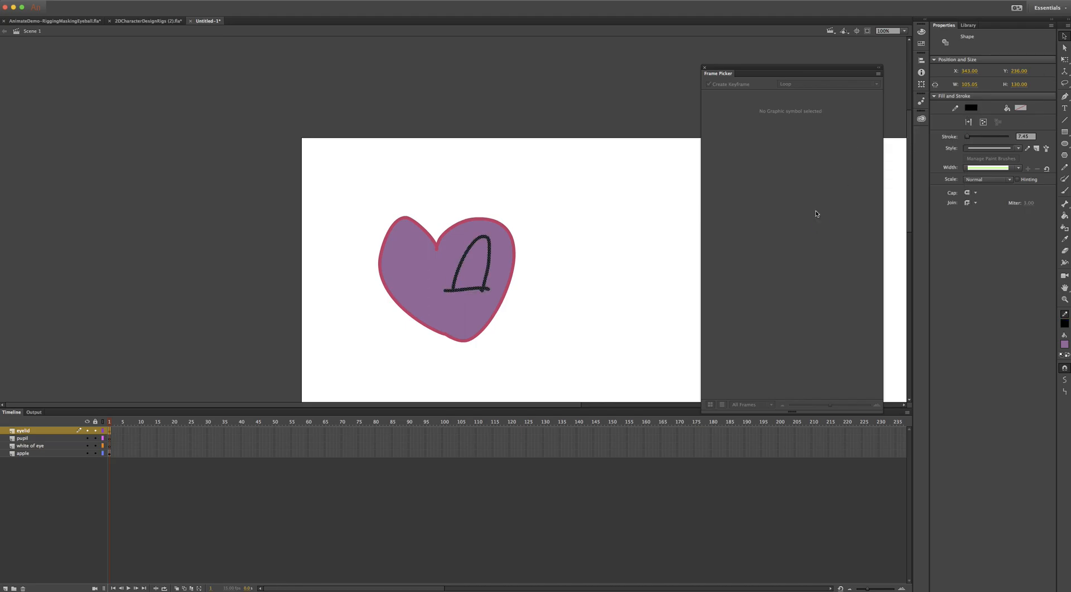
left_click(550, 304)
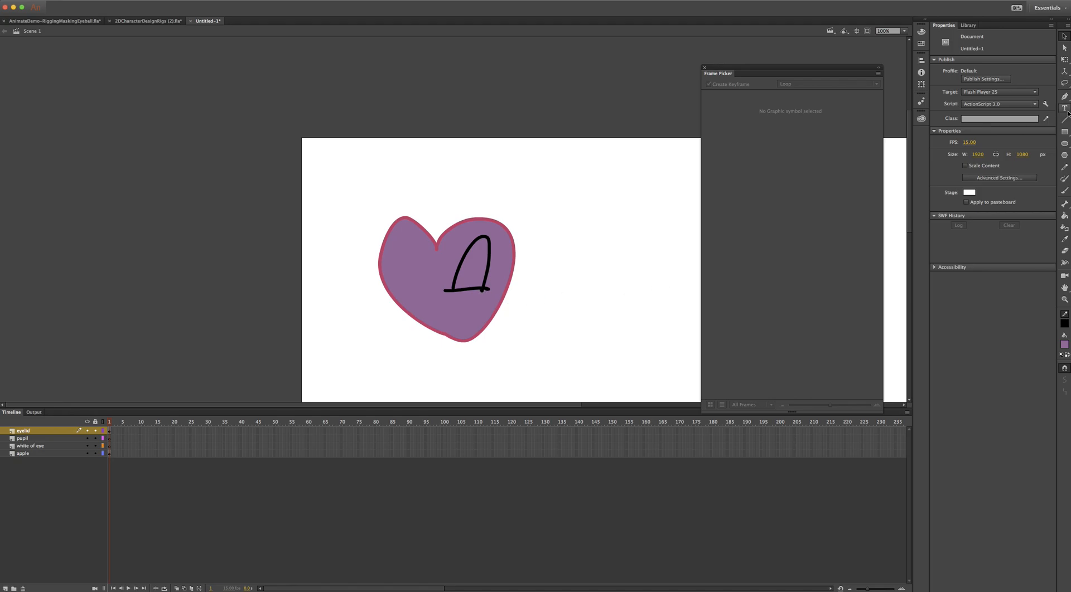
- Draw a smaller arch inside the eyelid outline with the Pencil tool, ending on the baseline
left_click(1064, 167)
mouse_move(463, 284)
left_mouse_down()
mouse_move(478, 263)
mouse_move(483, 287)
left_mouse_up()
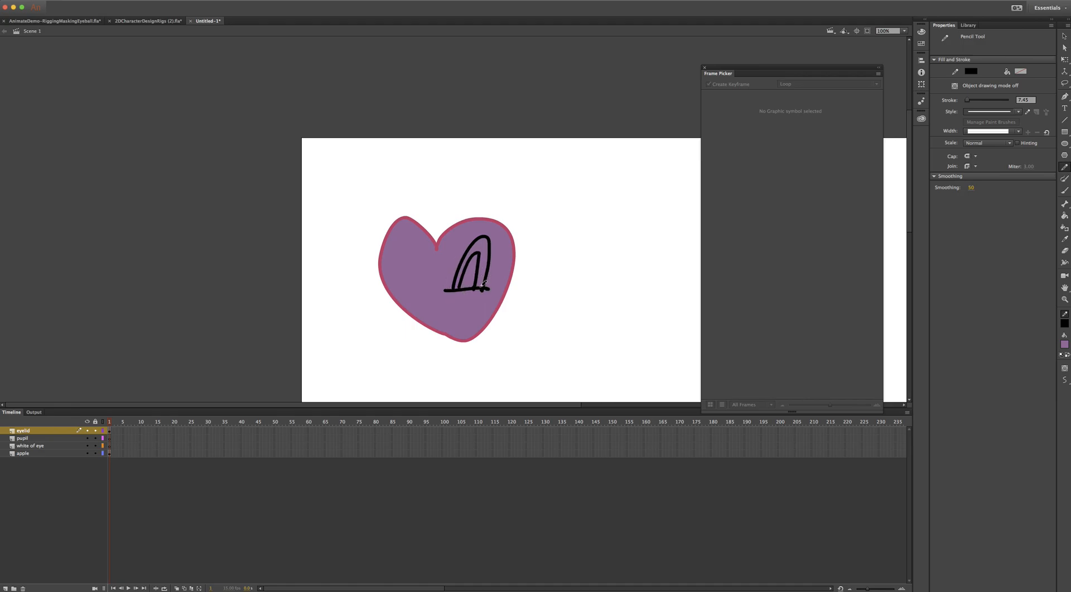
- Choose a light lavender fill color, try to fill the eyelid with the Paint Bucket, and undo the fill
key("k")
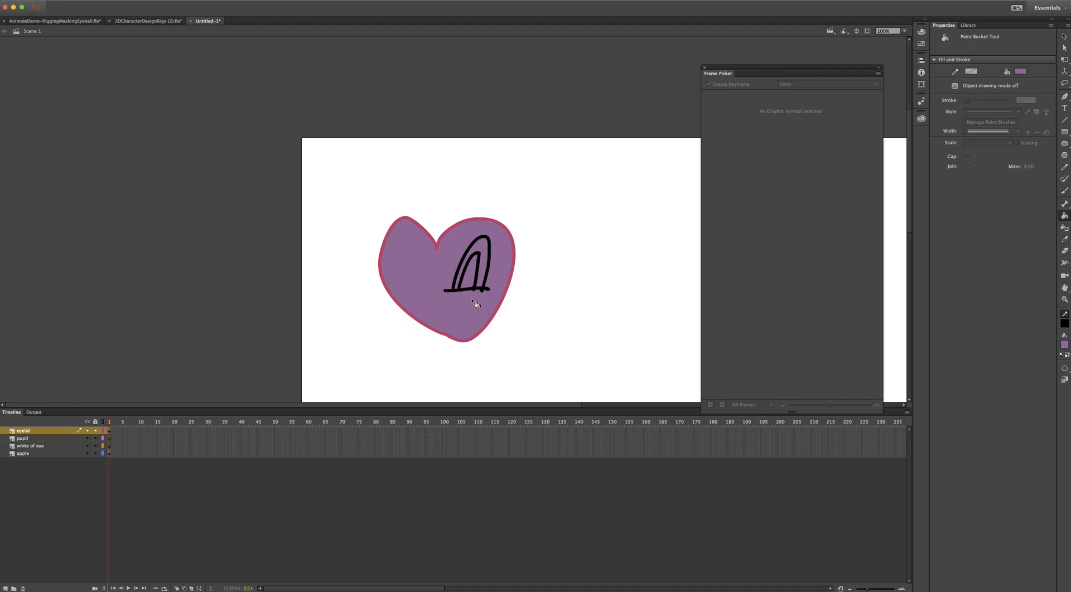
left_click(1064, 345)
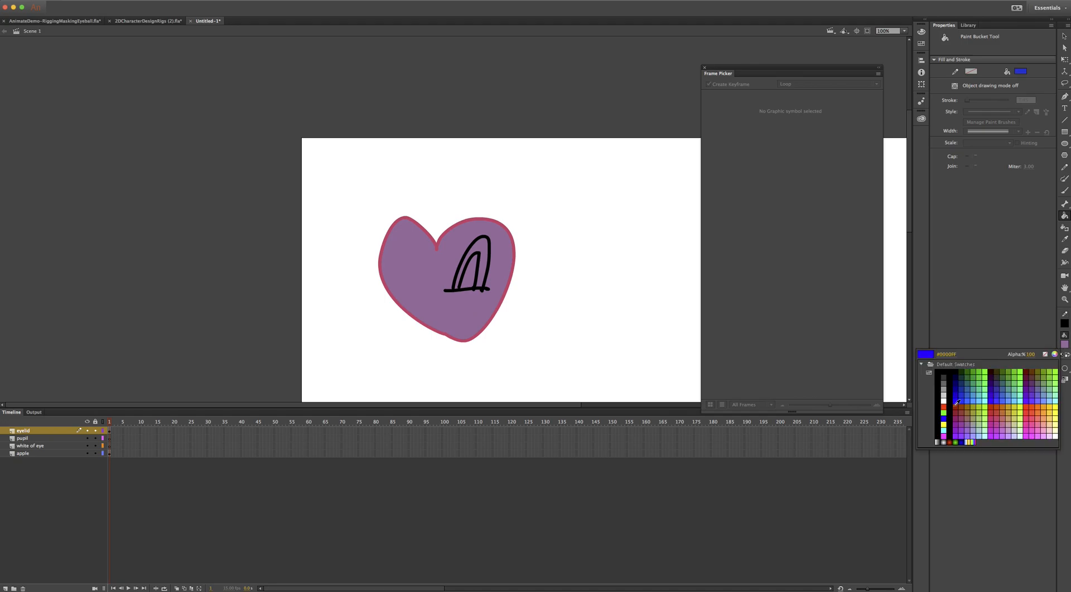
left_click(1017, 430)
left_click(488, 283)
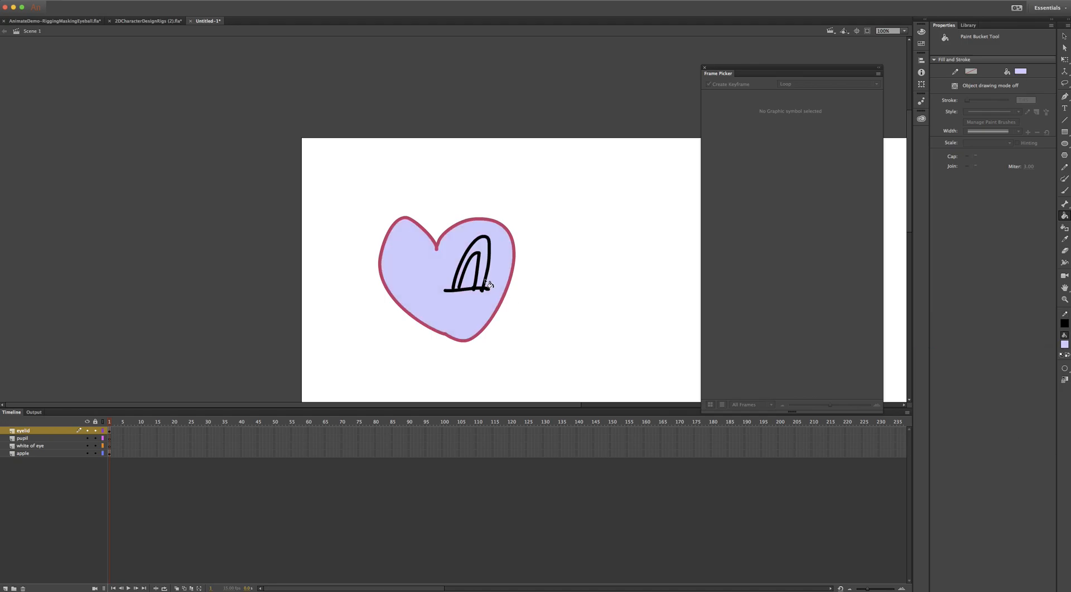
key("ctrl+z")
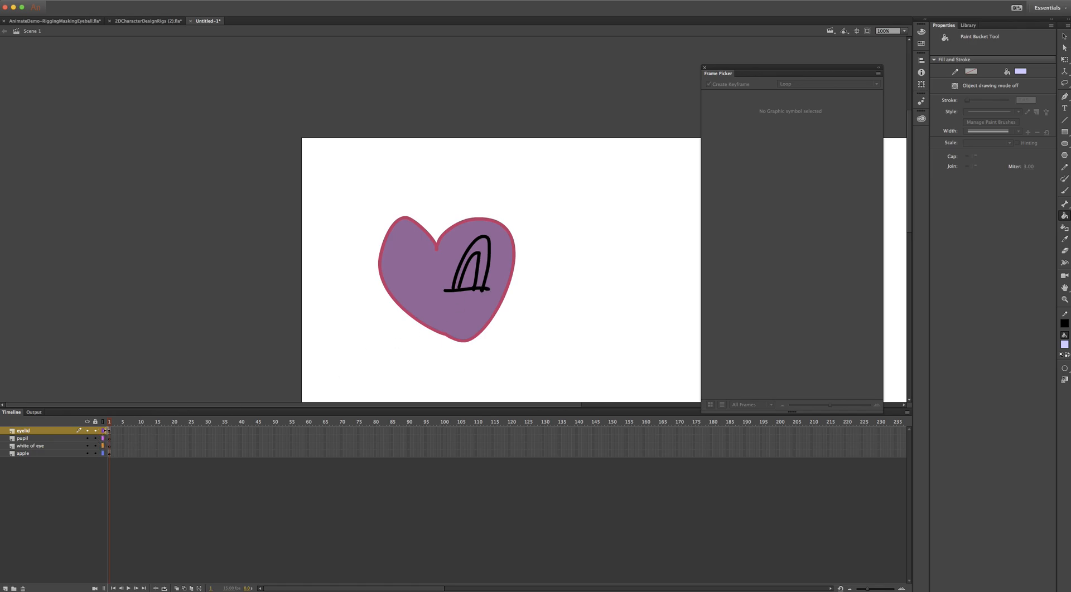
- Lock the pupil, white of eye and apple layers, and try to fill the band between the two eyelid arches
left_click_drag(95, 438, 95, 453)
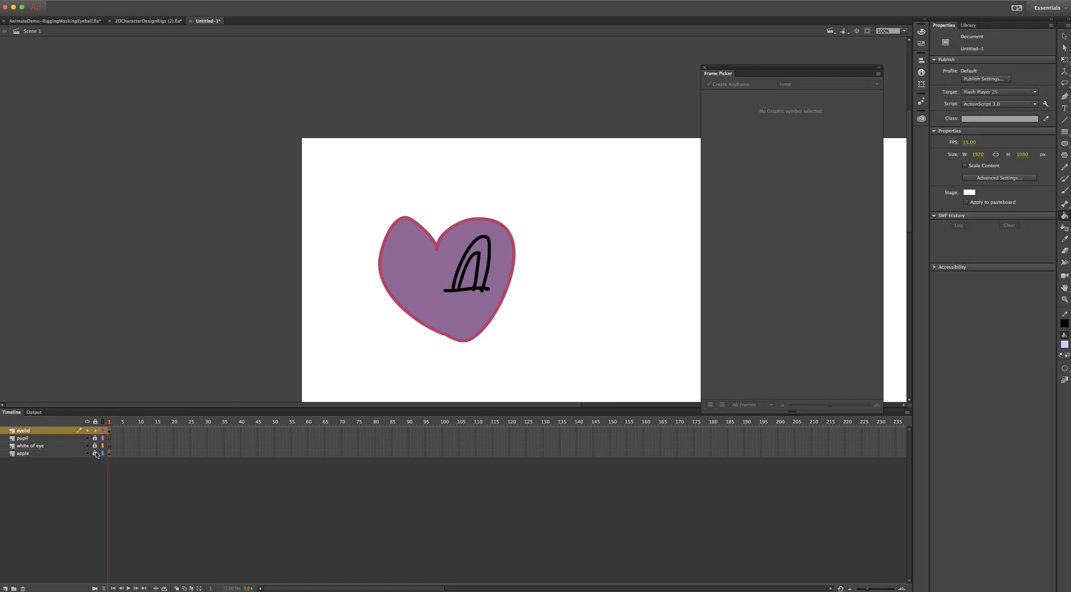
left_click(485, 272)
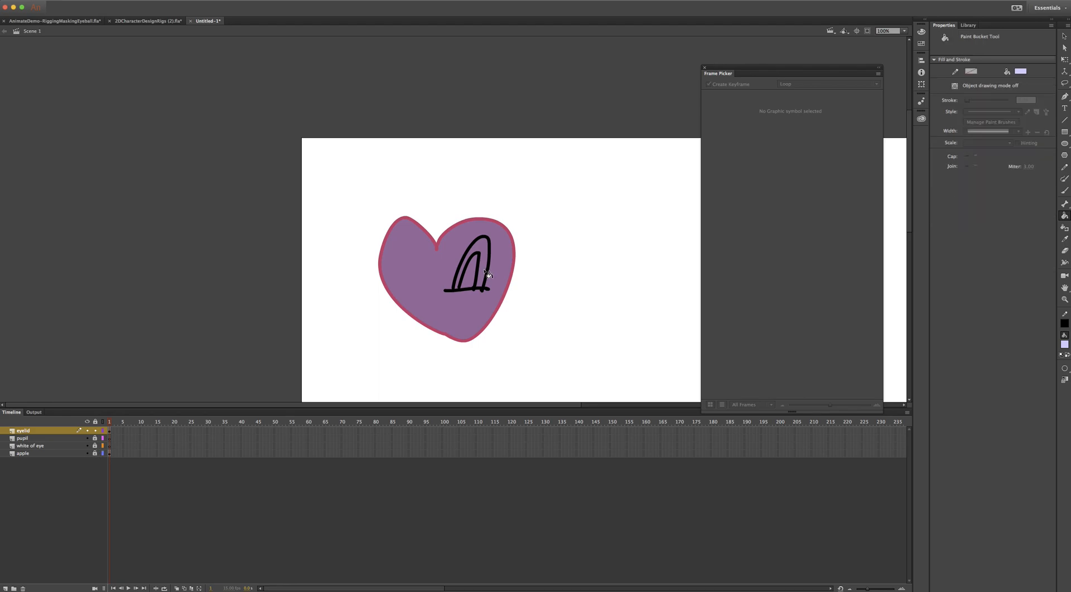
left_click(110, 434)
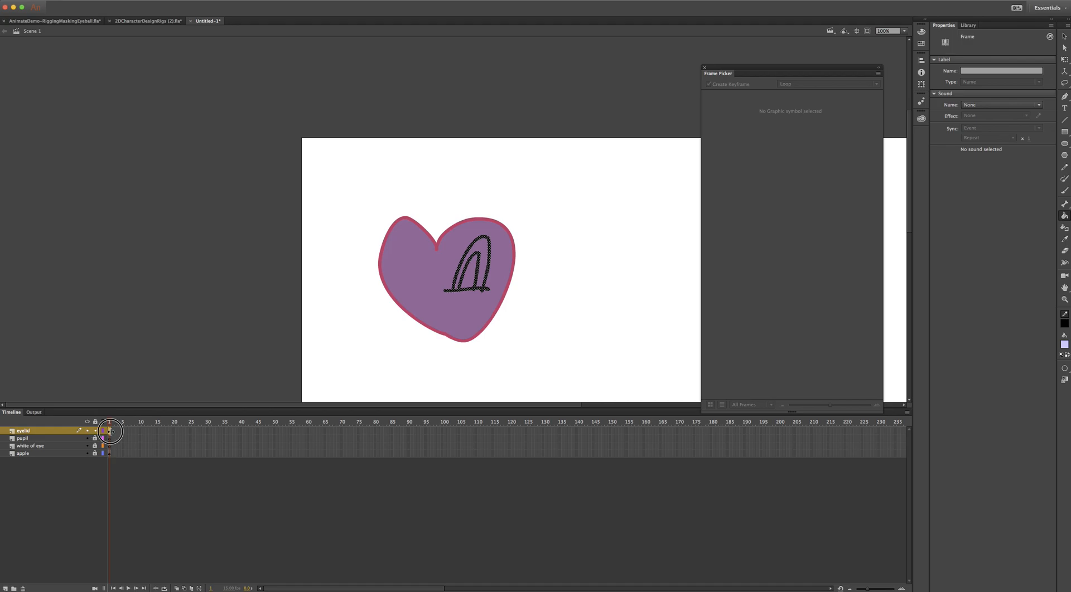
key("v")
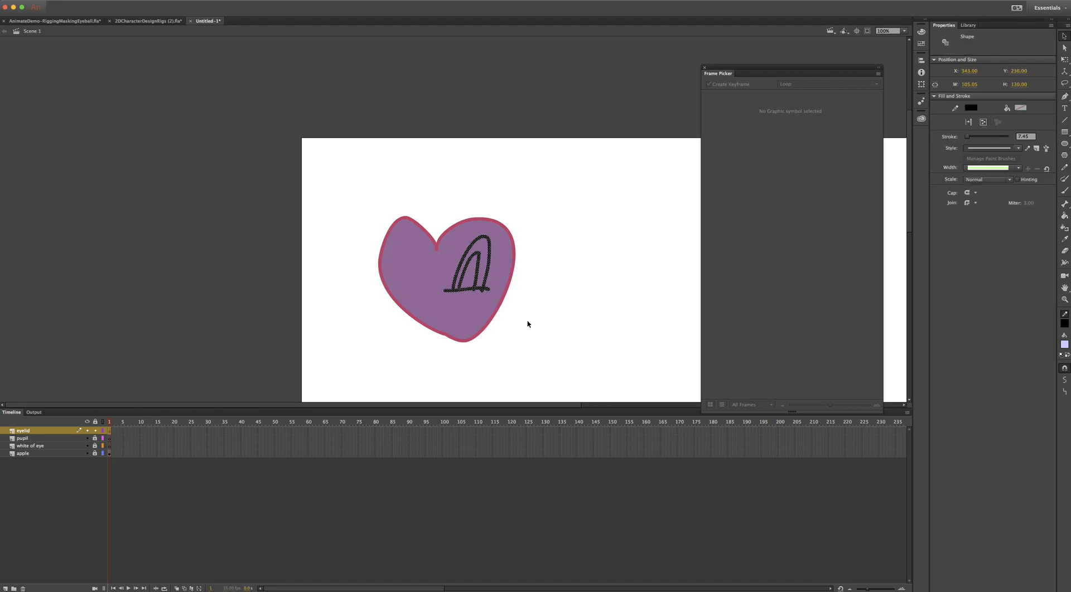
left_click(528, 323)
- Set the Paint Bucket to Close Large Gaps and fill the band between the two eyelid arches with light lavender
key("k")
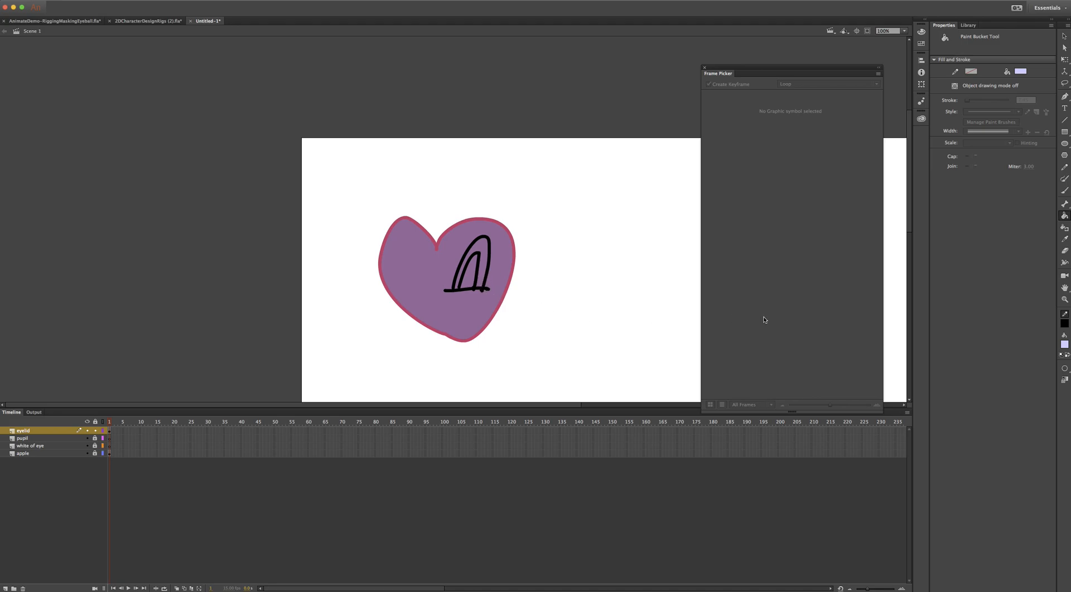
left_click(1065, 369)
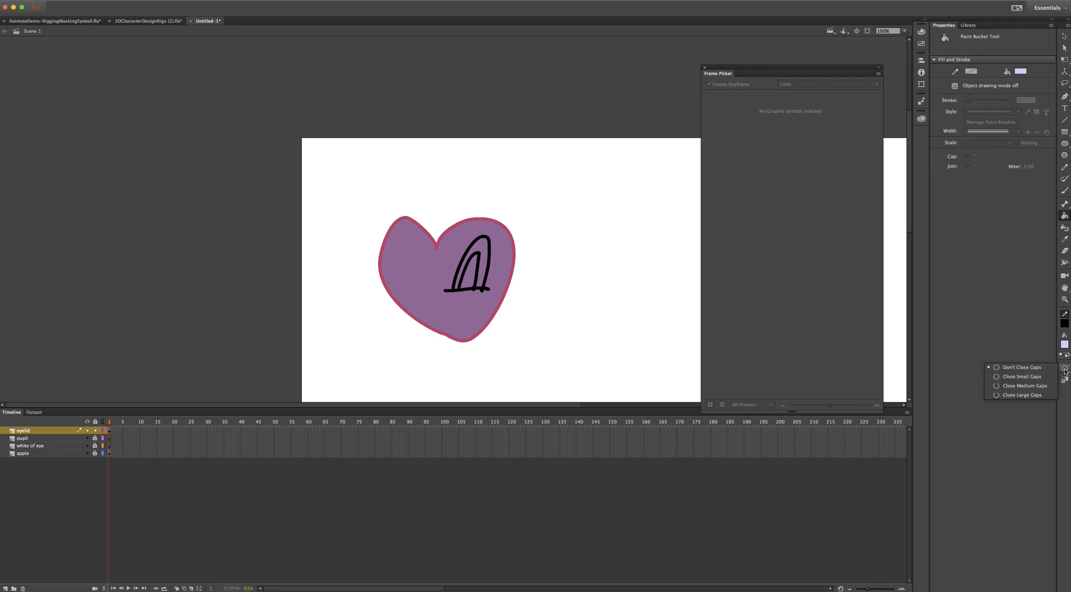
left_click(1022, 395)
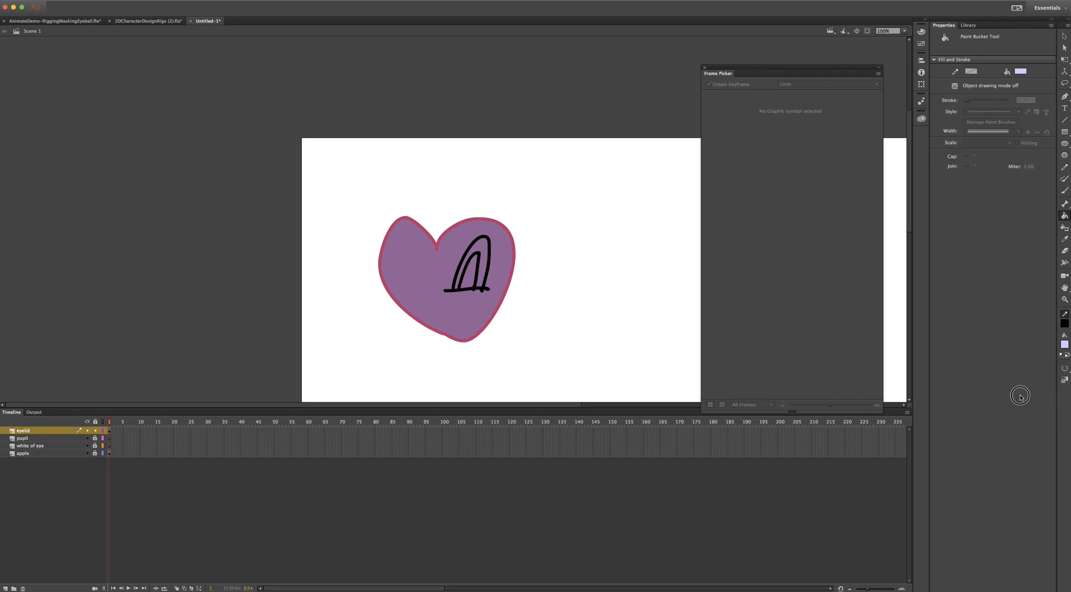
left_click(483, 271)
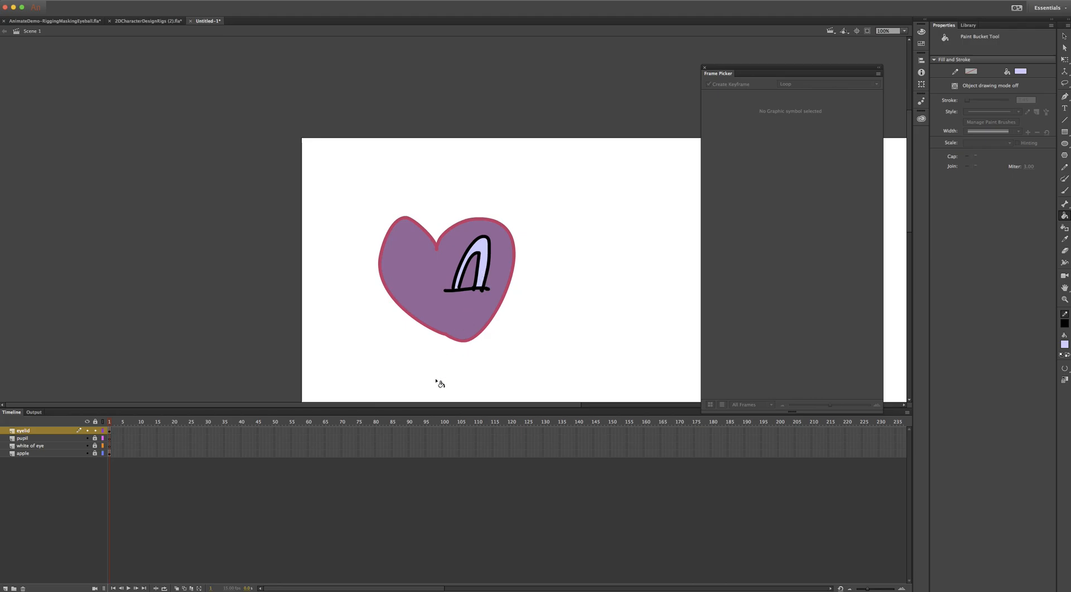
- Select the eyelid's lavender fill and change its color to light pink
key("v")
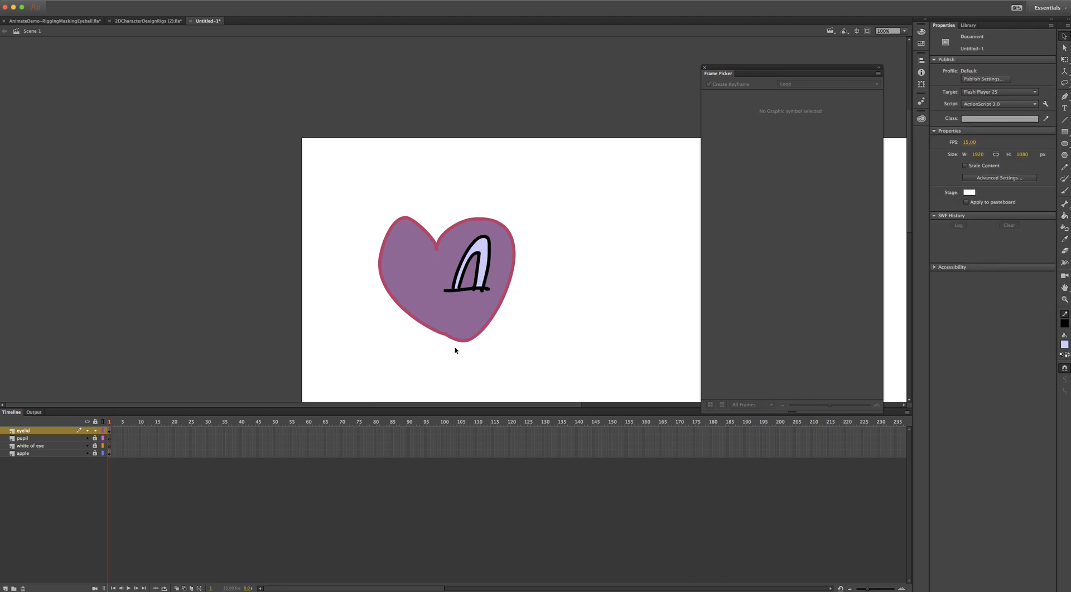
left_click(483, 282)
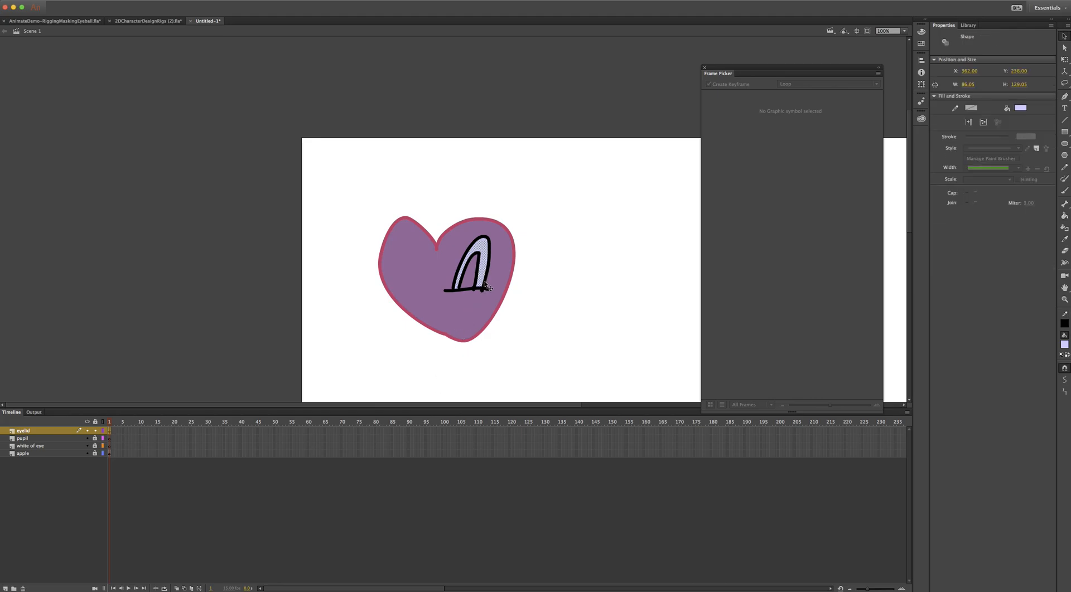
left_click(1065, 345)
left_click(1049, 436)
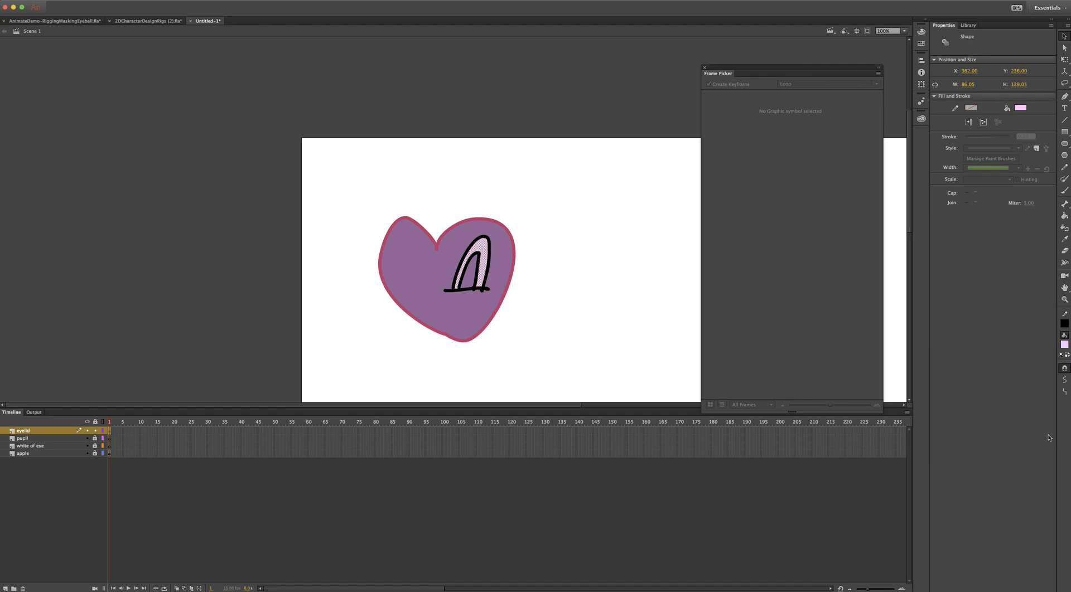
left_click(534, 335)
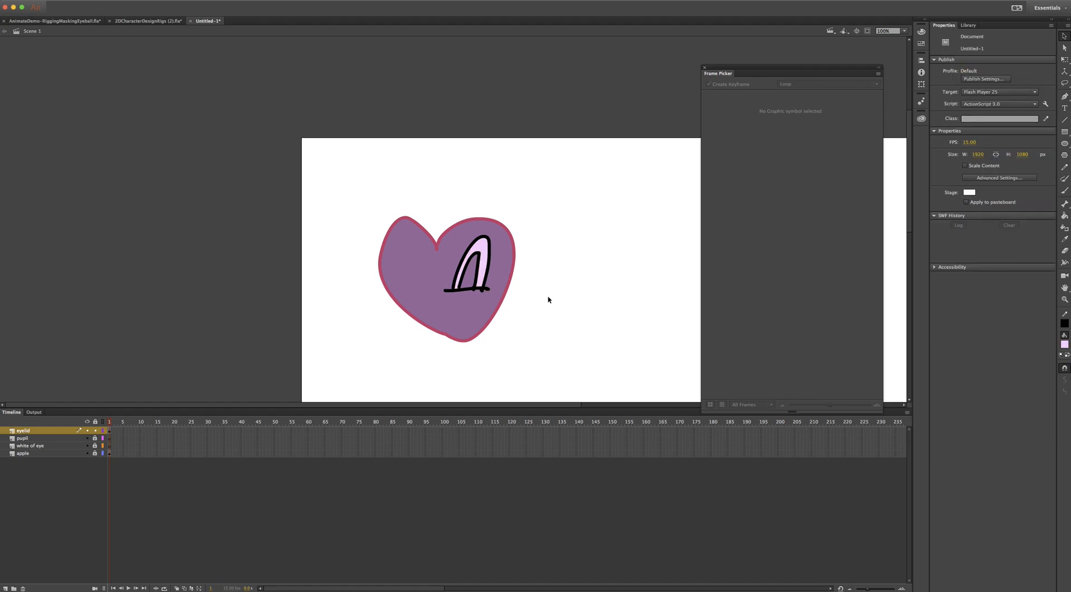
- Select all the connected eyelid strokes and set their stroke size to 3
left_click(478, 283)
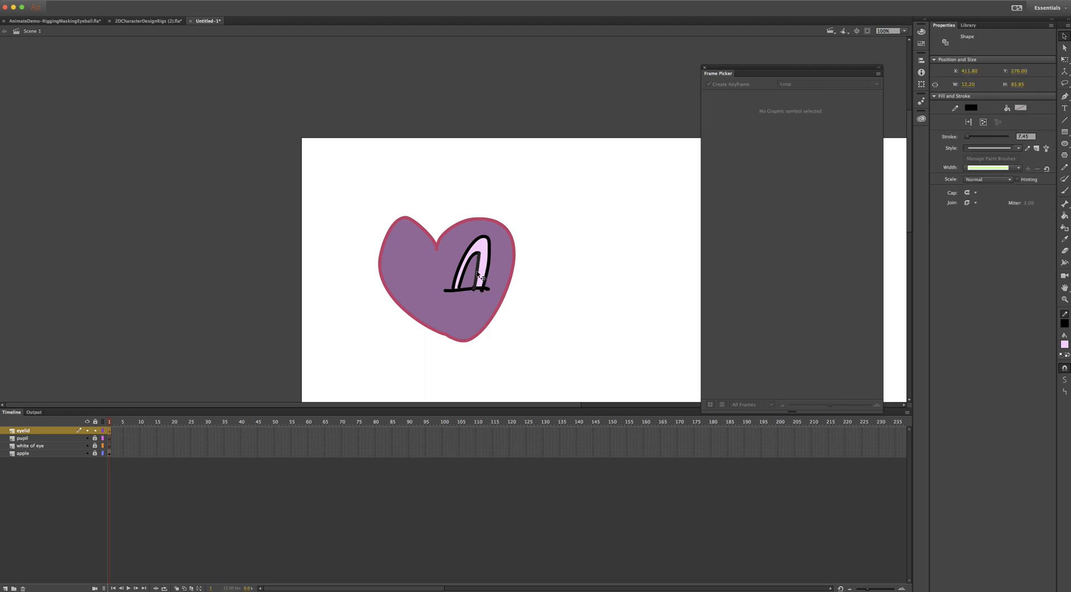
double_click(479, 283)
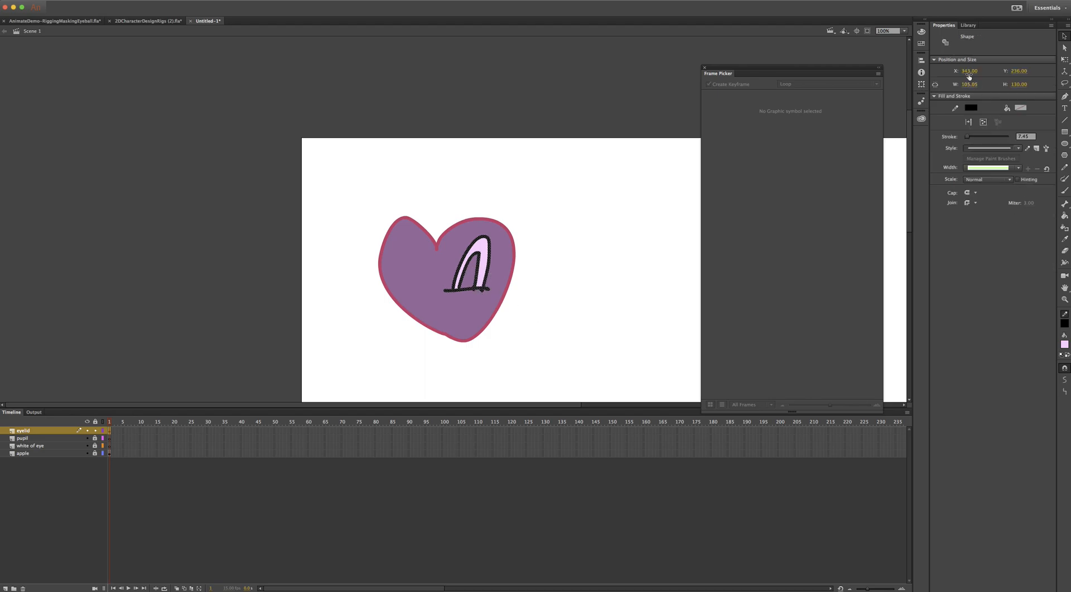
left_click(983, 150)
type("3")
key("Return")
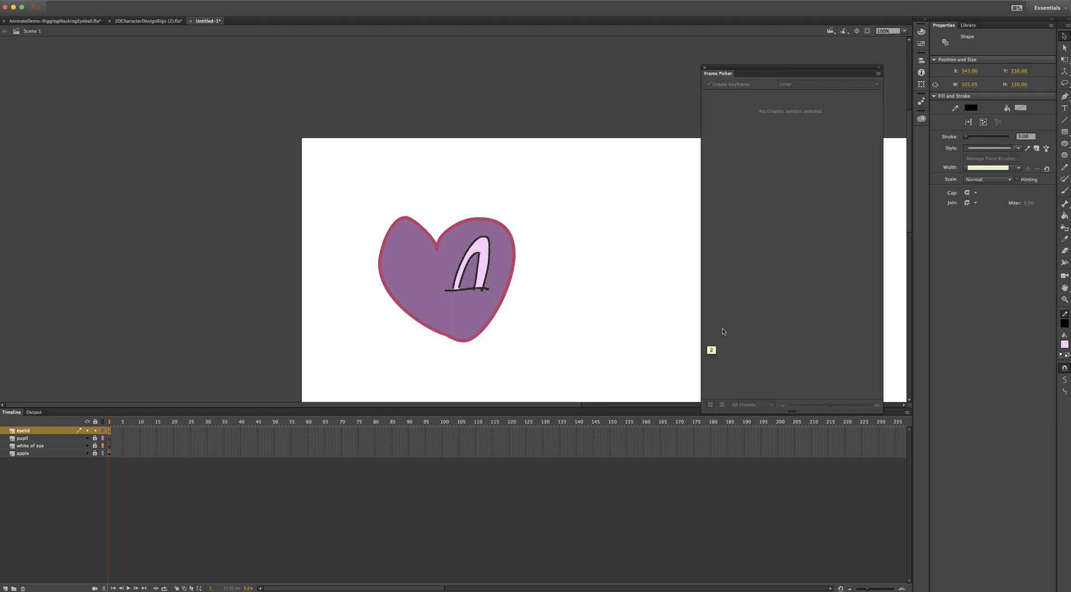
left_click(577, 358)
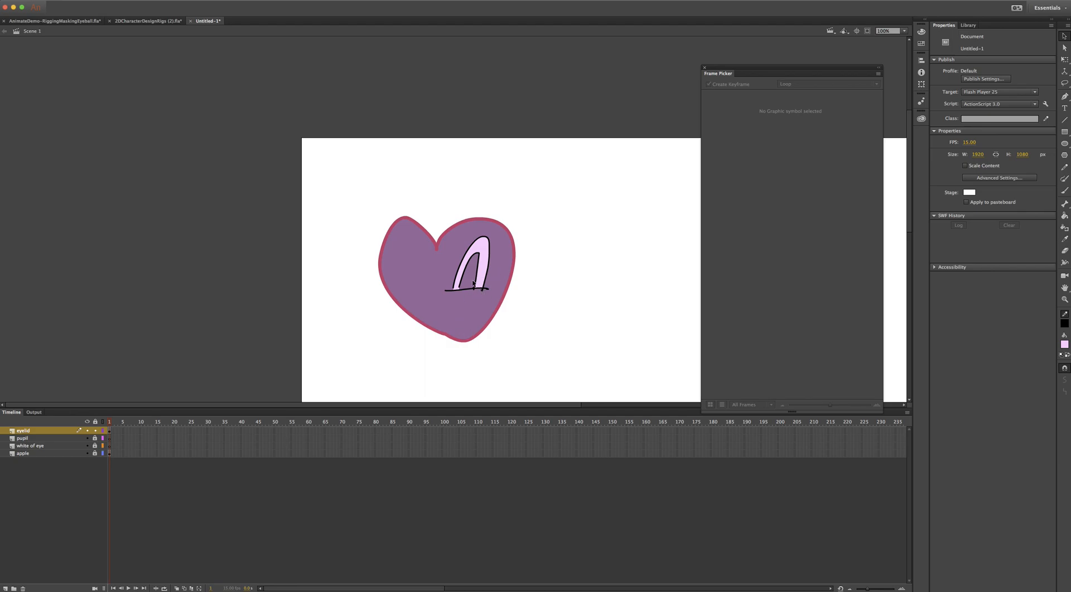
- Reshape the right side of the eyelid's inner arch by adjusting its curve points with the Subselection tool
left_click_drag(479, 262, 480, 257)
key("a")
left_click(483, 264)
left_click_drag(480, 263, 483, 256)
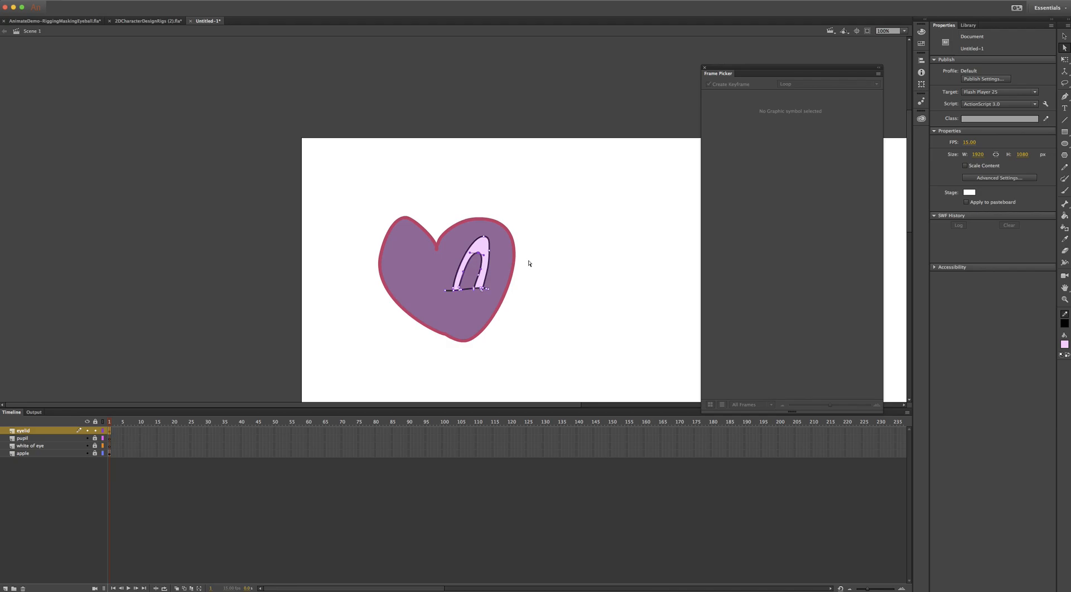
left_click(471, 313)
- Adjust the anchor points near the top right of the eyelid's outer arch to smooth its curve
left_click(489, 255)
mouse_move(491, 250)
left_mouse_down()
mouse_move(501, 248)
mouse_move(488, 241)
left_mouse_up()
left_click(545, 244)
left_click(485, 237)
left_click(564, 254)
- Delete the black strokes of the eyelid's inner arch, leaving the pink fill and the outer outline
key("v")
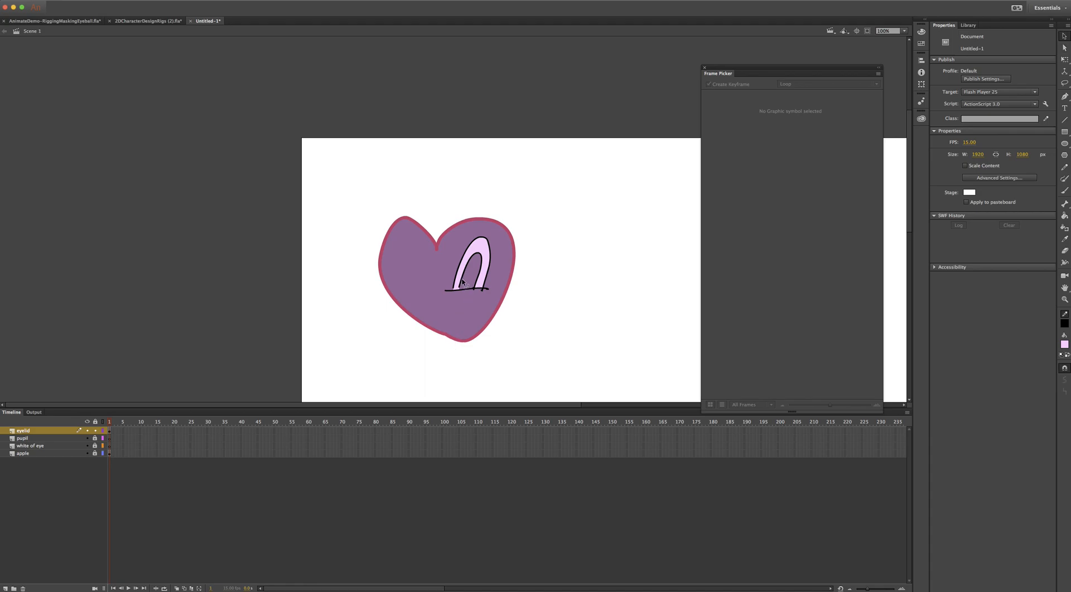
left_click(465, 286)
double_click(463, 277)
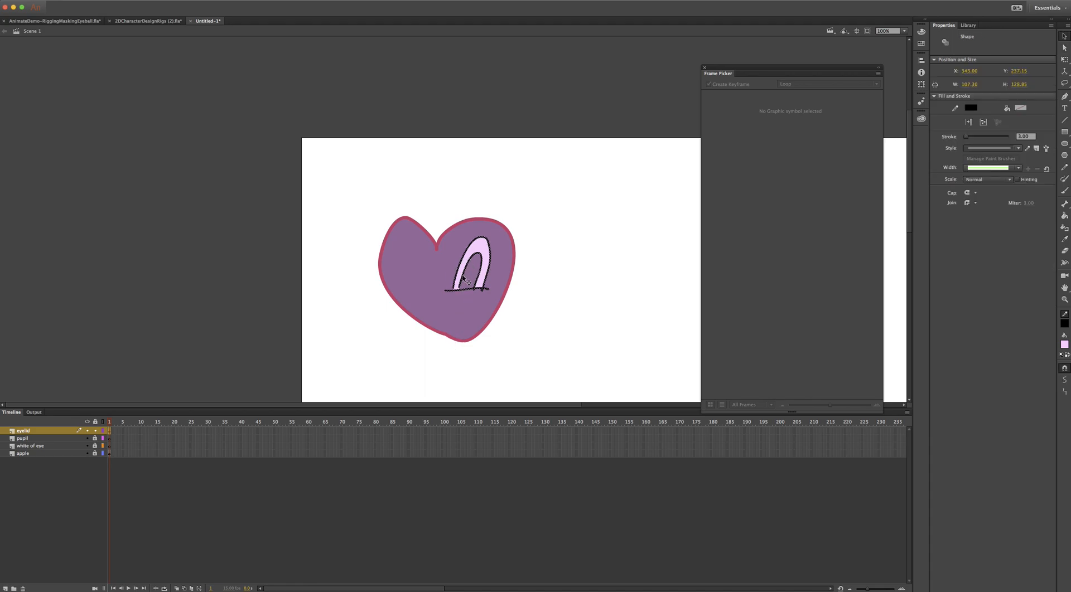
left_click(512, 263)
left_click(478, 283)
left_click(474, 281)
left_click(463, 280)
left_click(542, 254)
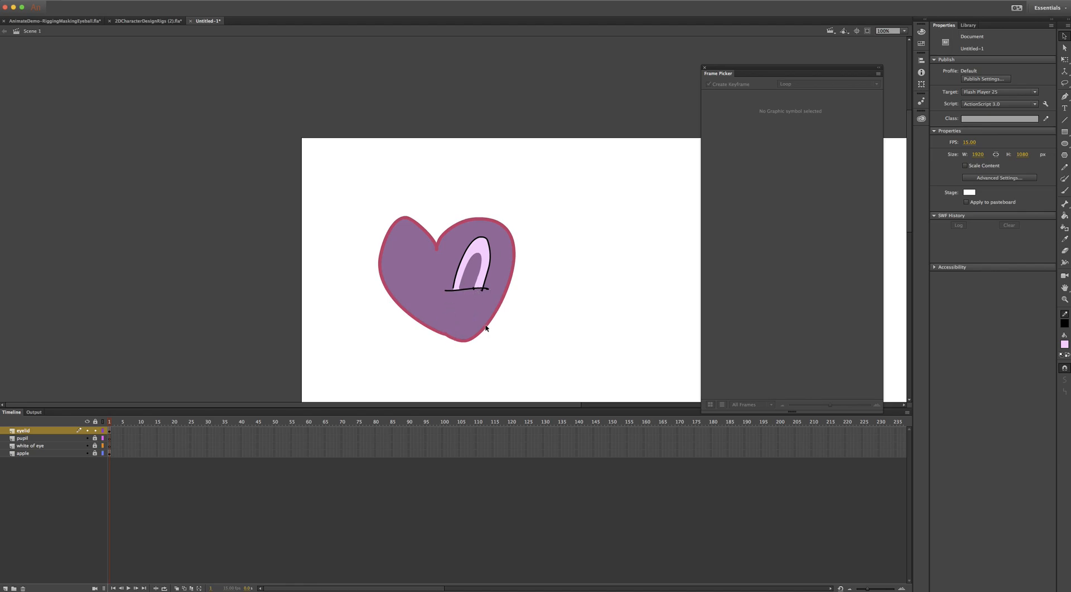
- Delete the small stray stroke ends sticking out around the eyelid's baseline
left_click(476, 291)
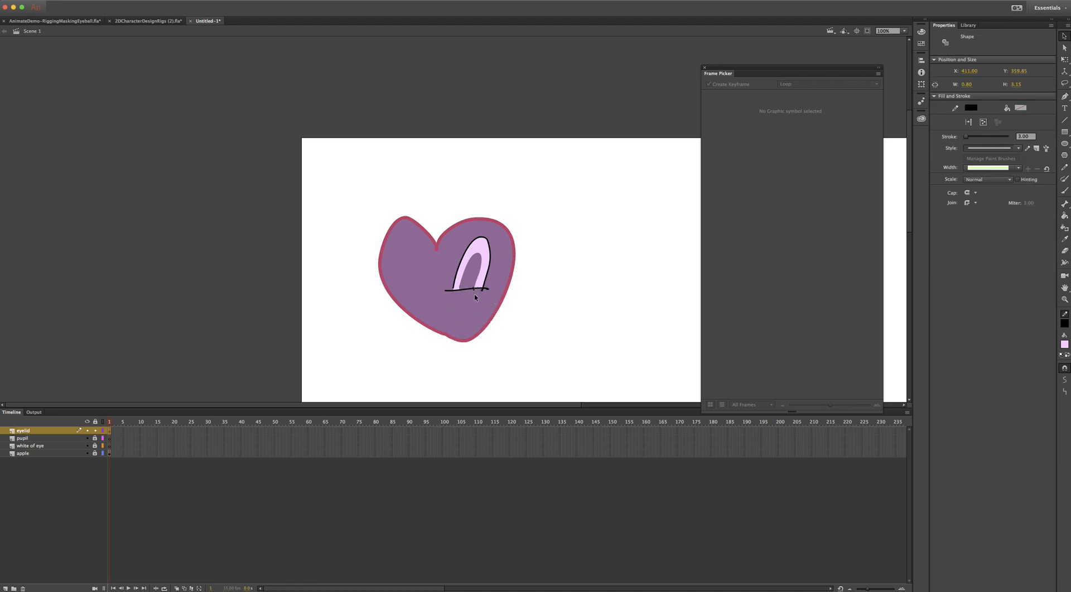
key("Delete")
left_click(482, 291)
key("Delete")
left_click(482, 290)
key("Delete")
left_click(475, 290)
key("Delete")
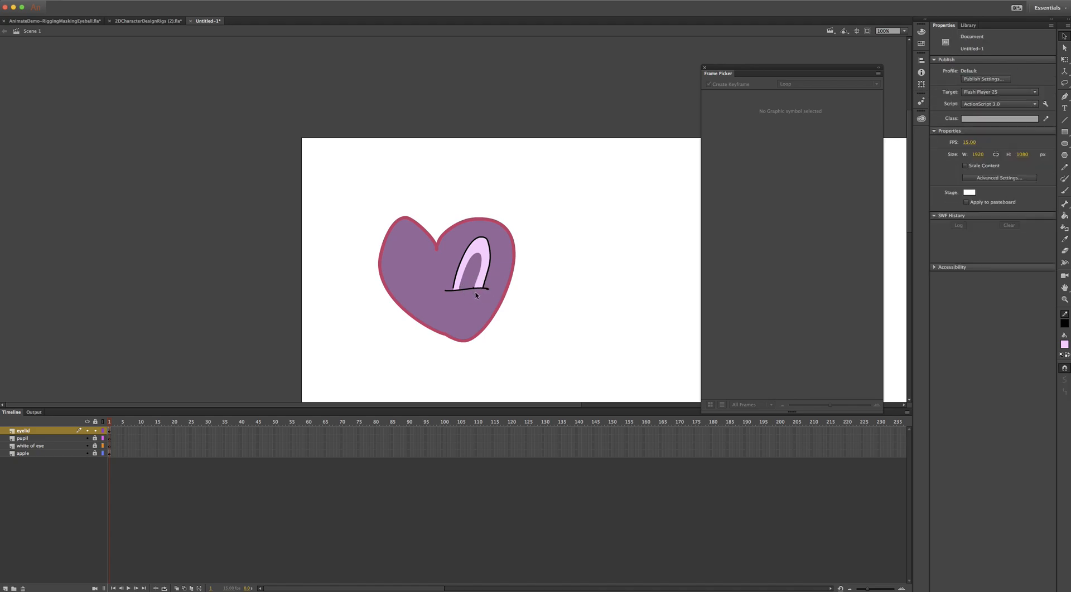
left_click(475, 290)
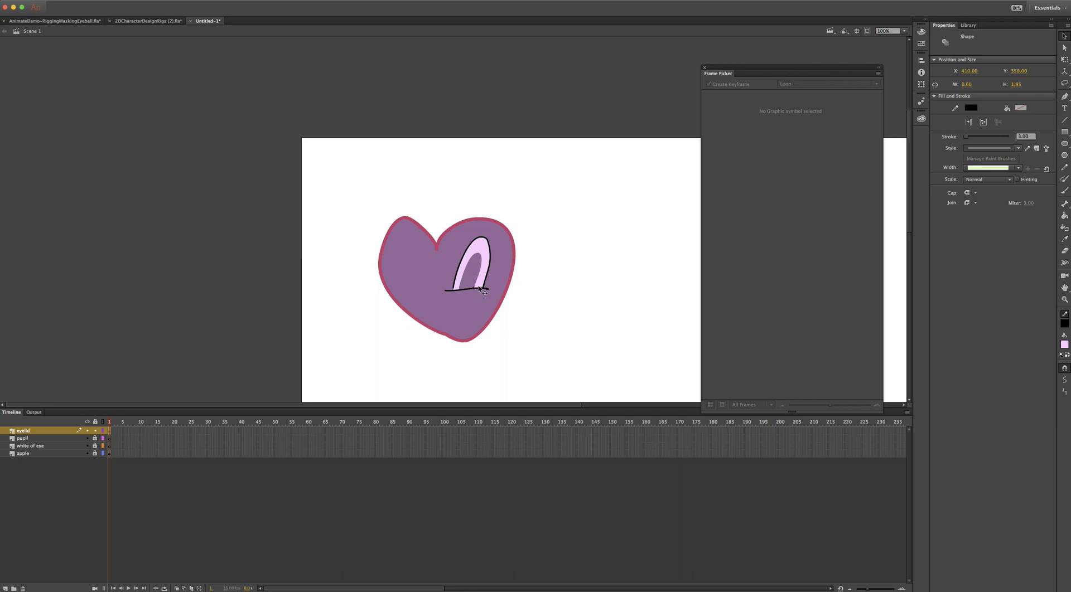
key("Delete")
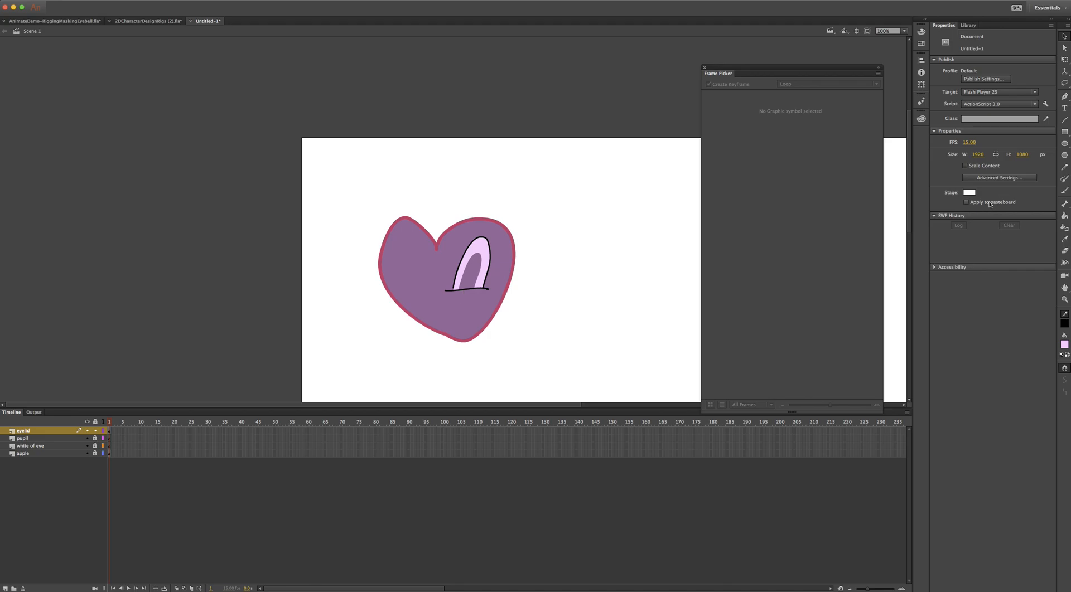
- Pick bright green from the swatches, try to fill the eyelid's inner opening with the Paint Bucket, and undo the fill
left_click(921, 44)
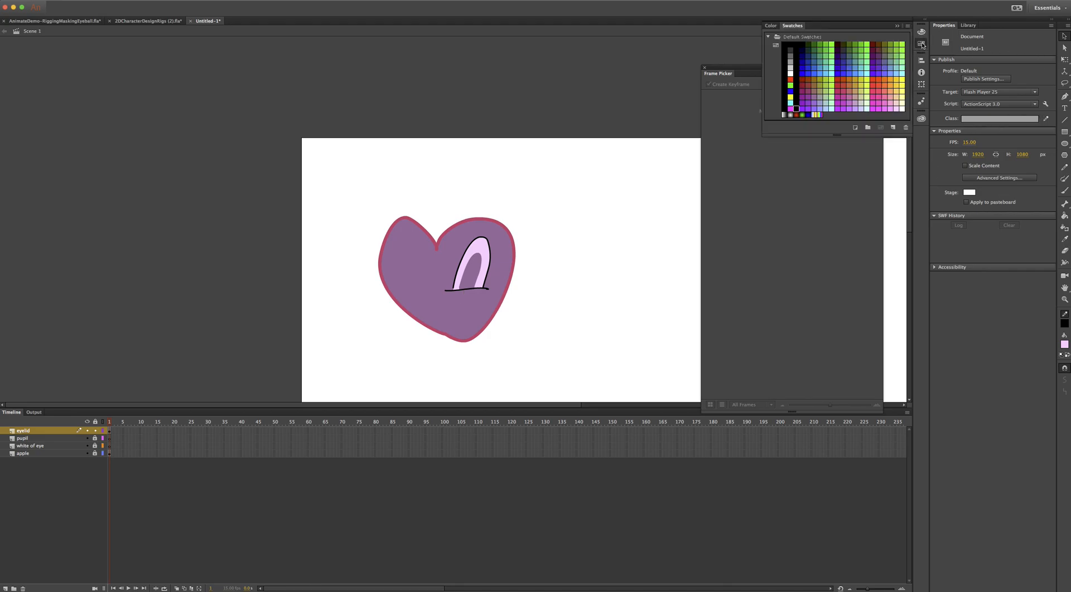
left_click(868, 47)
key("k")
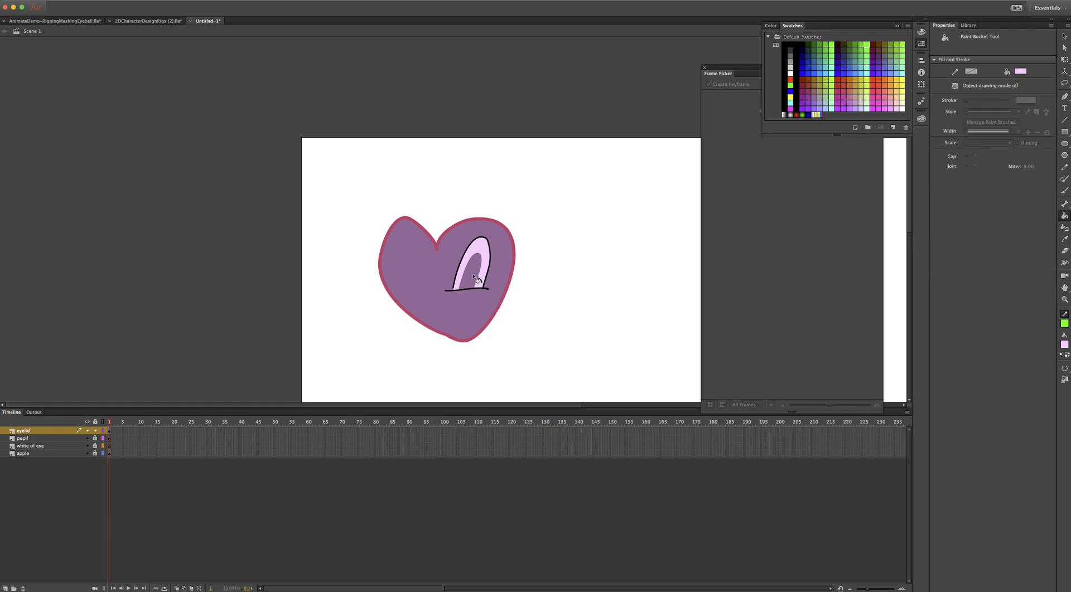
left_click(475, 280)
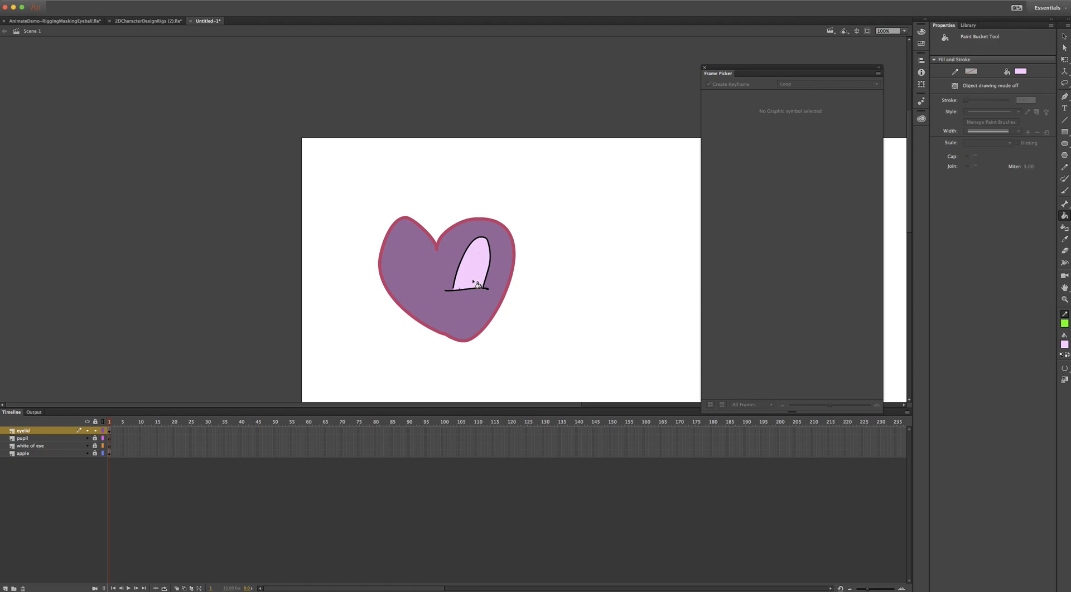
key("ctrl+z")
- Set the fill color to bright green and fill the eyelid's inner opening with it
left_click(1065, 344)
left_click(1059, 370)
left_click(479, 275)
- Close the small gap at the green shape's lower left corner and adjust that corner point to meet the baseline
key("z")
left_click(475, 264)
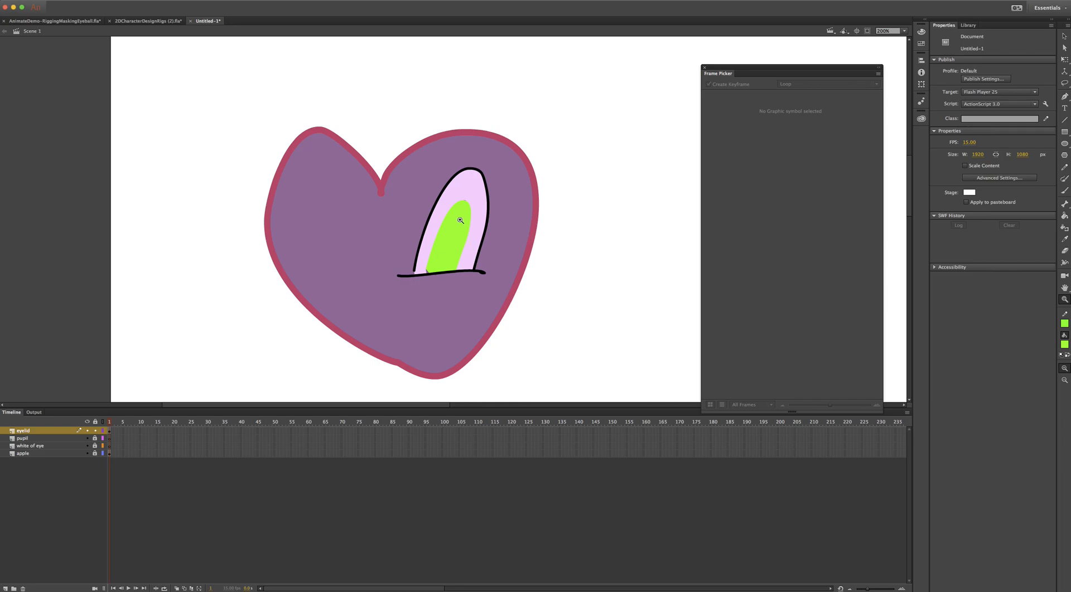
left_click(461, 223)
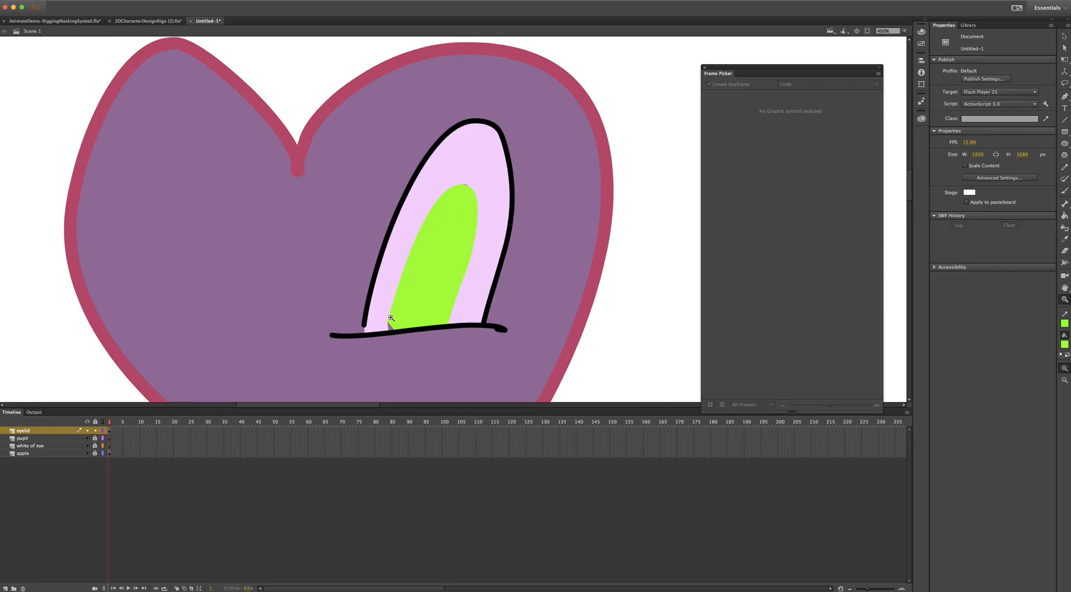
key("k")
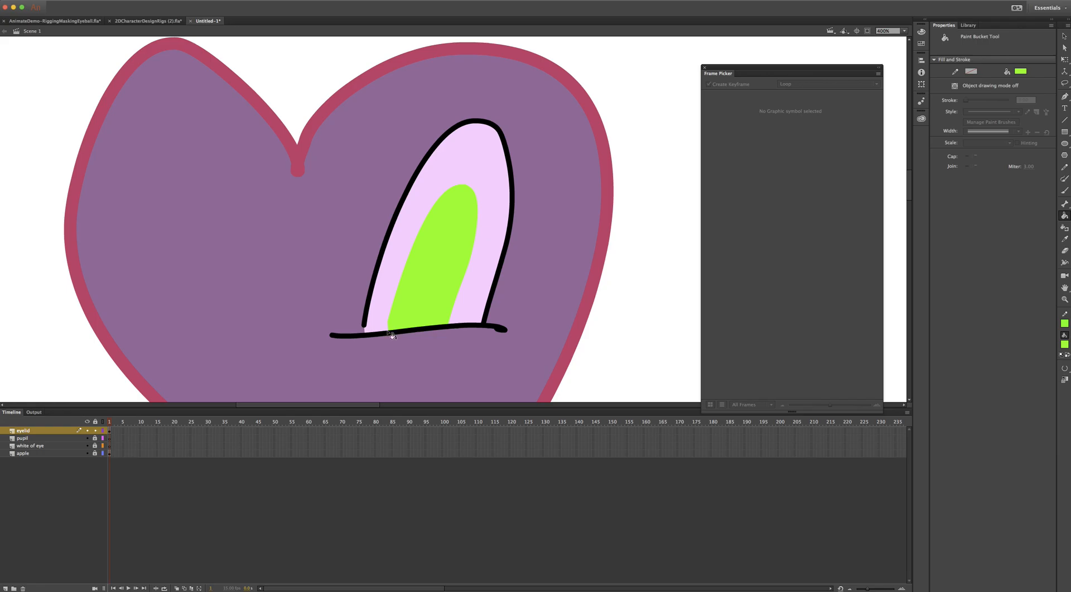
key("a")
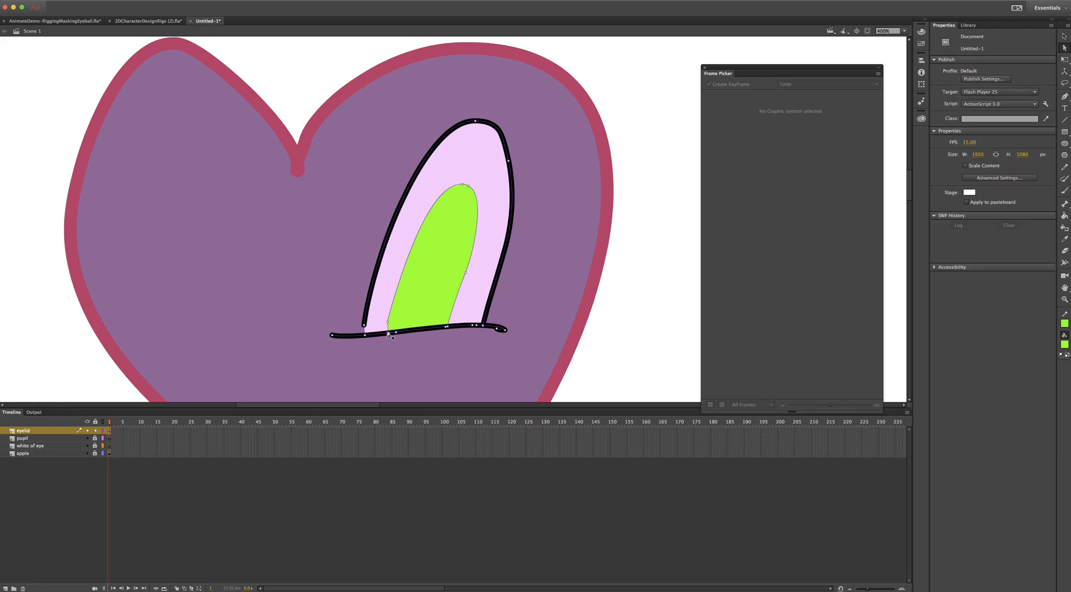
left_click(391, 337)
left_click(388, 345)
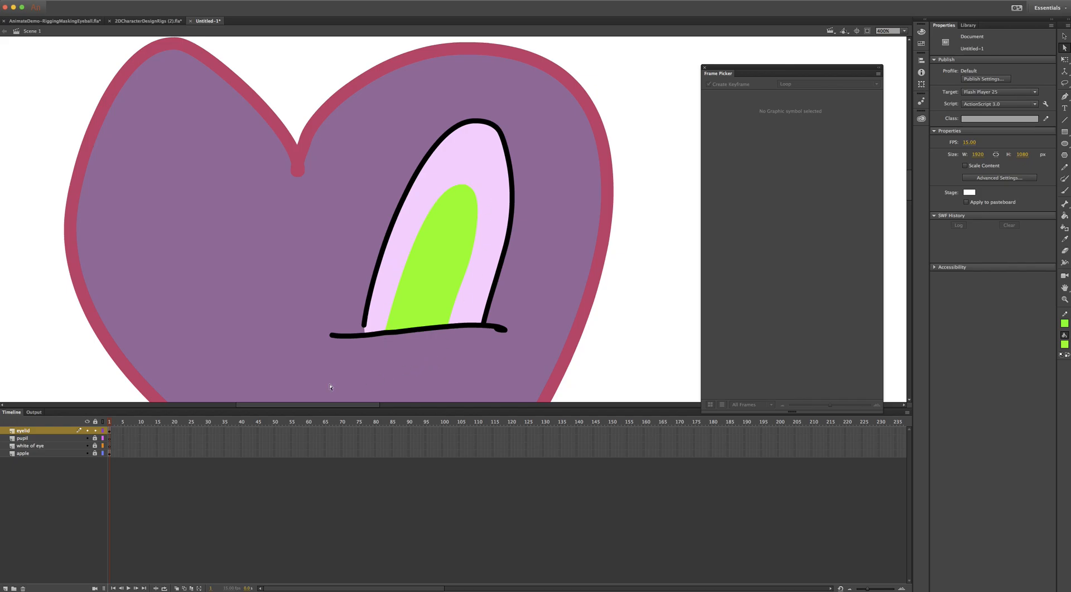
- Select the green inner shape and cut it from the eyelid layer
key("v")
left_click(444, 280)
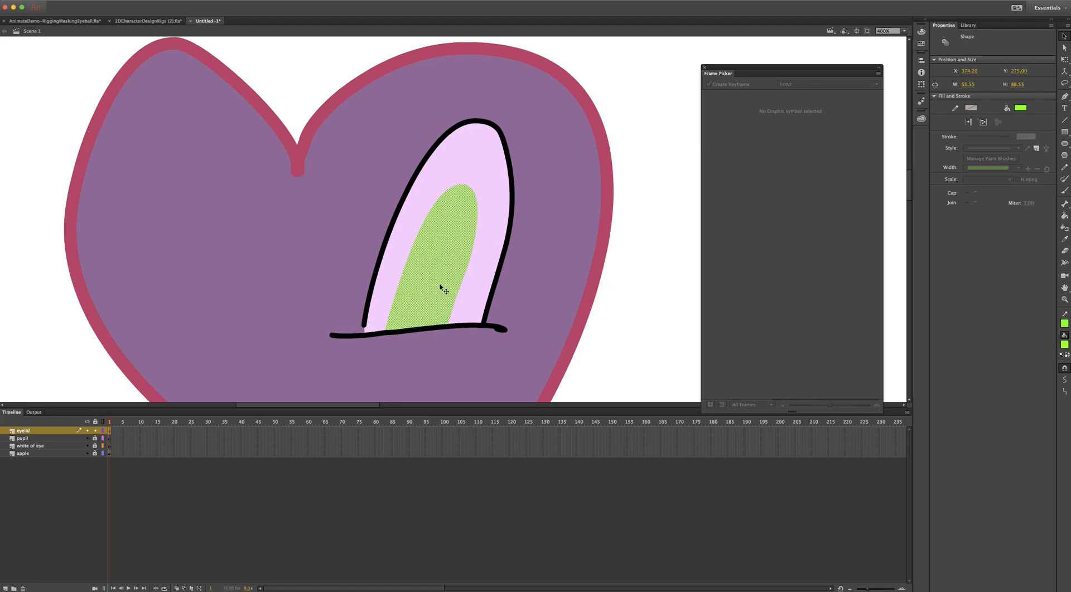
key("Delete")
- Add a new layer named mask above the eyelid layer and paste the green shape into it
left_click(5, 589)
double_click(24, 432)
type("ma")
key("Return")
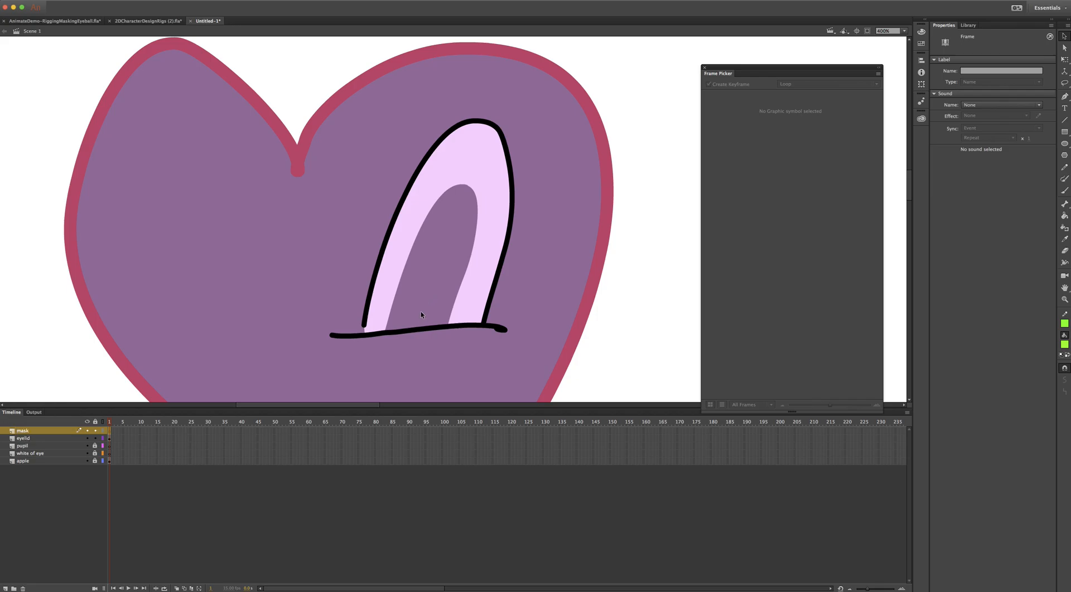
key("ctrl+v")
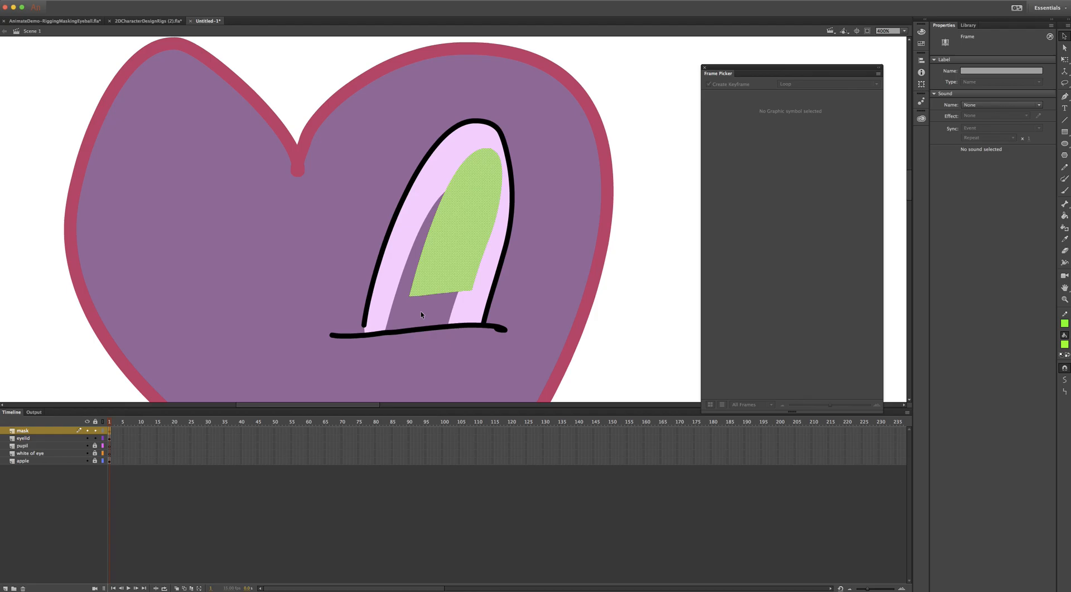
- Delete the misplaced green shape from the mask layer and paste it in place over the eyelid's inner opening
key("Delete")
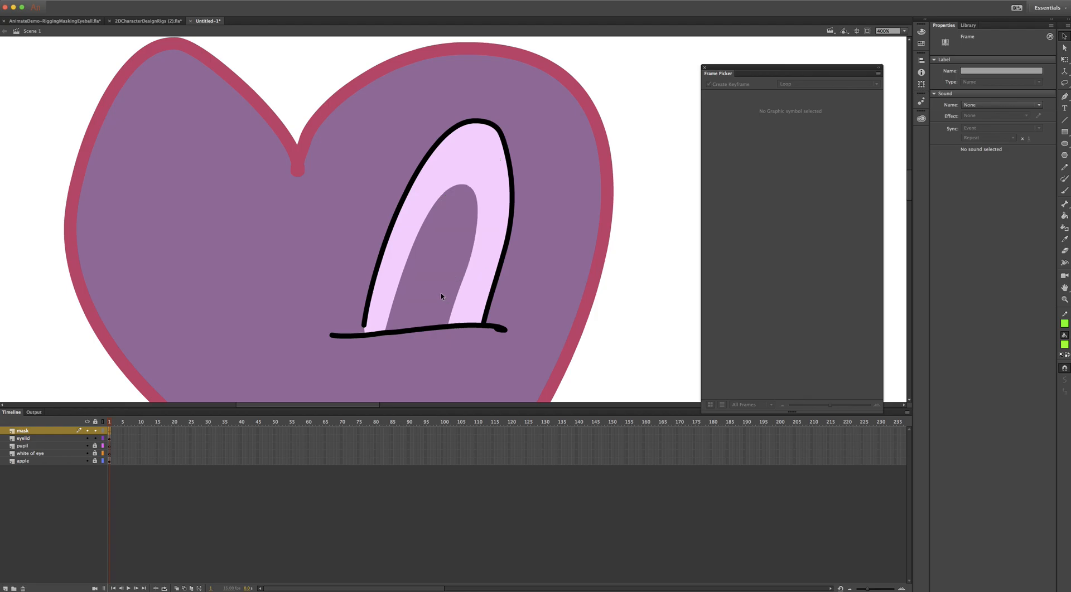
key("ctrl+z")
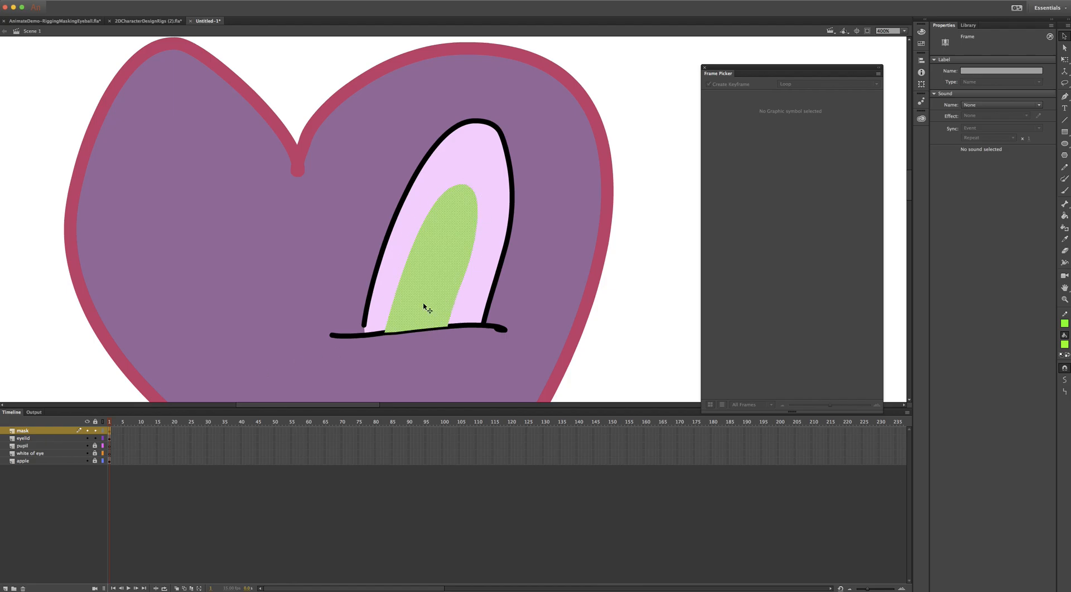
- On the white of eye layer, choose the Oval tool with a white fill and no stroke
left_click(32, 446)
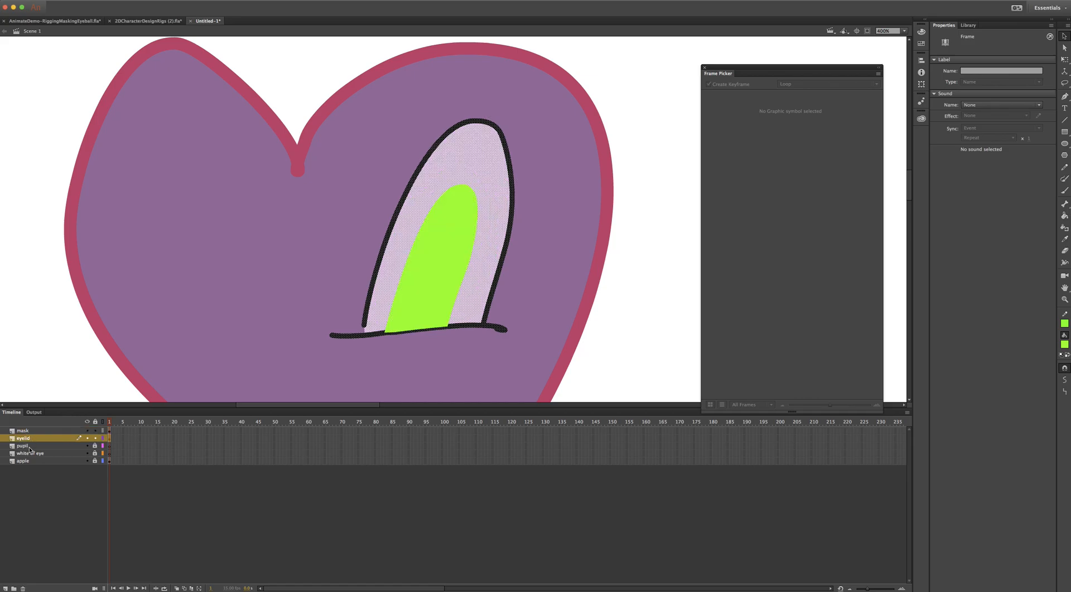
left_click(32, 456)
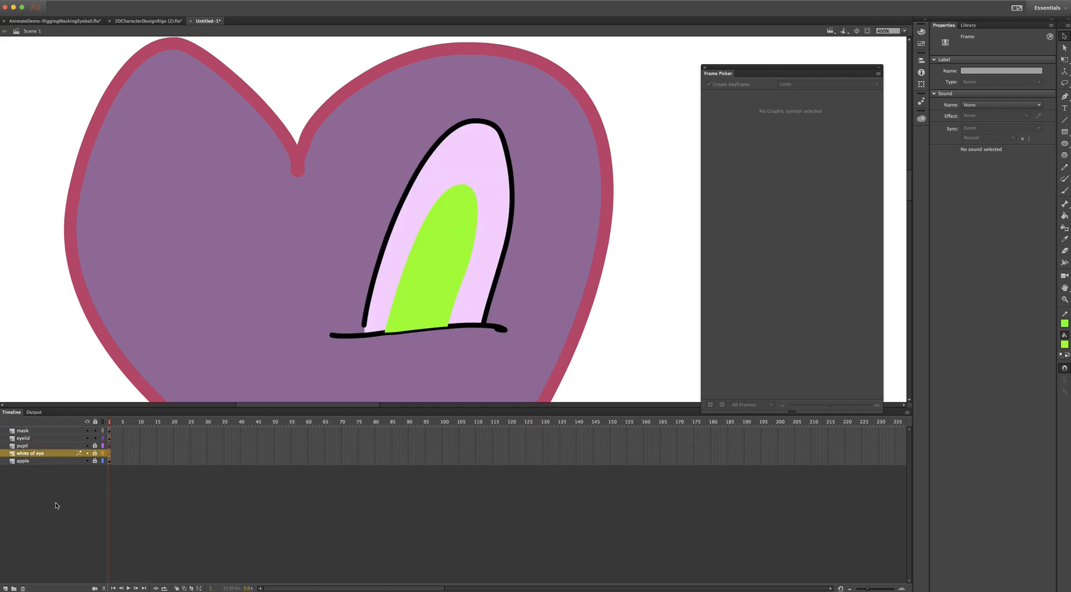
left_click(1065, 345)
left_click(946, 403)
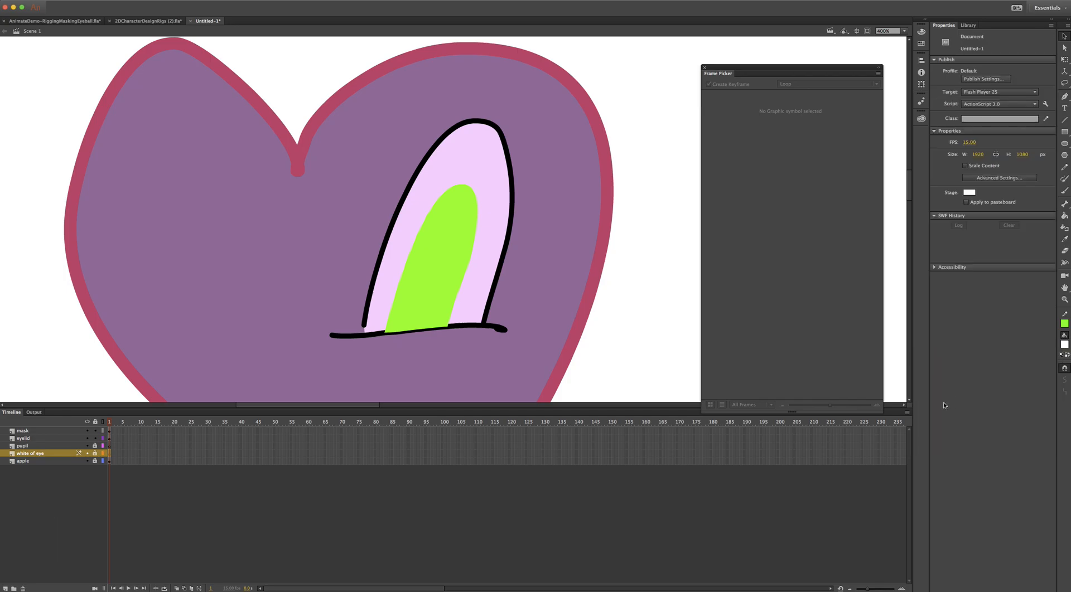
left_click(1065, 325)
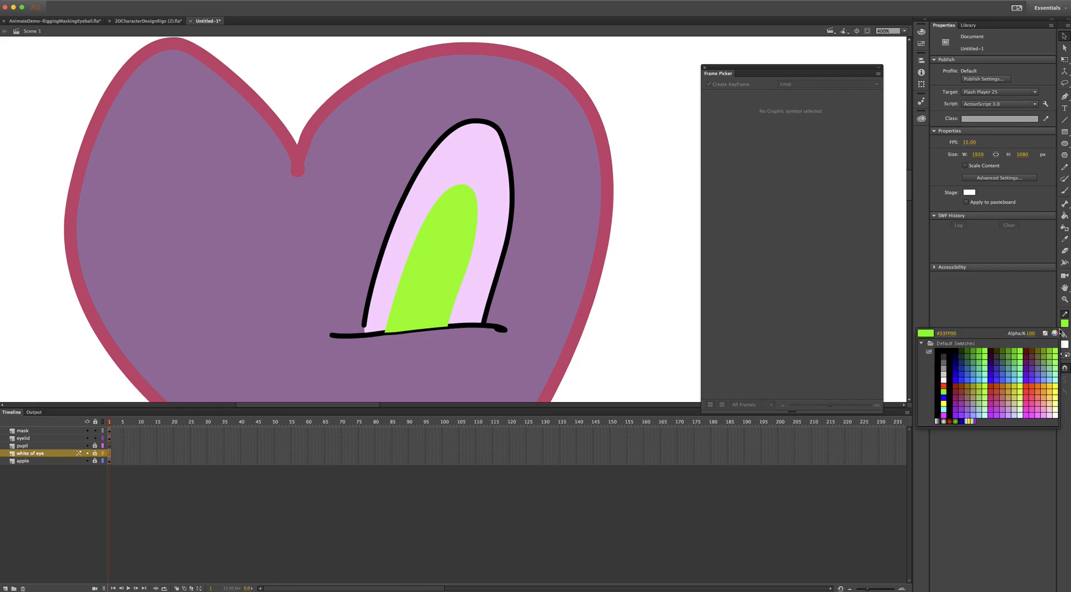
left_click(948, 353)
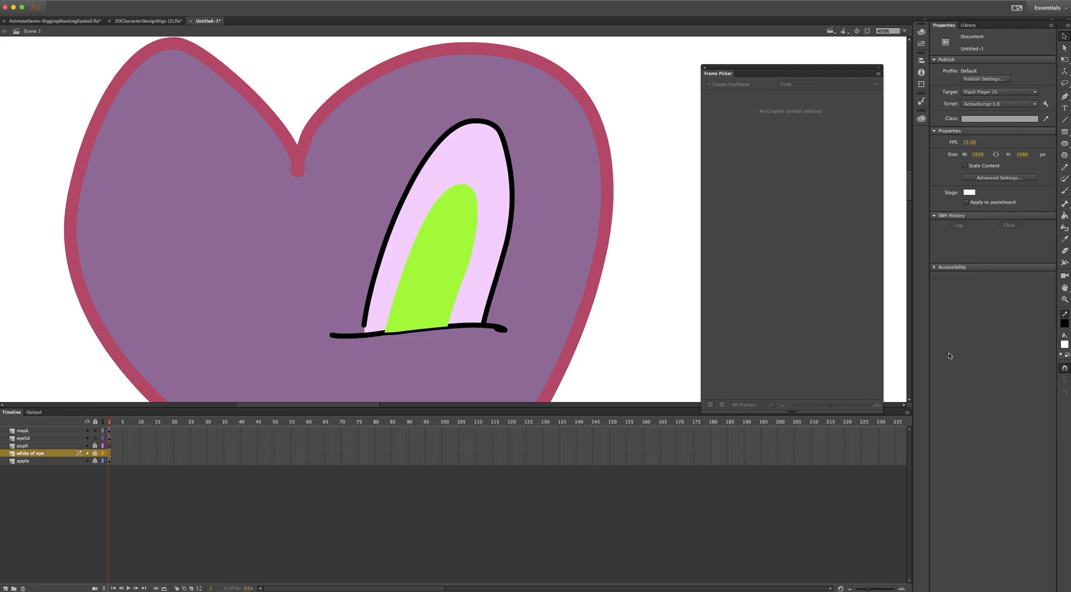
left_click(1065, 325)
left_click(1045, 334)
left_click(1064, 144)
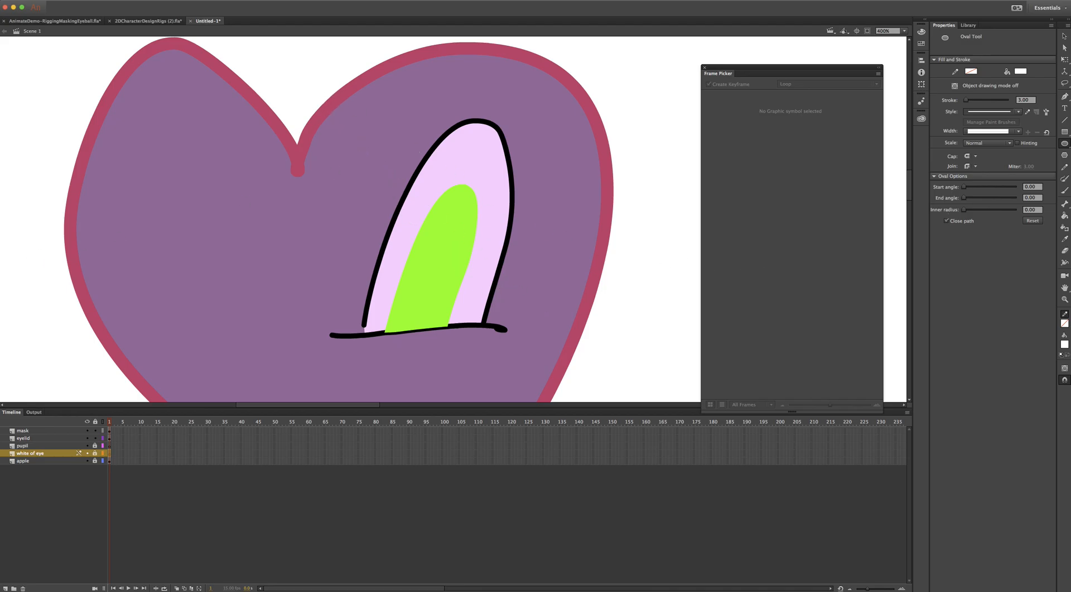
- Unlock the white of eye layer for drawing and lock the mask and eyelid layers
left_click_drag(0, 385, 142, 233)
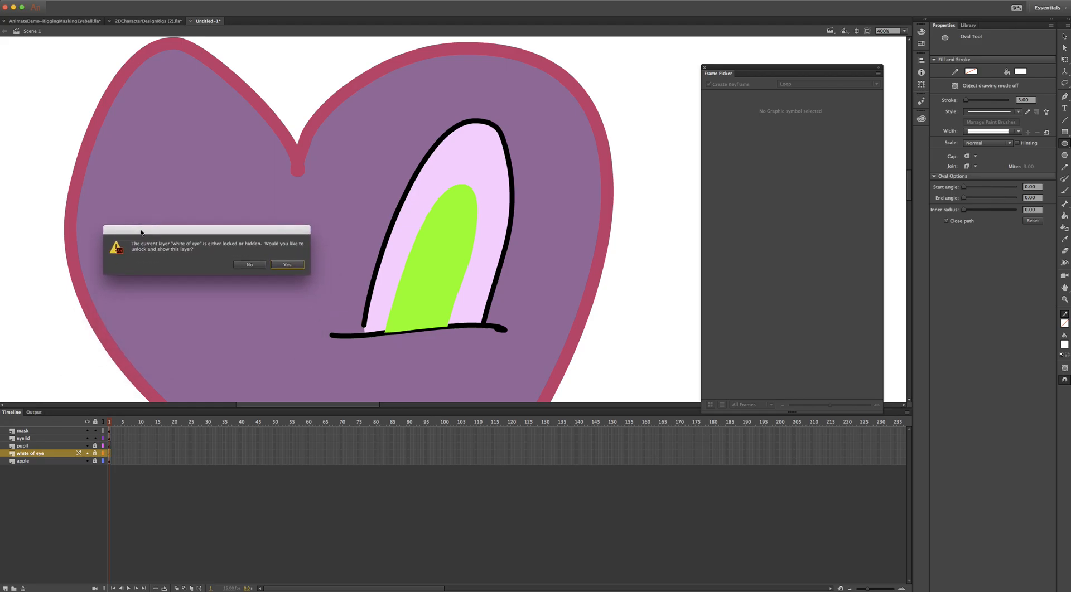
left_click(287, 265)
left_click(109, 456)
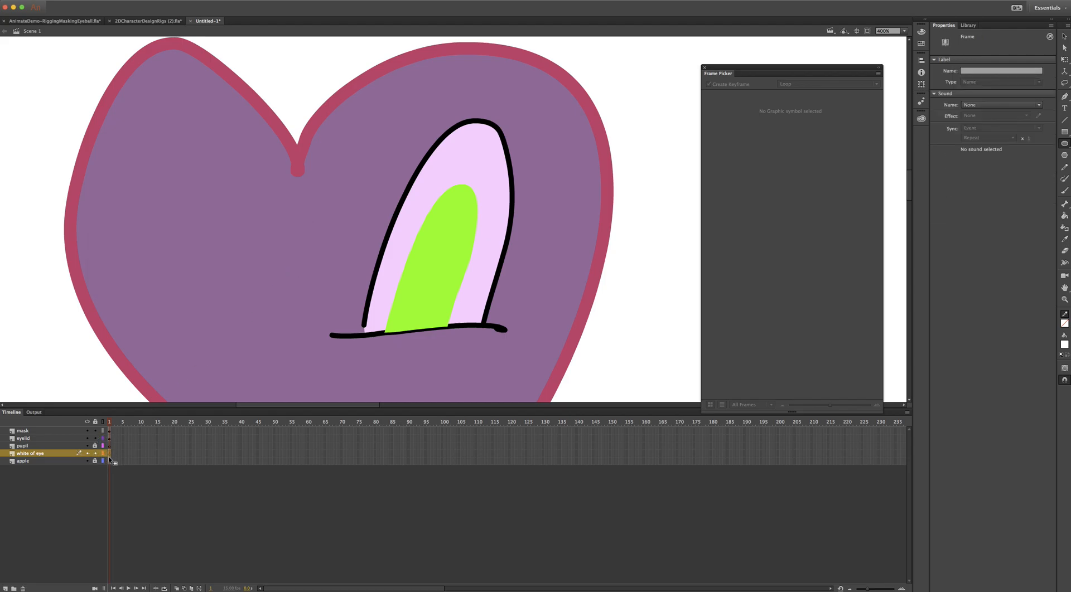
left_click(95, 431)
- Draw a rounded black outline about 184 by 179 px around the eyelid with the Pencil tool and smooth it three times
left_click(1065, 168)
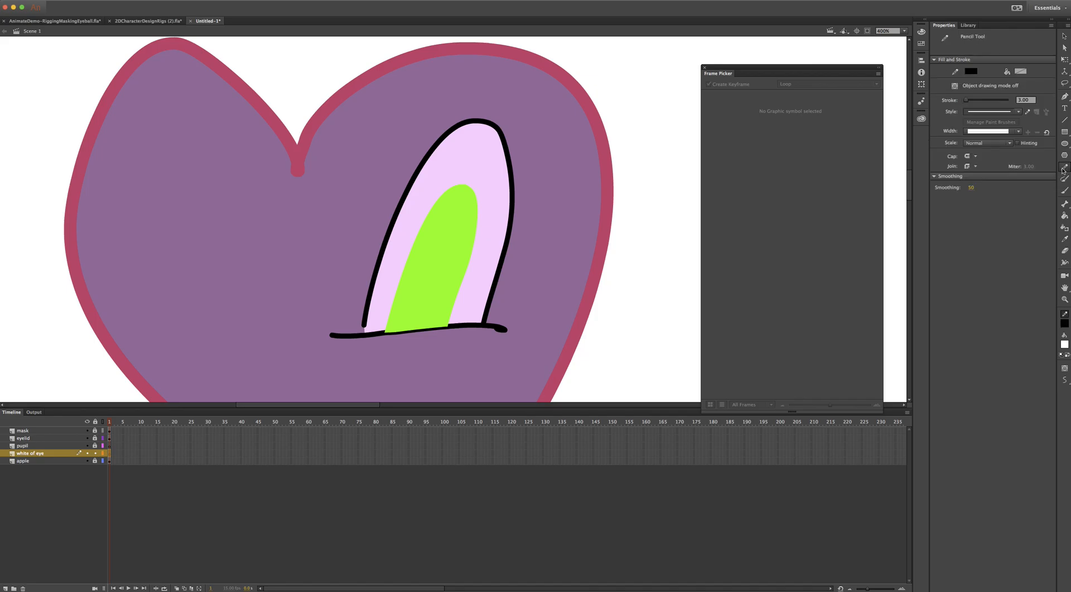
mouse_move(332, 159)
left_mouse_down()
mouse_move(353, 130)
mouse_move(594, 242)
mouse_move(380, 385)
mouse_move(306, 227)
mouse_move(338, 157)
left_mouse_up()
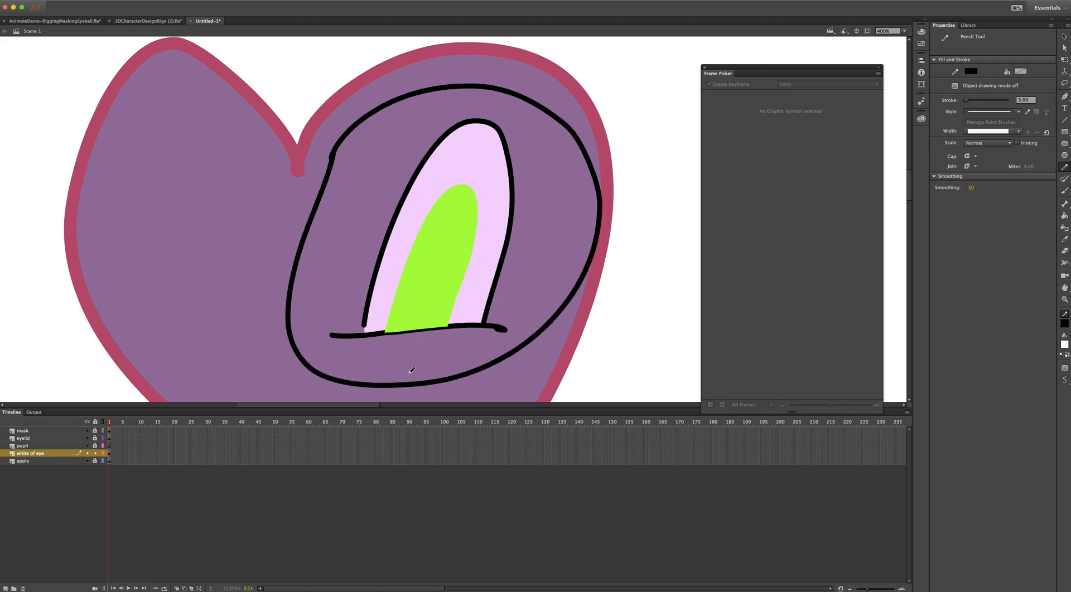
key("v")
left_click(301, 255)
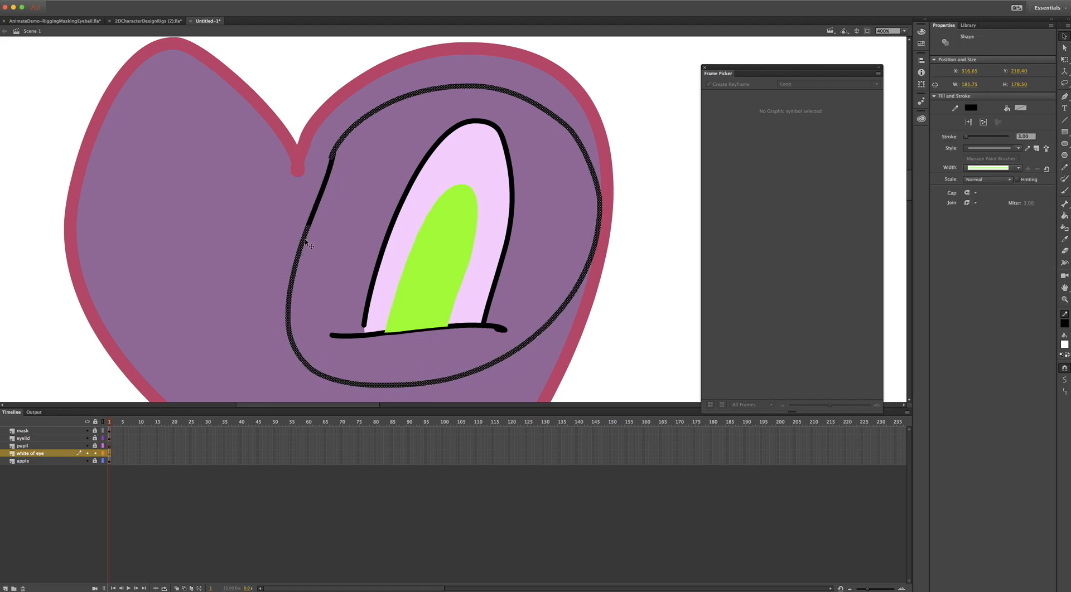
left_click(305, 246, "shift")
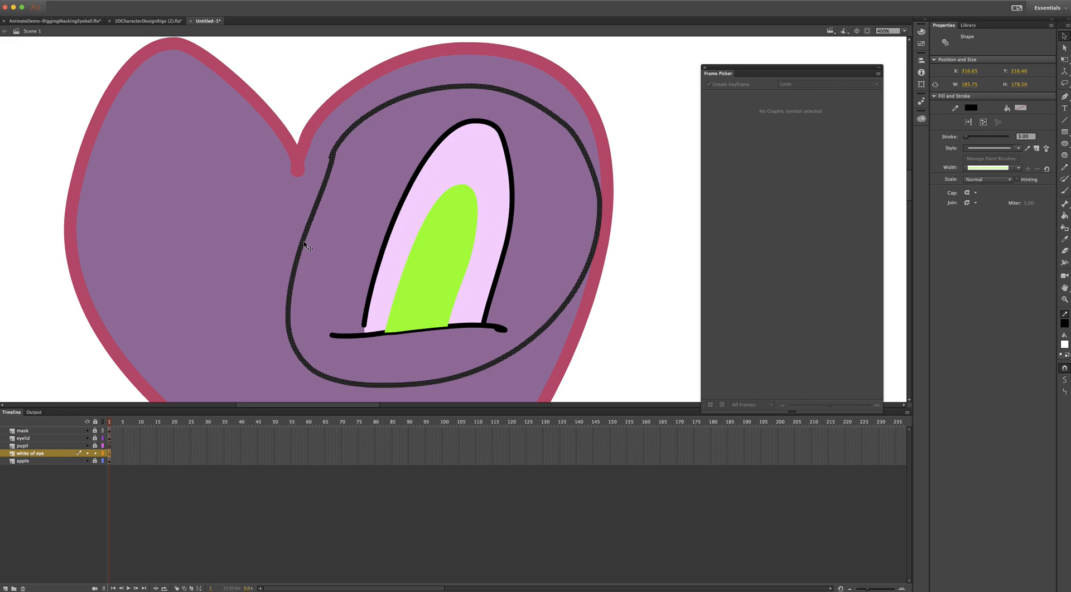
left_click(1065, 383)
left_click(1065, 383)
left_click(1065, 382)
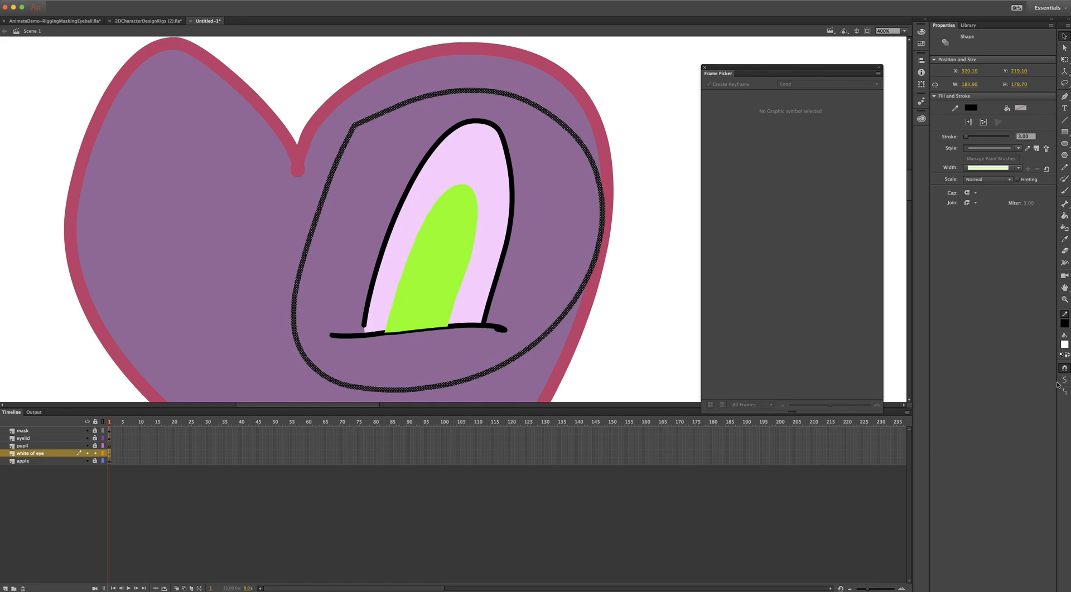
- Delete the anchor points around the outline's sharp upper-left corner to round the curve
key("a")
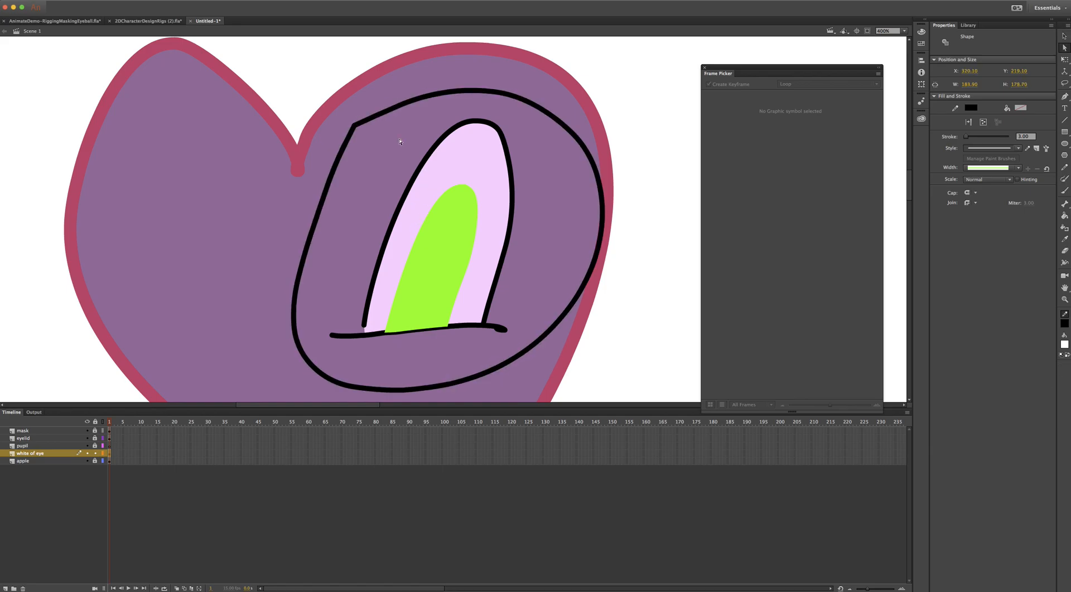
left_click(350, 125)
left_click_drag(344, 118, 368, 140)
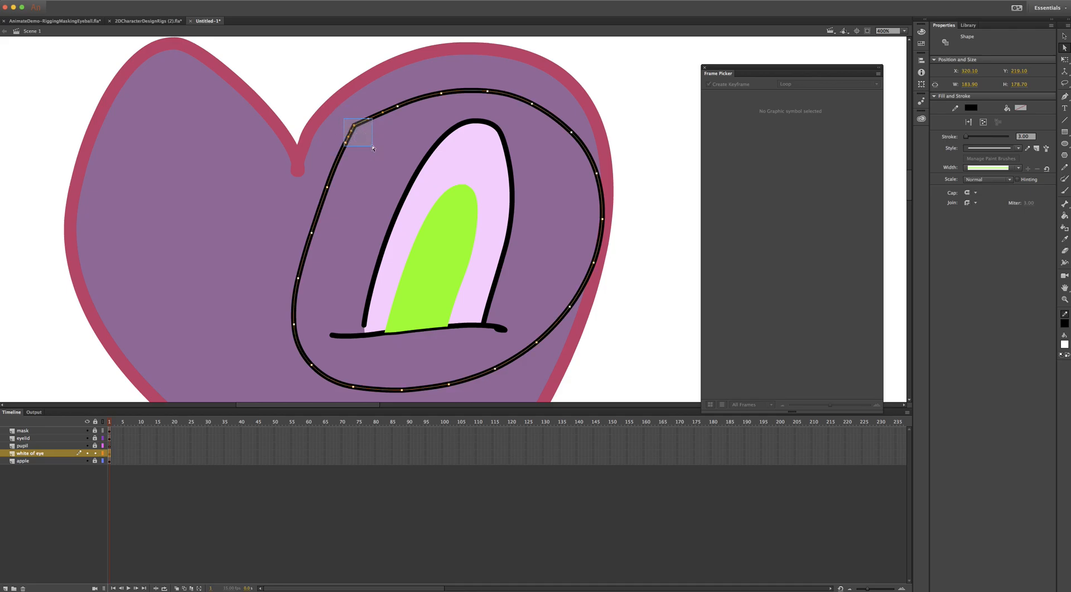
key("Delete")
left_click_drag(317, 177, 346, 196)
key("Delete")
mouse_move(390, 99)
left_mouse_down()
mouse_move(410, 115)
mouse_move(341, 138)
left_mouse_up()
key("Delete")
left_click(426, 98)
left_click(660, 212)
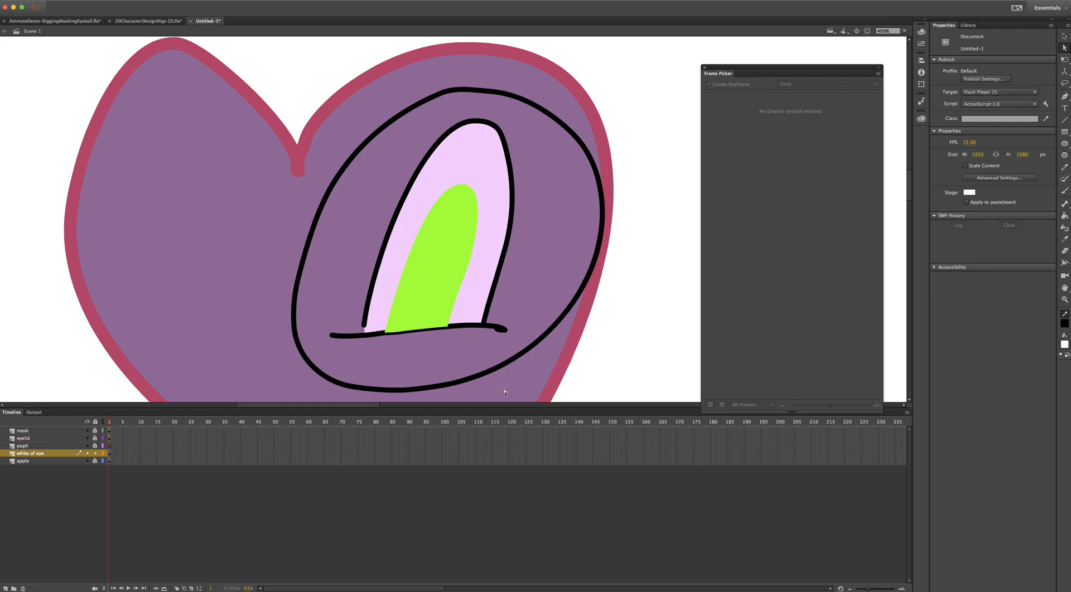
- Fill the outlined area with white and delete its black outline
key("k")
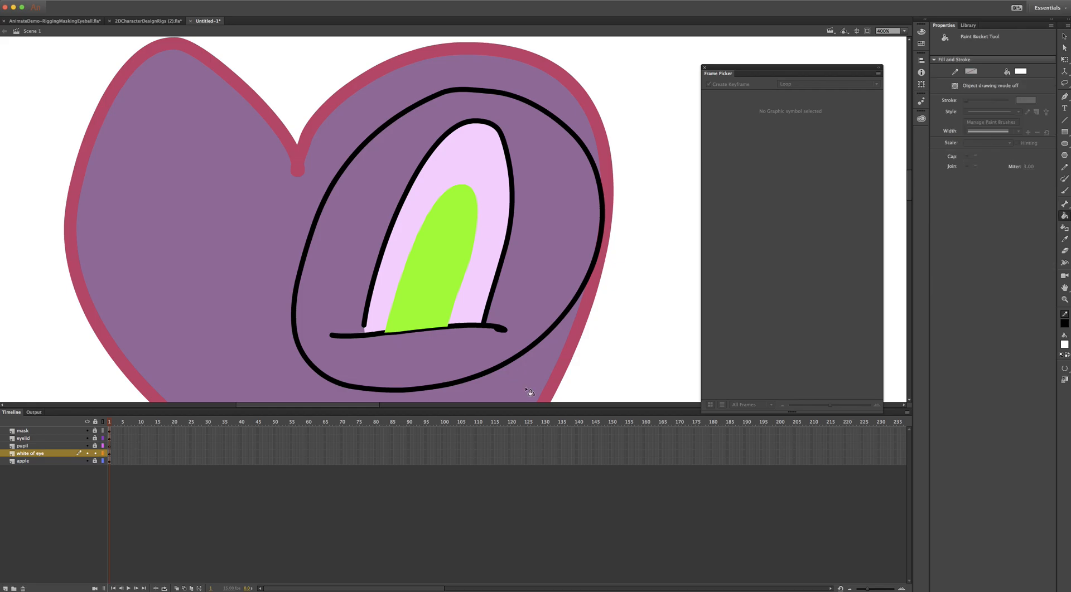
left_click(544, 291)
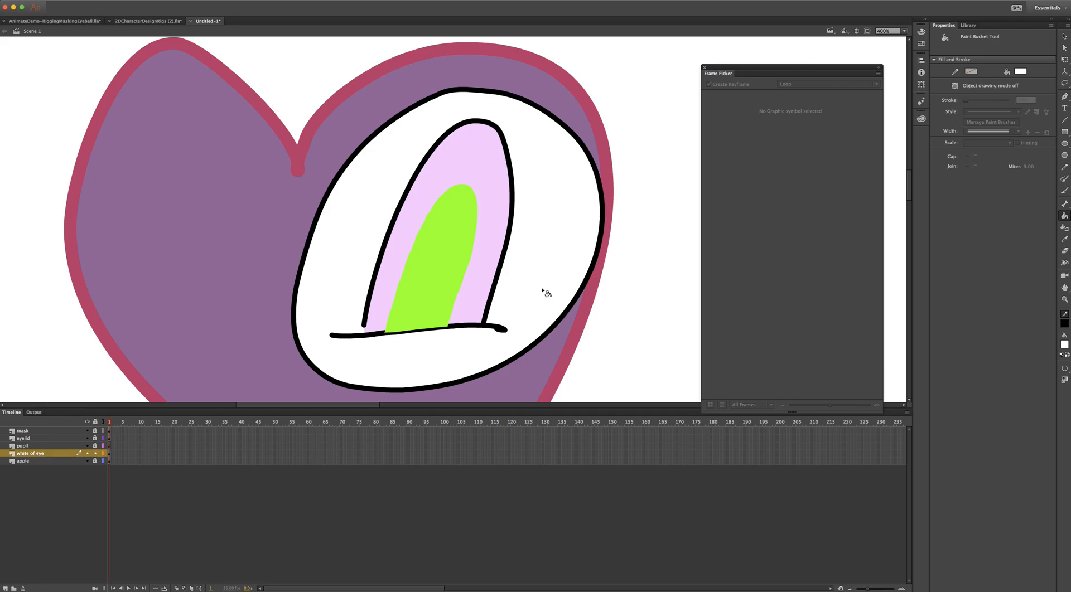
key("v")
left_click(498, 370)
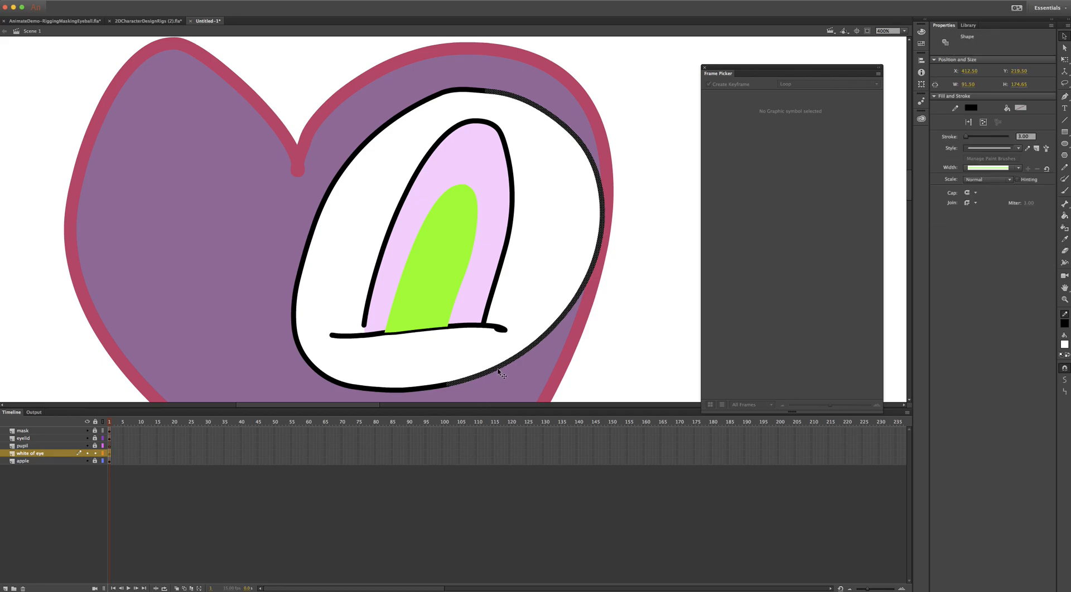
double_click(499, 369)
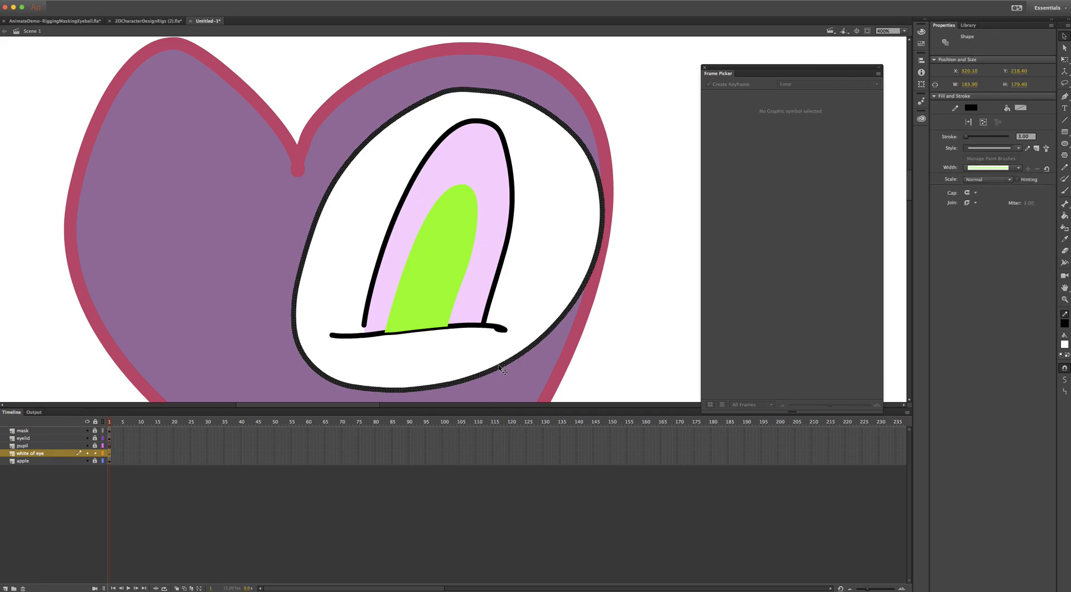
key("Delete")
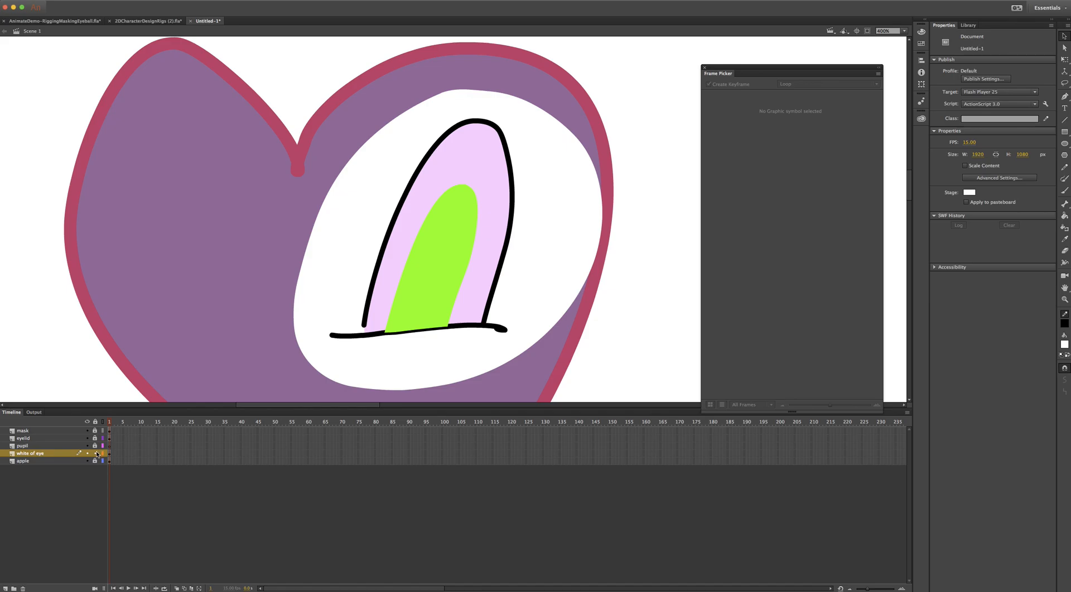
- Hide the mask and eyelid layers, lock the white of eye layer, and unlock the pupil layer for drawing
left_click_drag(87, 438, 89, 433)
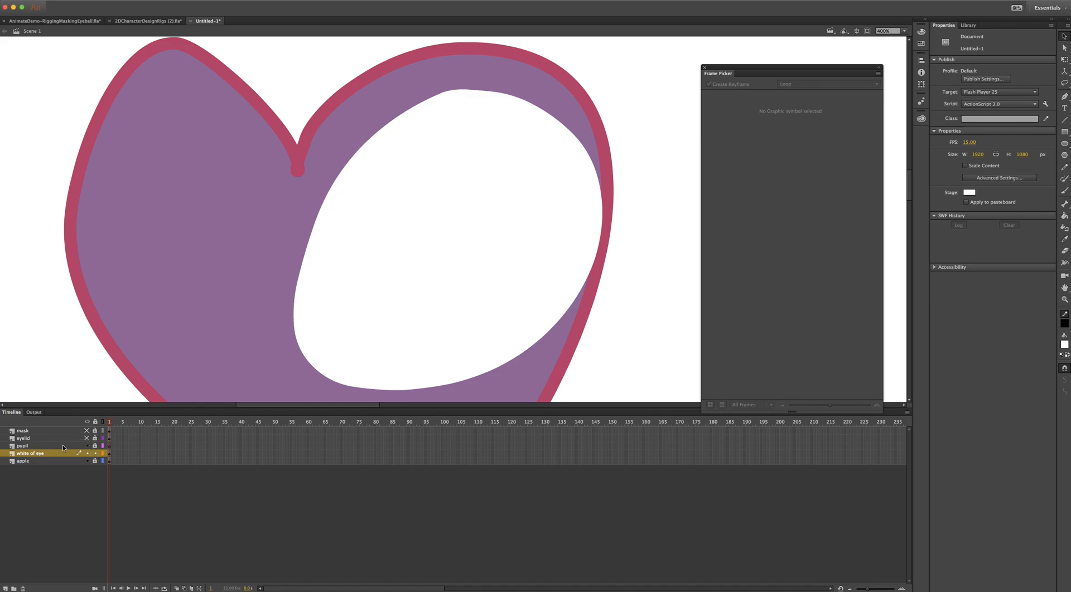
left_click(69, 446)
left_click(95, 454)
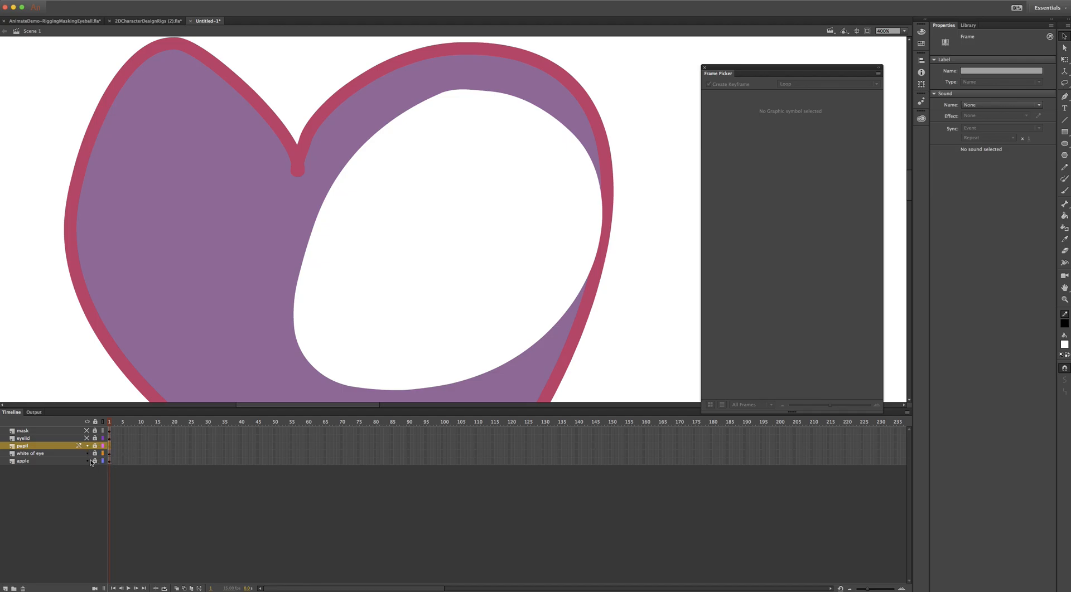
left_click(95, 446)
- Brush a light blue oval about 48 by 55 px inside the white of the eye and fill it light blue
key("b")
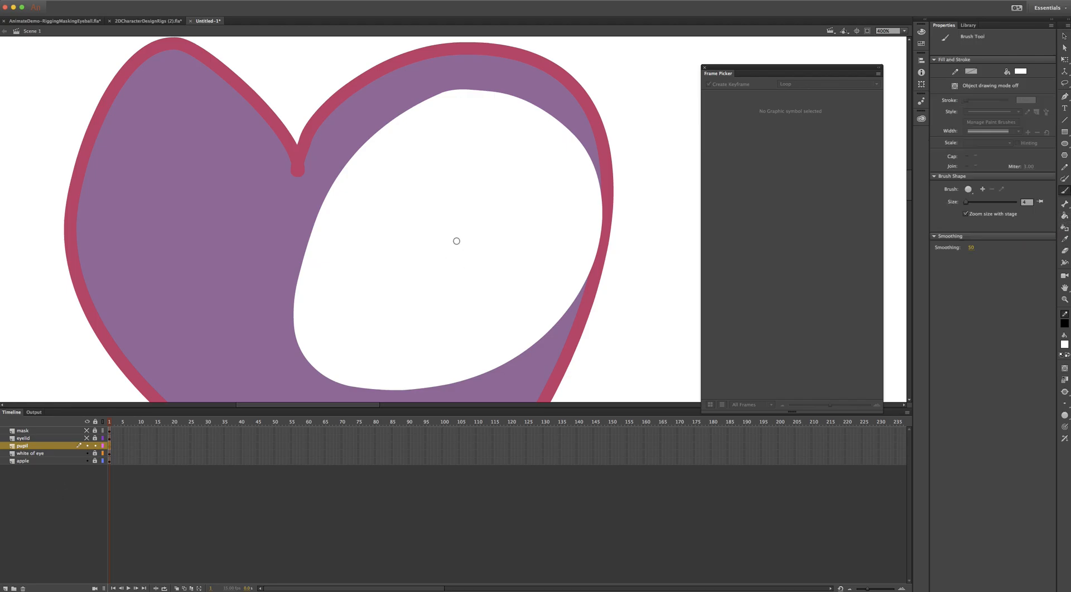
left_click(1065, 345)
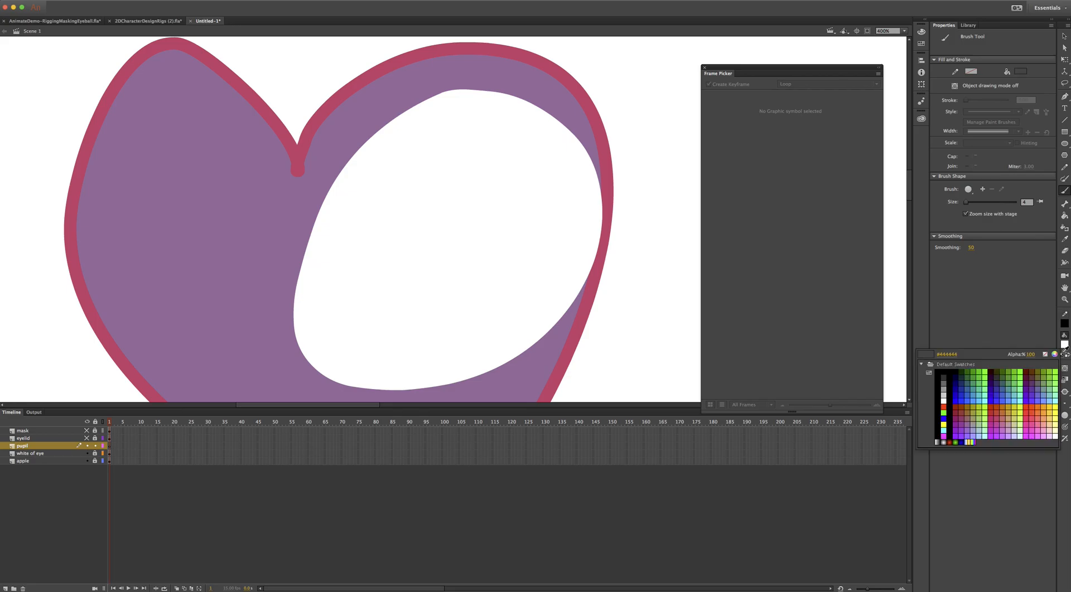
left_click(1014, 403)
mouse_move(437, 185)
left_mouse_down()
mouse_move(408, 197)
mouse_move(468, 228)
mouse_move(436, 188)
left_mouse_up()
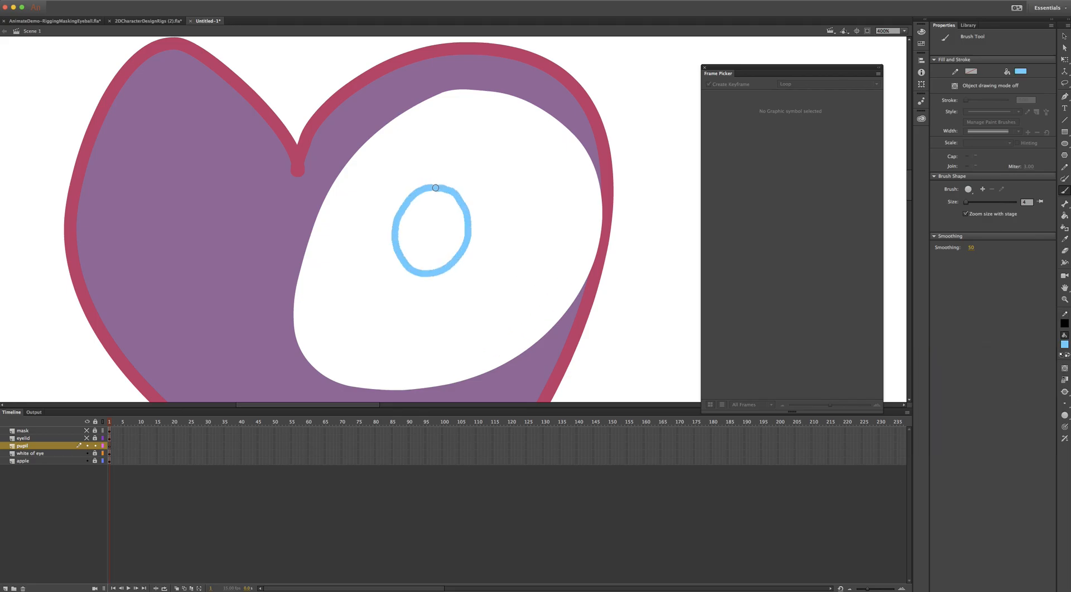
key("k")
left_click(439, 232)
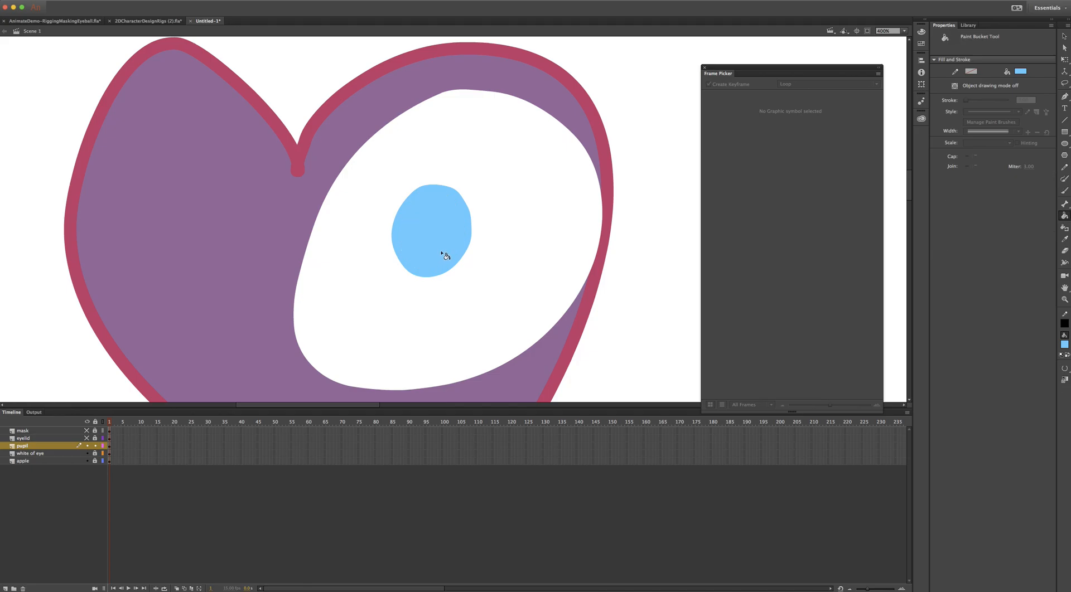
- Smooth the edges of the light blue pupil shape
key("v")
left_click(438, 252)
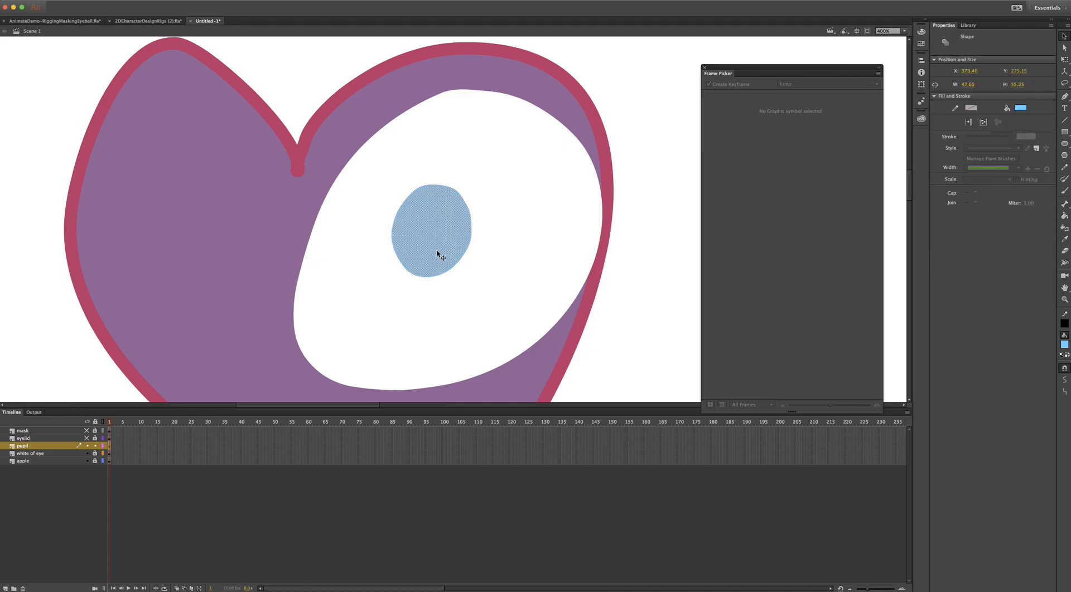
left_click(1065, 380)
left_click(584, 350)
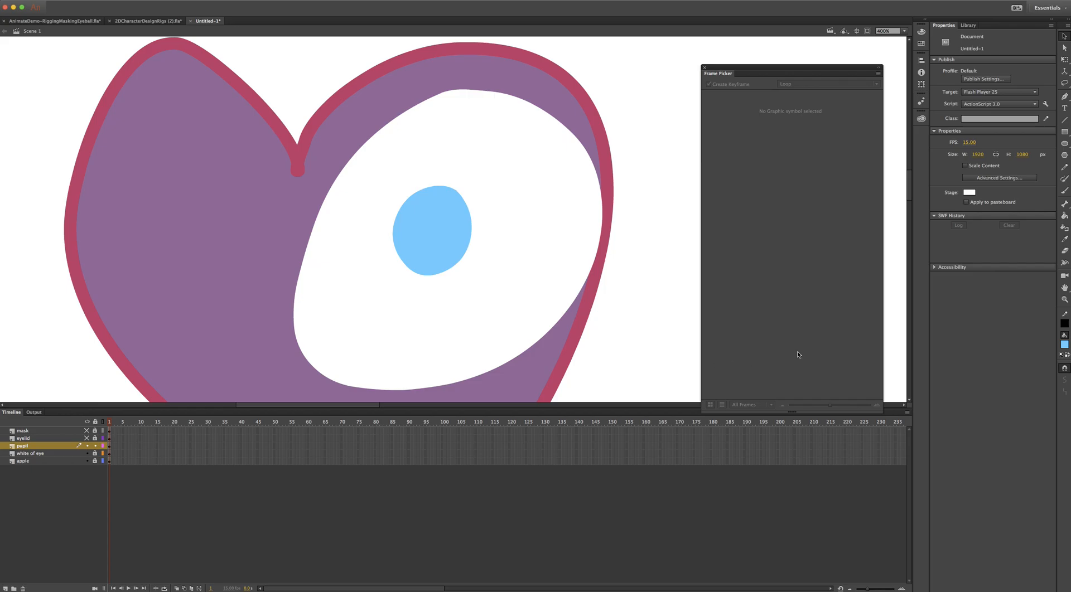
- Set the fill color to a darker, saturated blue for the pupil's center
left_click(1065, 345)
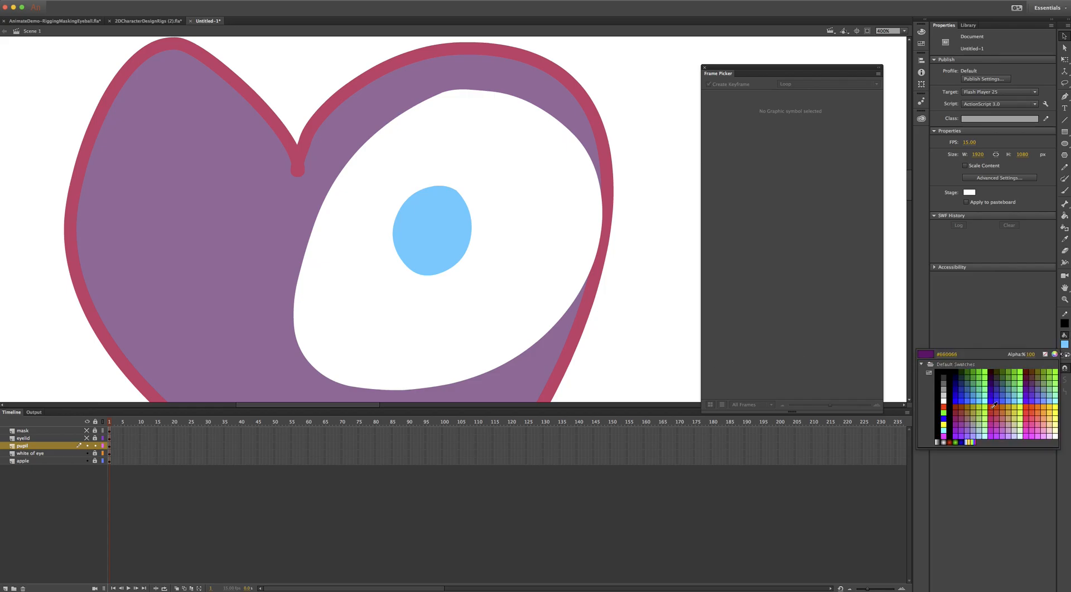
left_click(964, 399)
- Try to paint a dark blue center on the light blue pupil with the Brush tool
key("b")
mouse_move(447, 227)
left_mouse_down()
mouse_move(434, 225)
mouse_move(440, 236)
left_mouse_up()
key("super+z")
key("v")
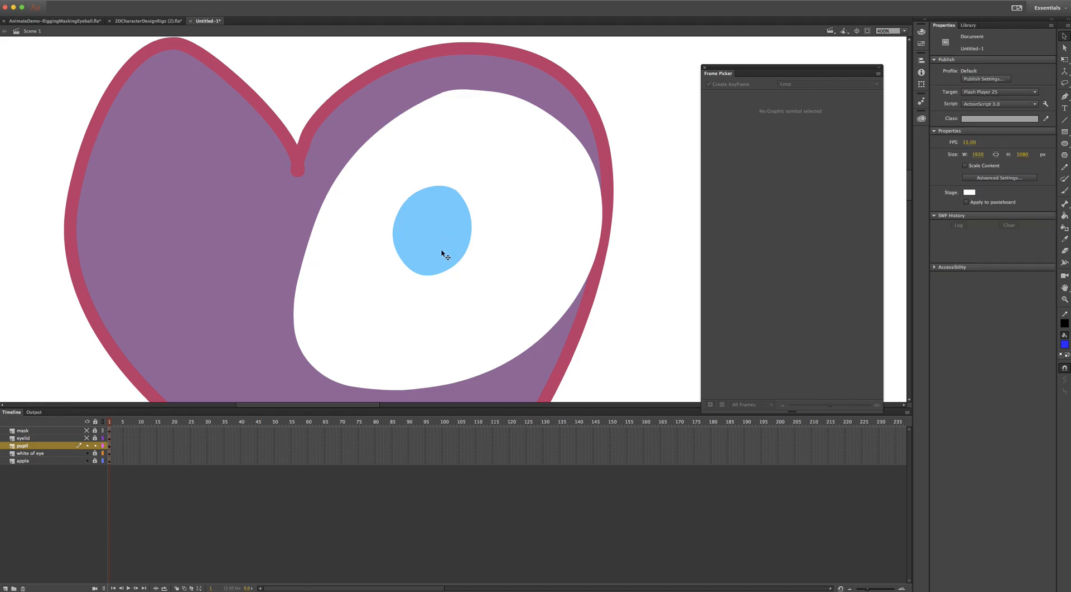
- Set the Brush tool's painting mode to Paint Fills
left_click(1066, 192)
left_click(1065, 394)
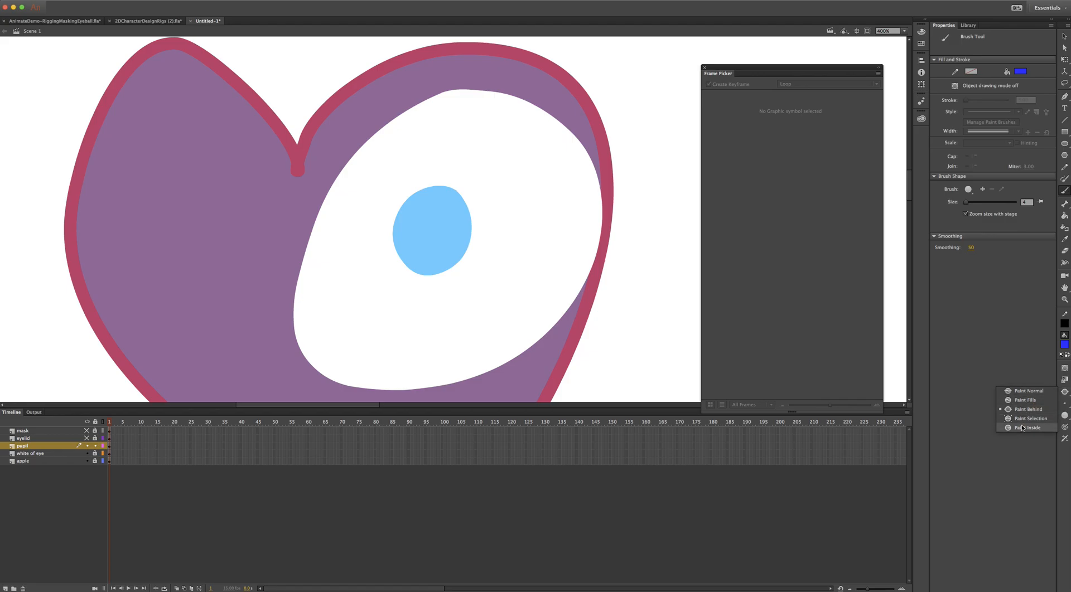
left_click(1022, 400)
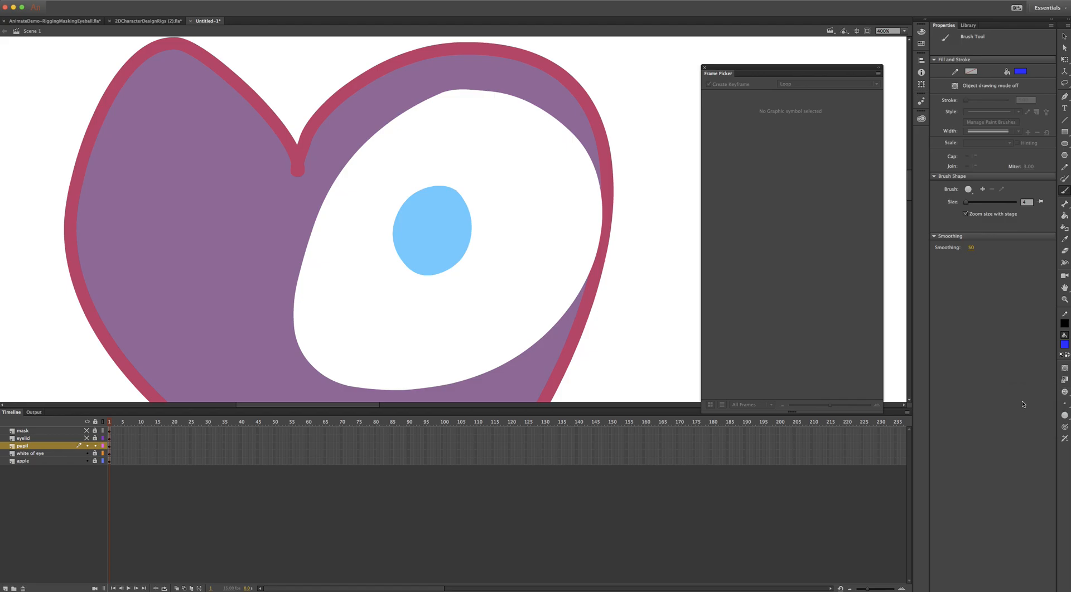
- Paint a small dark blue center on the light blue pupil and reshape its upper edge
left_click_drag(444, 236, 453, 229)
key("v")
left_click(456, 237)
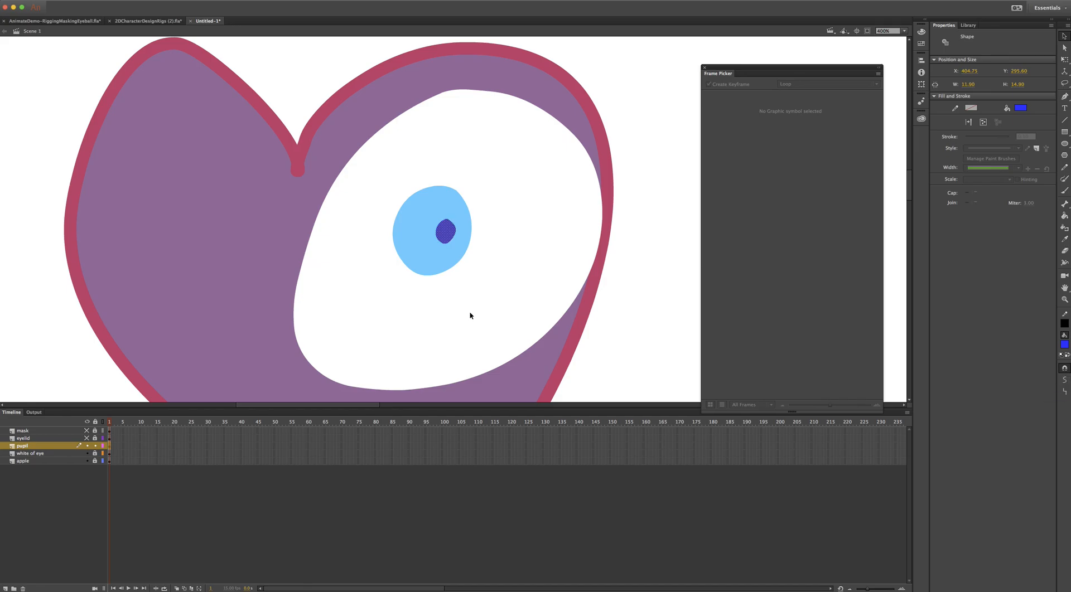
key("a")
left_click(460, 231)
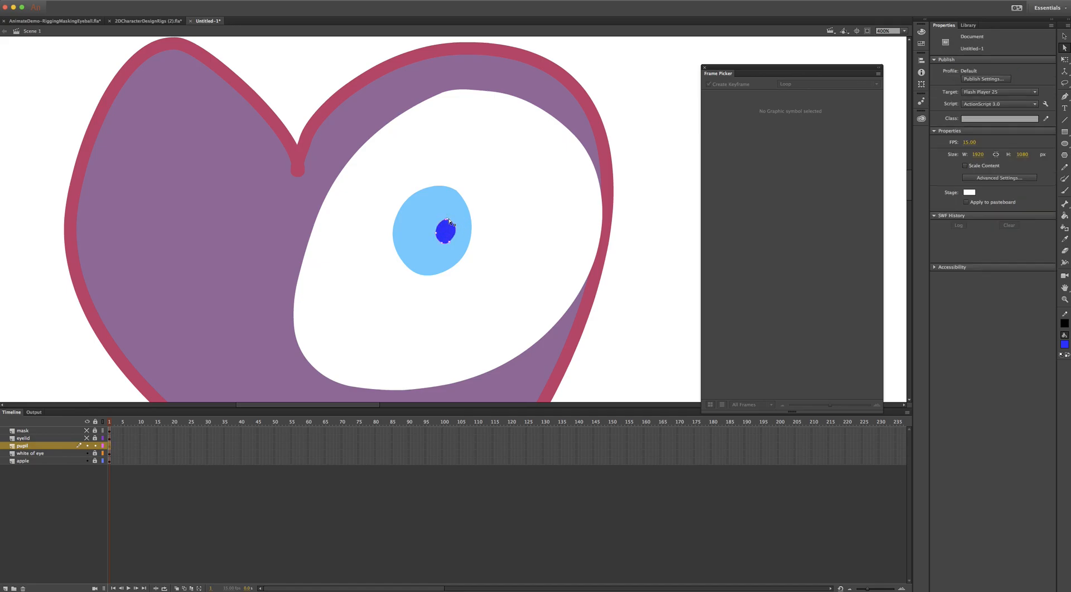
left_click_drag(458, 225, 459, 217)
key("v")
- Lock the pupil layer and make the eyelid layer visible
left_click(87, 446)
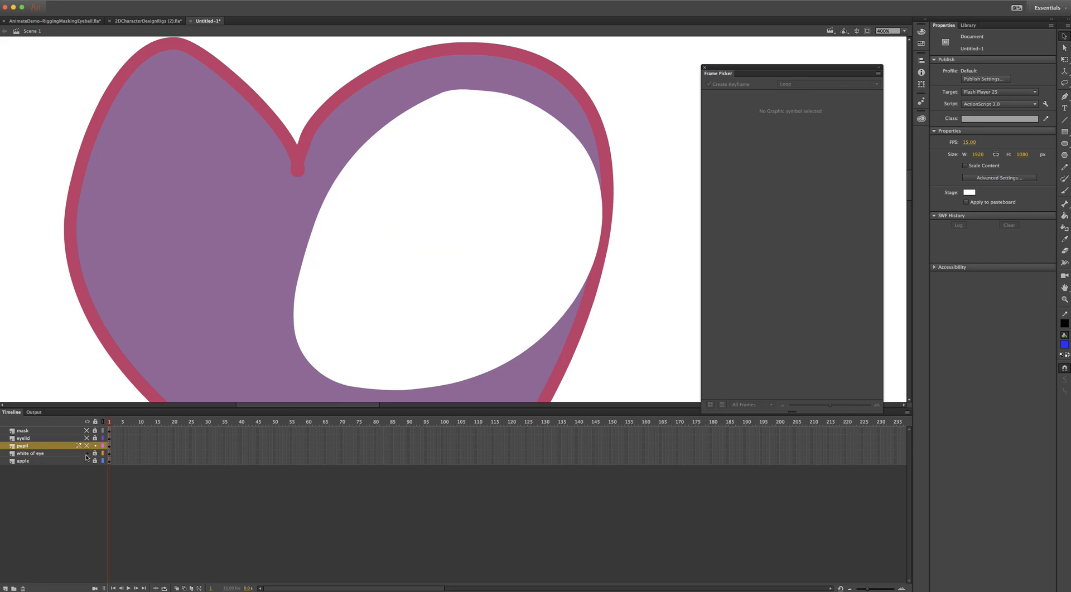
left_click(87, 445)
left_click(94, 446)
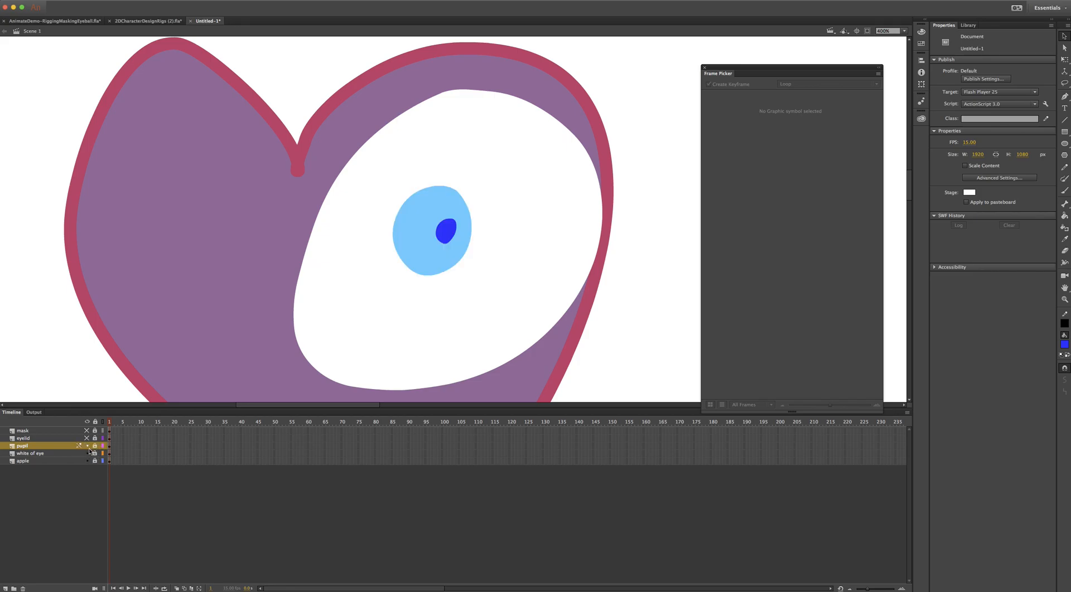
left_click(87, 439)
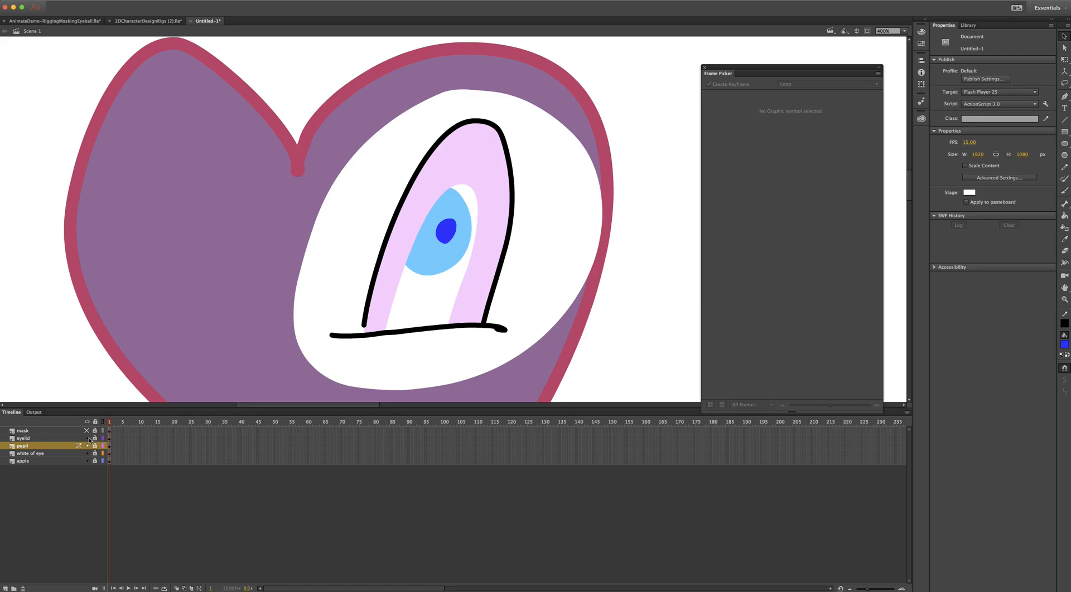
- Toggle the mask layer's visibility to compare its shape with the eye underneath
left_click(87, 431)
left_click(87, 431)
left_click(87, 431)
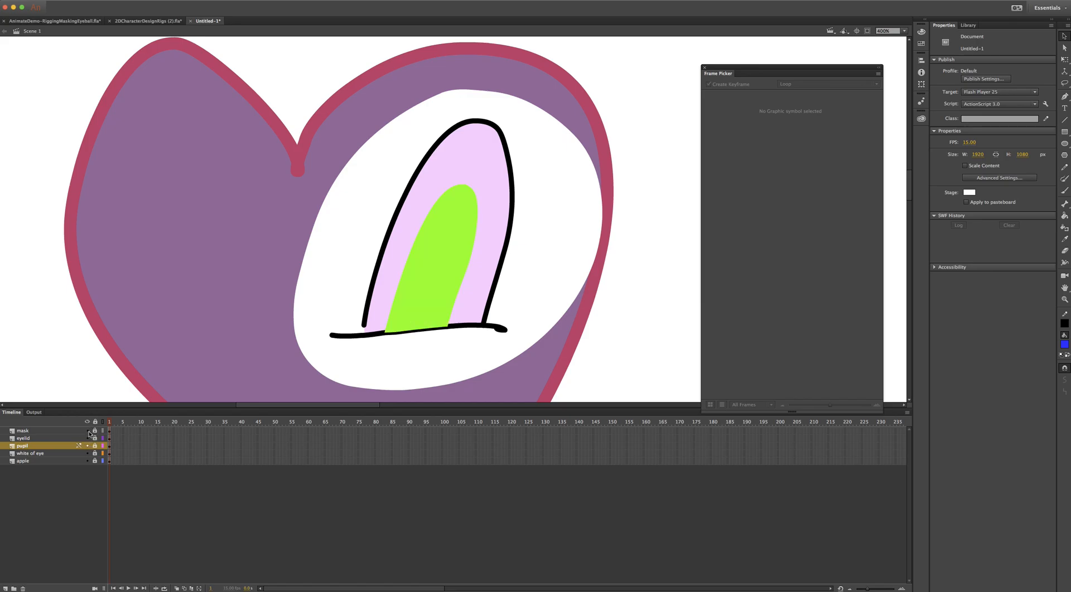
left_click(87, 431)
left_click(87, 431)
left_click(87, 431)
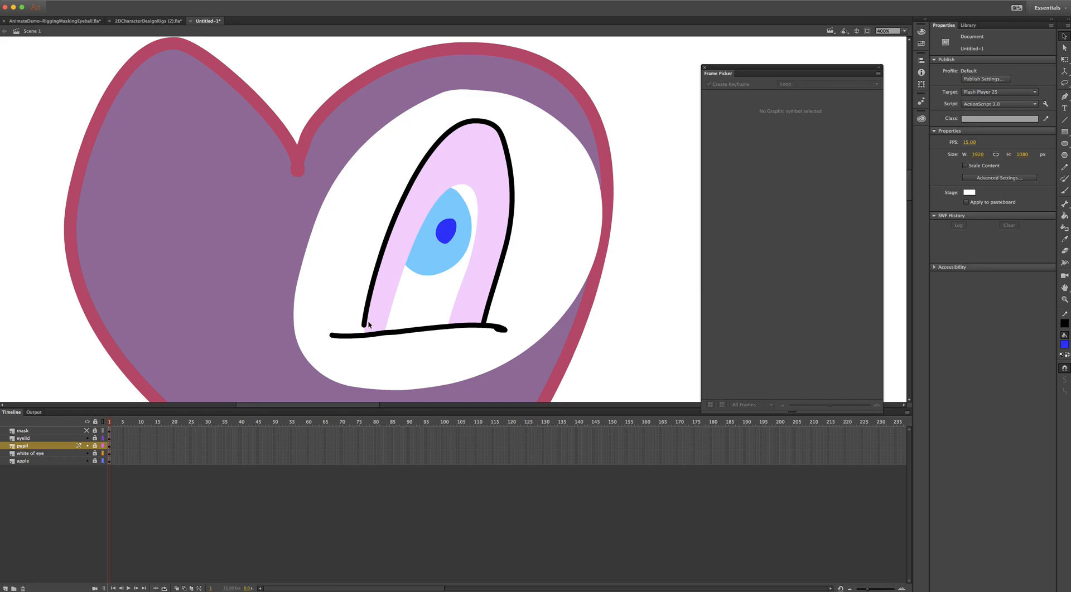
- Convert the mask layer into a Mask layer
left_click(45, 433)
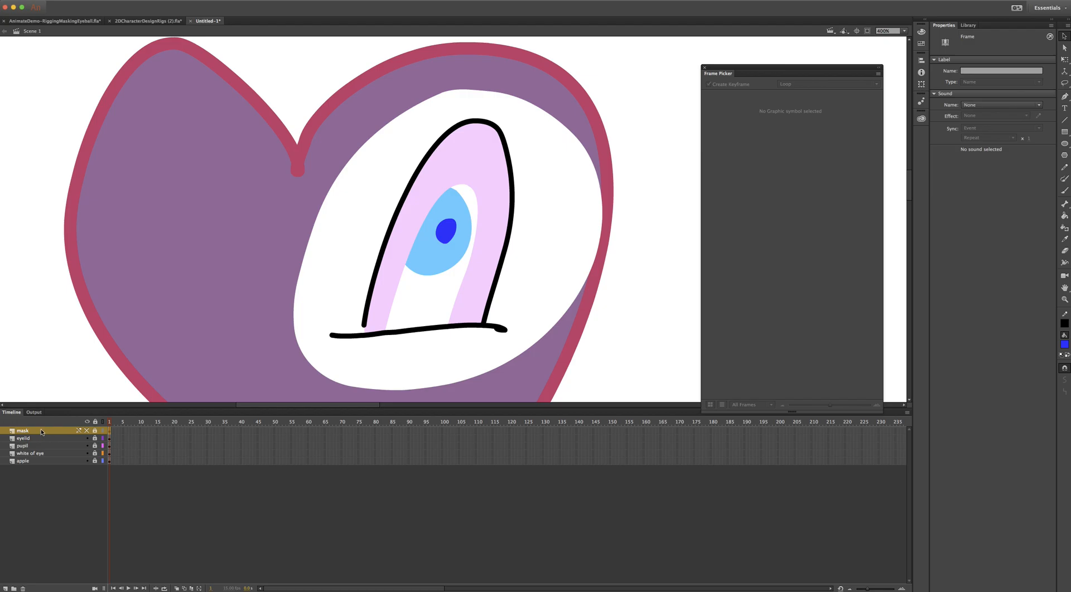
right_click(43, 431)
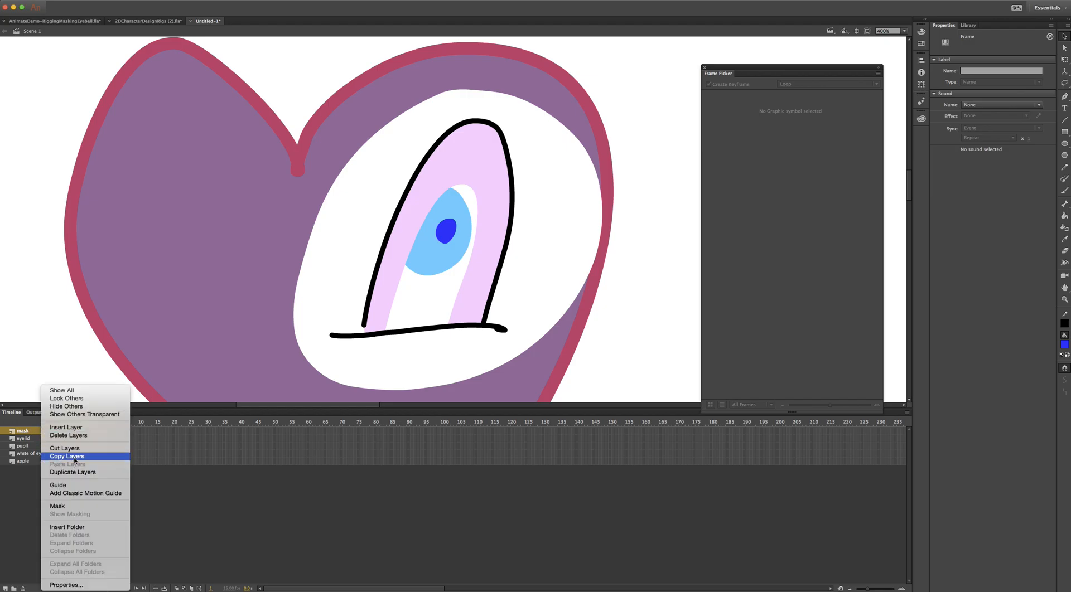
left_click(72, 506)
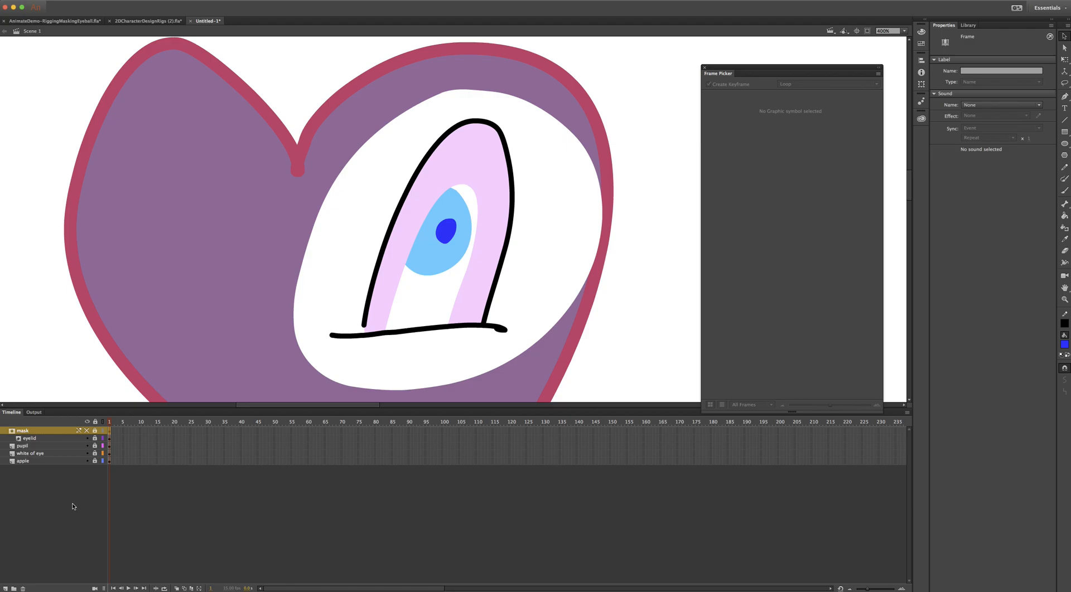
- Move the pupil and white of eye layers together under the mask layer so they are masked
left_click(34, 448)
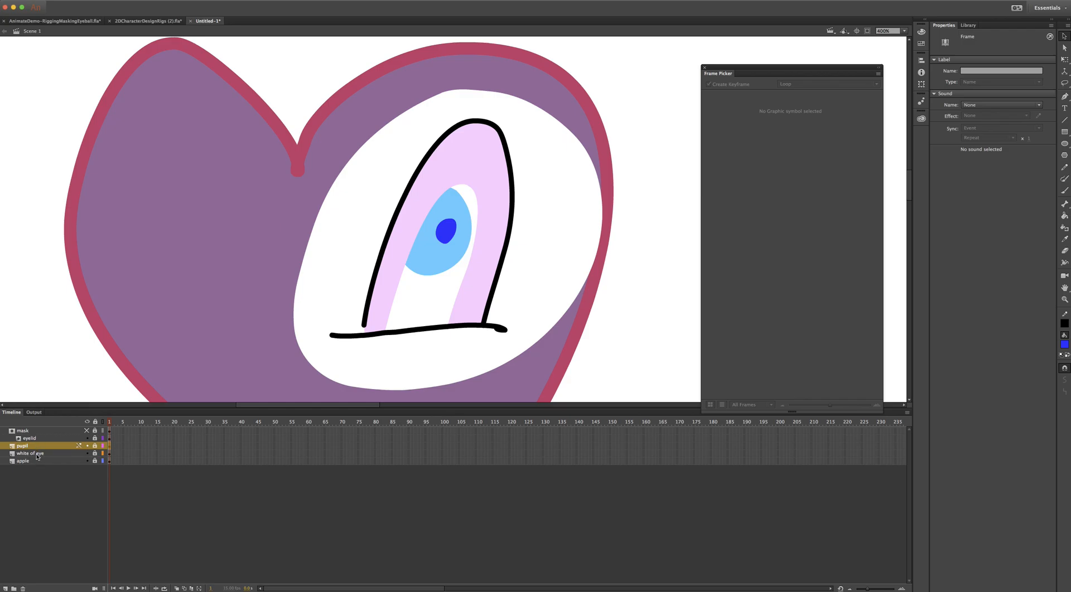
left_click(38, 455, "shift")
left_click_drag(29, 448, 26, 432)
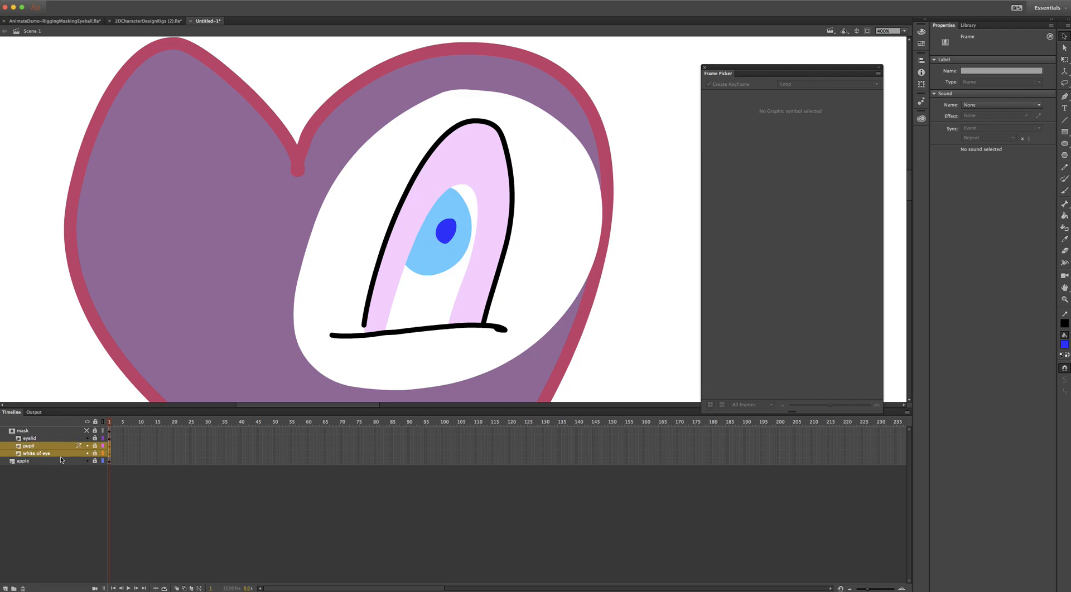
- Show the mask layer and move the eyelid layer above it, out of the mask group
left_click(87, 432)
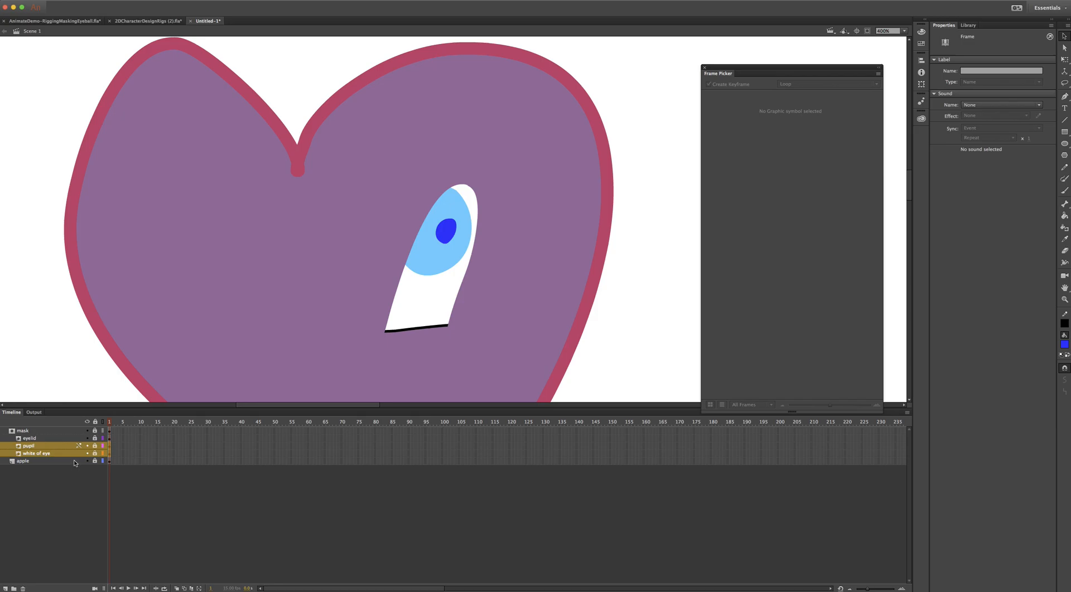
left_click(47, 439)
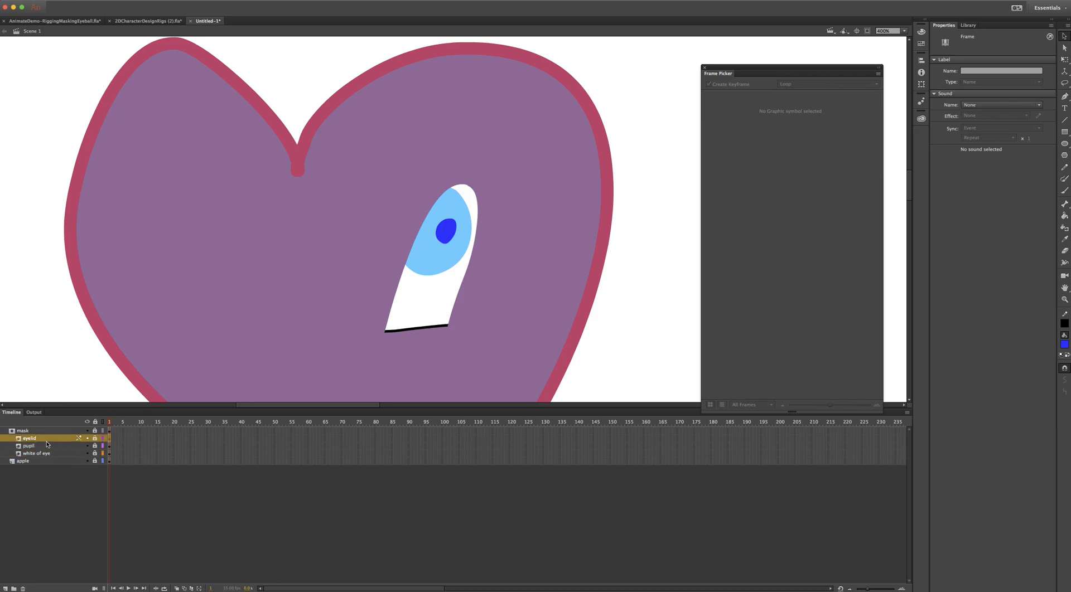
left_click_drag(45, 441, 45, 426)
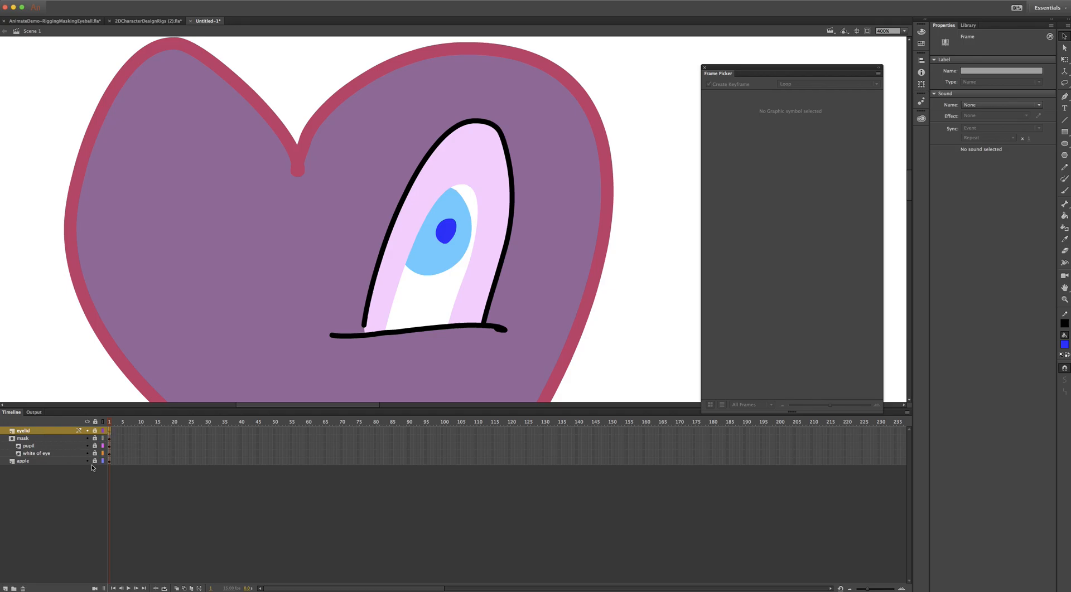
- Check the masking by toggling the eyelid layer's visibility and unlocking and relocking the mask layer
left_click(88, 432)
left_click(88, 432)
left_click(94, 439)
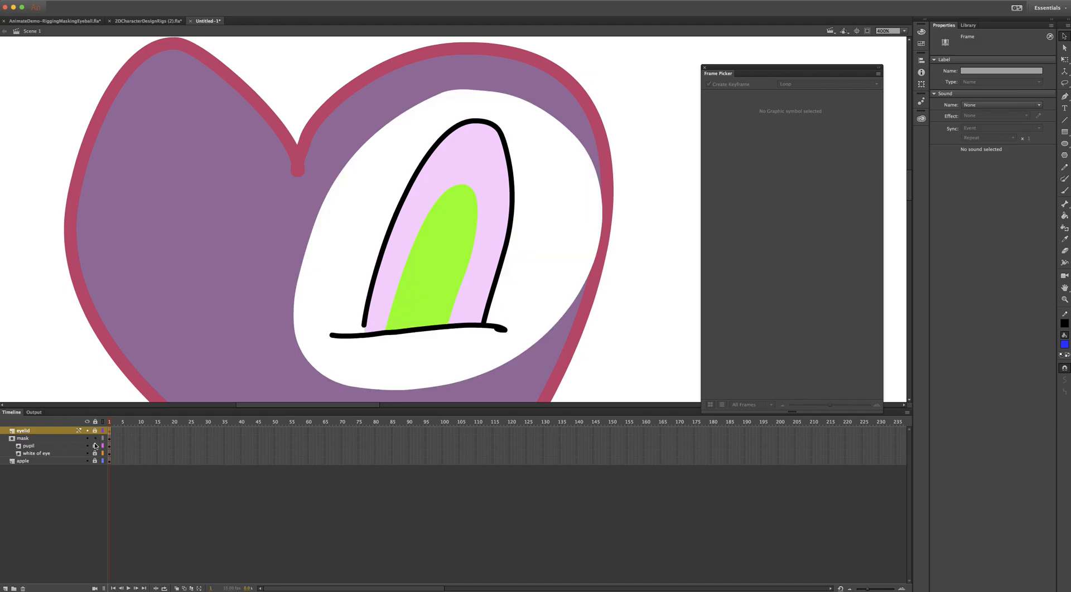
left_click(95, 438)
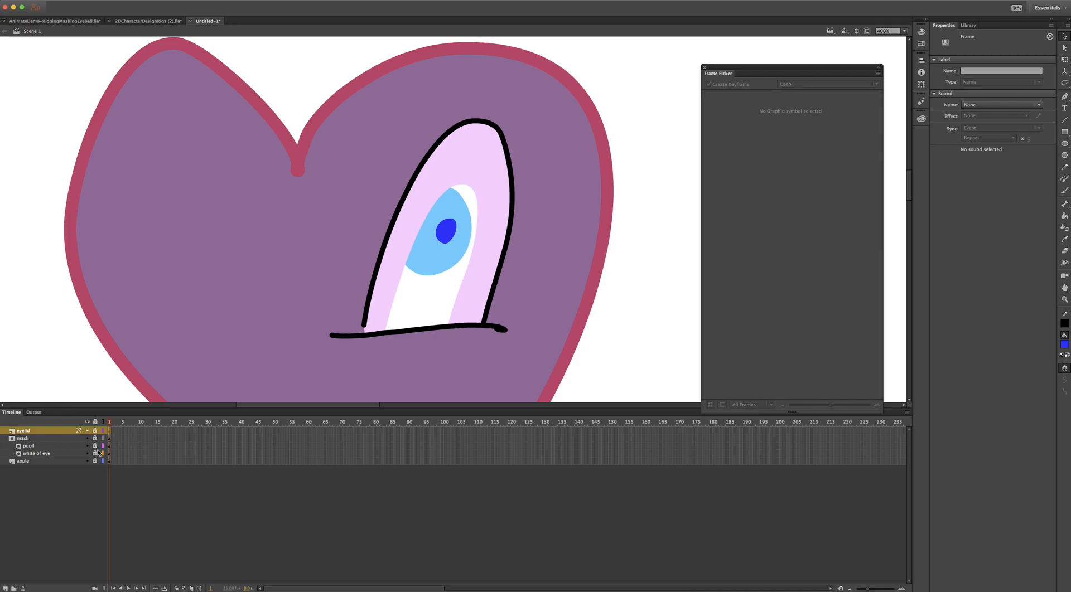
- Unlock the pupil layer, display the mask layer as outlines, and select the pupil layer's artwork
left_click(69, 447)
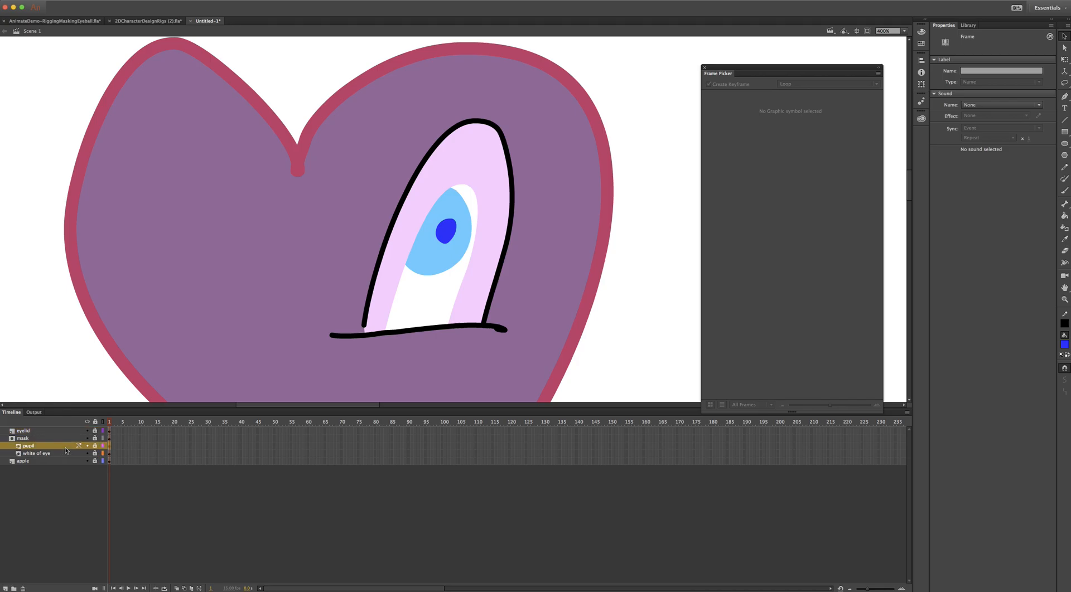
left_click(95, 446)
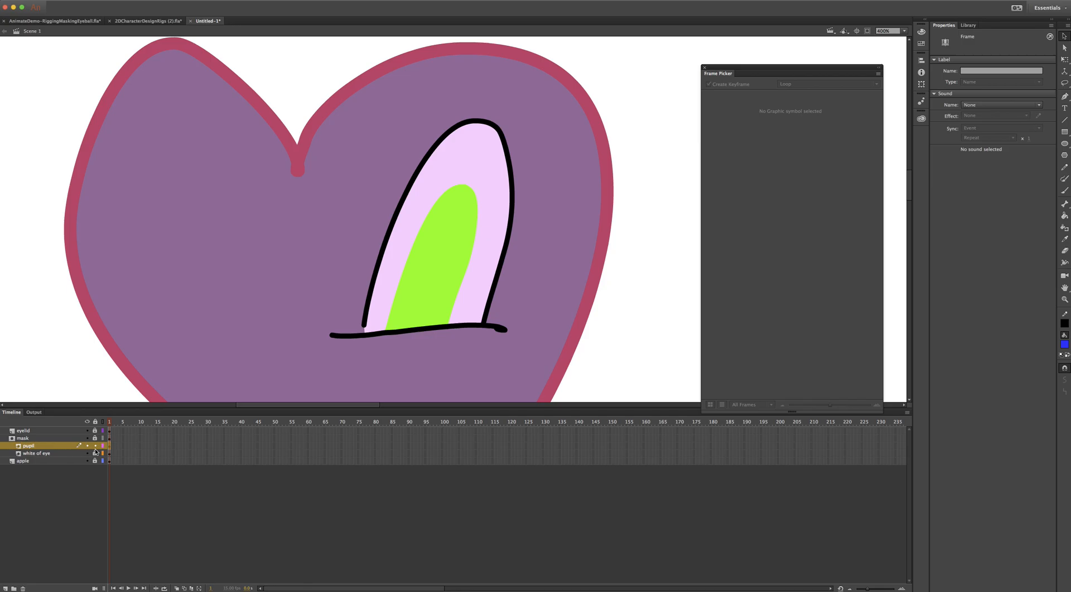
left_click(103, 439)
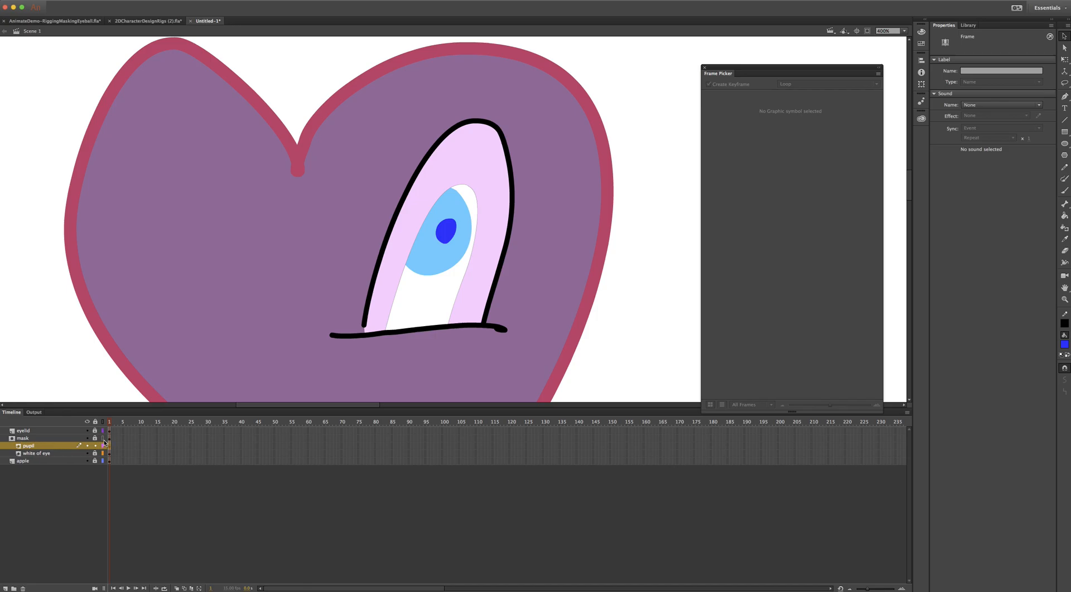
left_click(55, 446)
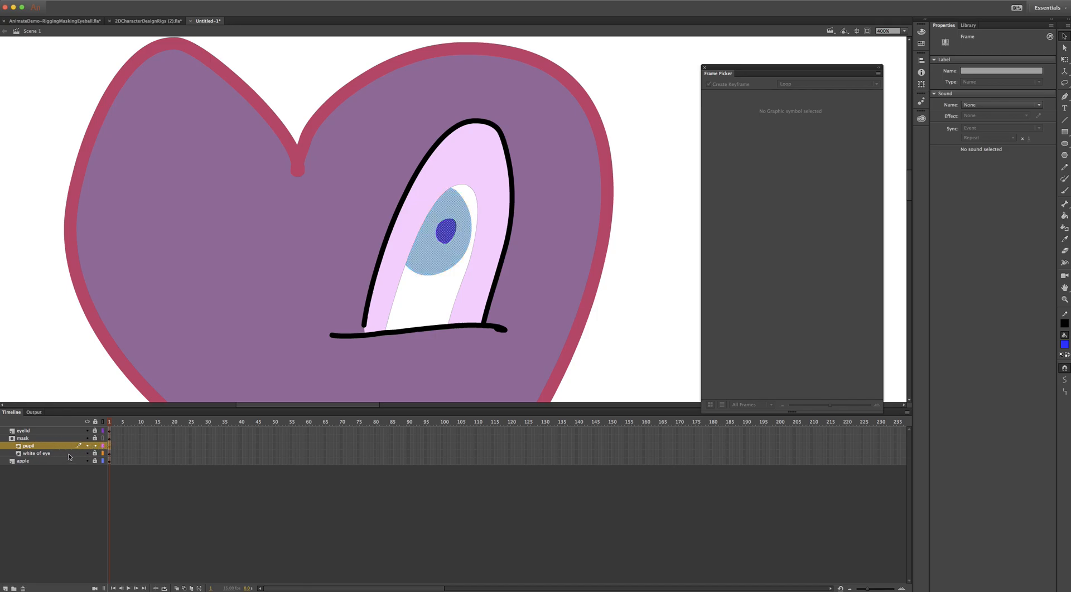
- Set the fill color to dark purple #330033 and brush a small spot inside the pupil's dark blue center
key("b")
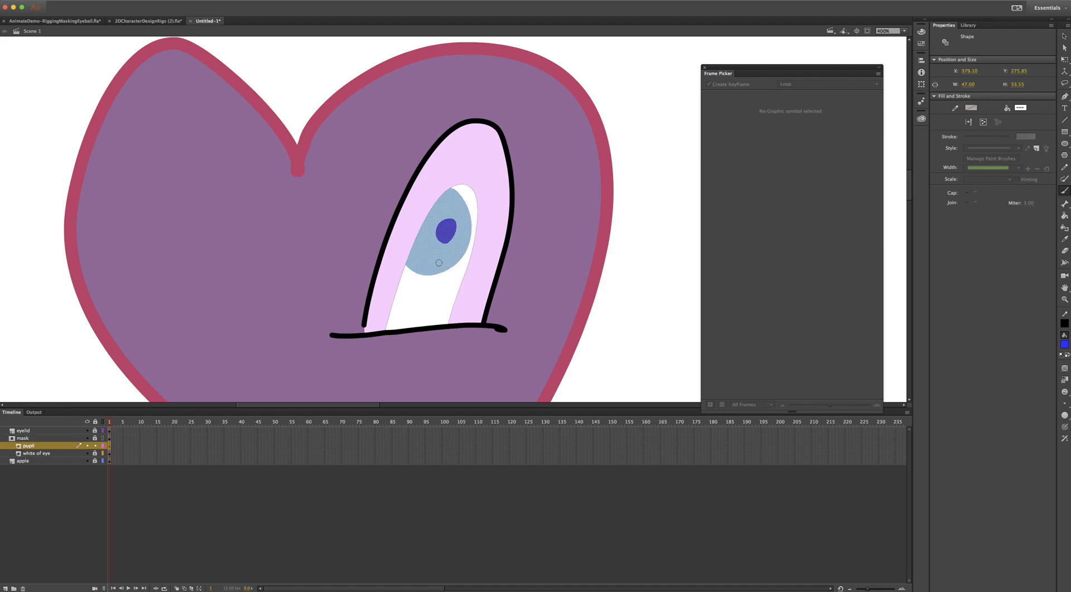
left_click(1065, 344)
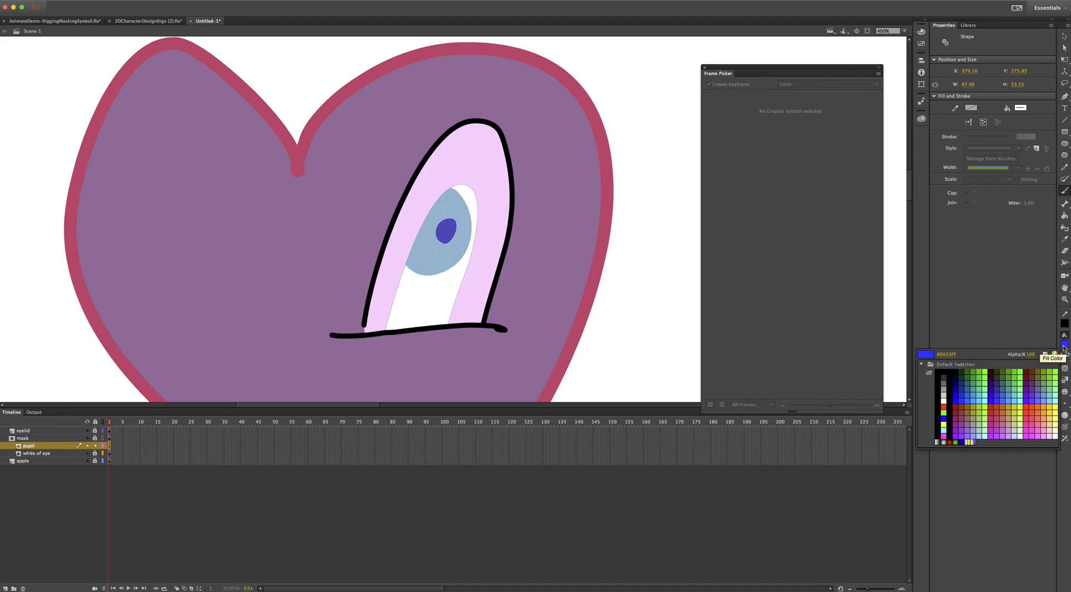
left_click(977, 379)
key("super+z")
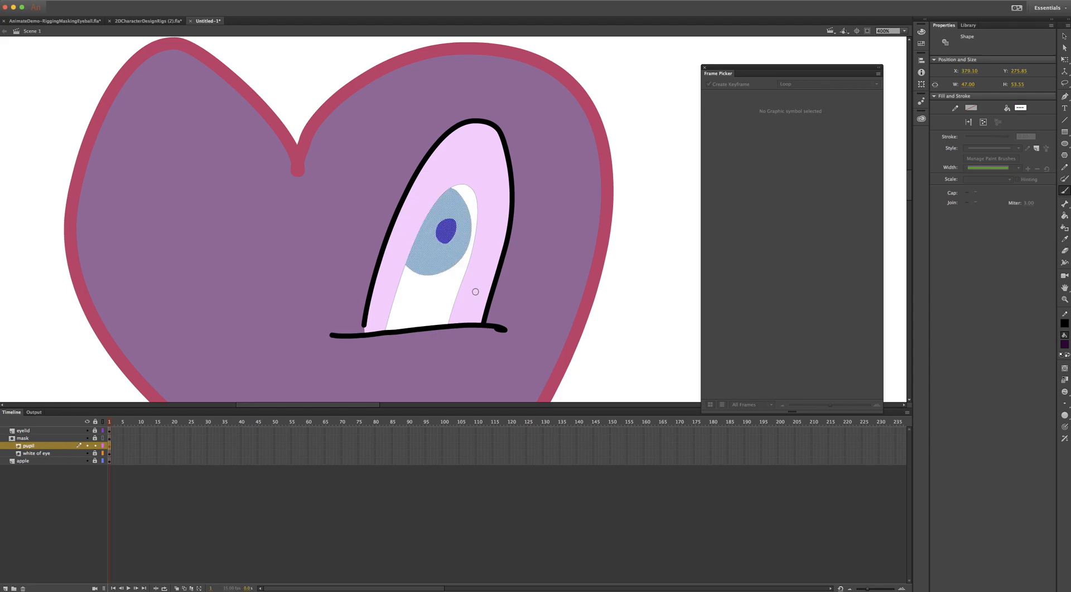
key("v")
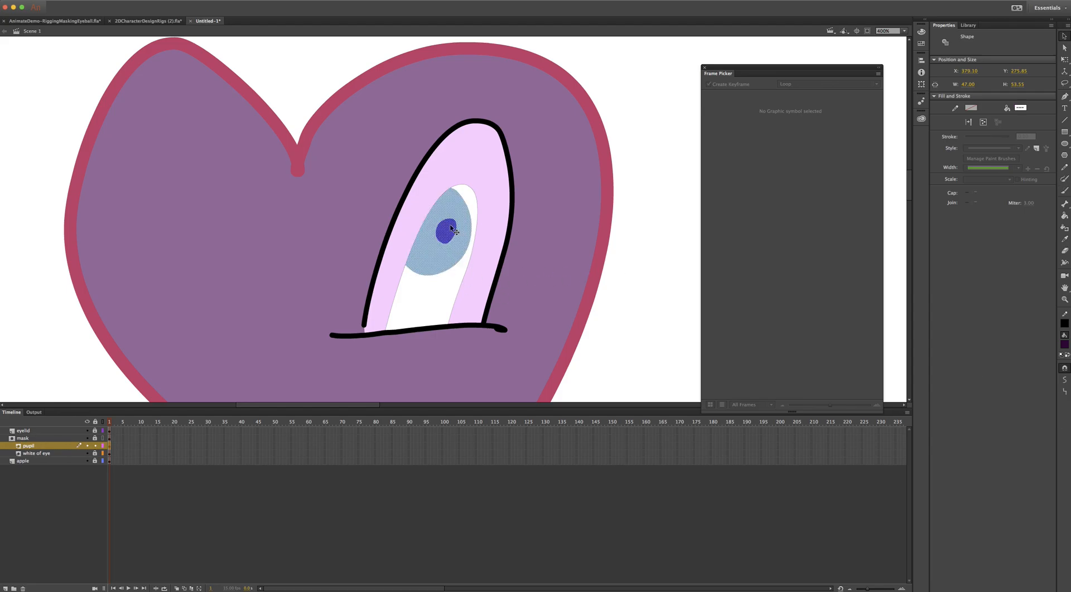
left_click(627, 260)
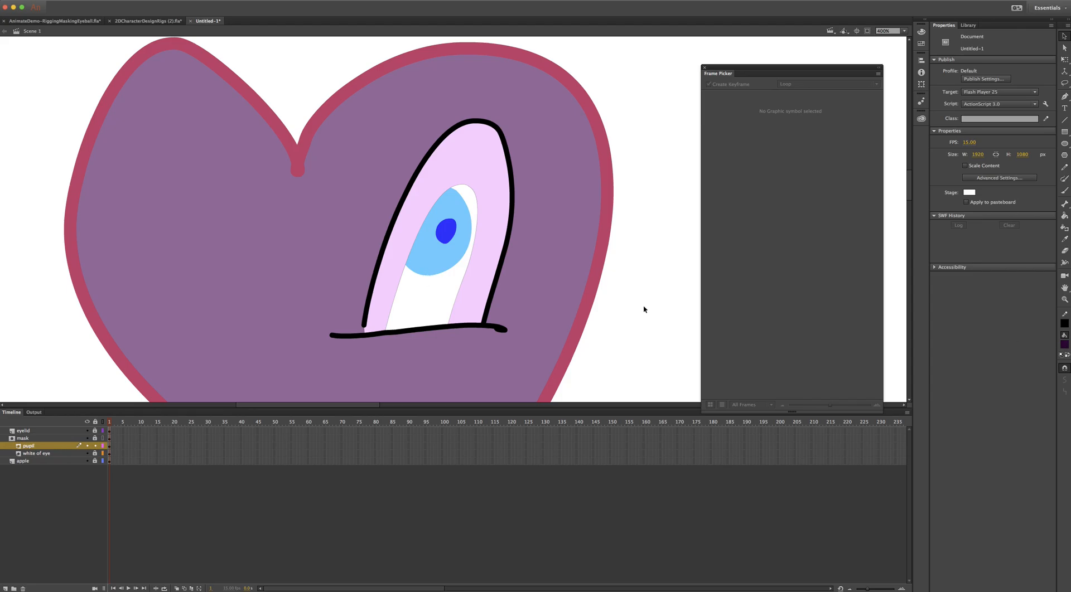
key("b")
left_click_drag(444, 227, 445, 232)
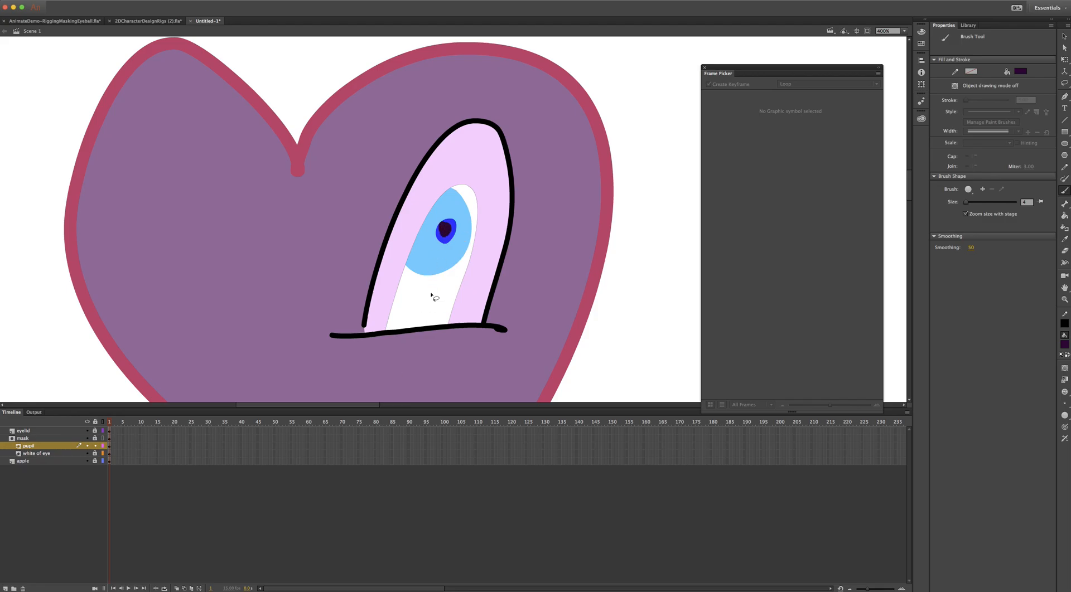
- Select a small wedge in the lower part of the light blue pupil with the Lasso tool
key("l")
mouse_move(459, 273)
left_mouse_down()
mouse_move(448, 251)
mouse_move(442, 282)
mouse_move(458, 272)
left_mouse_up()
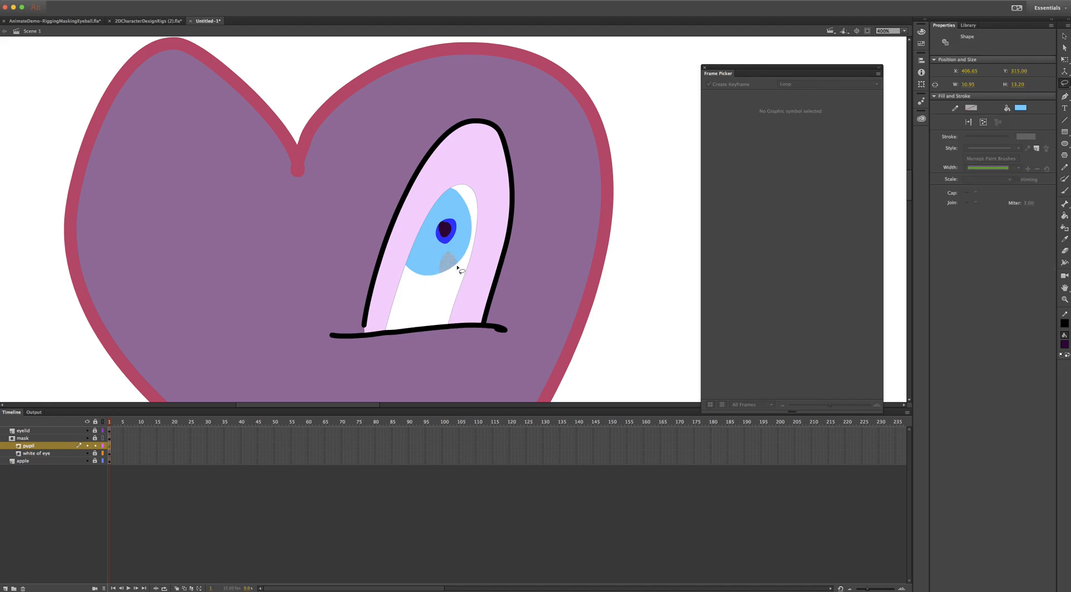
left_click(1064, 345)
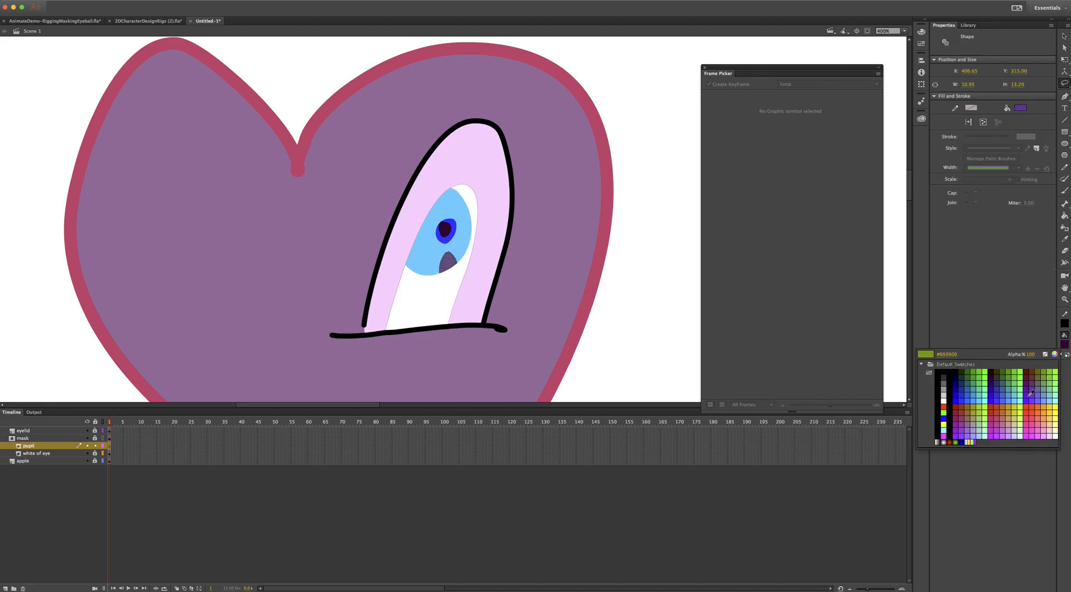
left_click(1054, 355)
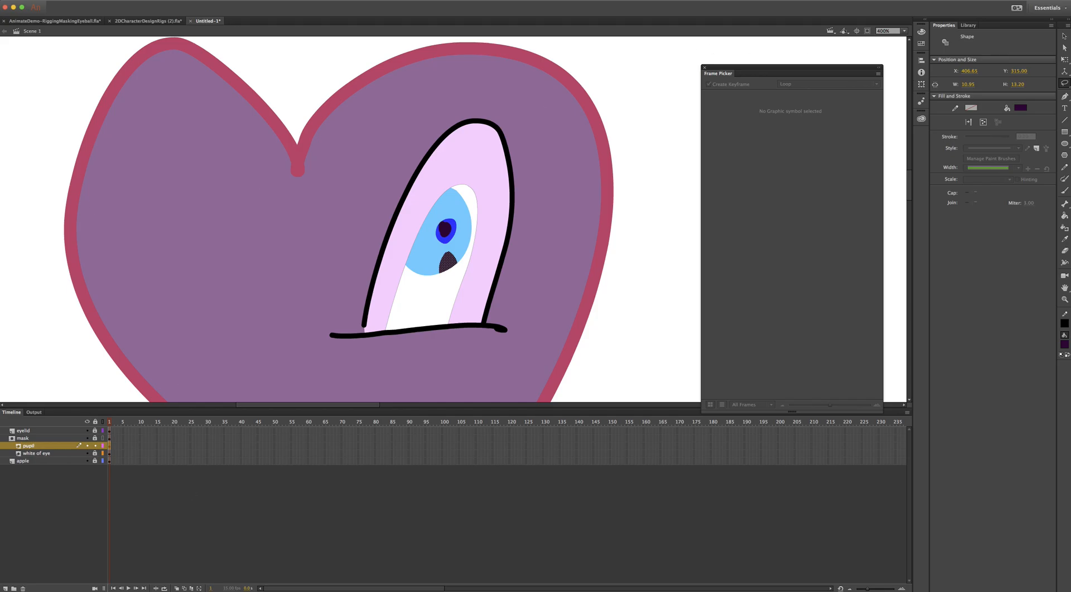
left_click_drag(304, 246, 725, 38)
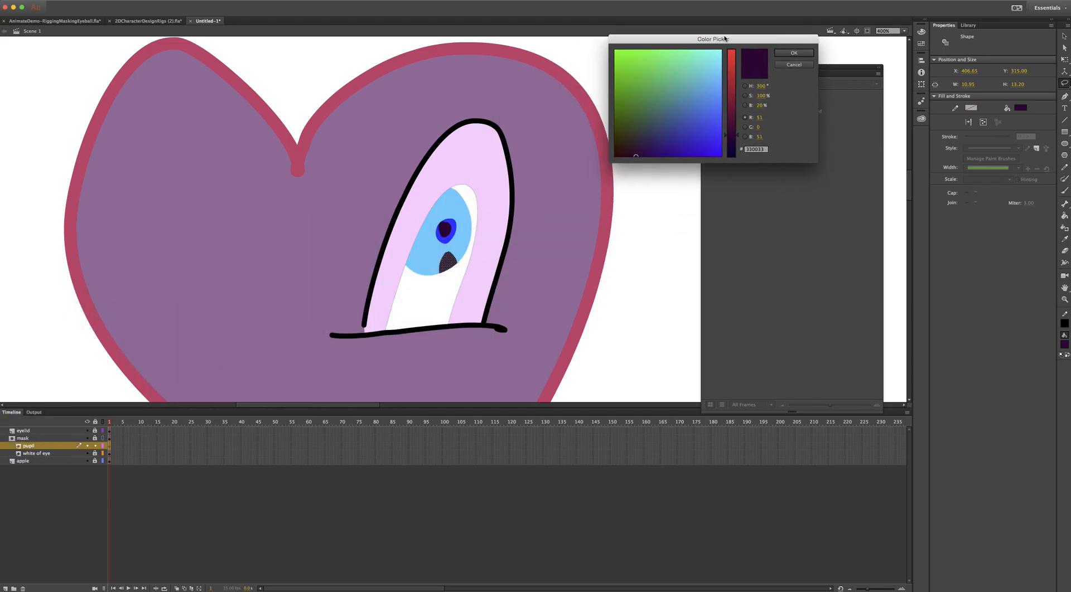
left_click(749, 87)
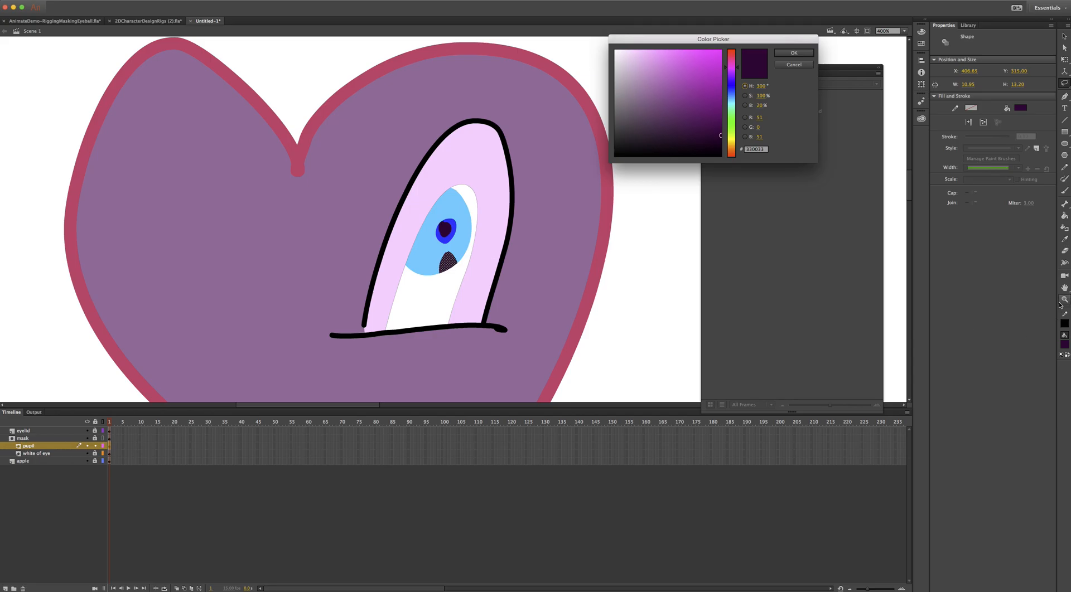
left_click(794, 65)
- Sample the pupil's light blue and darken the selected wedge's fill to #54AAC6
left_click(1064, 238)
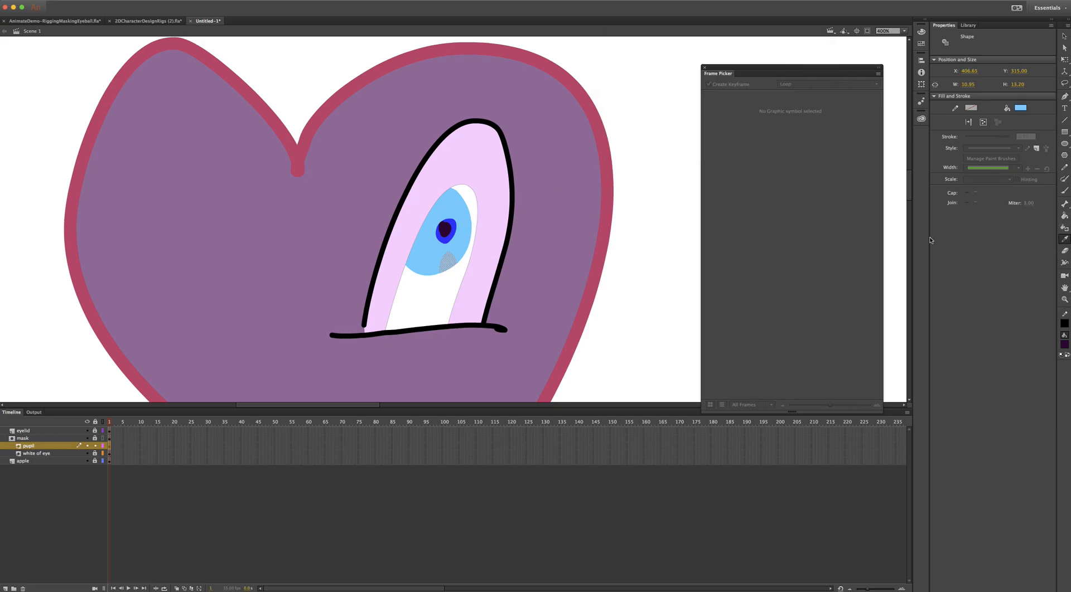
left_click(463, 240)
left_click(921, 43)
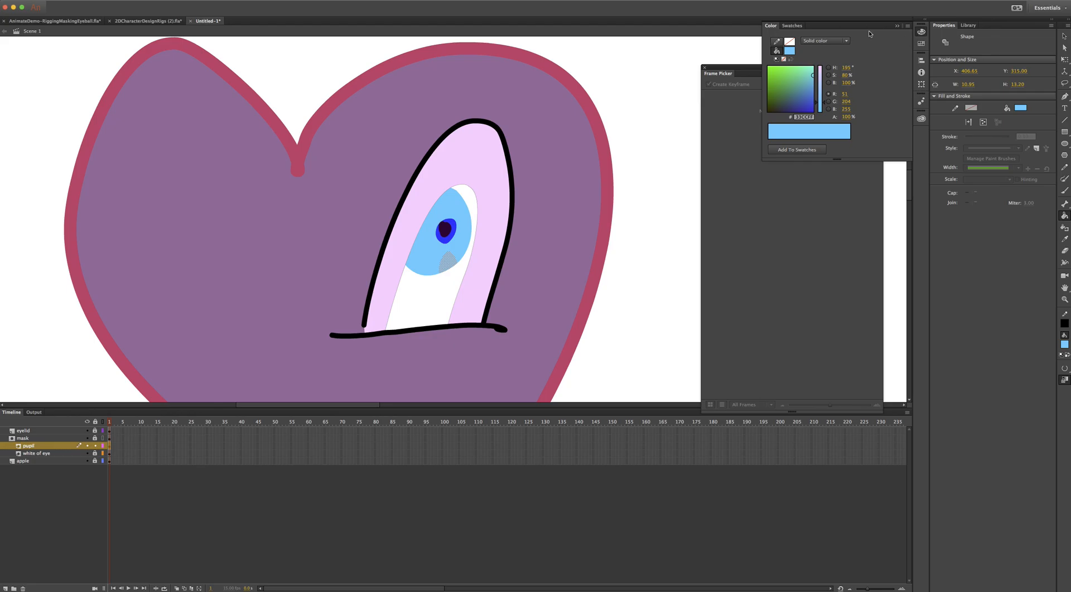
left_click(828, 67)
left_click(795, 76)
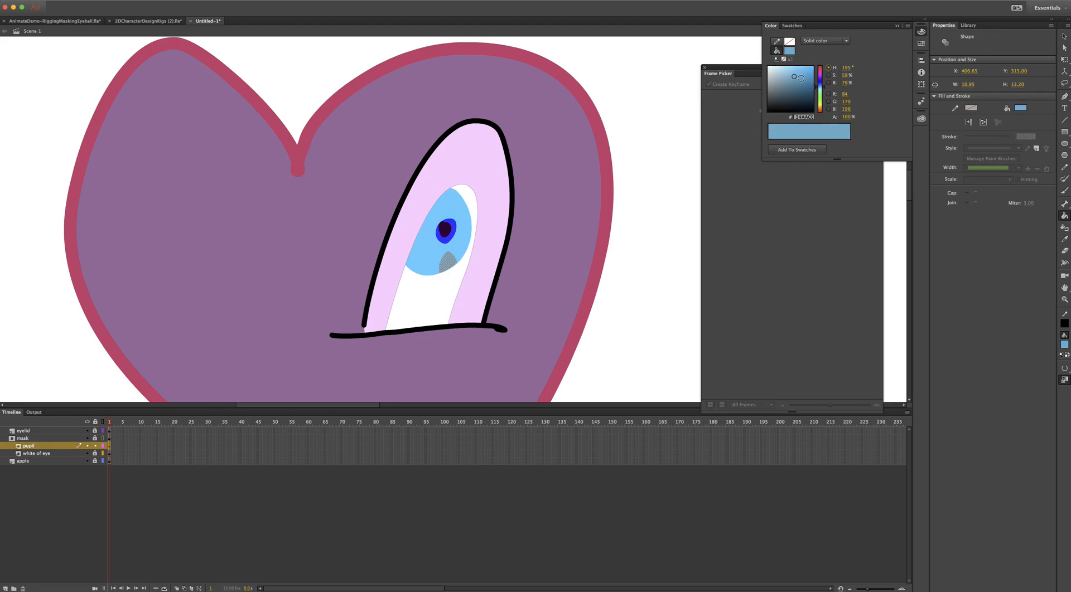
- Lighten the selected wedge's fill in the lower part of the pupil to a very pale blue and deselect it
left_click(783, 74)
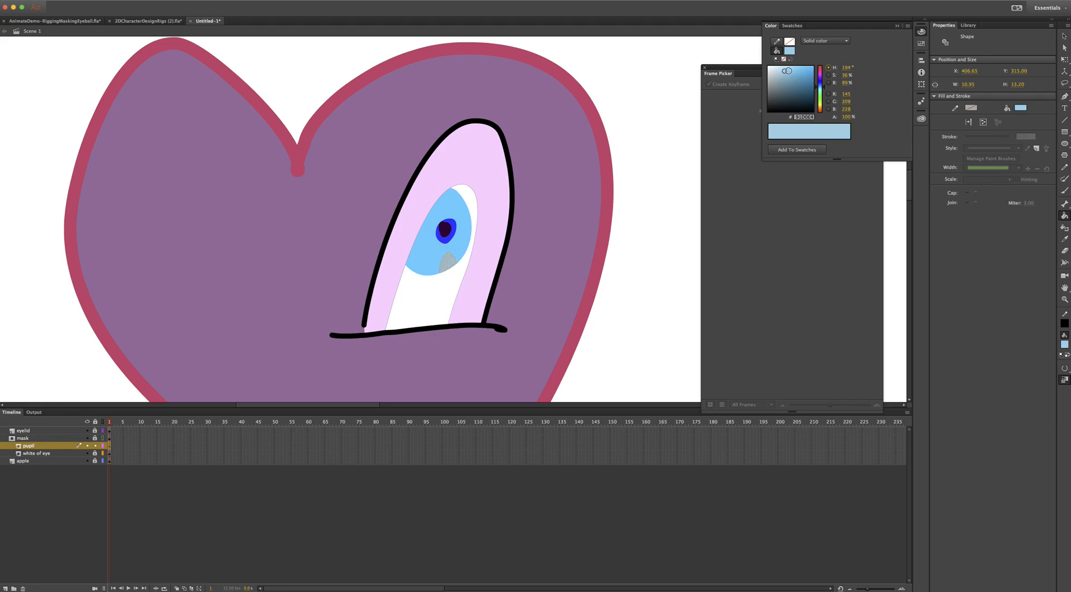
left_click(778, 71)
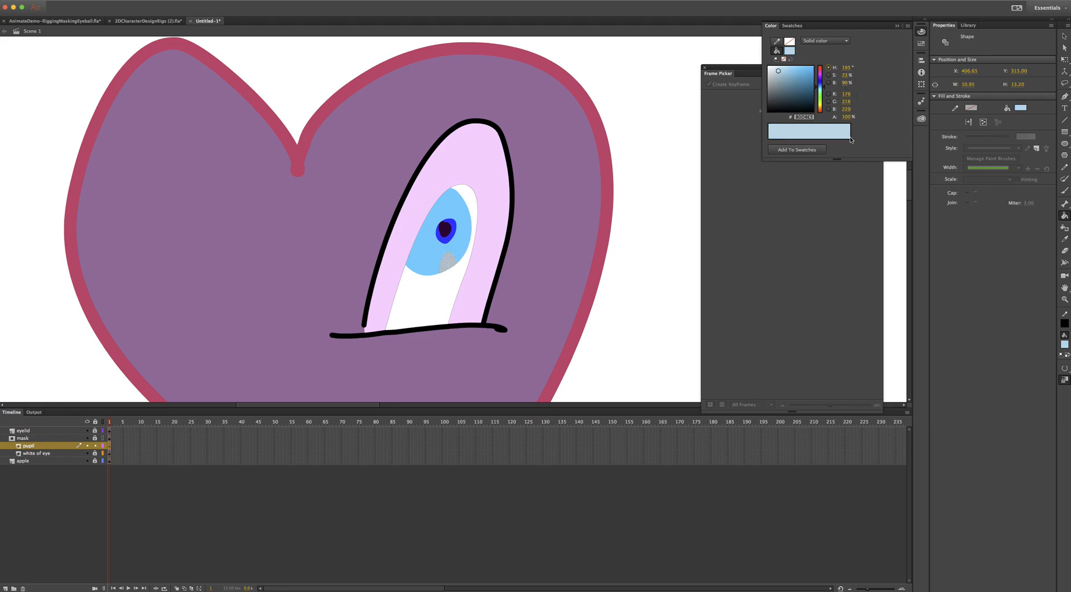
left_click(897, 26)
key("v")
left_click(626, 296)
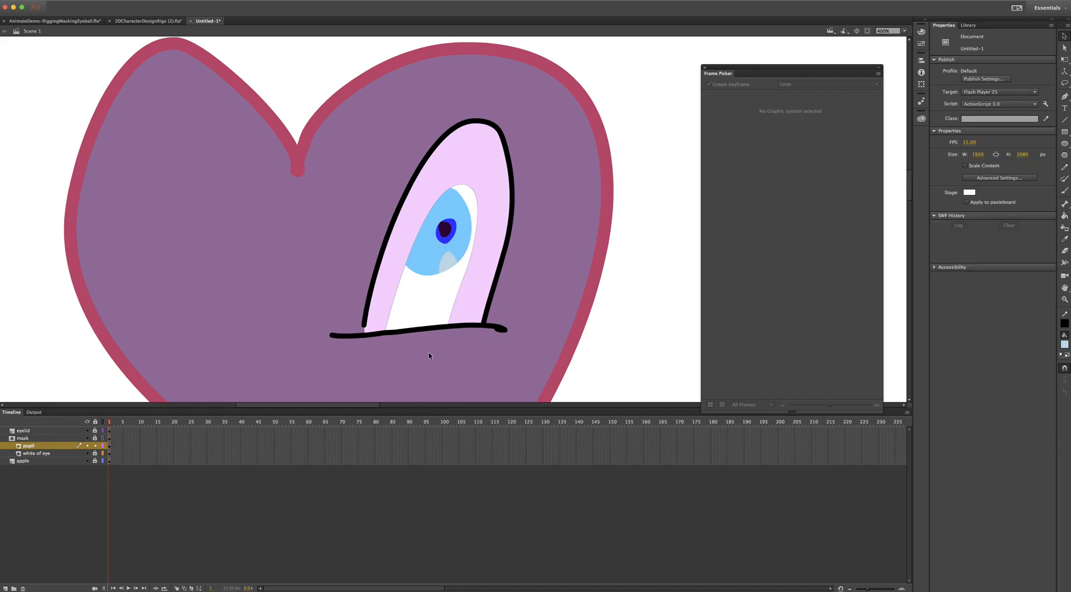
- Compare the finished eye rig in 2DCharacterDesignRigs (2).fla with the first-frame layers of the apple eye in Untitled-1
left_click(153, 22)
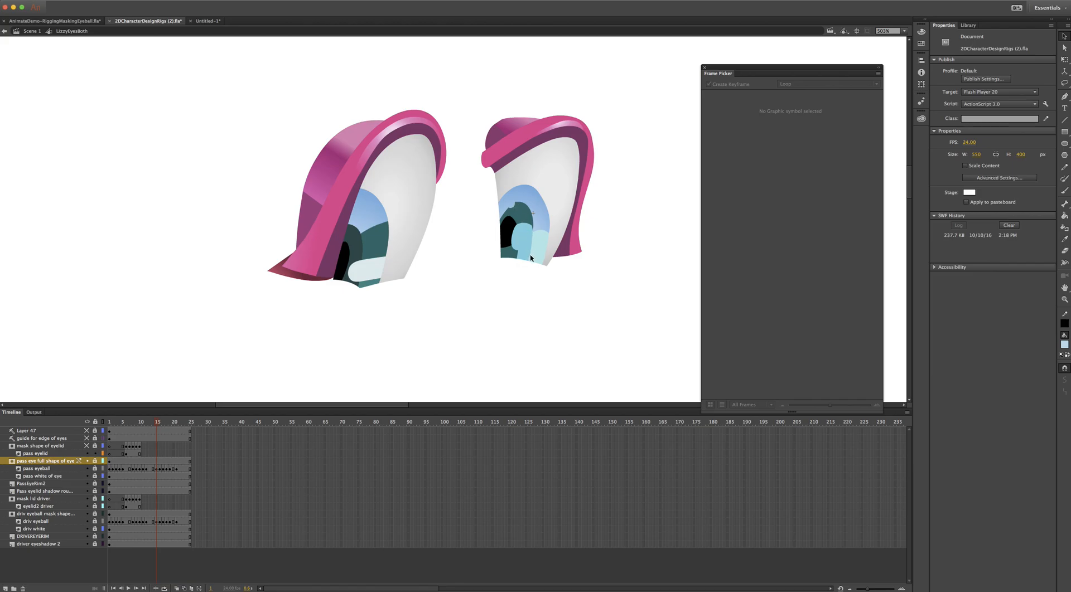
left_click(208, 21)
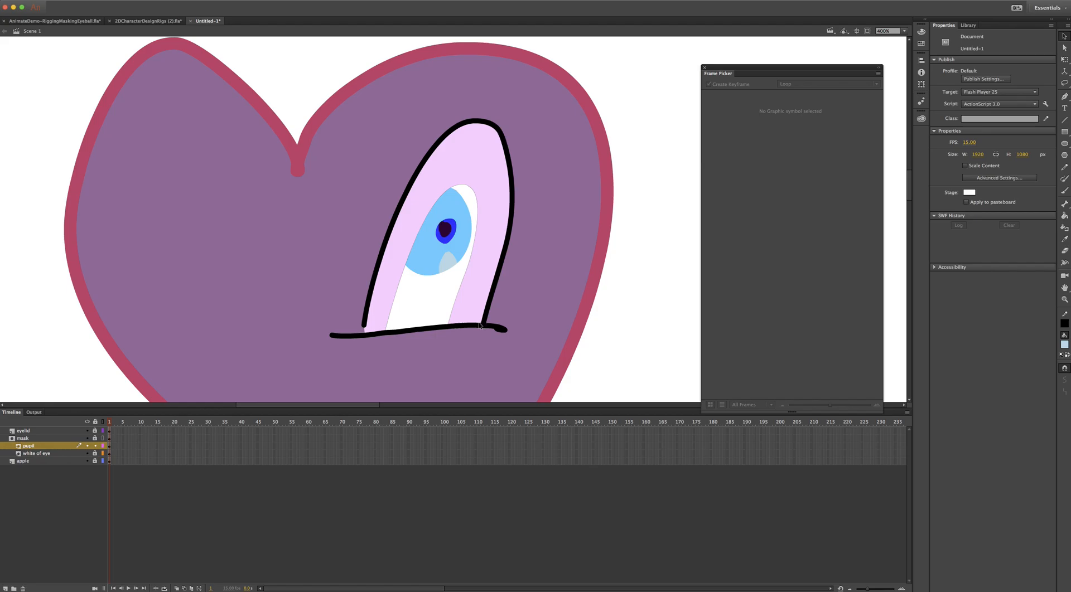
left_click(110, 446)
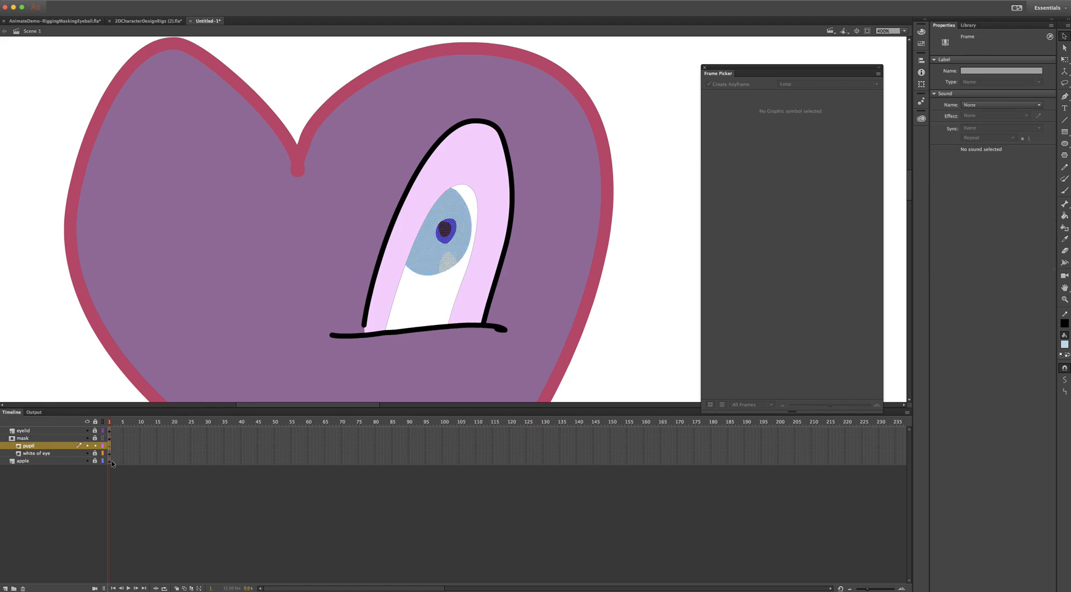
left_click(111, 421)
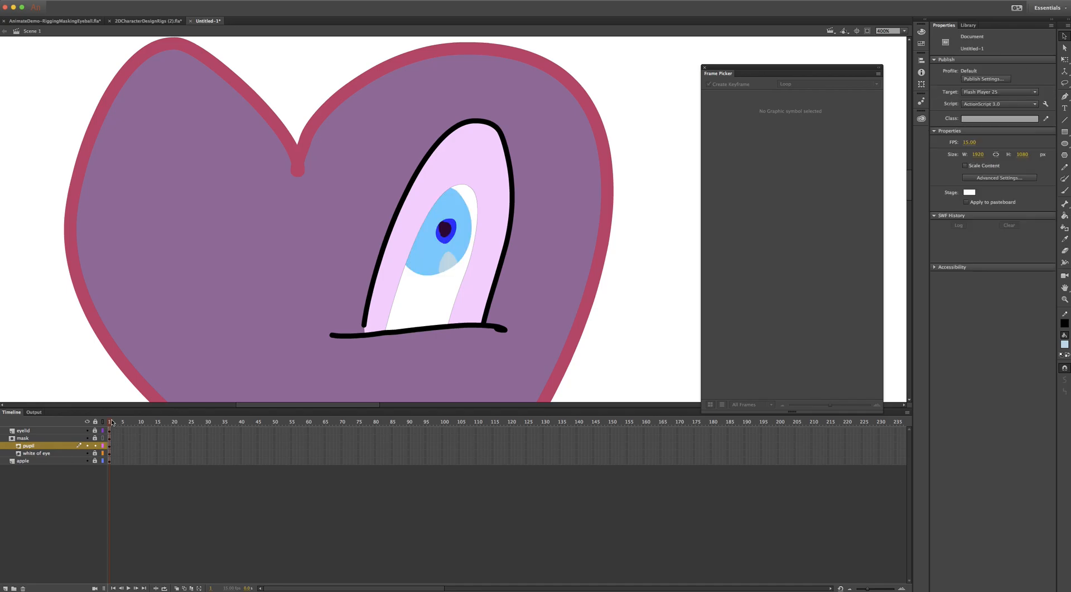
left_click(109, 463)
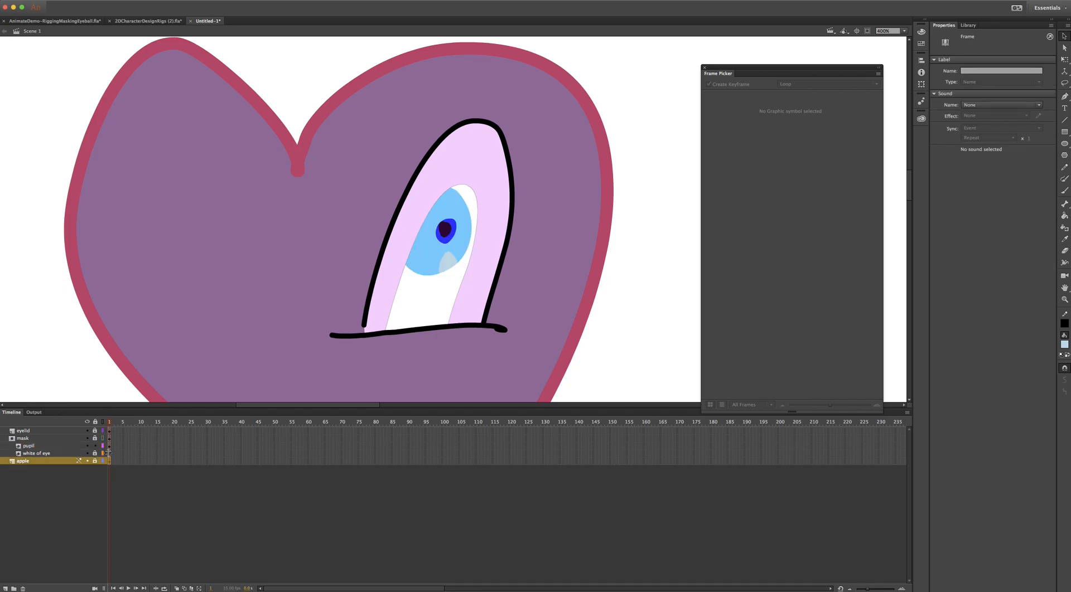
left_click(109, 454)
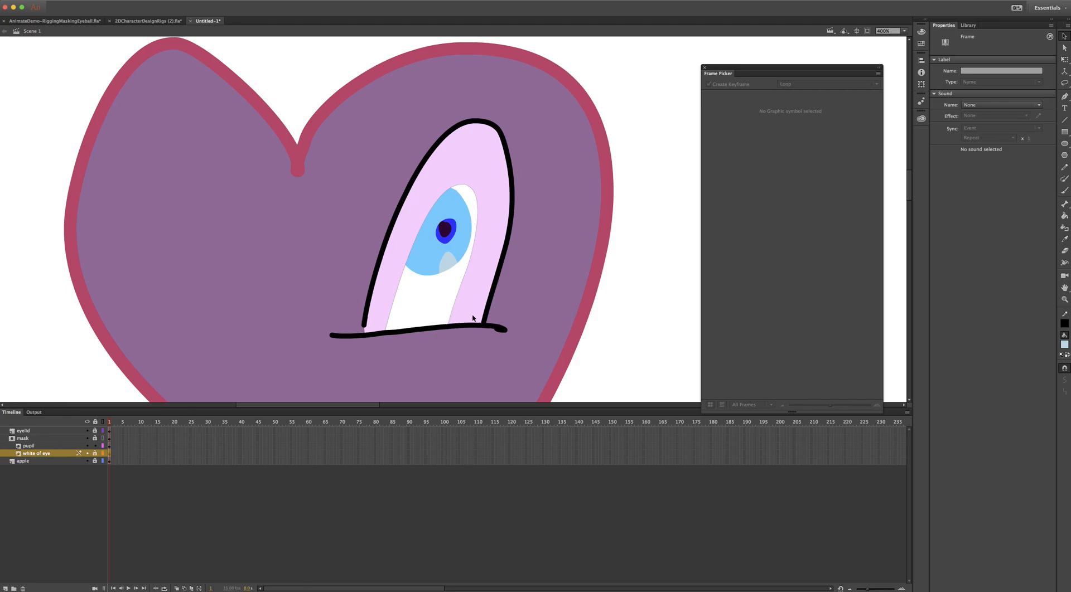
- Try to extend all layers from eyelid to apple out to frame 40
left_click(55, 432)
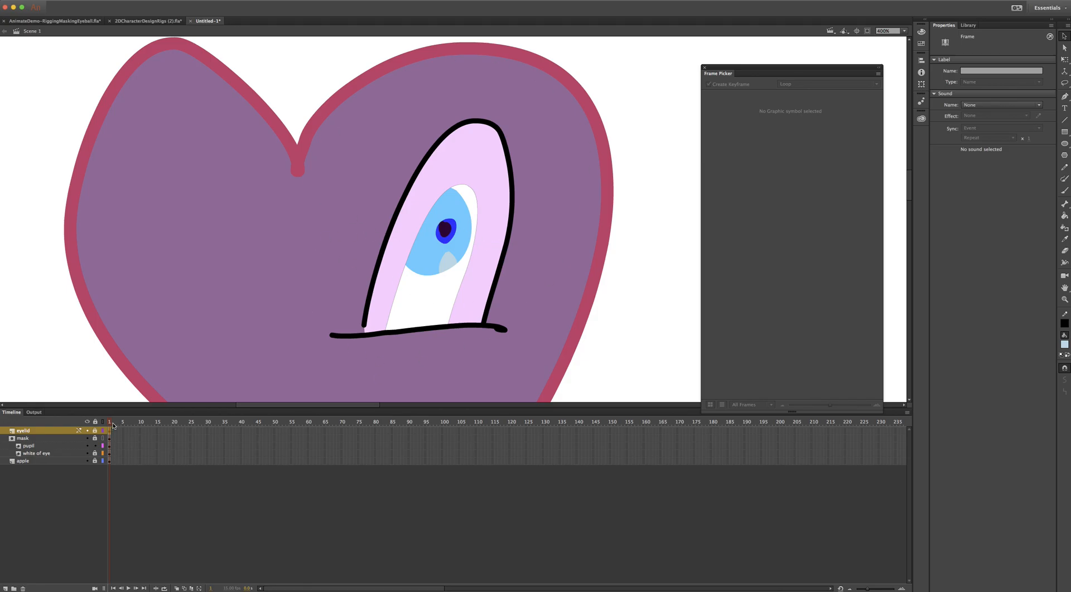
left_click(235, 466)
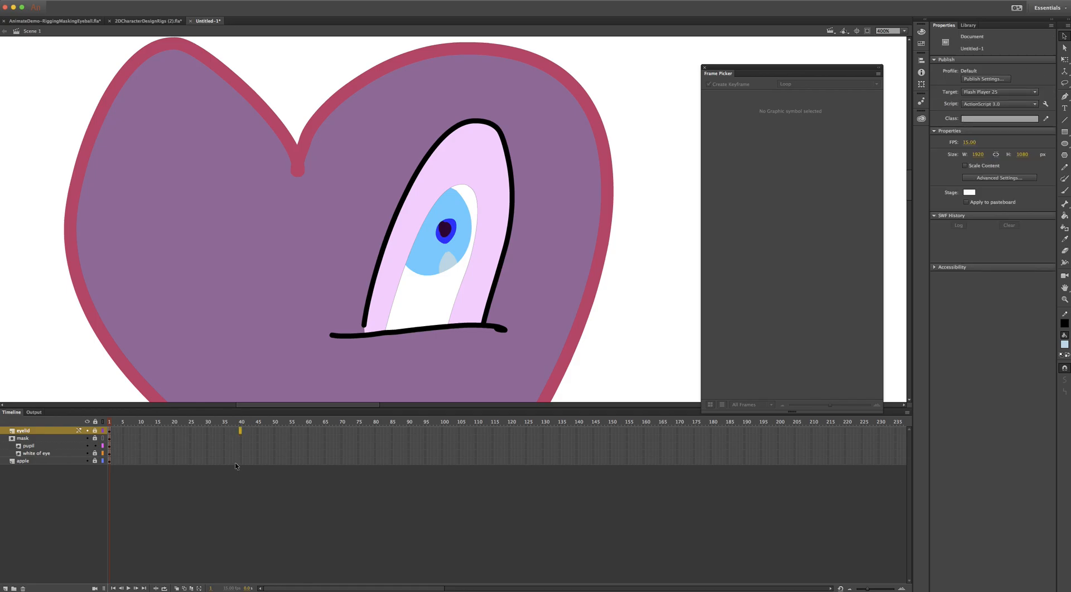
left_click(240, 461, "shift")
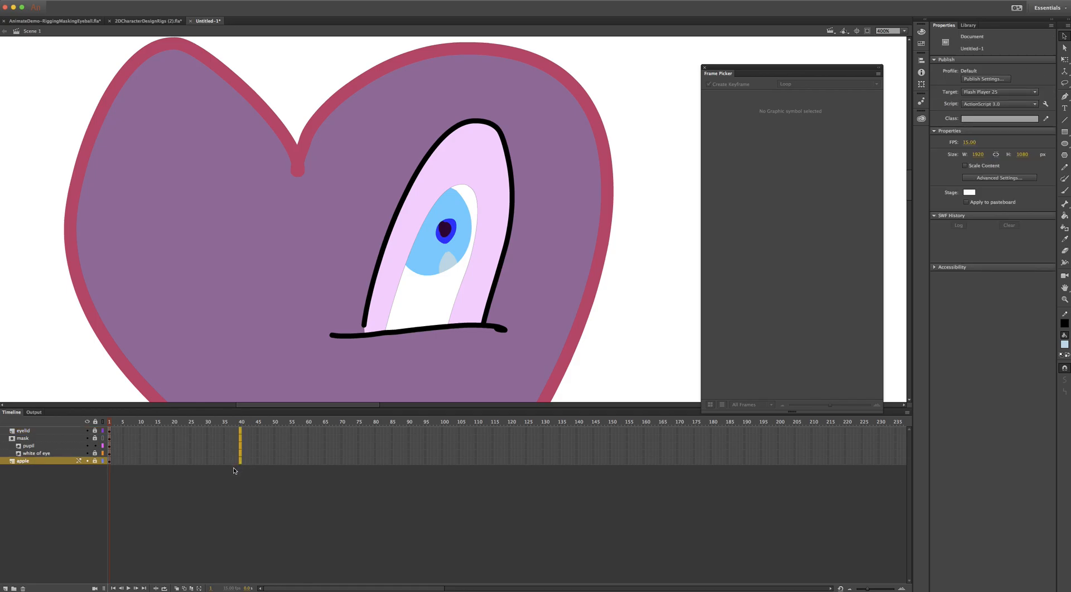
key("F5")
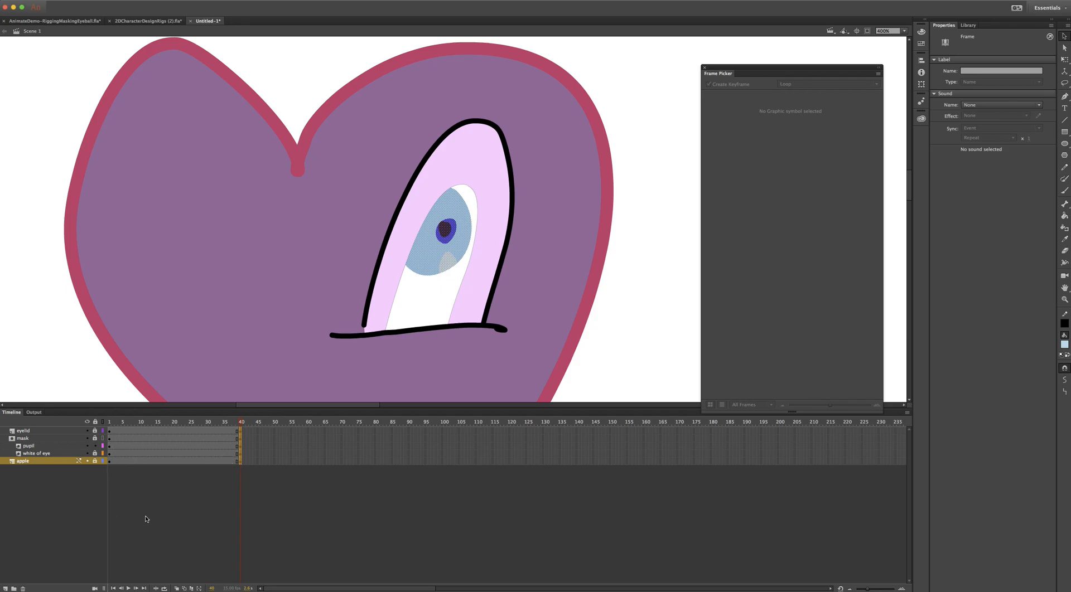
left_click(162, 487)
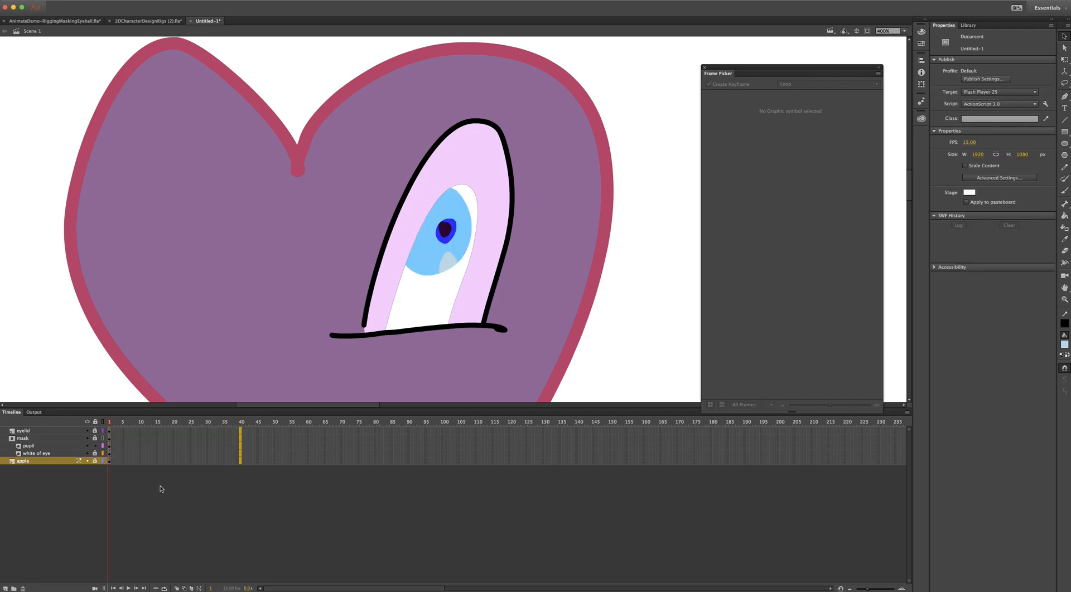
left_click(335, 446)
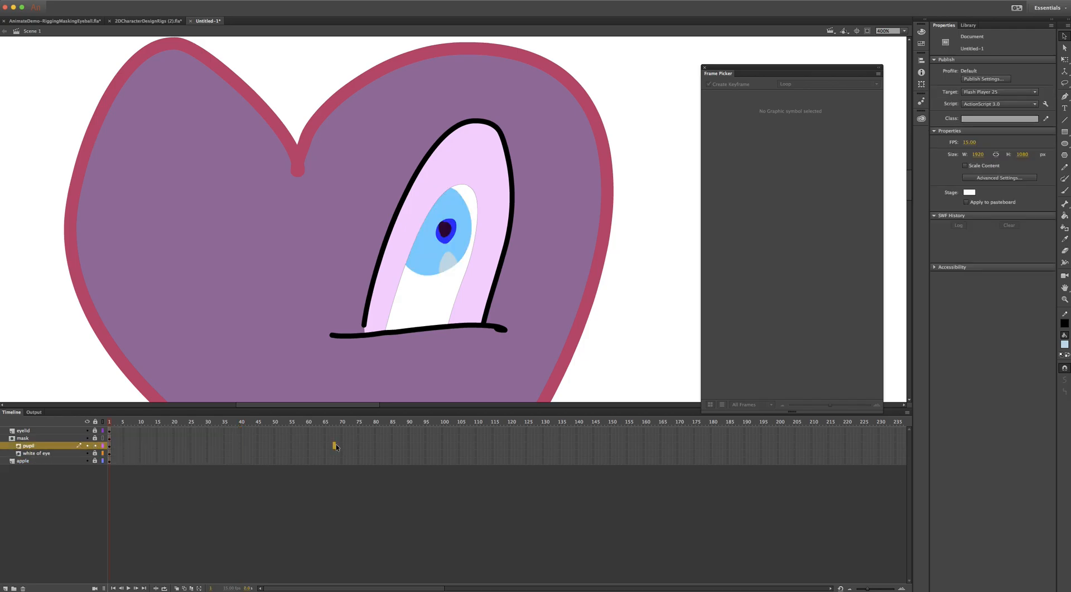
- Unlock the white of eye layer, convert its artwork to a graphic symbol named Apple_Eye_white, and display the library
left_click(110, 453)
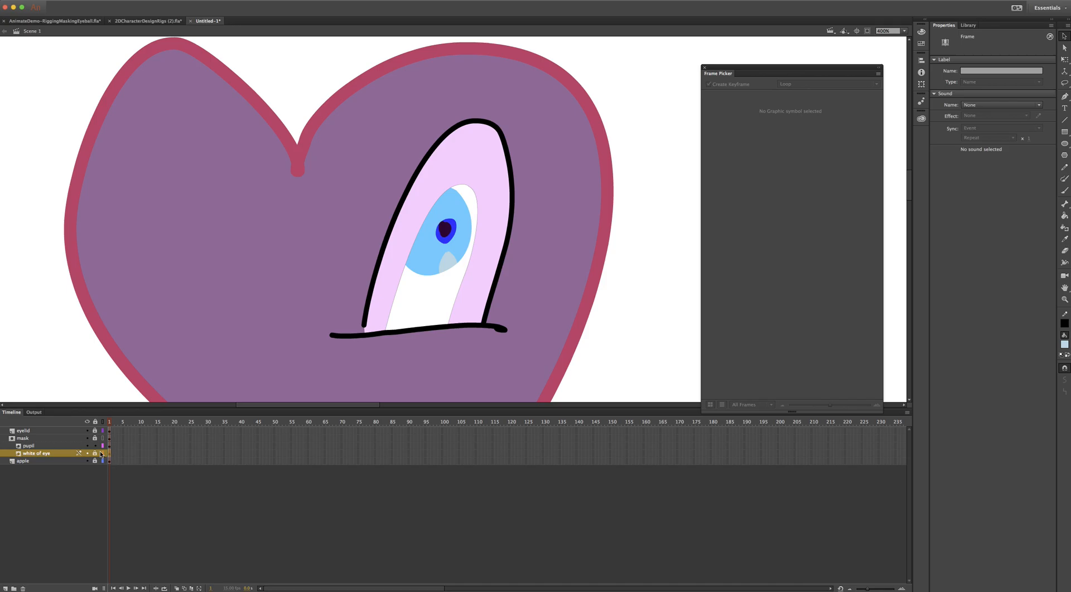
left_click(95, 454)
left_click(109, 454)
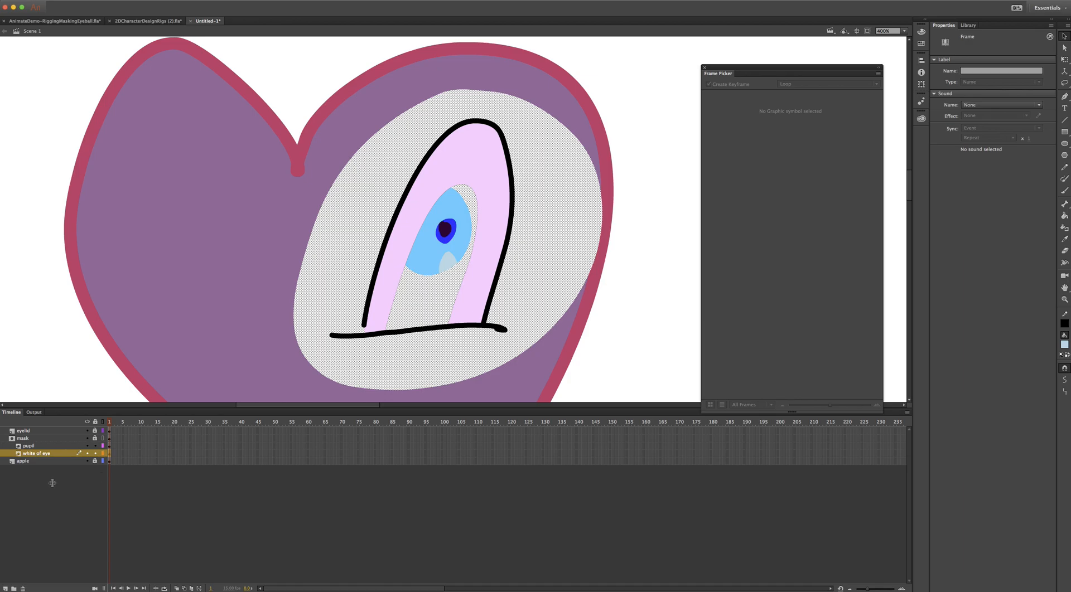
key("F8")
left_click_drag(302, 324, 657, 222)
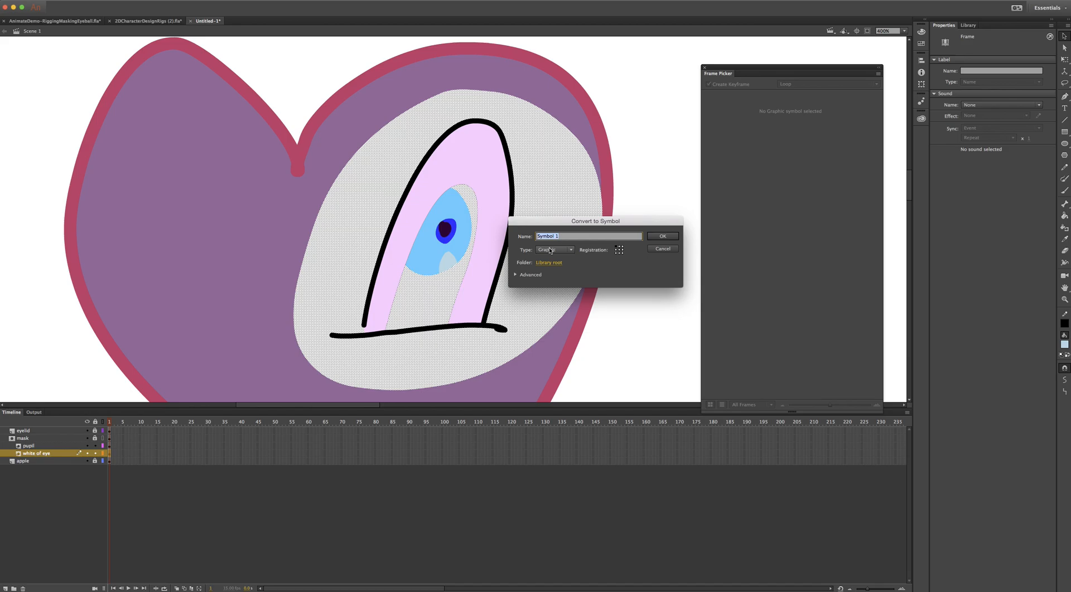
type("apple")
type("white")
left_click(670, 237)
left_click(968, 25)
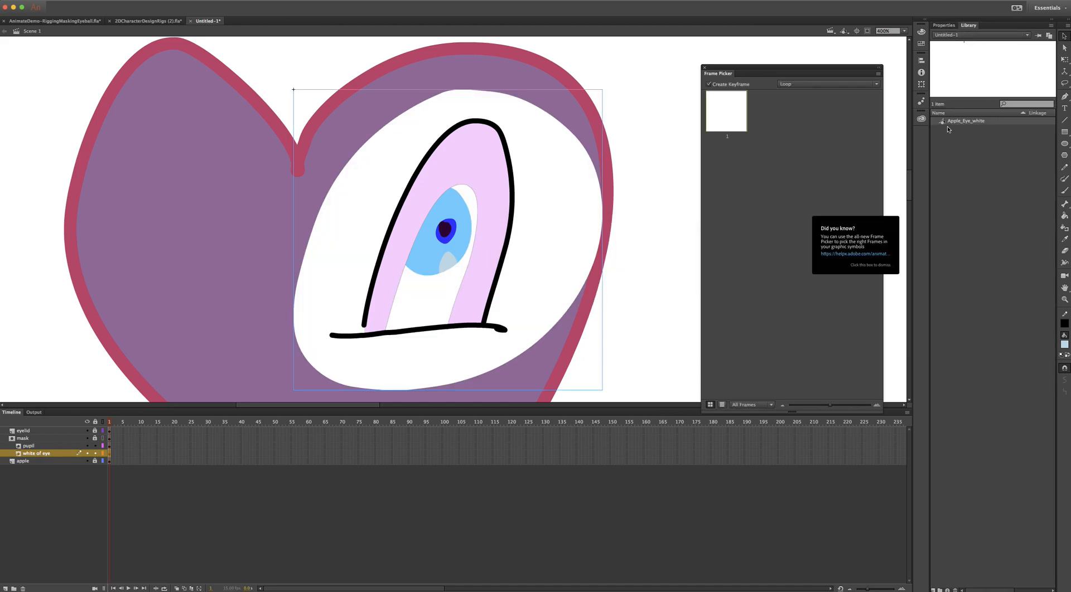
- Convert the pupil layer's artwork to a graphic symbol named Apple_Eye_Pupil
left_click(28, 446)
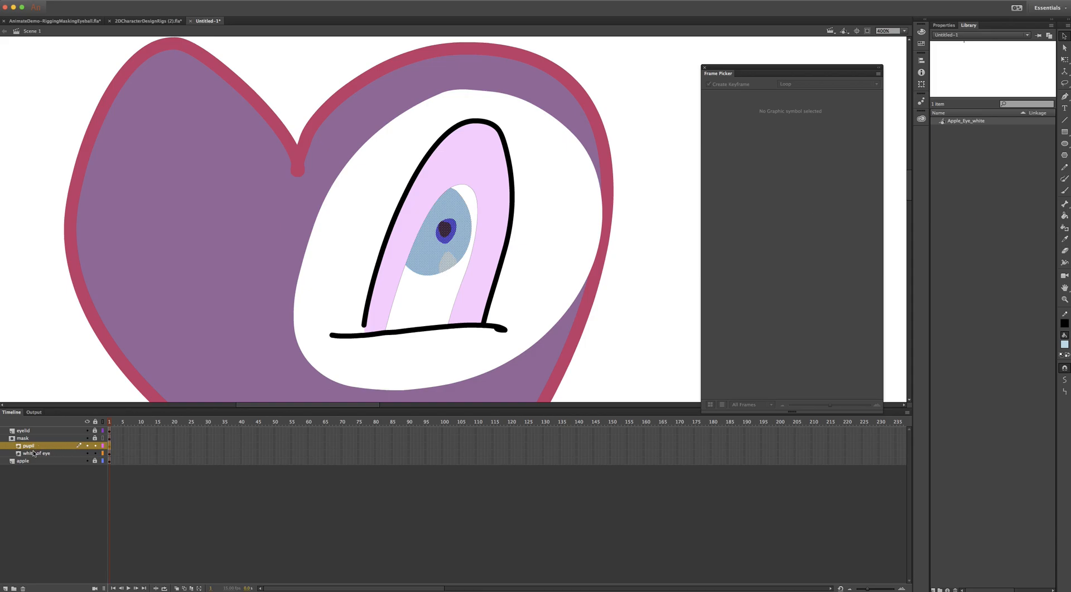
key("F8")
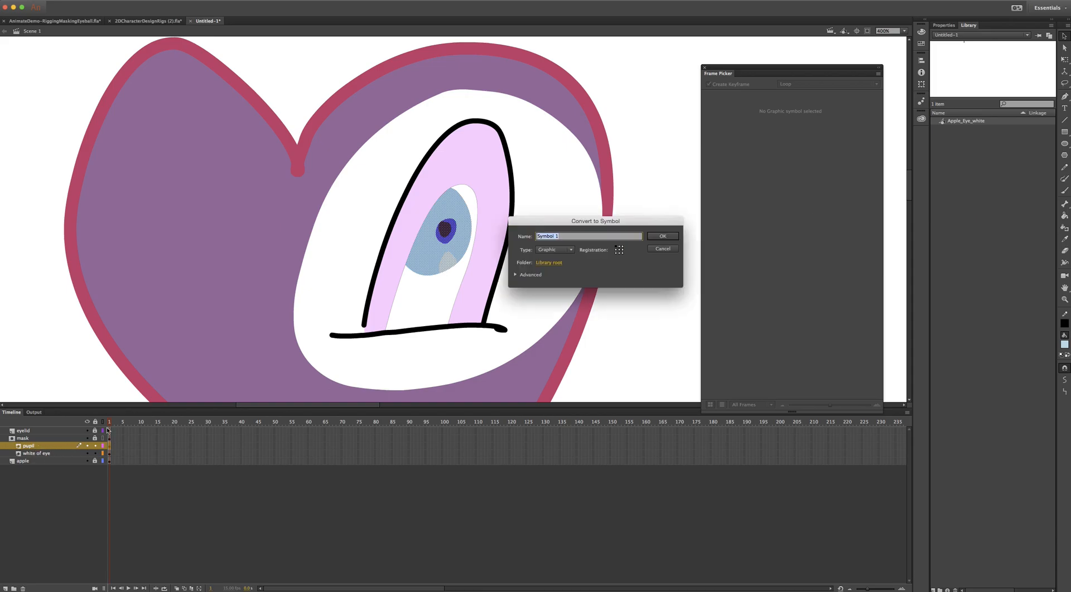
type("Ao")
type("ple")
type("_Eye_Pupil")
key("Return")
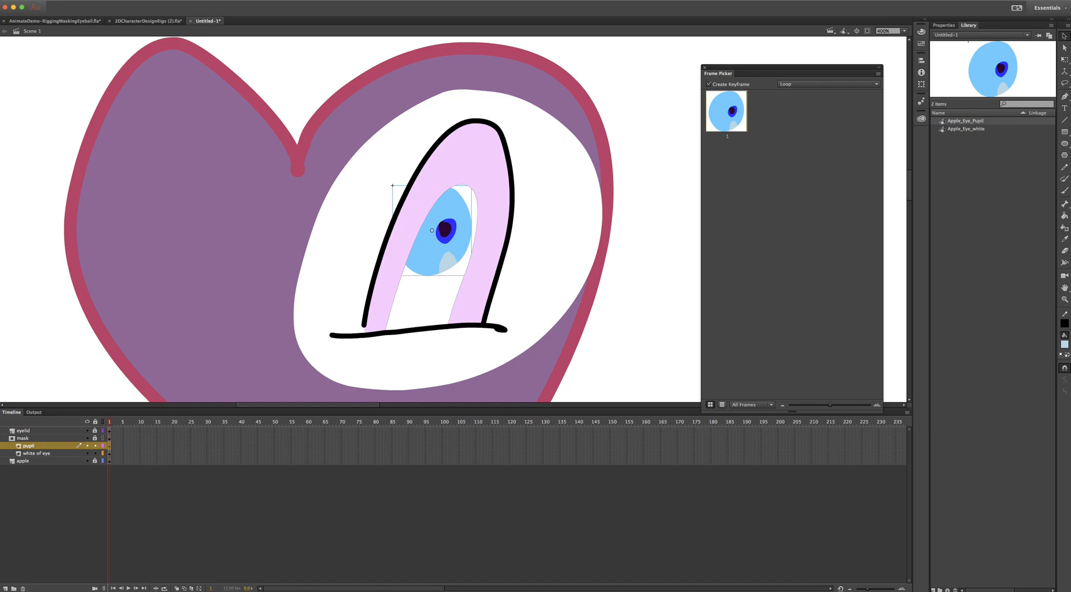
- Unlock the mask layer and convert its green shape to a graphic symbol named Apple_Eye_Mask
left_click(54, 438)
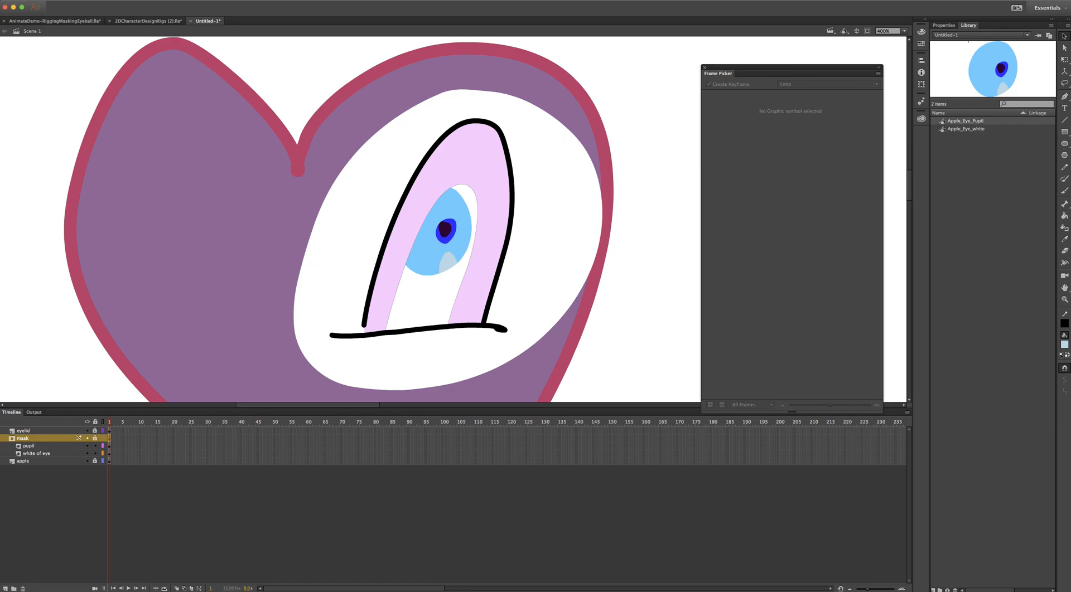
left_click(95, 438)
left_click(109, 438)
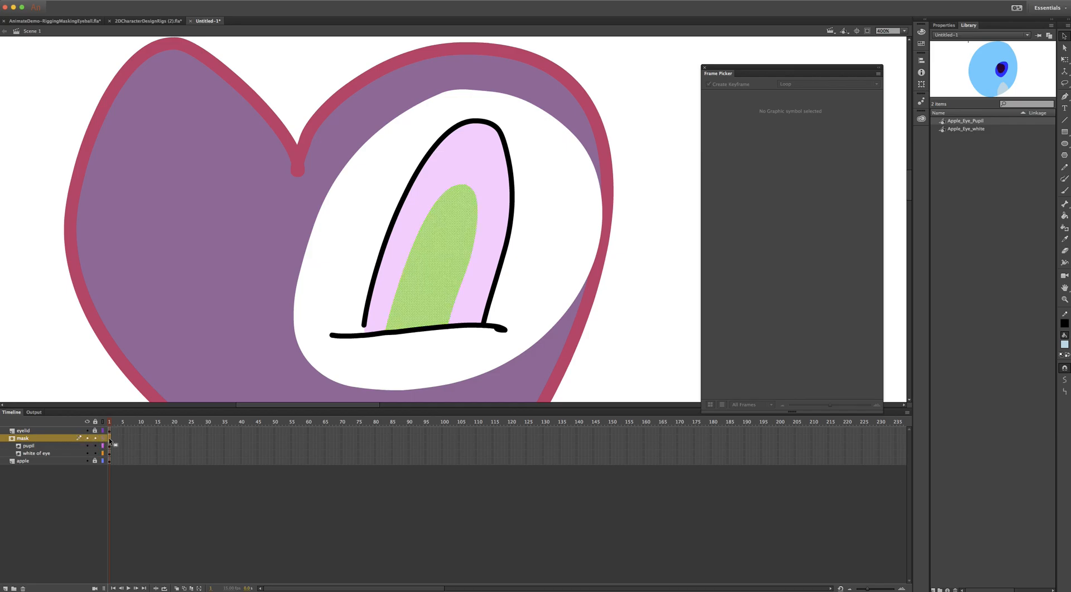
key("F8")
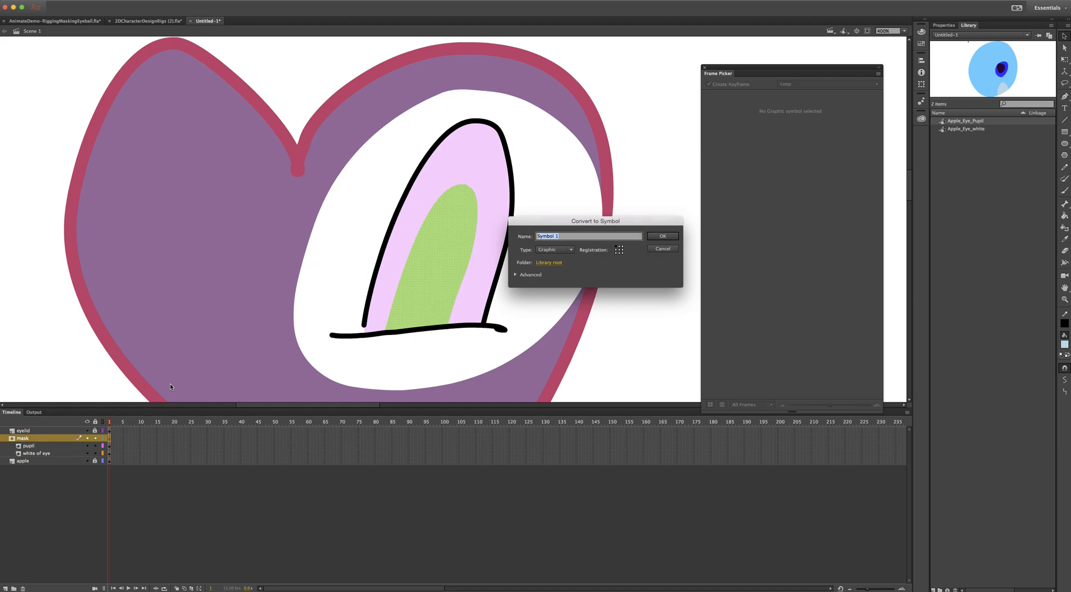
type("App")
type("le_Eye_Mask")
key("Return")
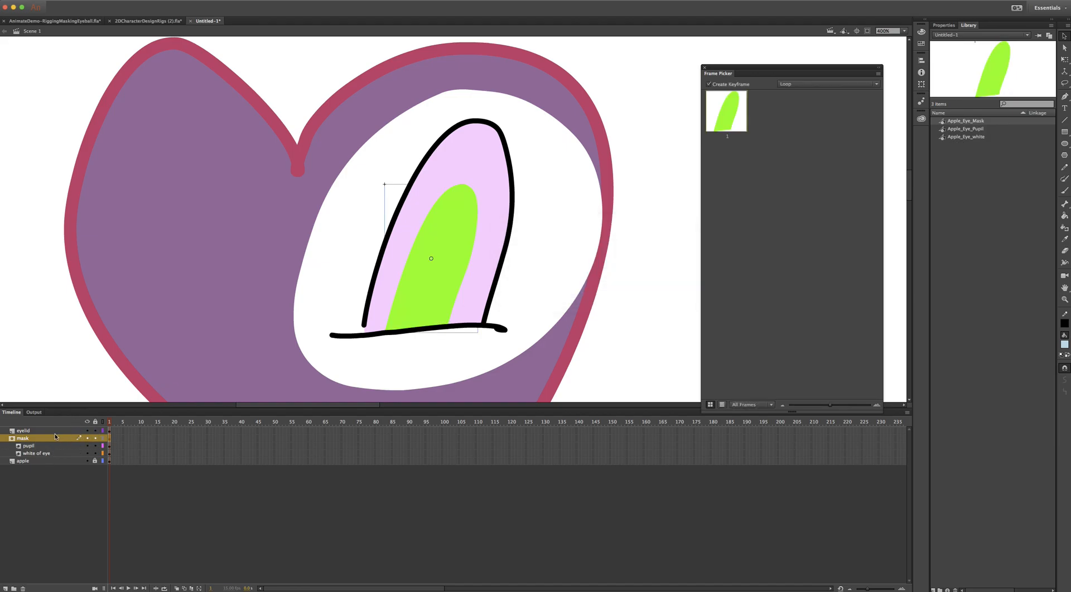
- Convert the eyelid layer's artwork to a graphic symbol named Apple_Eye_Eyelid
left_click(80, 432)
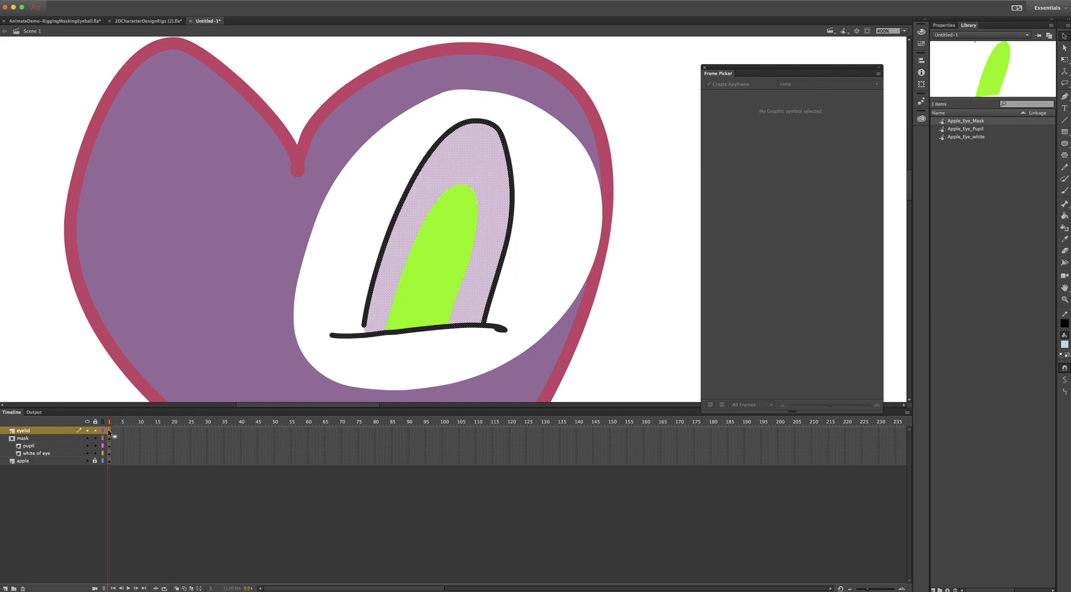
key("F8")
type("Apple_Eye_Eyelid")
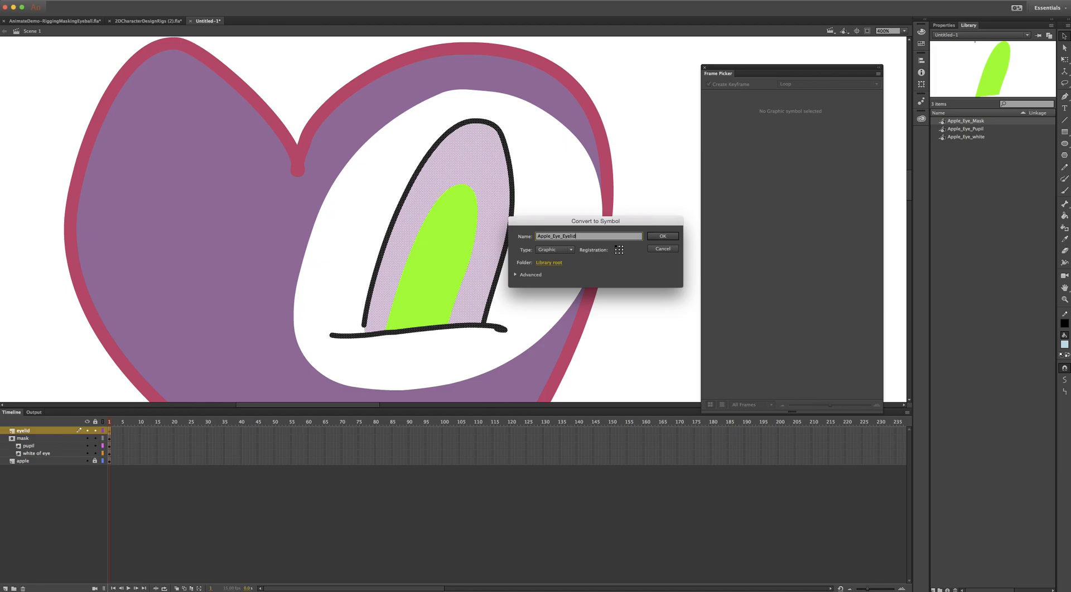
- Convert the eyelid drawing to a graphic symbol named Apple_Eye_Eyelid and lock the eye layers to preview the masked pupil
key("Return")
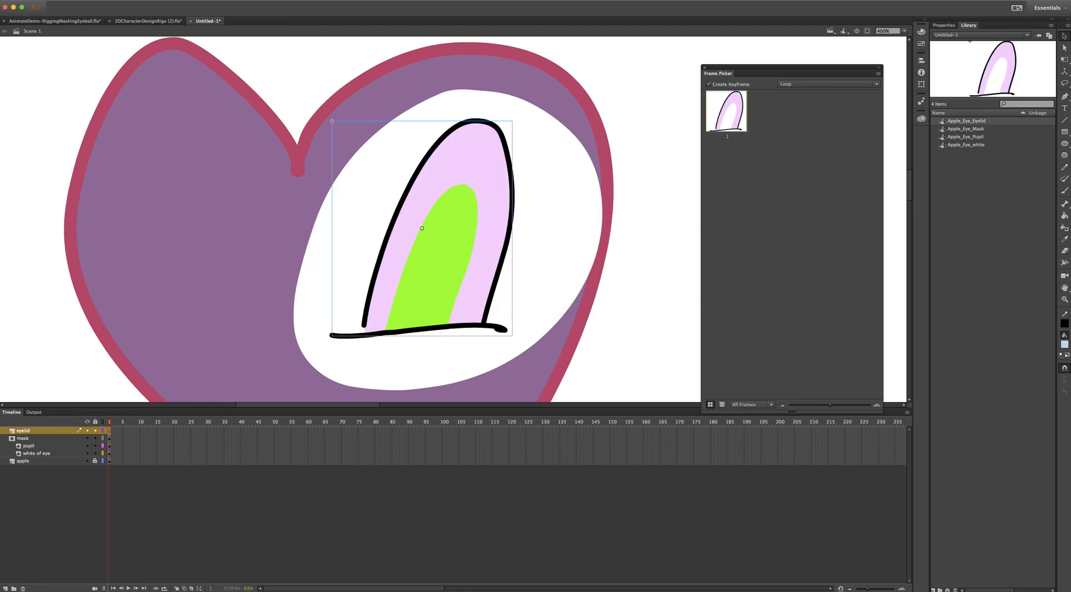
left_click(87, 431)
left_click(87, 439)
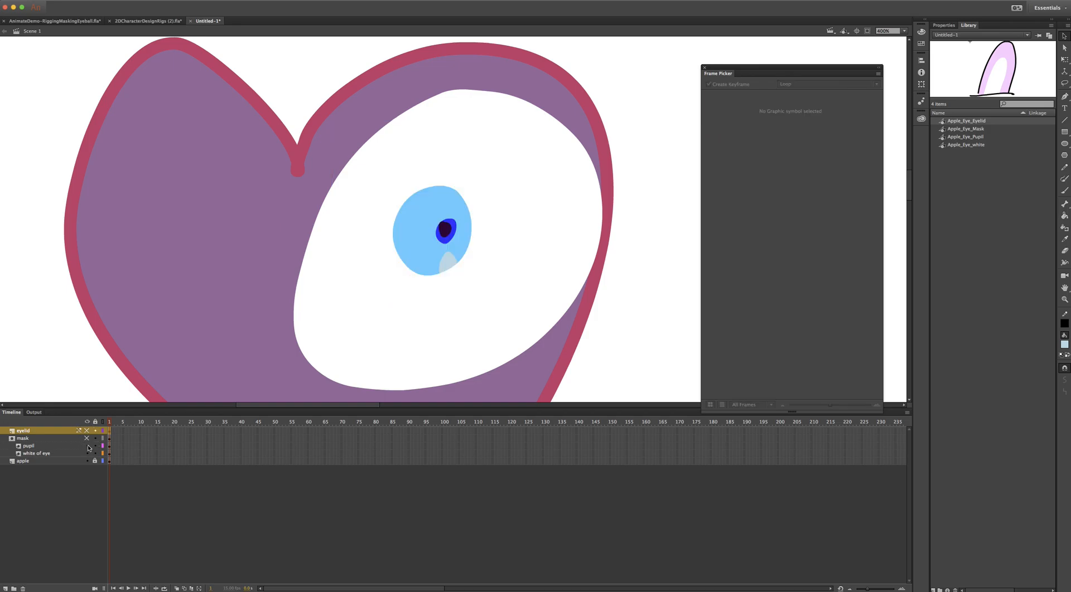
left_click(88, 446)
left_click(87, 454)
mouse_move(87, 453)
left_mouse_down()
mouse_move(88, 432)
mouse_move(97, 451)
left_mouse_up()
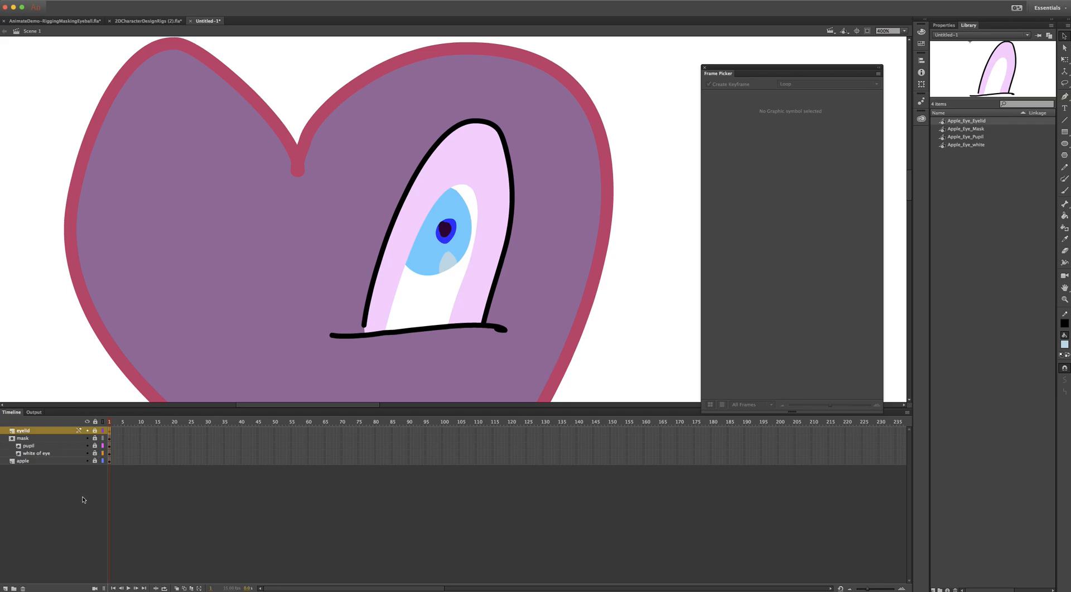
- Preview the lizzy_mixerAssy and Lizzy Assembly symbols in the 2DCharacterDesignRigs (2).fla library, and return to Untitled-1
left_click(152, 21)
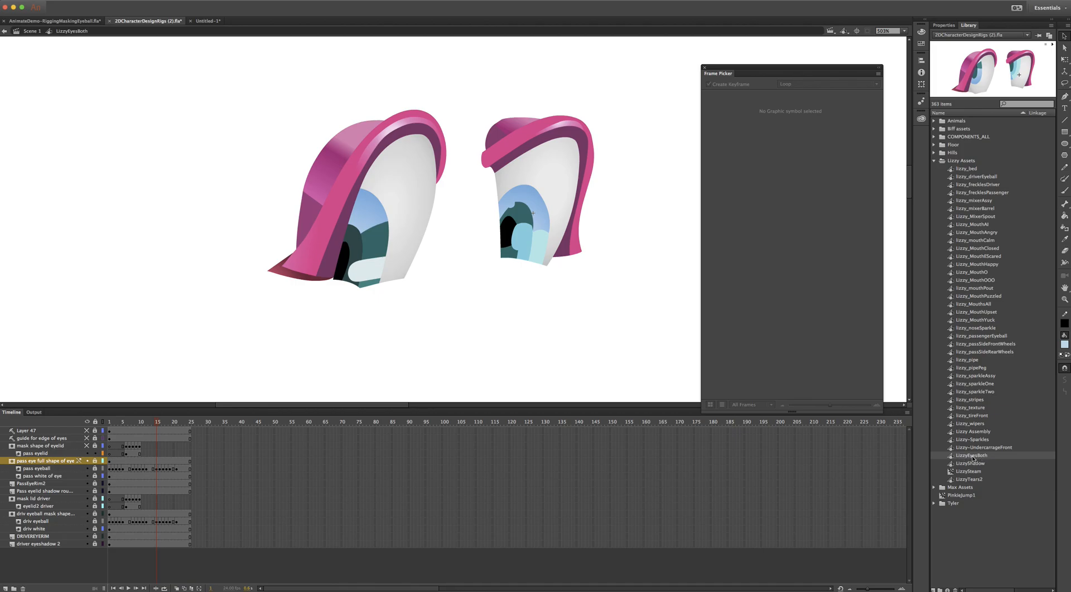
left_click(979, 202)
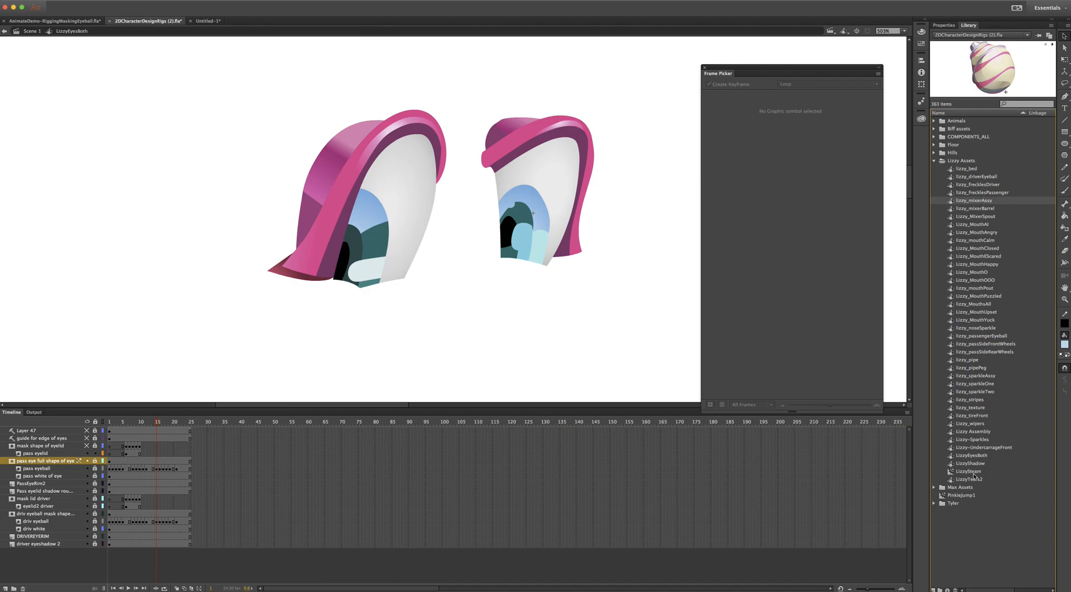
left_click(971, 433)
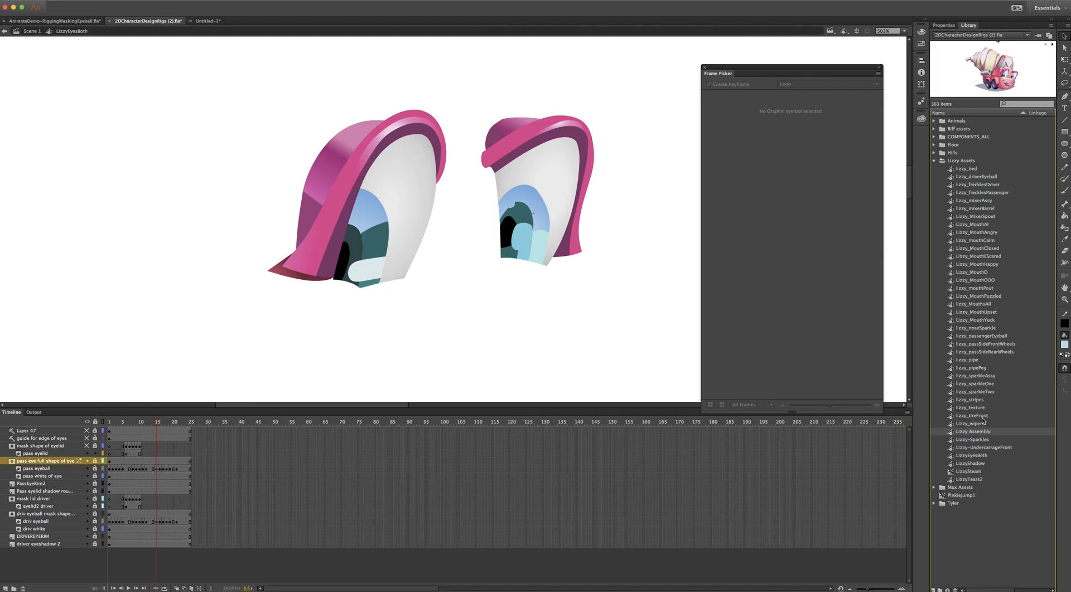
left_click(217, 19)
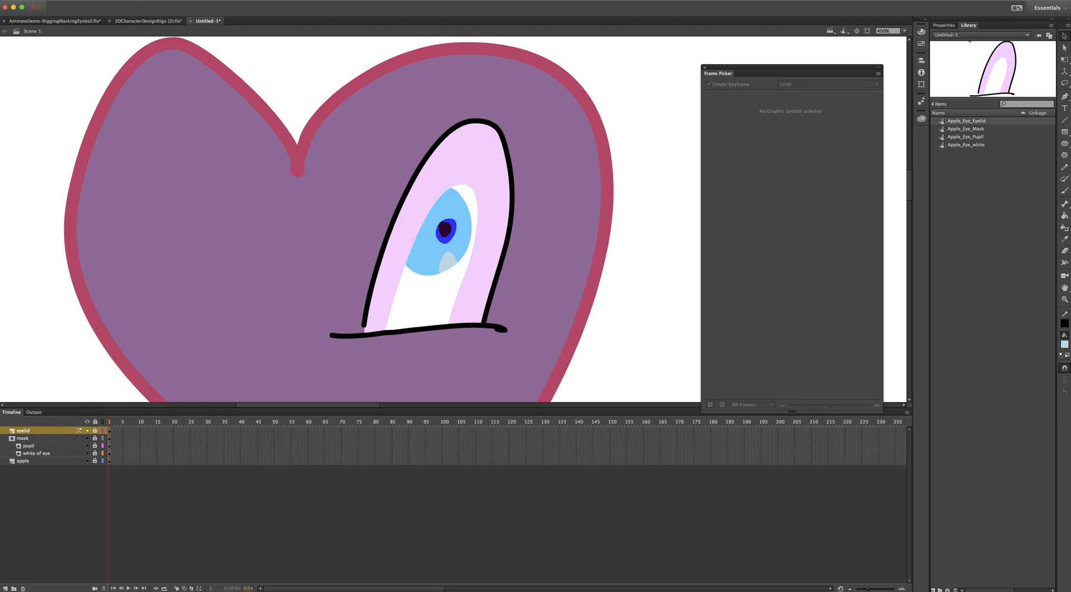
- Create a new graphic symbol named Applie_Eye_Assembly
left_click(124, 6)
left_click(149, 12)
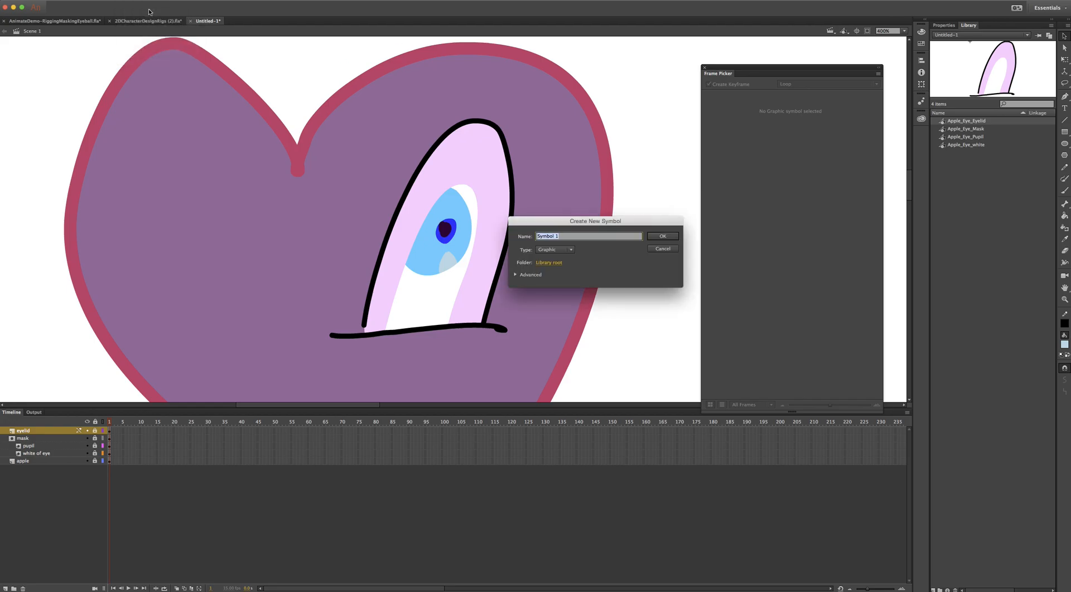
type("Applie_Eye_Assembly")
key("Return")
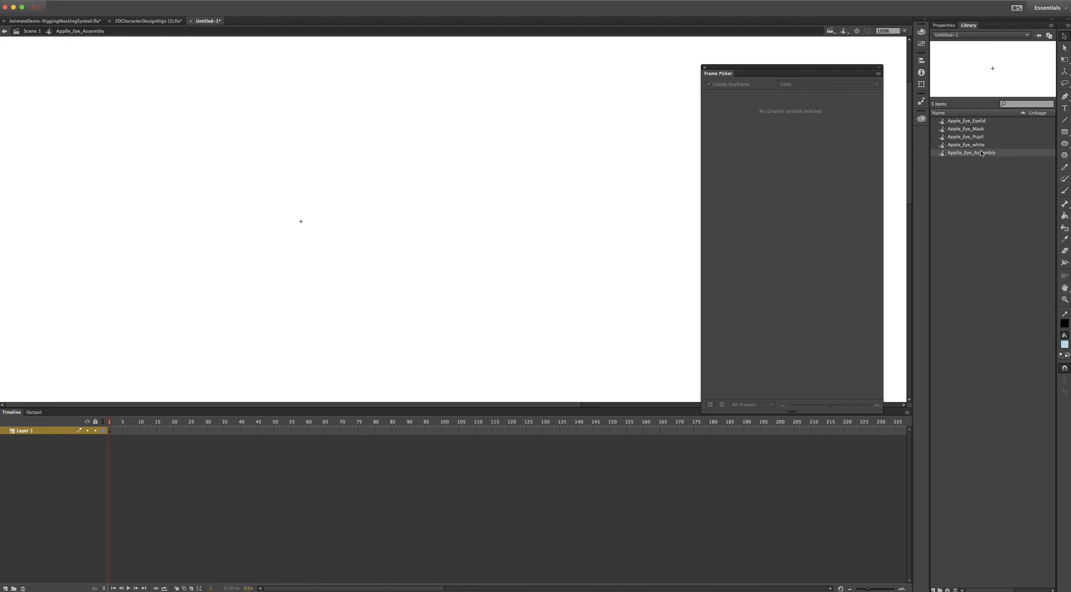
- Return to Scene 1 and cut the first frames of the eyelid, mask, pupil and white of eye layers
left_click(31, 31)
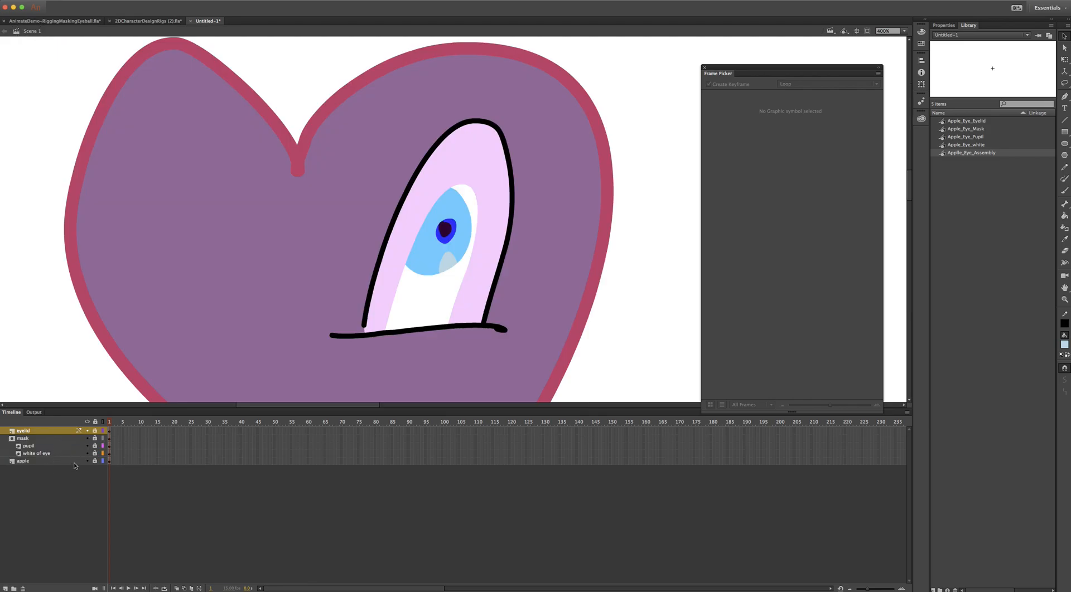
left_click(60, 454)
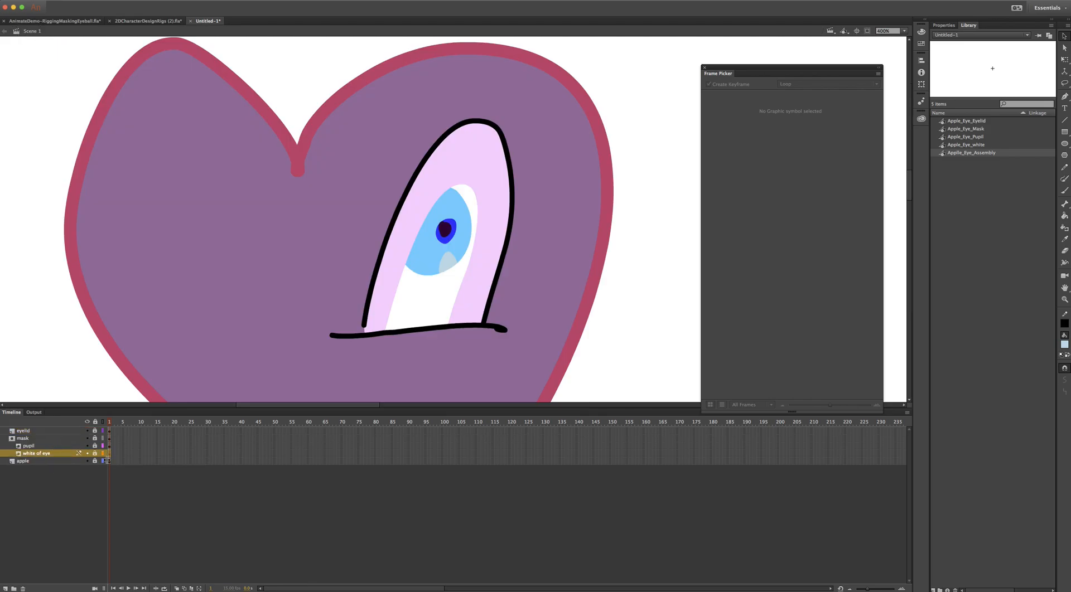
left_click(109, 432)
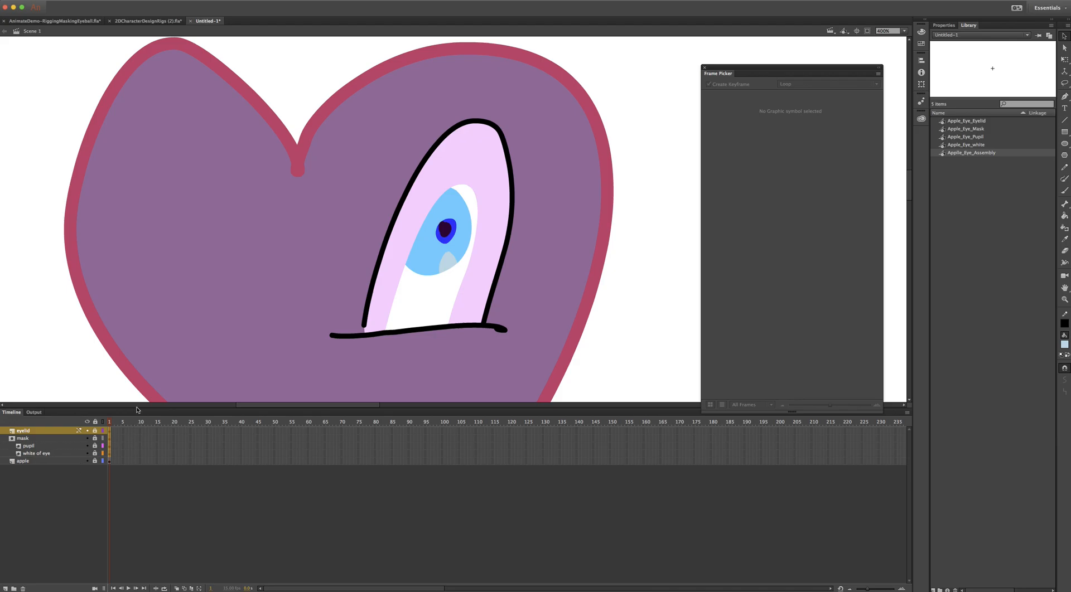
right_click(107, 449)
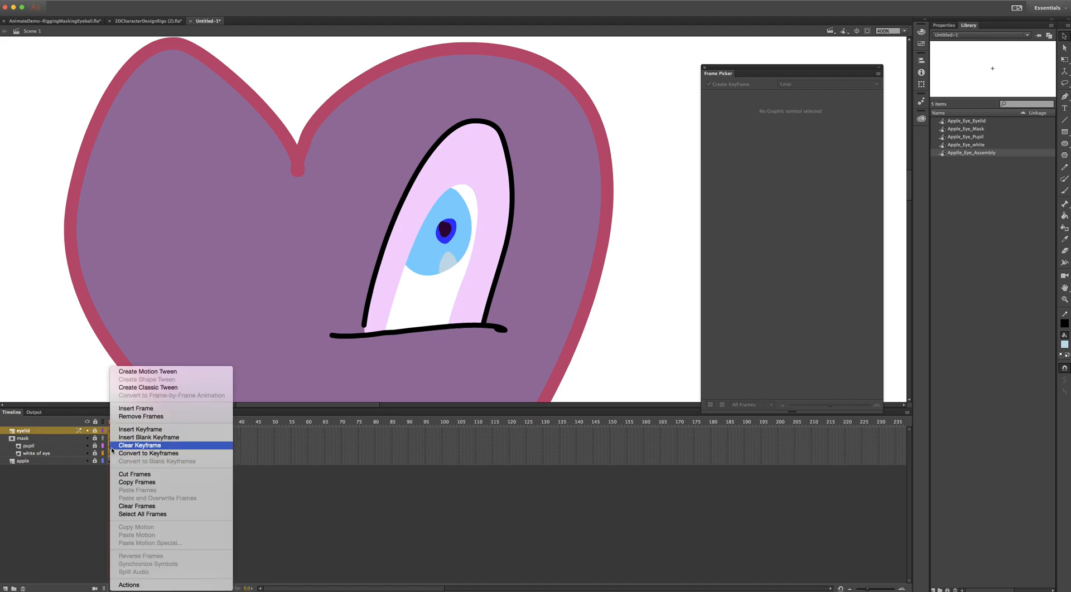
left_click(157, 475)
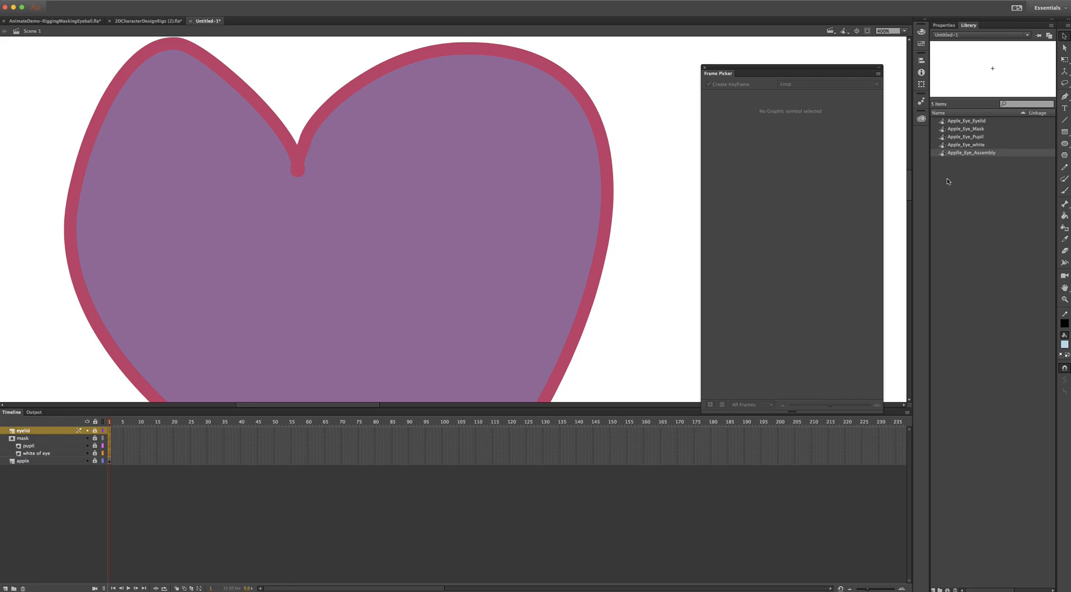
- Open the Applie_Eye_Assembly symbol from the library and paste the cut frames into its first frame
left_click(943, 155)
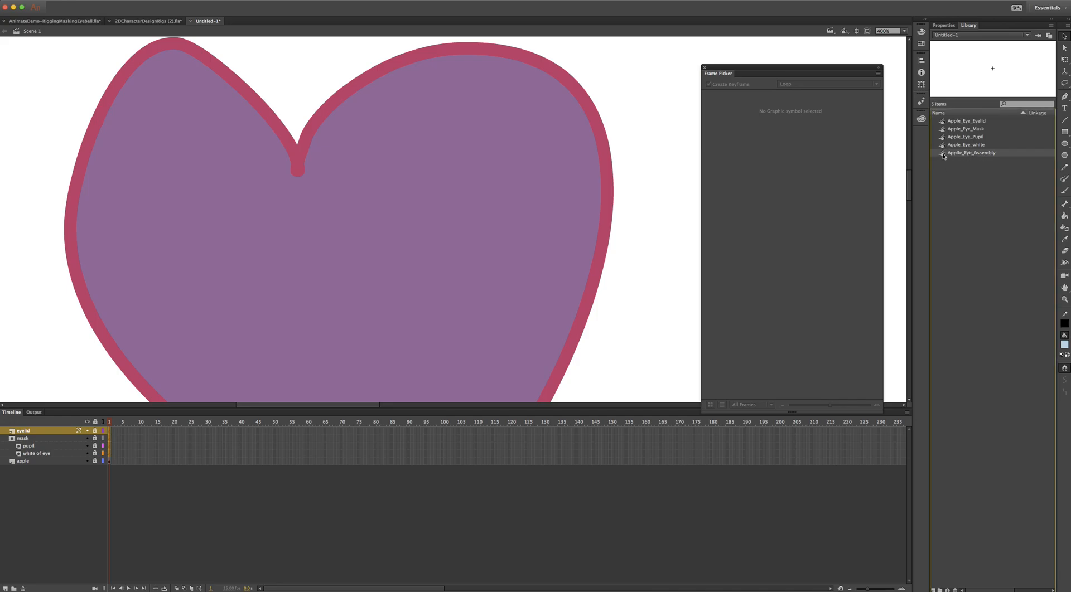
double_click(944, 155)
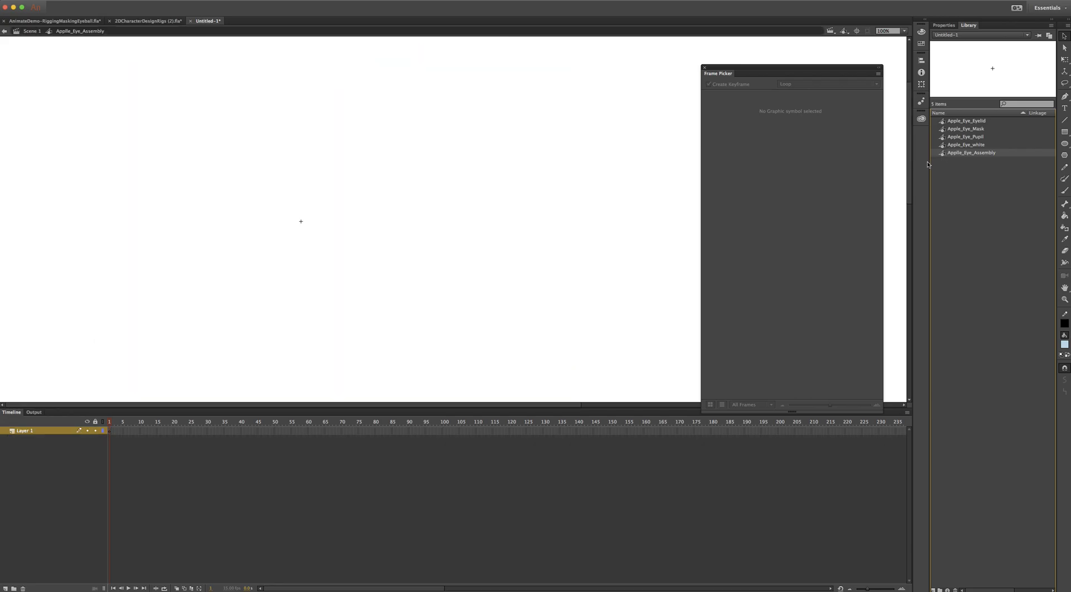
right_click(110, 433)
left_click(139, 491)
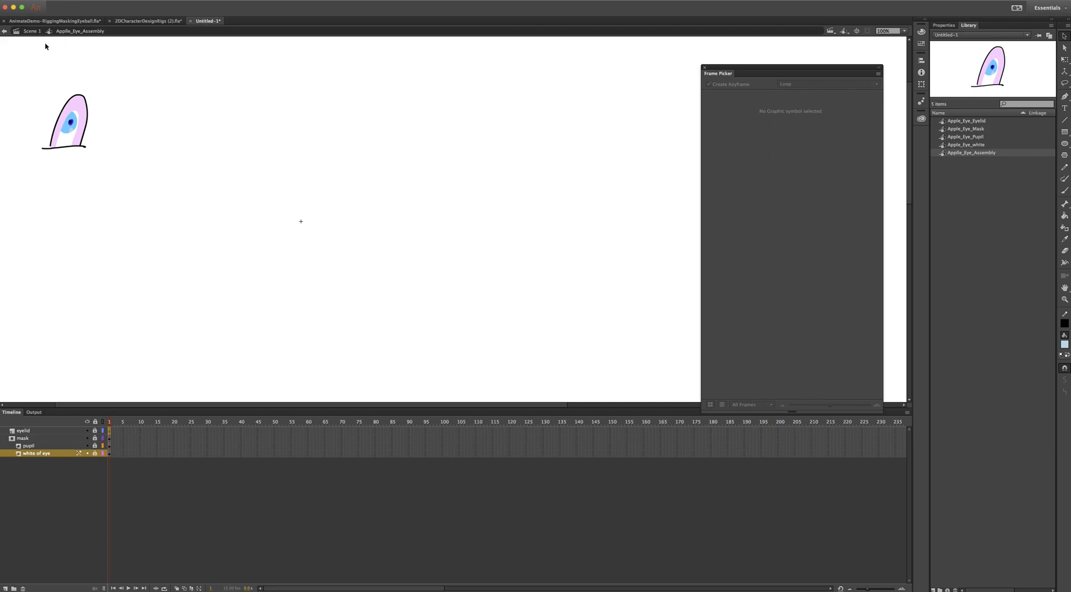
- Back in Scene 1, delete the emptied eyelid, mask, pupil and white of eye layers
left_click(32, 31)
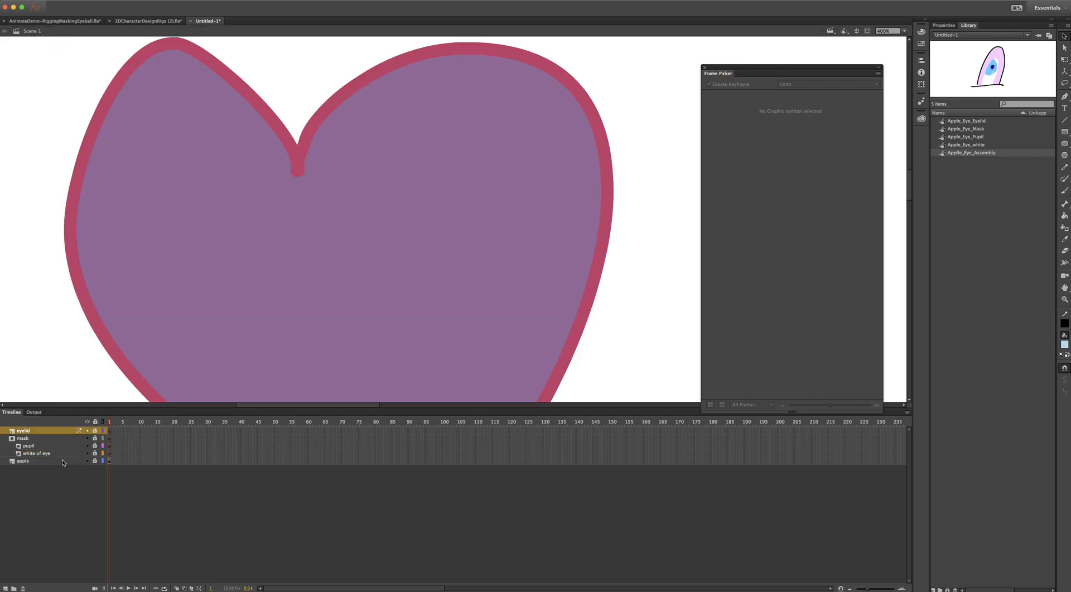
left_click(44, 454)
left_click(52, 431, "shift")
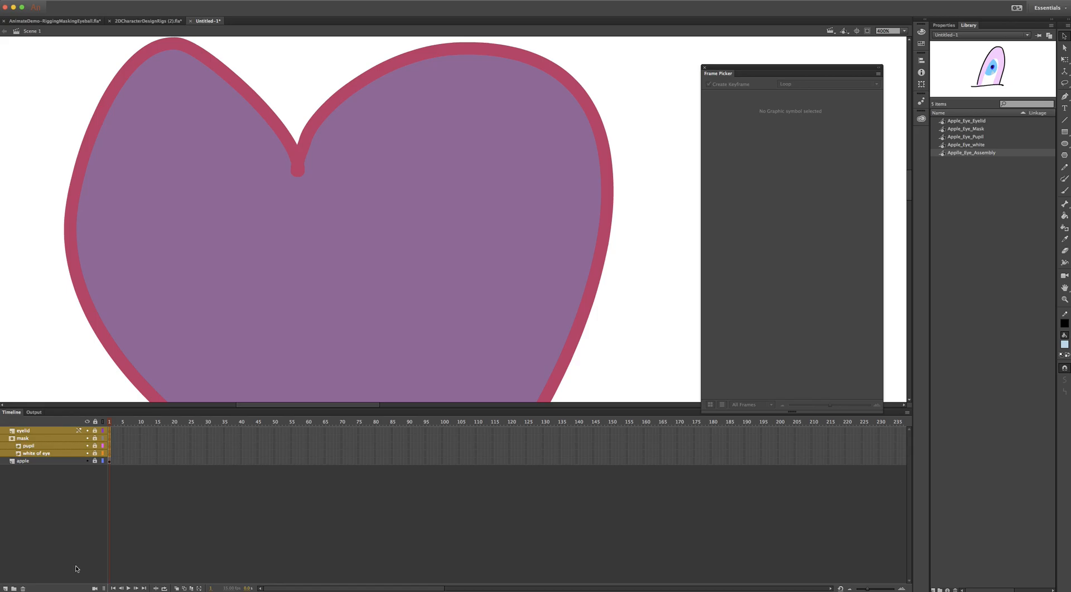
left_click(24, 588)
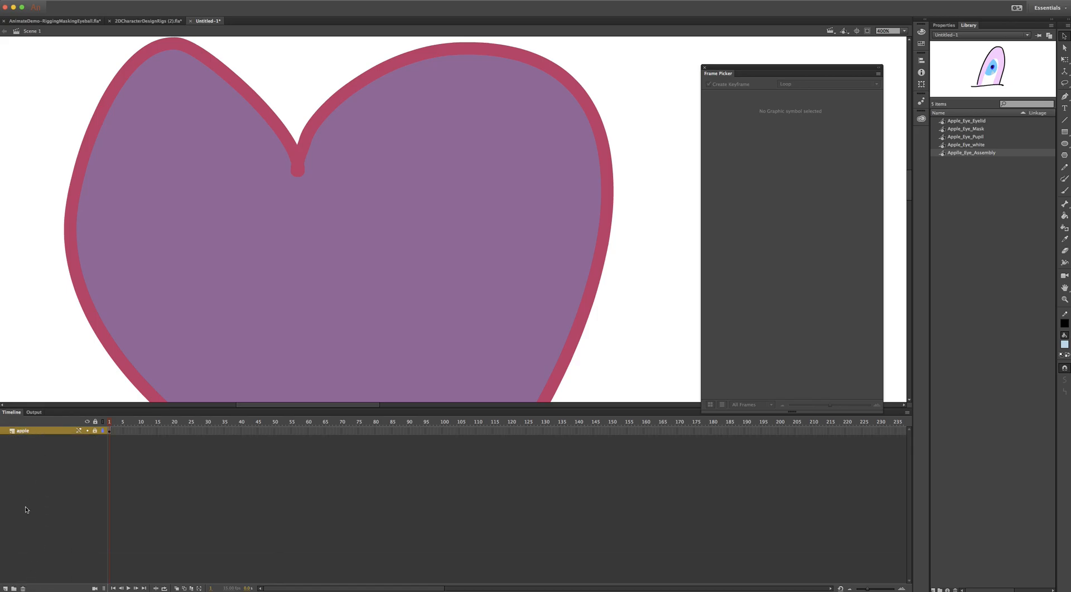
- Add a layer named applie_eye_assembly above the apple layer and place the Applie_Eye_Assembly symbol on the apple's face
left_click(6, 589)
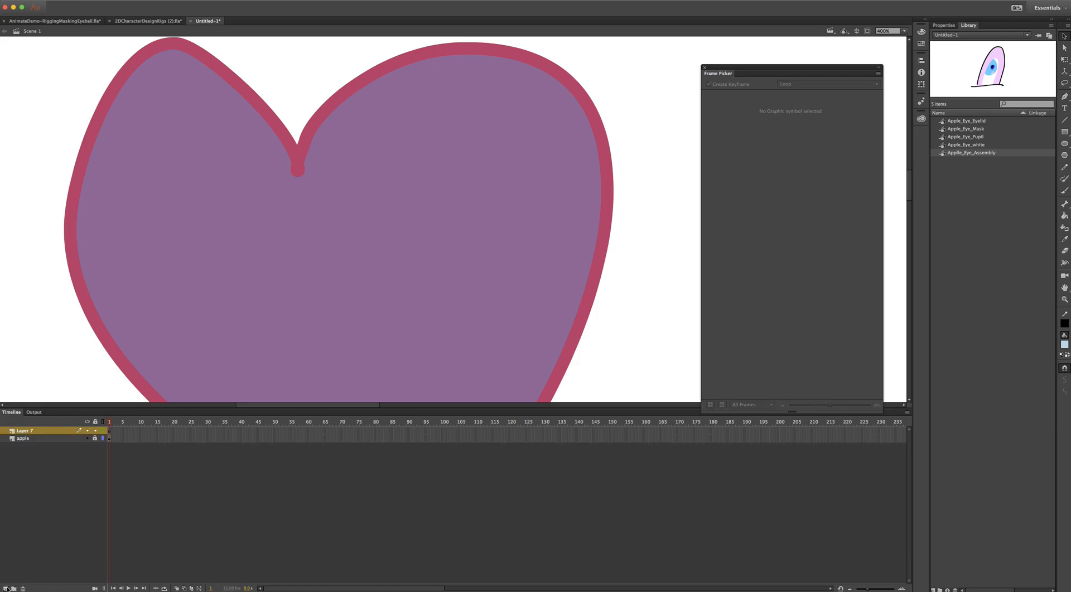
double_click(26, 431)
type("applle_eye_assembly")
key("Return")
left_click(968, 155)
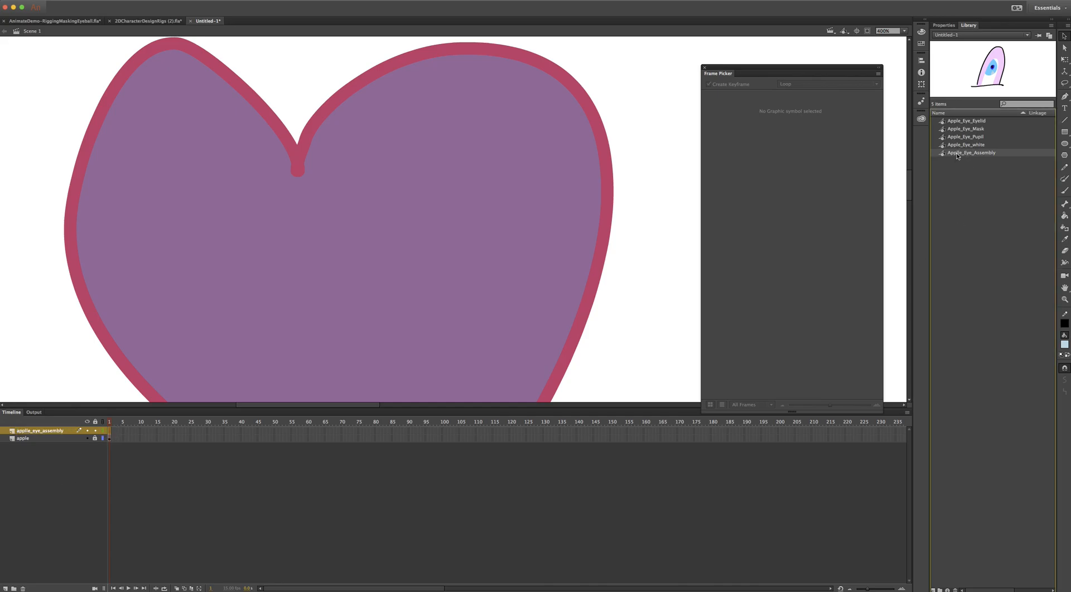
left_click_drag(956, 155, 394, 246)
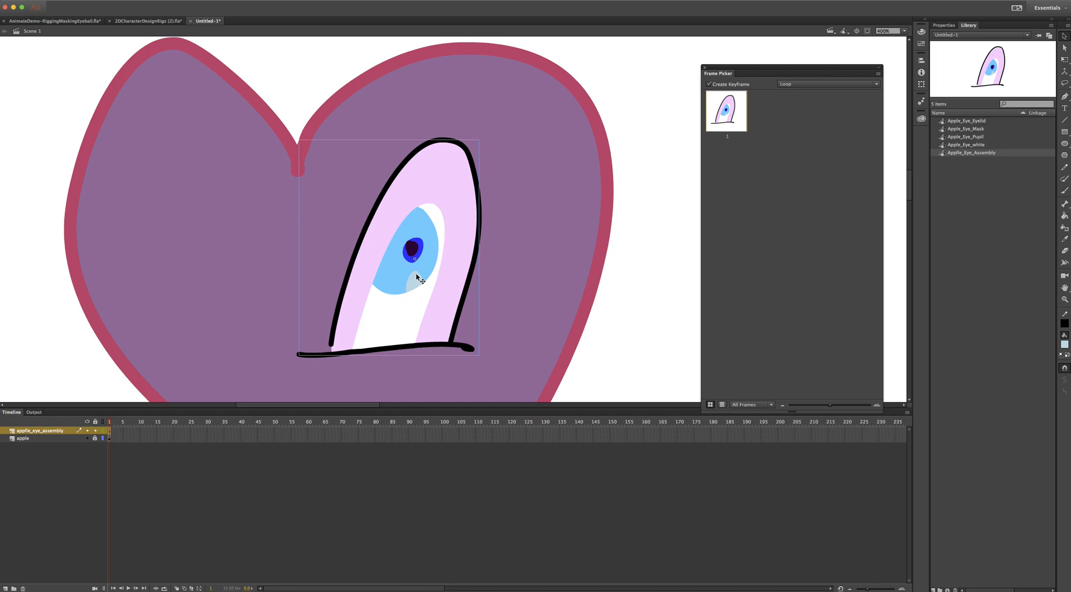
- Extend the applie_eye_assembly and apple layers to frame 40 and return to the first frame
key("z")
left_click(458, 304, "alt")
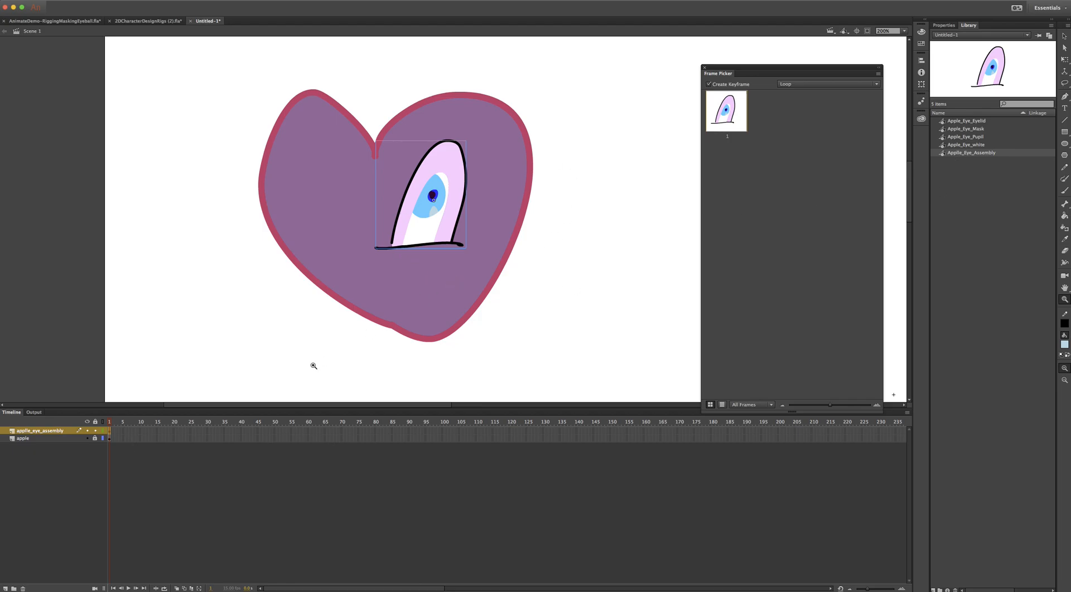
left_click(240, 431)
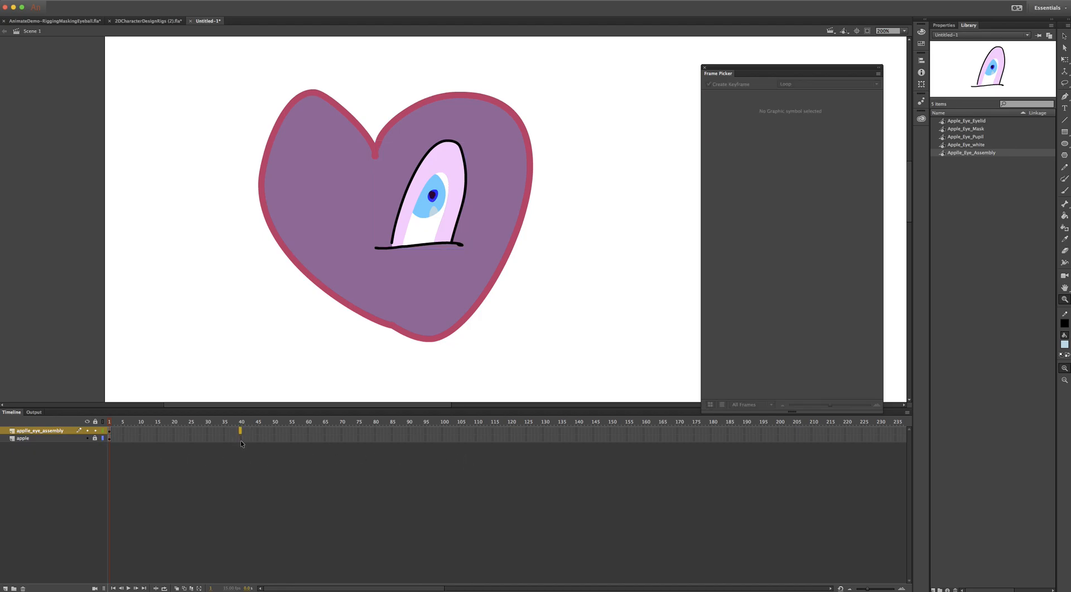
left_click(239, 439, "shift")
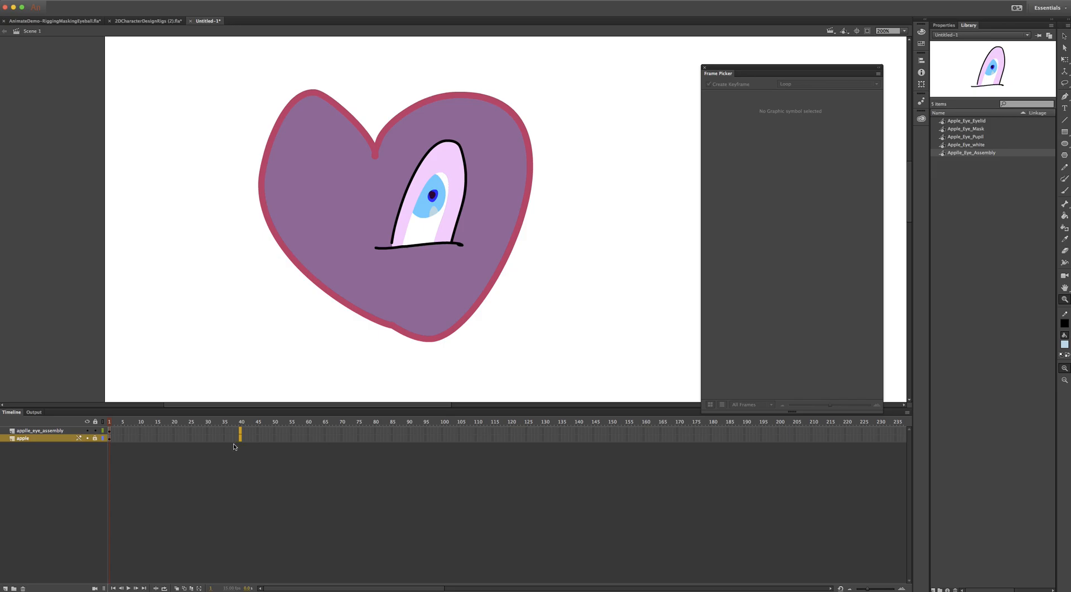
key("F5")
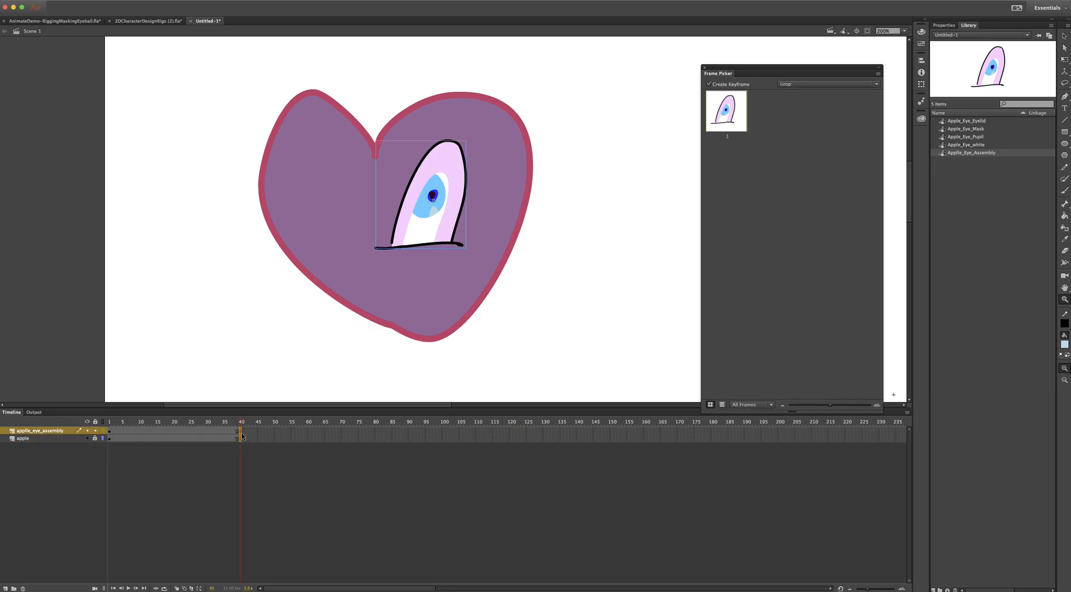
mouse_move(239, 421)
left_mouse_down()
mouse_move(173, 426)
mouse_move(244, 425)
left_mouse_up()
left_click(113, 432)
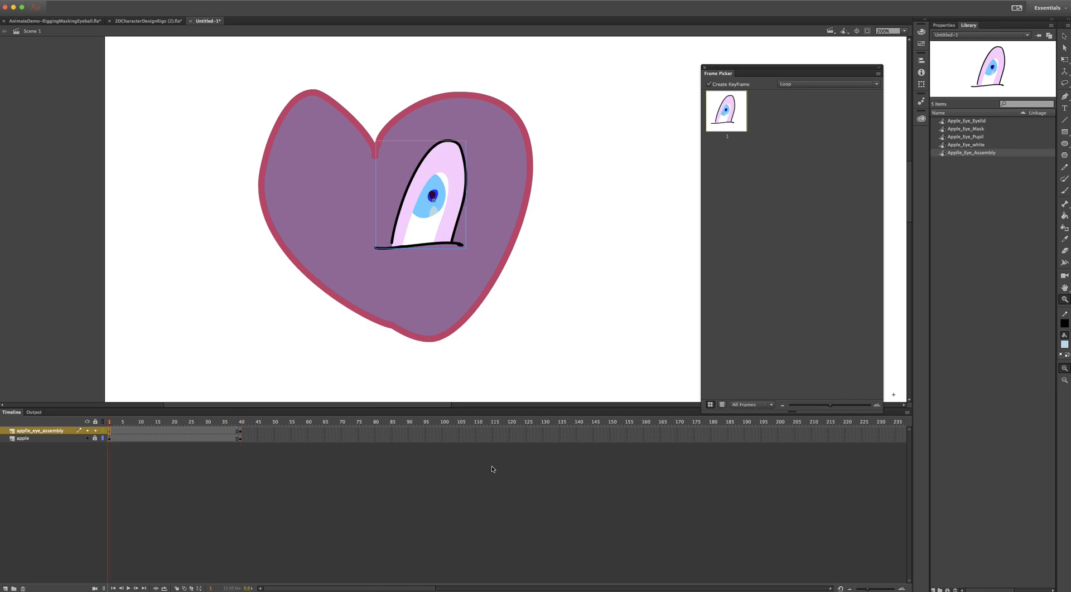
- Open the eye assembly instance for editing in place and extend all four of its layers to frame 40
key("v")
double_click(436, 230)
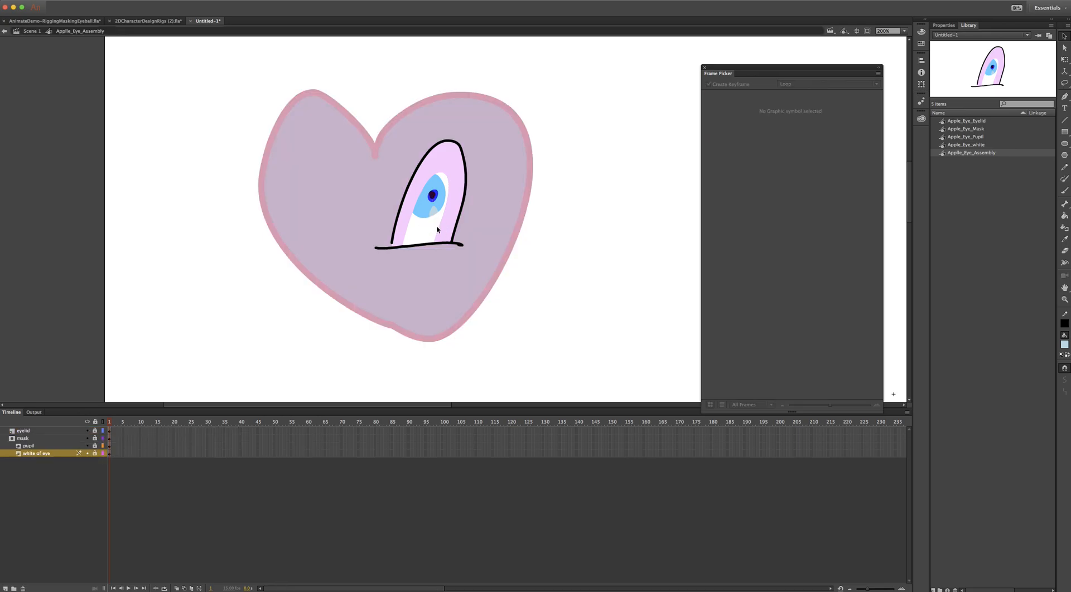
left_click(239, 429)
left_click(239, 453, "shift")
key("F5")
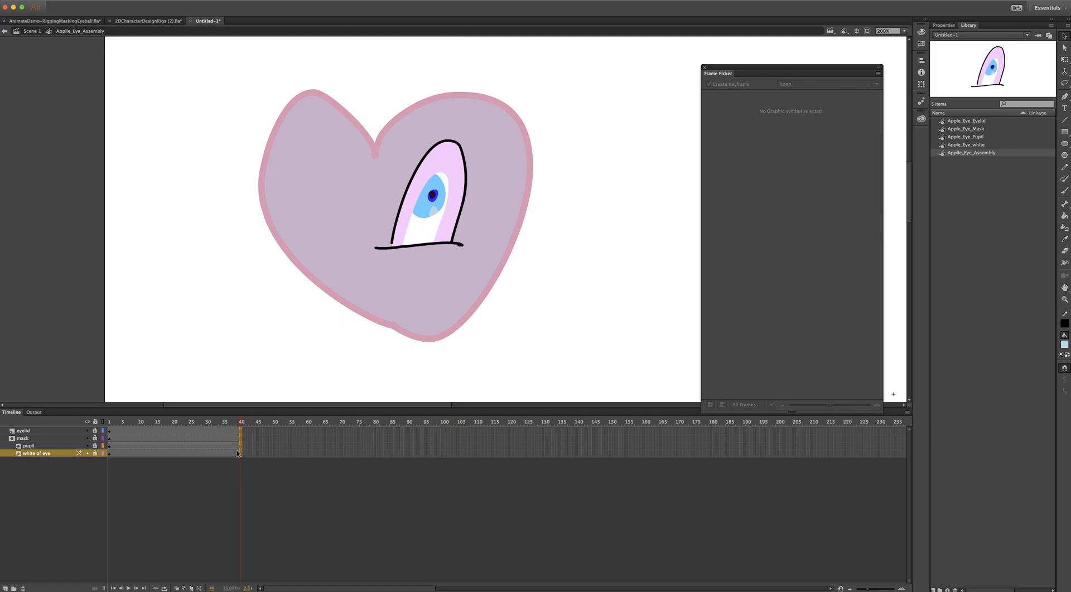
- Check the pupil layer at frame 5 against the eyeball layers of the LizzyEyesBoth rig in 2DCharacterDesignRigs (2).fla
left_click(123, 446)
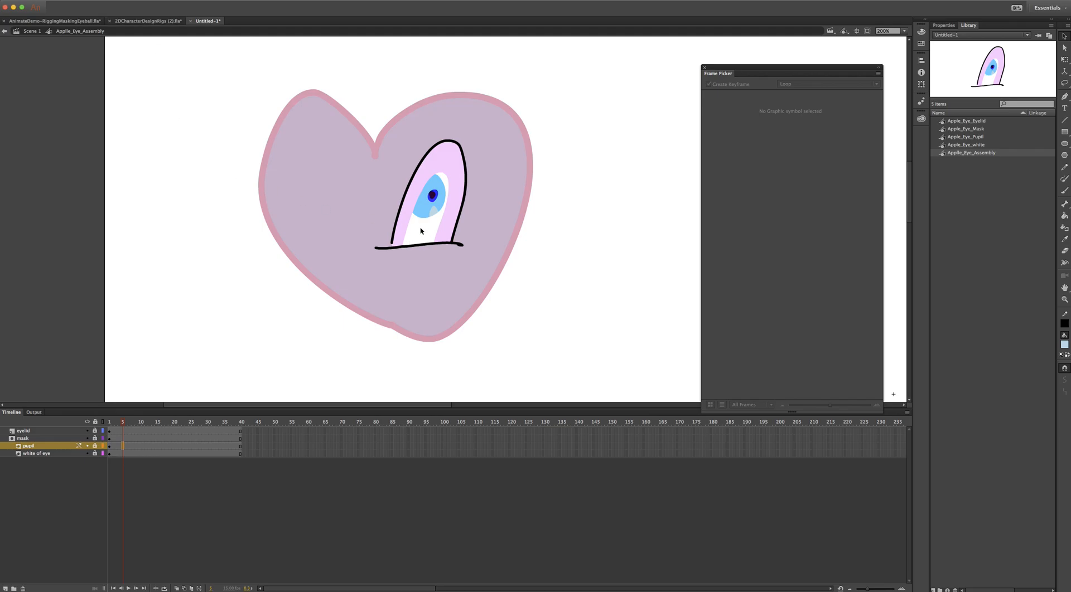
left_click(161, 22)
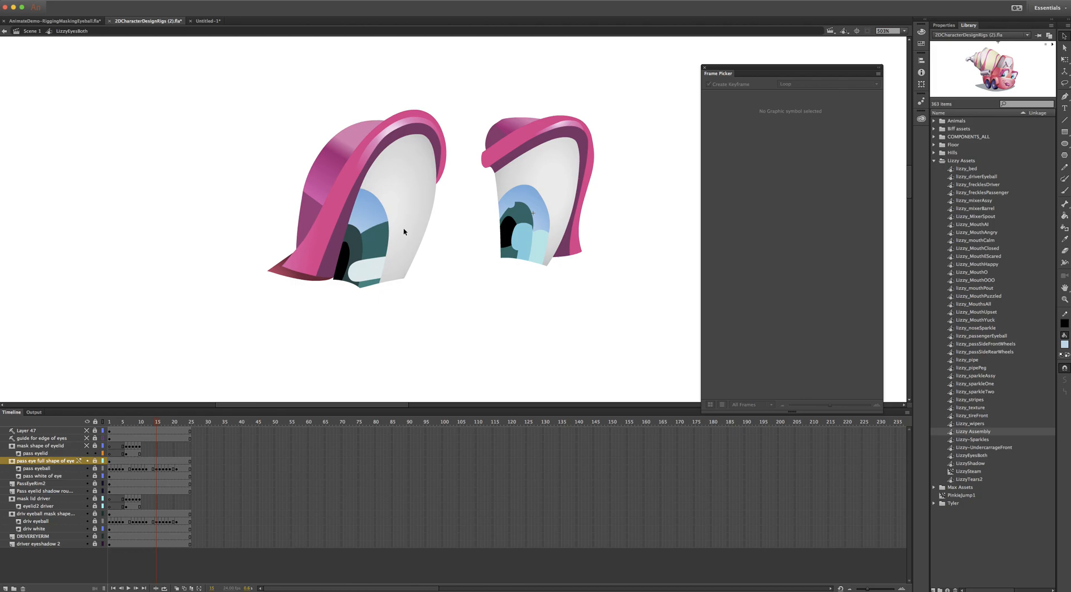
left_click(207, 21)
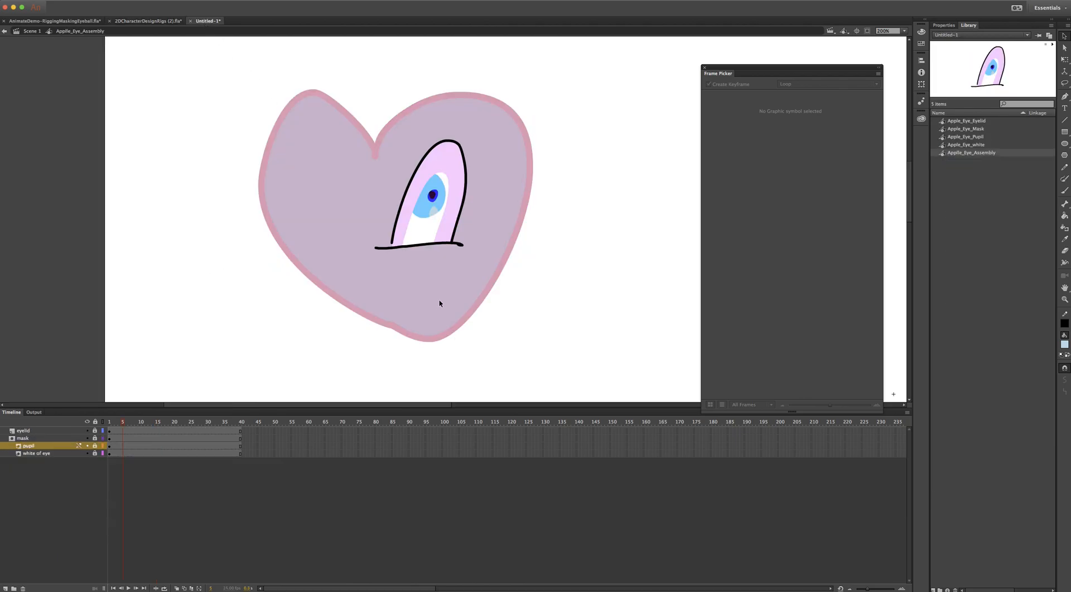
- Unlock the white of eye layer, select its first frame, and hide the eyelid, mask and pupil layers
left_click(95, 453)
left_click(109, 454)
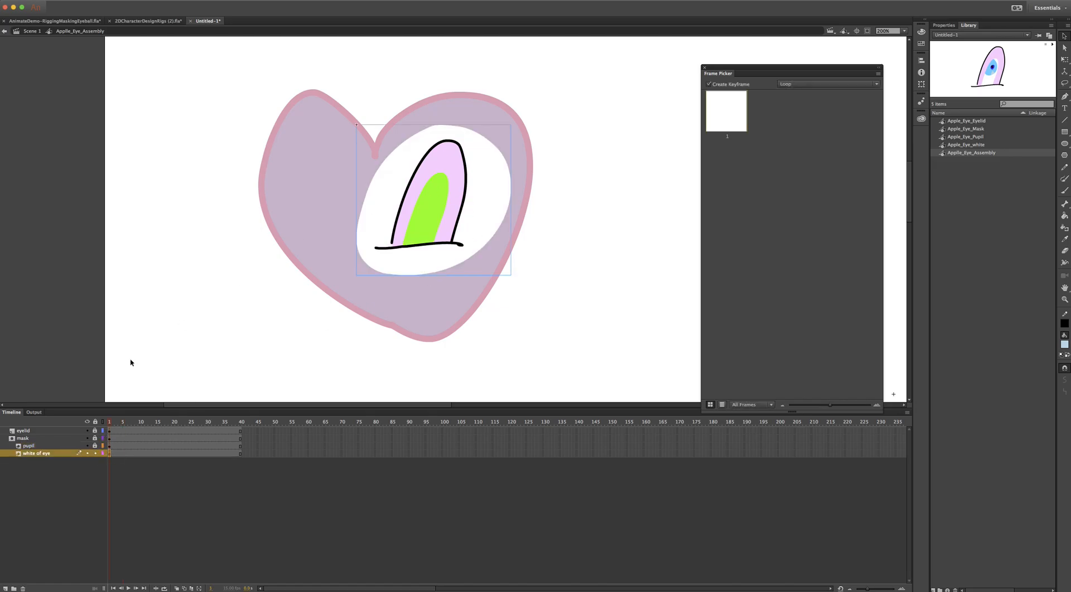
left_click_drag(87, 431, 87, 446)
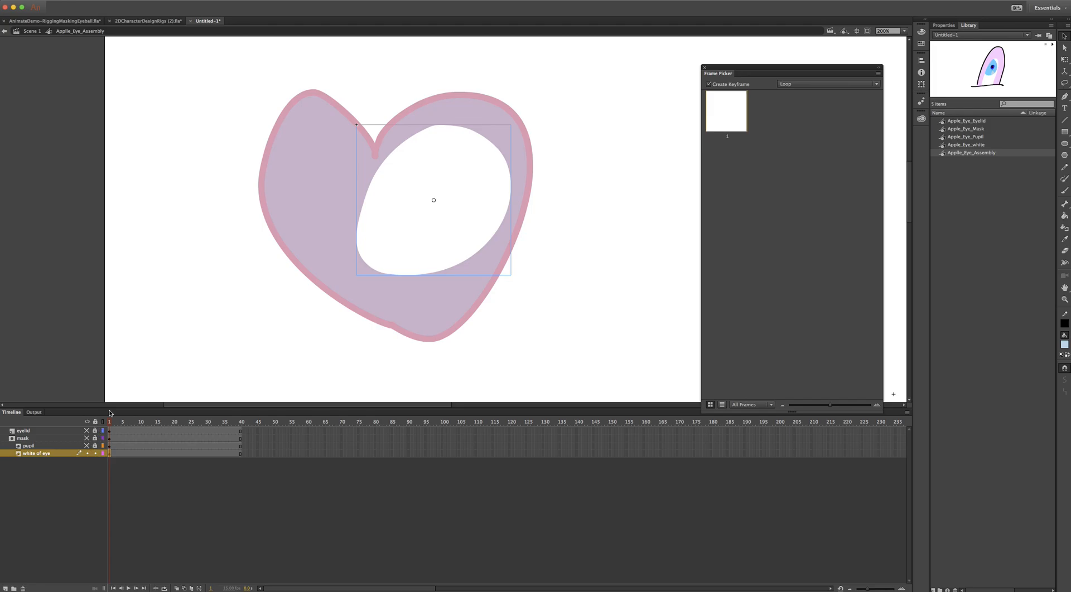
- Set the fill color to a radial gradient running from white at the center to grey #777777 at the edge
left_click(922, 43)
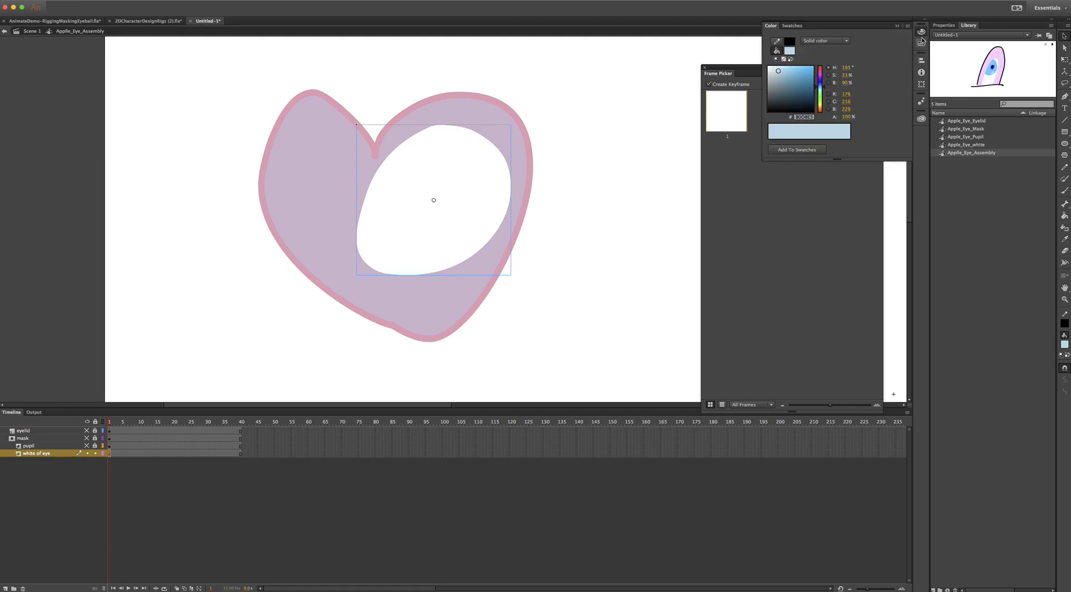
left_click(847, 41)
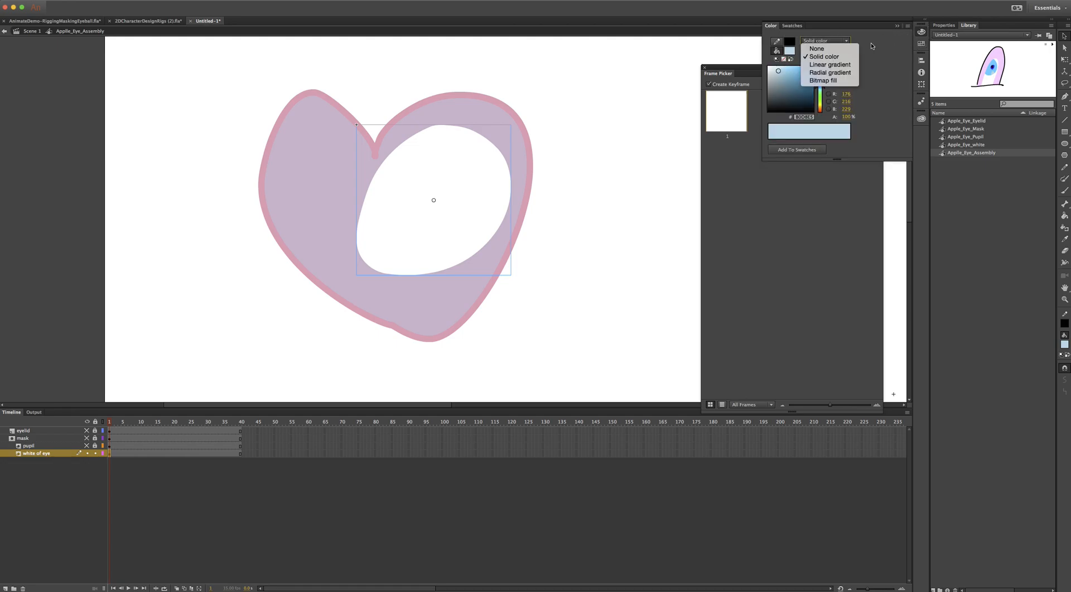
left_click(845, 73)
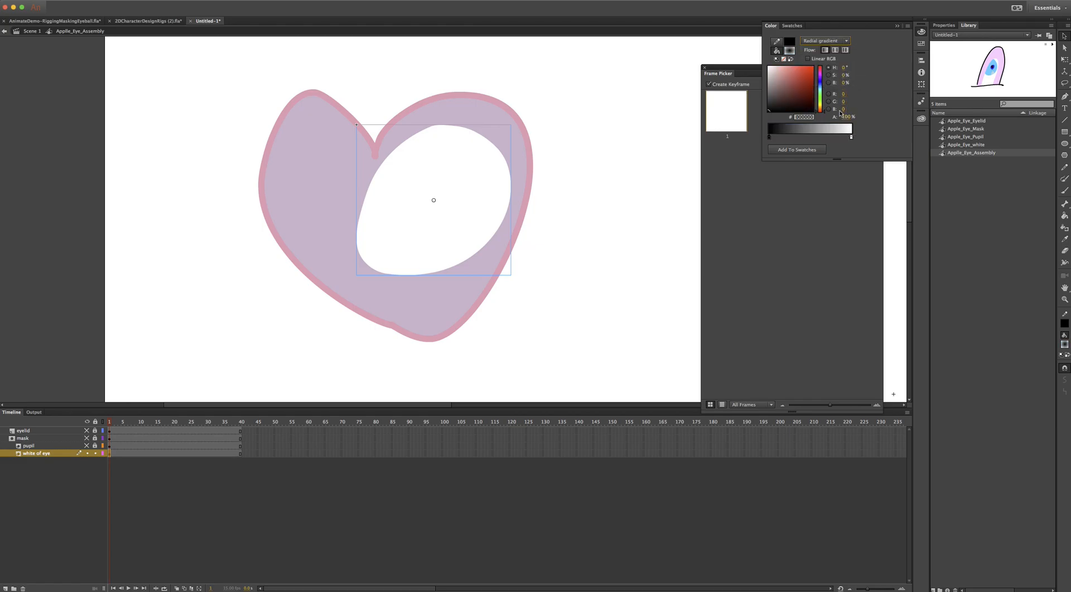
left_click_drag(770, 138, 748, 139)
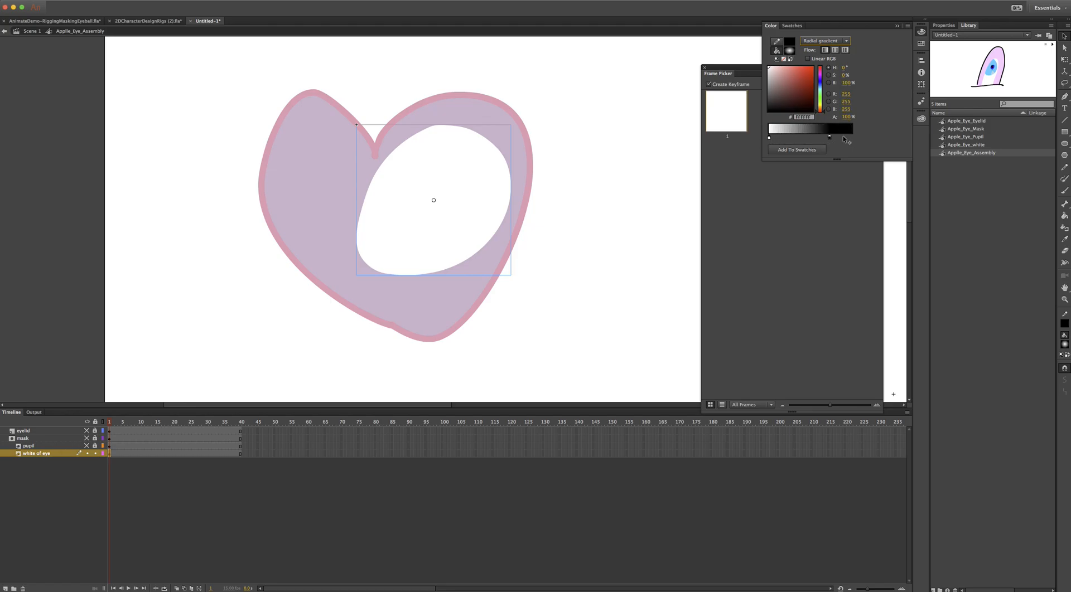
left_click_drag(830, 137, 851, 138)
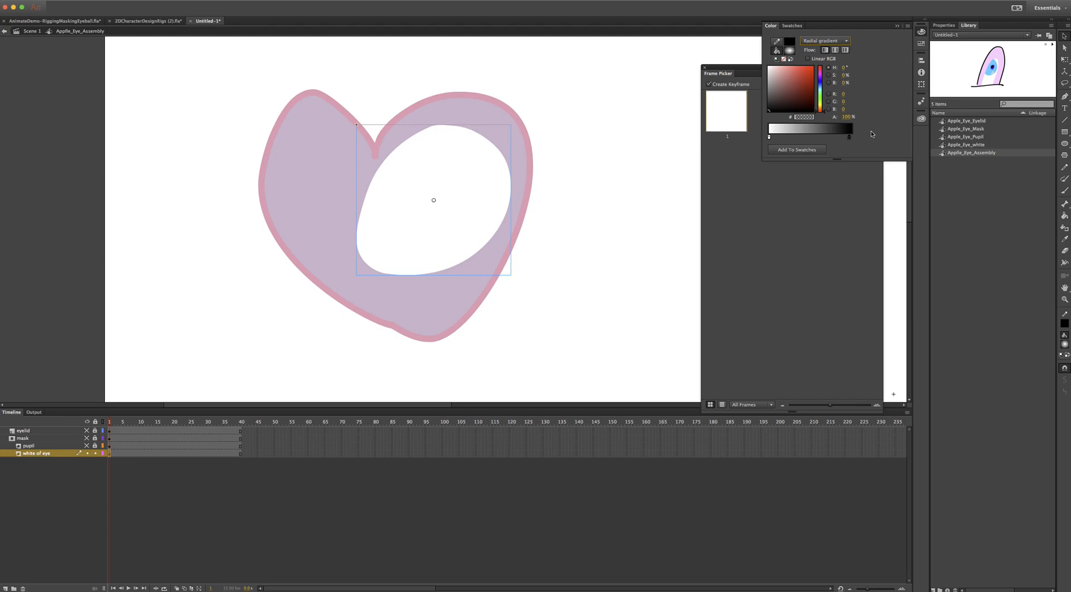
mouse_move(769, 109)
left_mouse_down()
mouse_move(766, 78)
mouse_move(769, 90)
left_mouse_up()
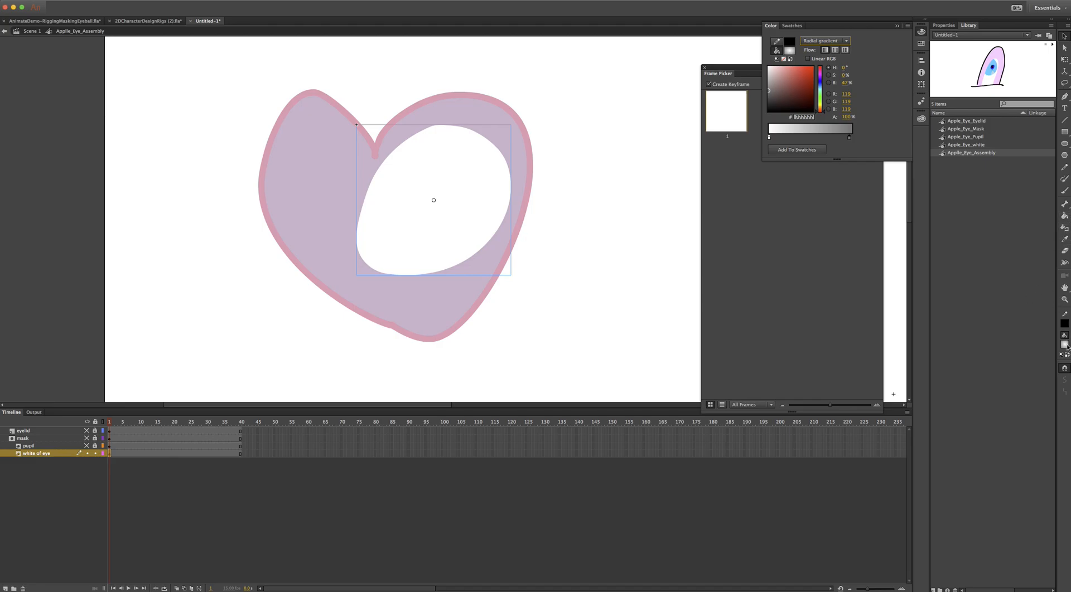
- Open the Apple_Eye_white symbol for editing in place and fill the eye shape with the radial gradient using the Paint Bucket
left_click(1065, 216)
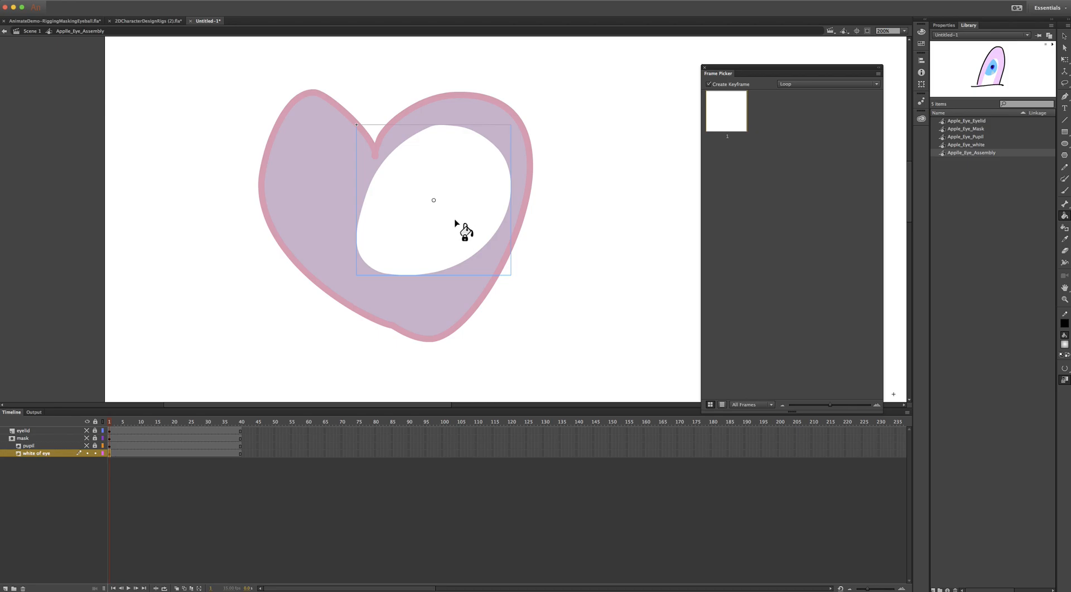
key("v")
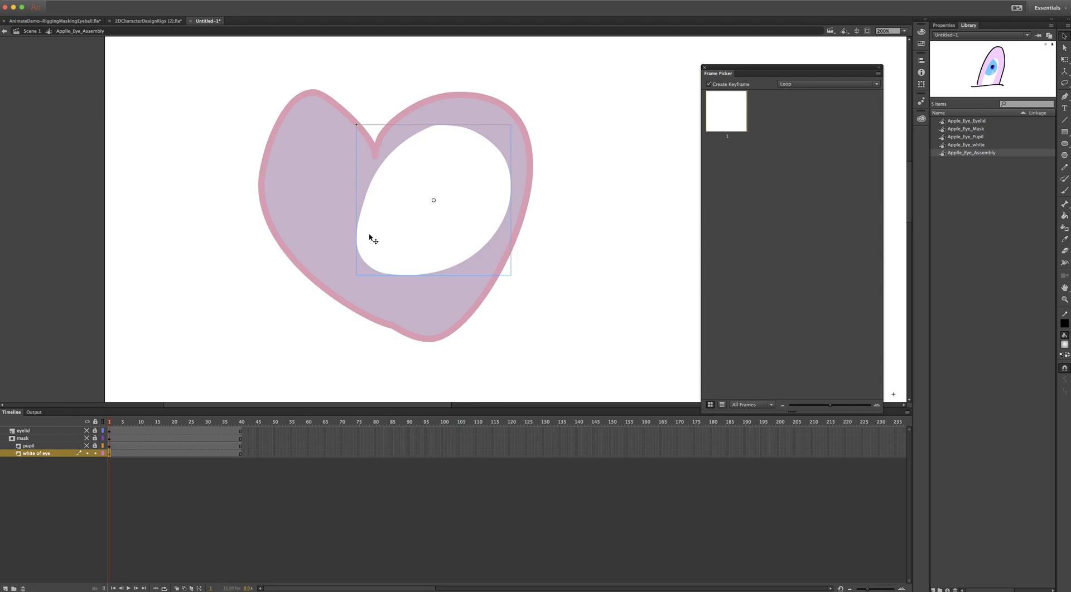
double_click(444, 224)
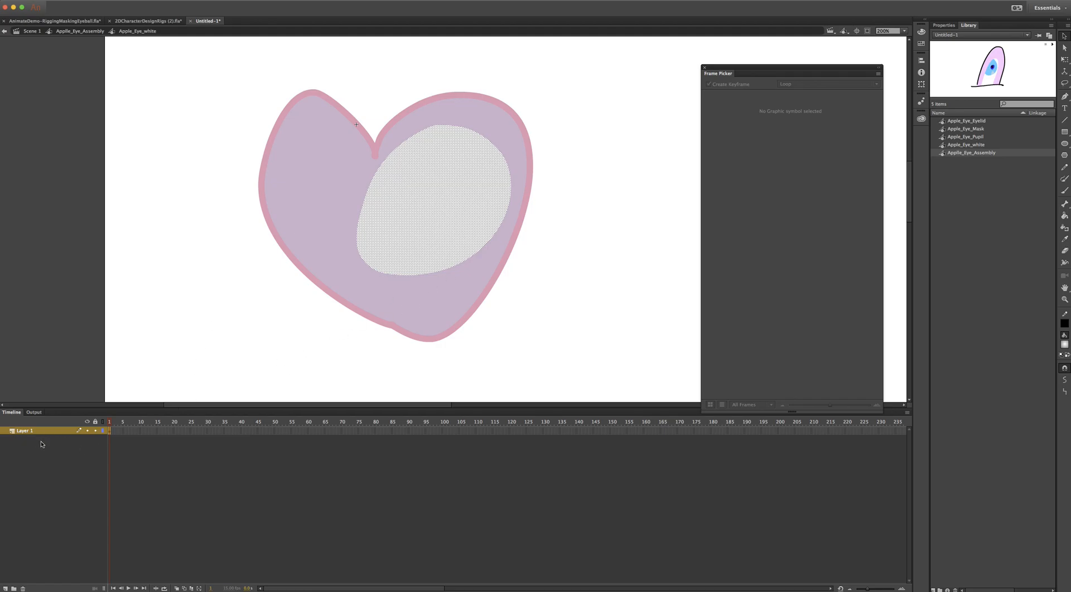
left_click(46, 455)
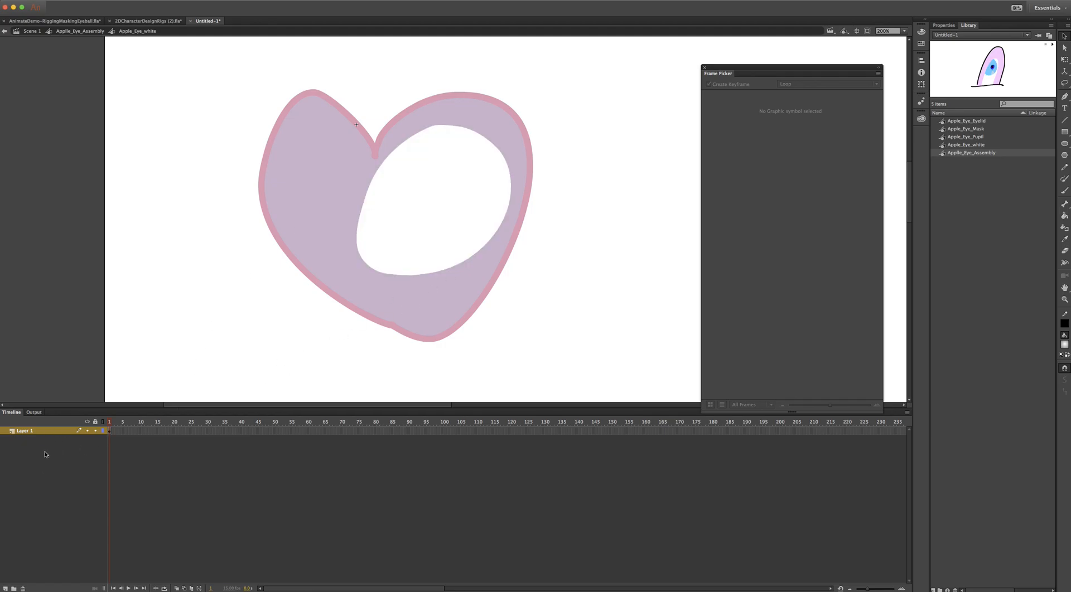
key("k")
left_click(447, 229)
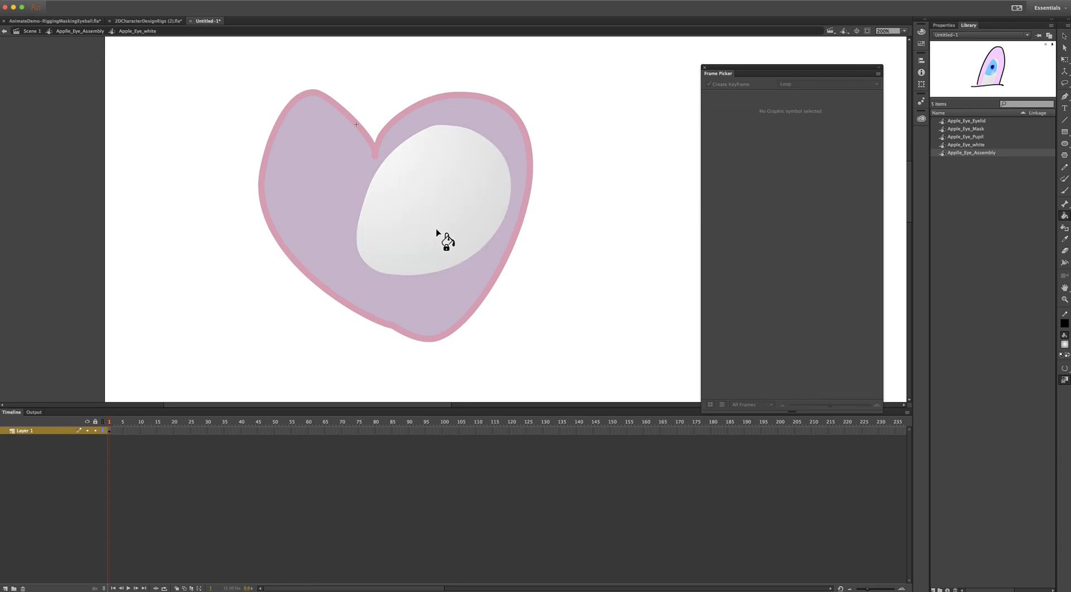
- Shrink, narrow, rotate and center the radial gradient on the white of the eye with the Gradient Transform tool
key("f")
left_click(1062, 61)
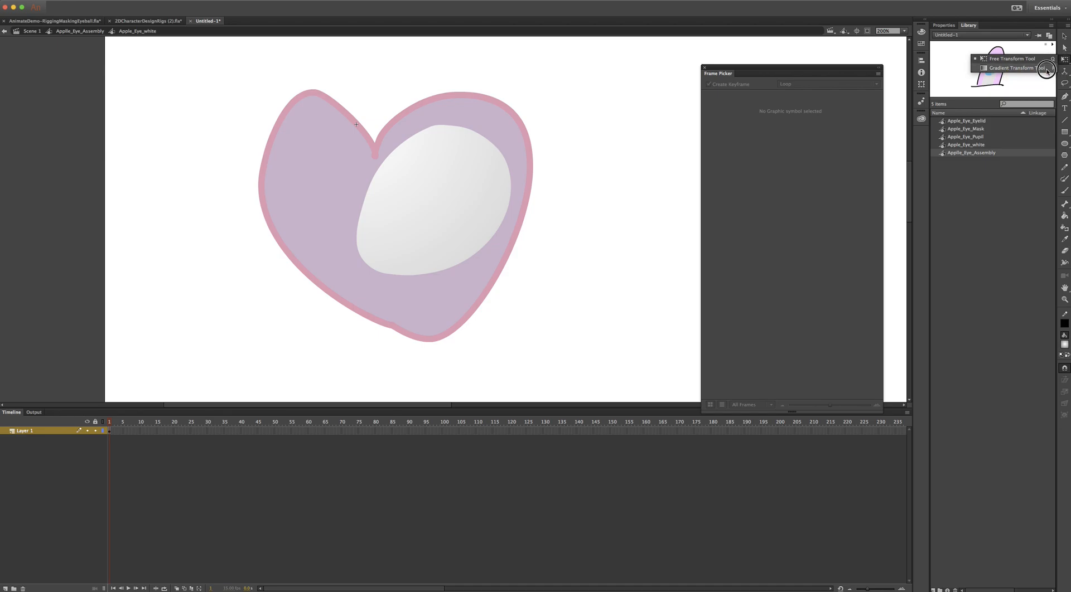
left_click(1048, 69)
left_click(442, 206)
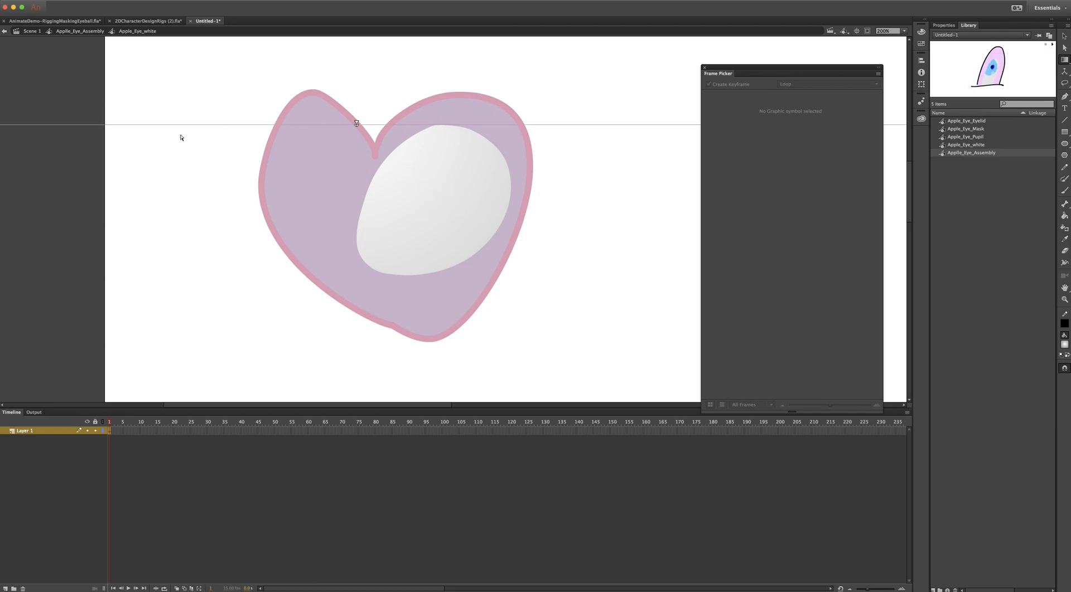
key("z")
left_click(432, 238, "alt")
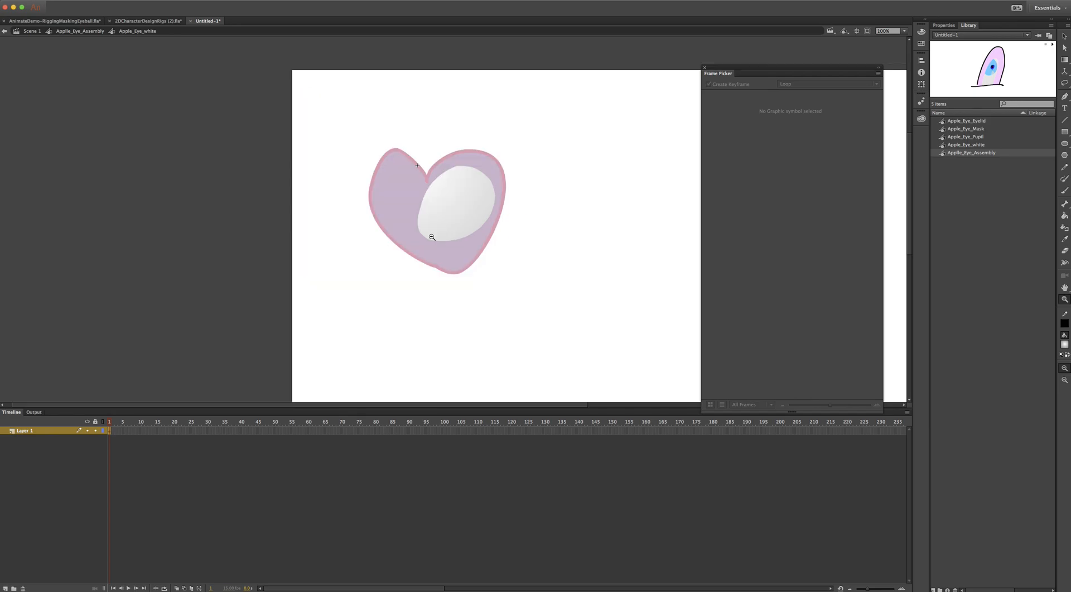
left_click(435, 241, "alt")
left_click(1065, 60)
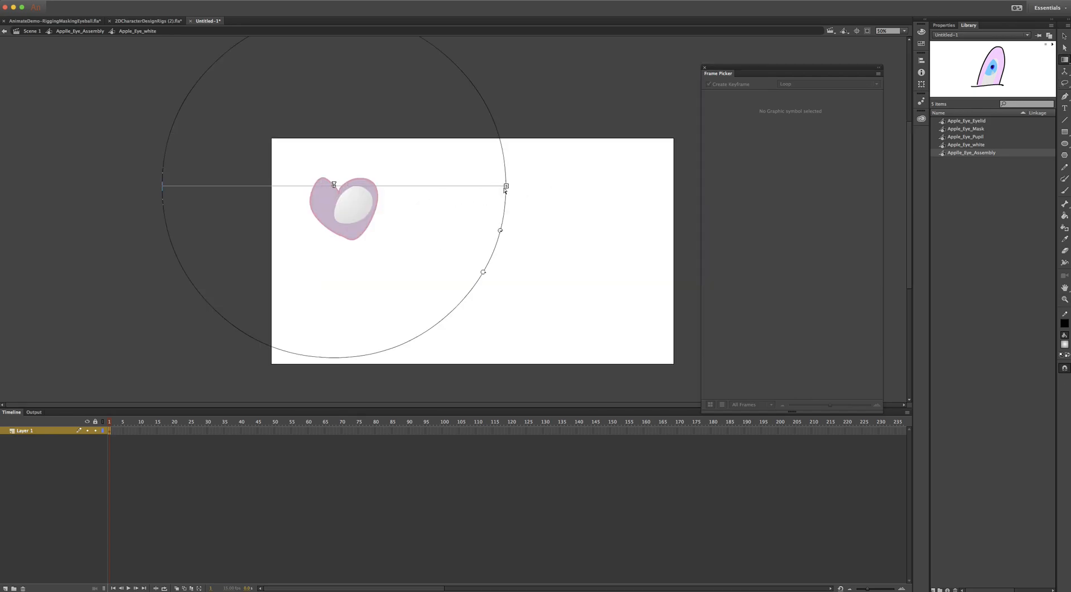
left_click_drag(504, 188, 417, 186)
left_click_drag(409, 275, 382, 212)
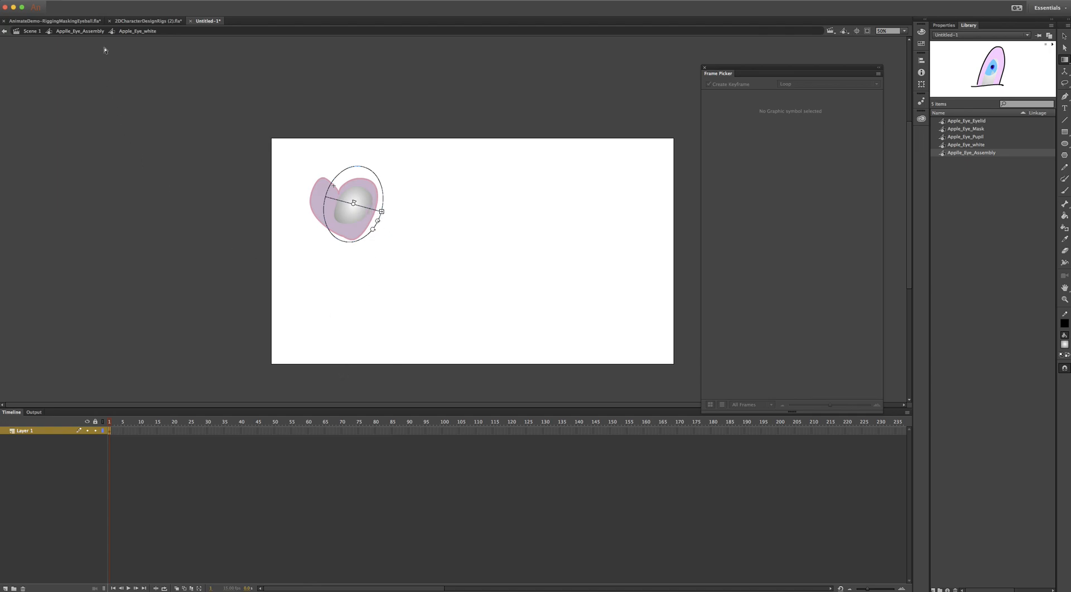
- Return to the eye assembly, show the eyelid, mask and pupil layers, and lock the white of eye layer to preview the masked eye
left_click(79, 31)
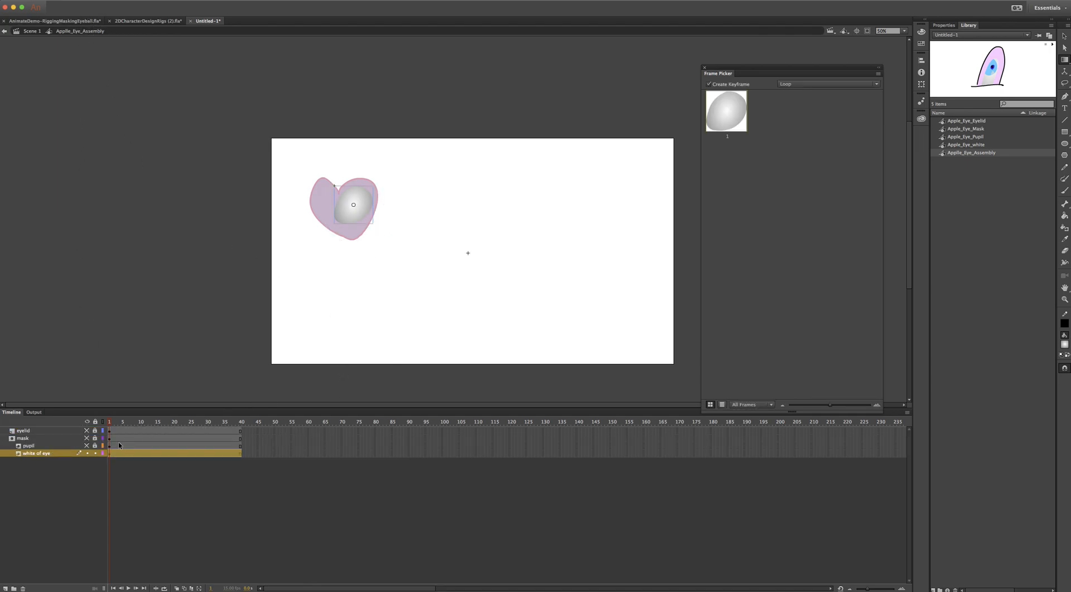
left_click_drag(87, 446, 86, 432)
left_click(95, 454)
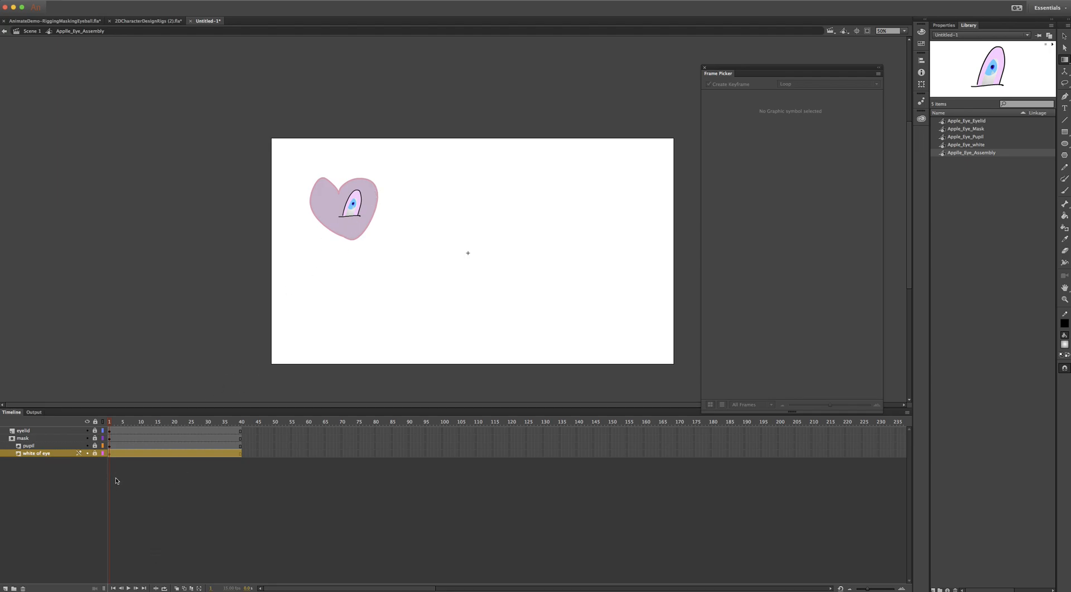
left_click(364, 208)
left_click(400, 205)
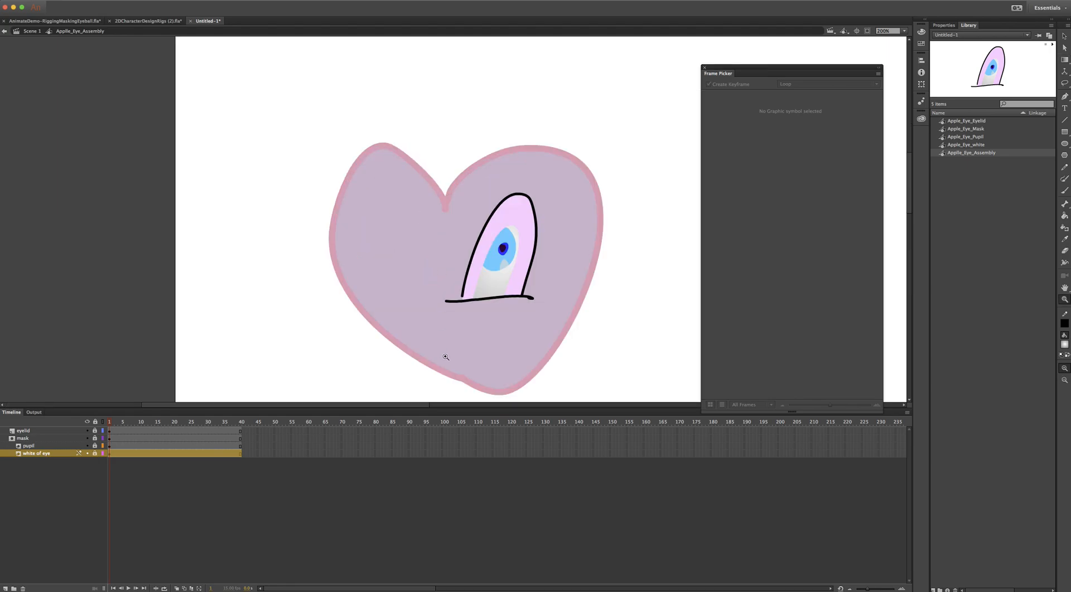
- Unlock the white of eye and pupil layers and display the mask layer as an outline, keeping the eyelid fully drawn
left_click(96, 453)
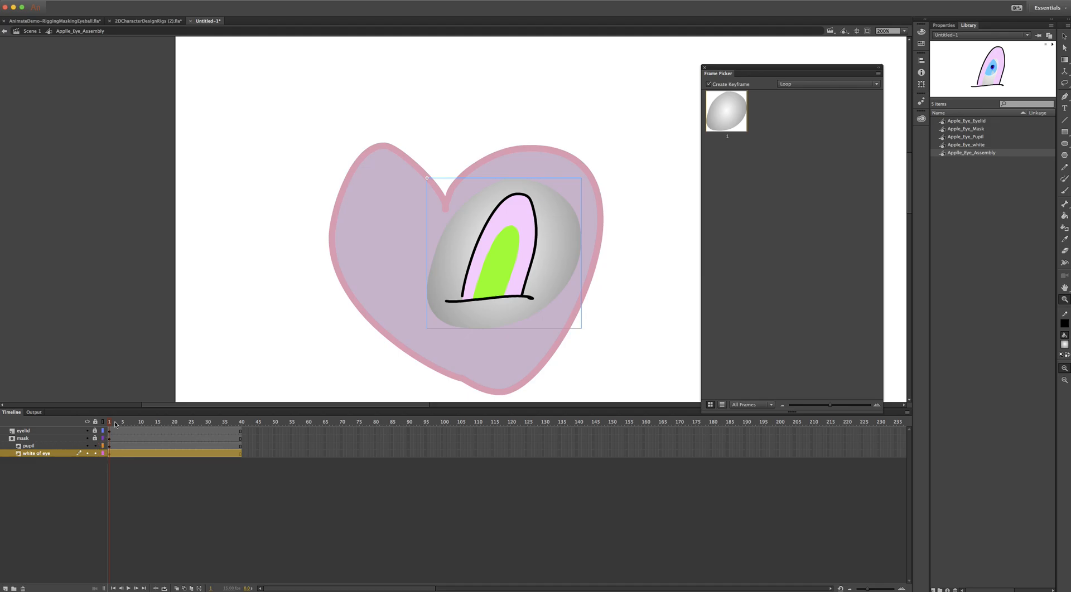
left_click(103, 431)
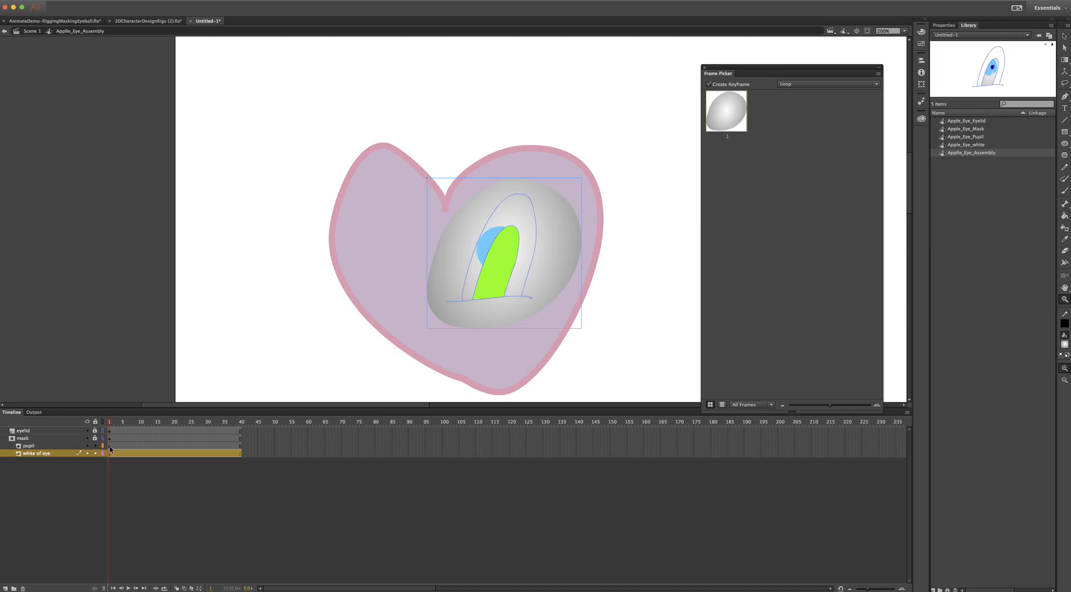
left_click(102, 431)
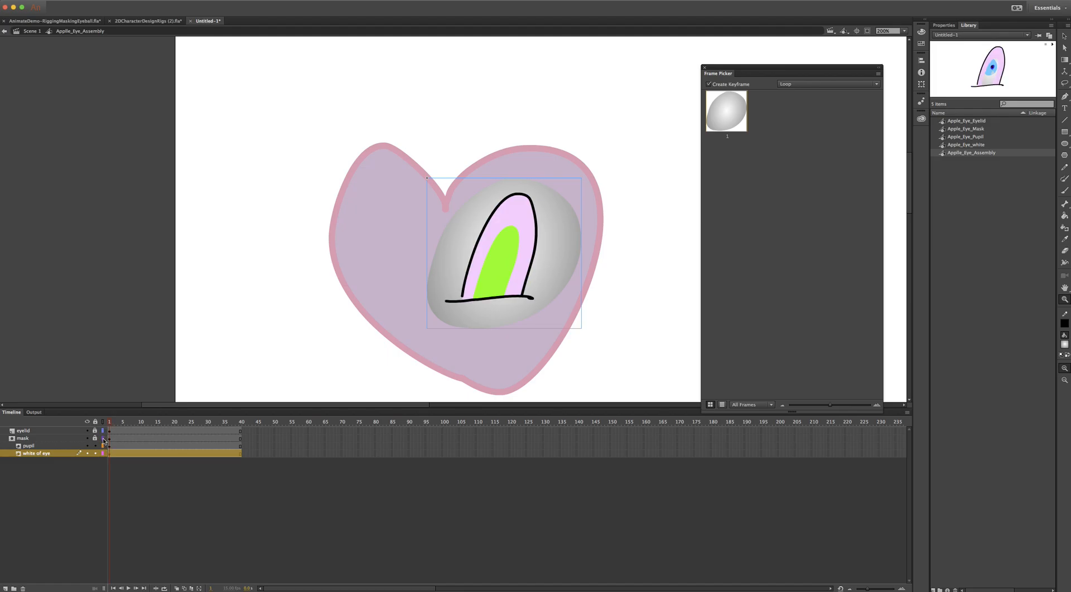
left_click(103, 438)
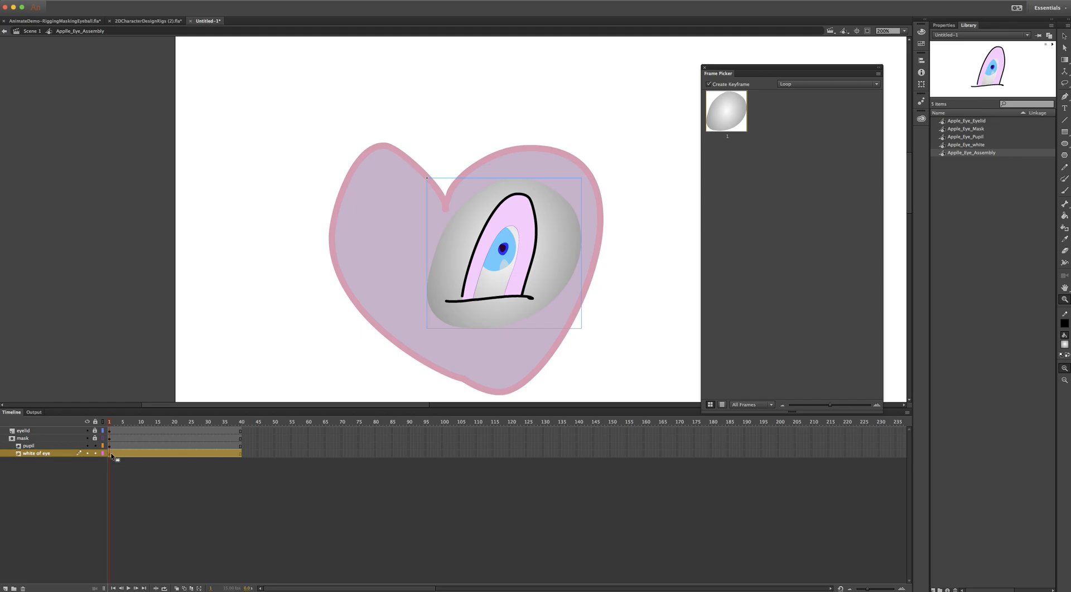
- Insert keyframes at frame 4 on the pupil and white of eye layers and shift both toward the right side of the eye
left_click(119, 447)
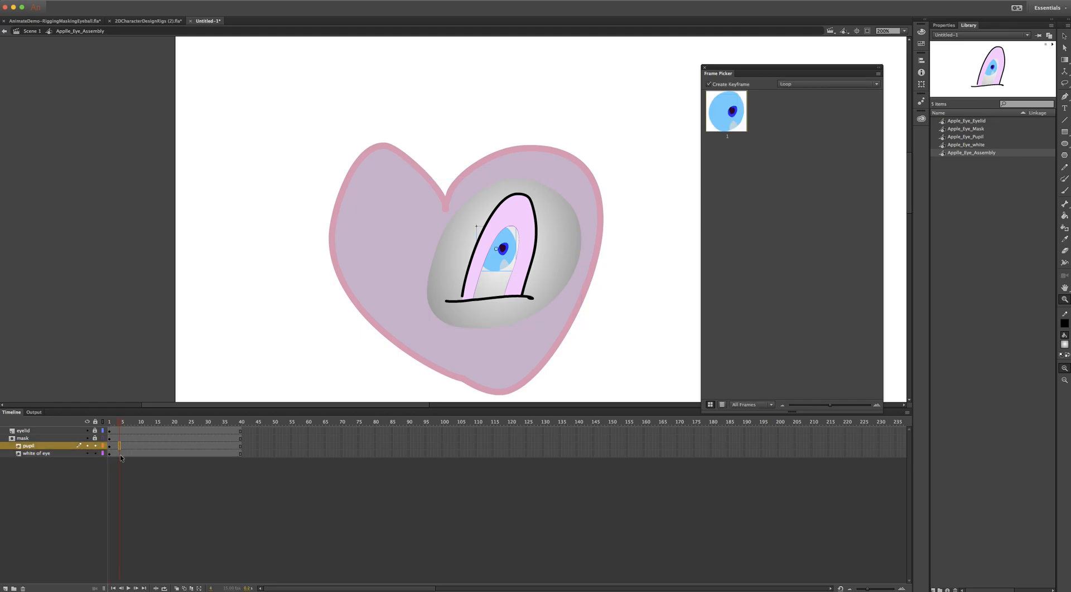
left_click(119, 454)
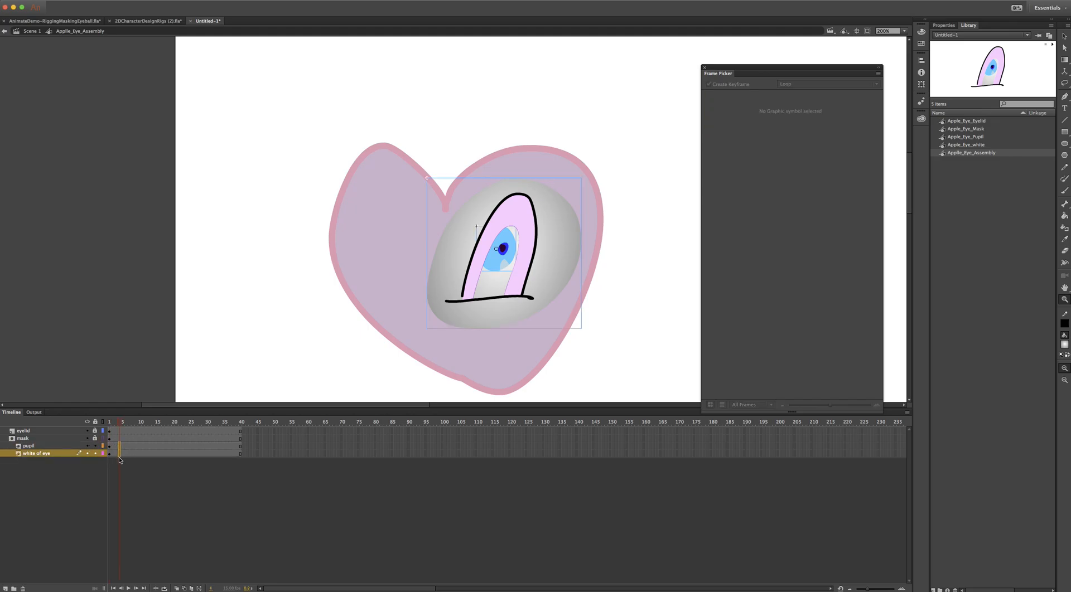
key("F6")
key("v")
left_click_drag(501, 266, 512, 261)
left_click(139, 447)
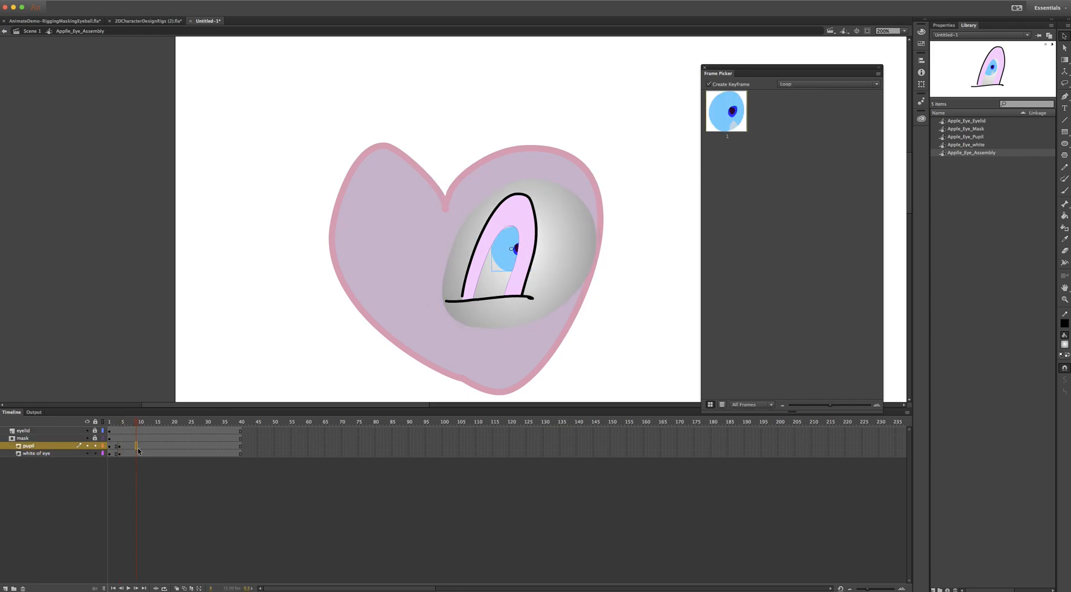
left_click(138, 453)
left_click_drag(505, 264, 505, 275)
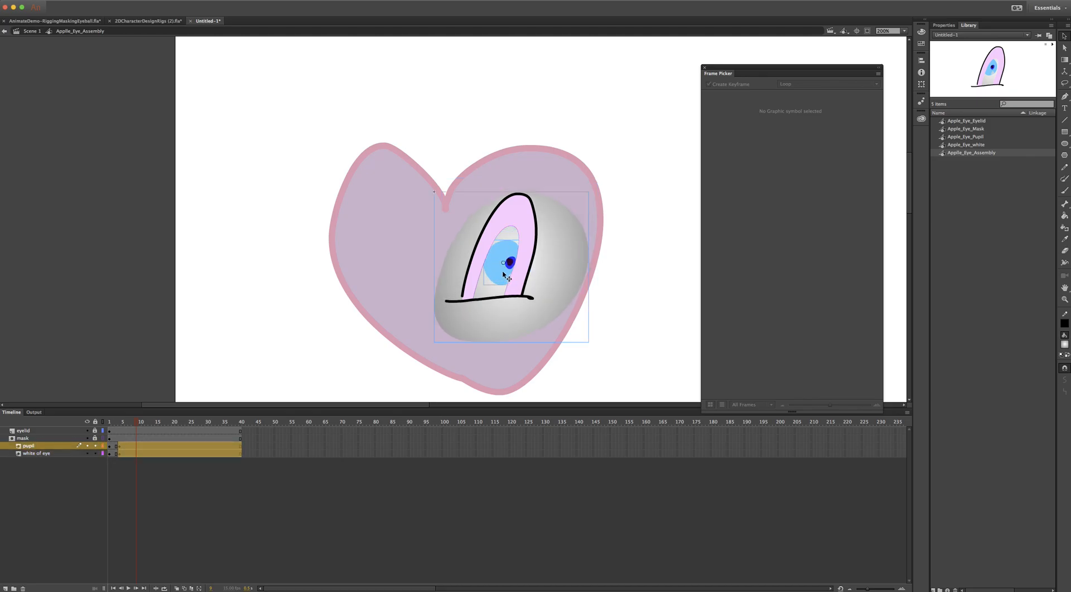
key("ctrl+z")
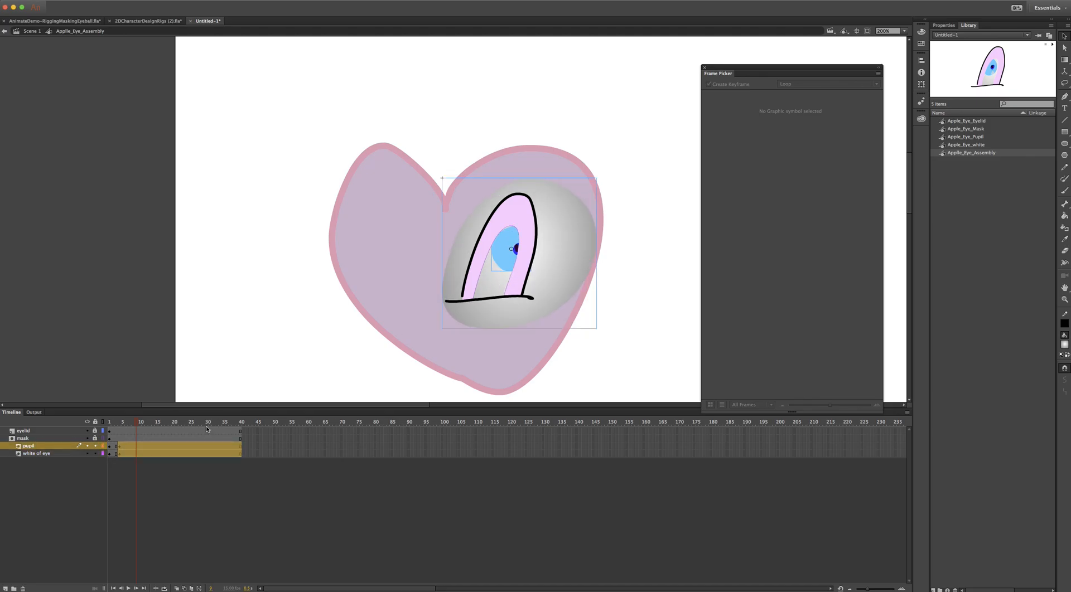
left_click(136, 447)
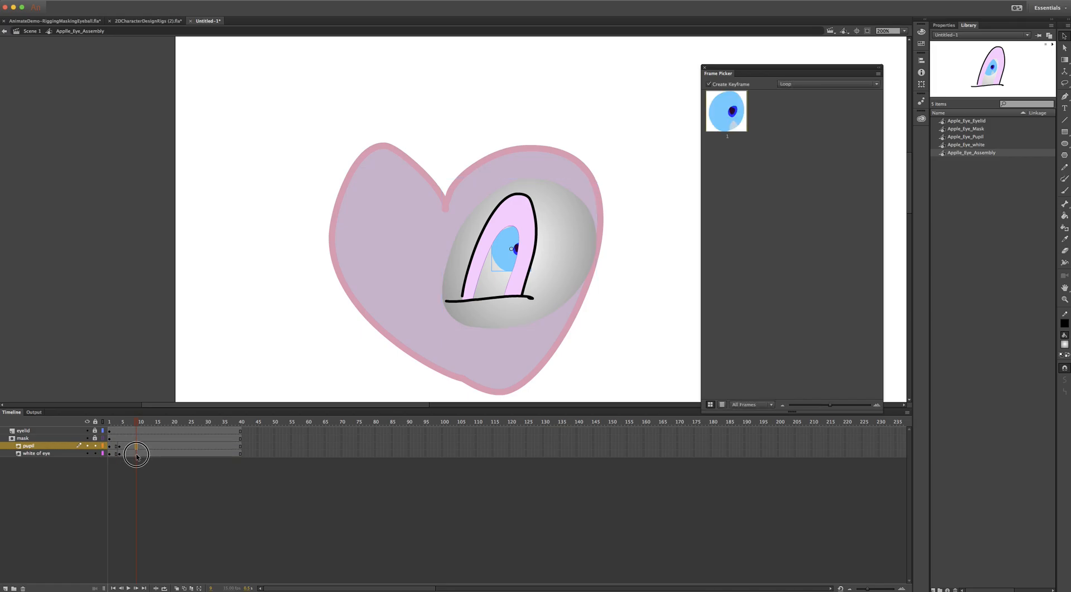
left_click(136, 454)
left_click(129, 447)
left_click_drag(129, 448, 123, 448)
left_click(130, 455)
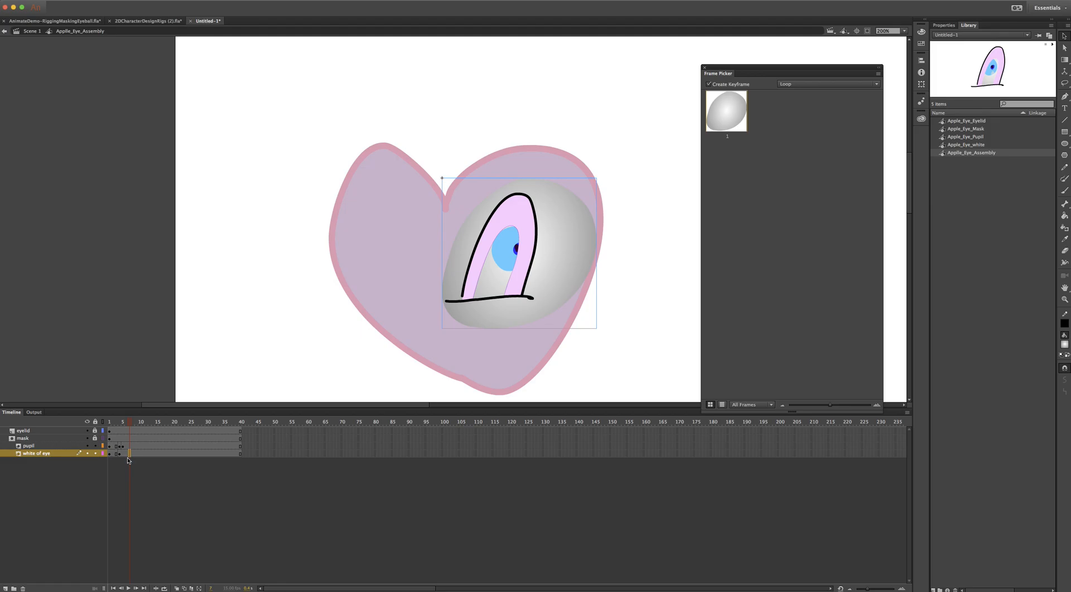
key("super+z")
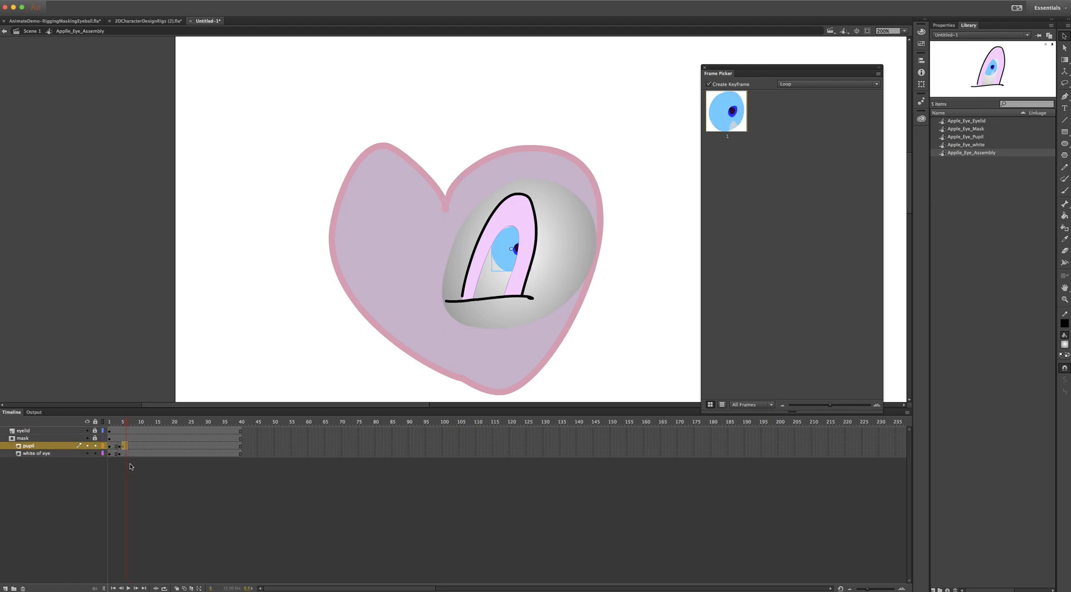
left_click(137, 454)
left_click(131, 447)
left_click(135, 454)
key("super+z")
left_click(137, 455)
- Add keyframes at frame 6 on the pupil and white of eye layers and move both down and slightly left
left_click(126, 447)
left_click(125, 455)
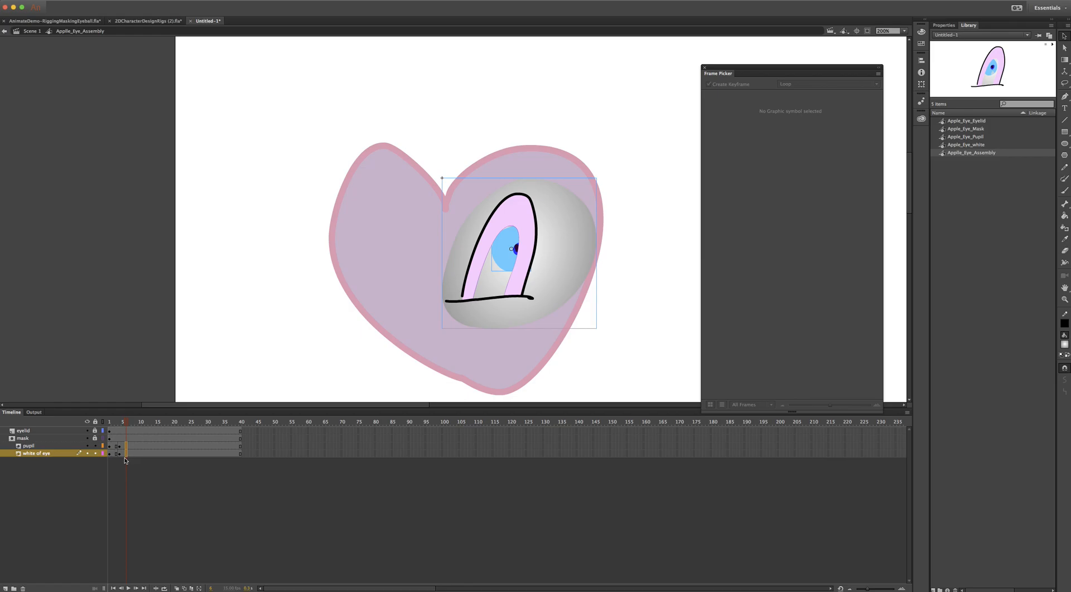
left_click_drag(511, 262, 498, 266)
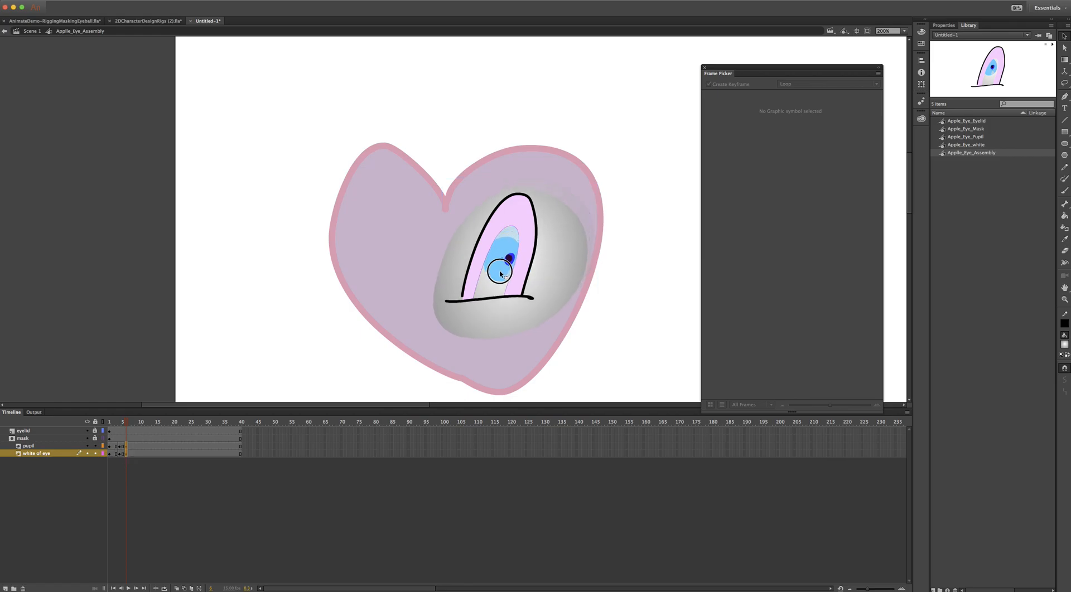
- Add keyframes at frame 10 on the pupil and white of eye layers and move both toward the lower left of the eye
left_click(141, 446)
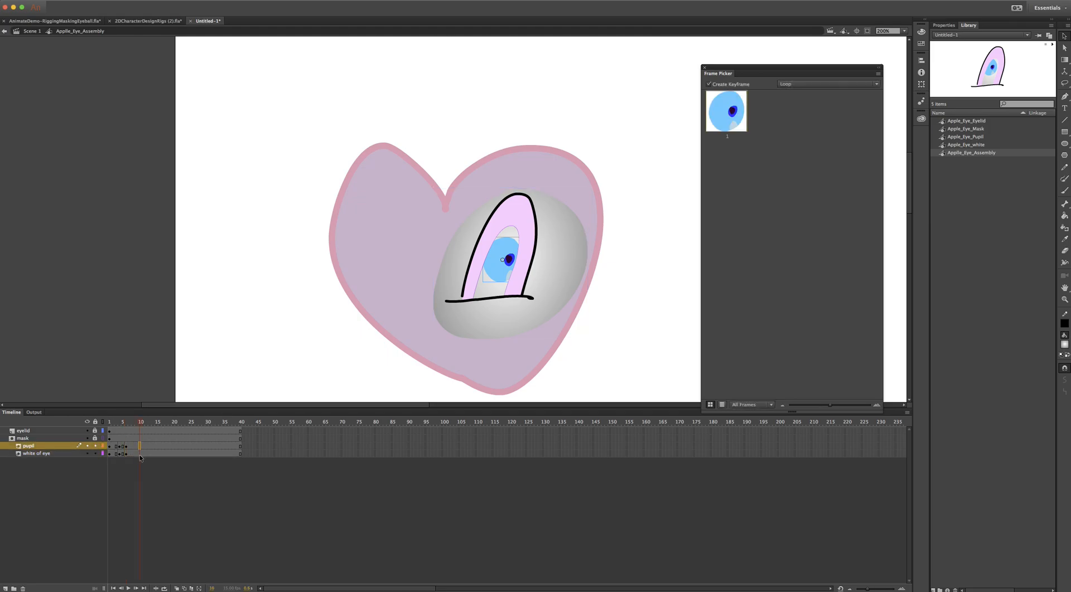
left_click(140, 454)
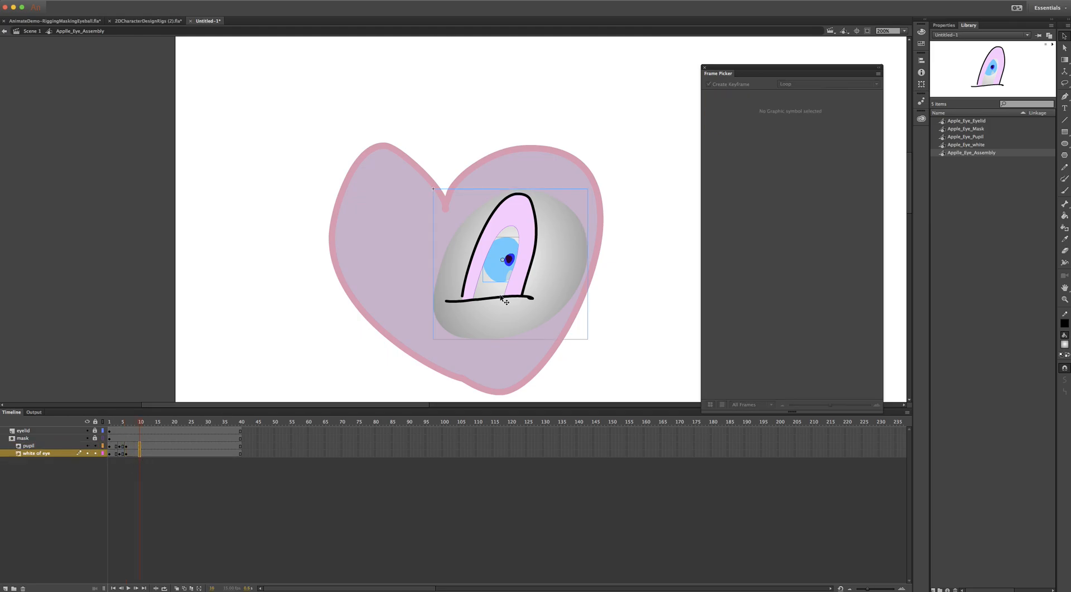
left_click_drag(501, 276, 481, 287)
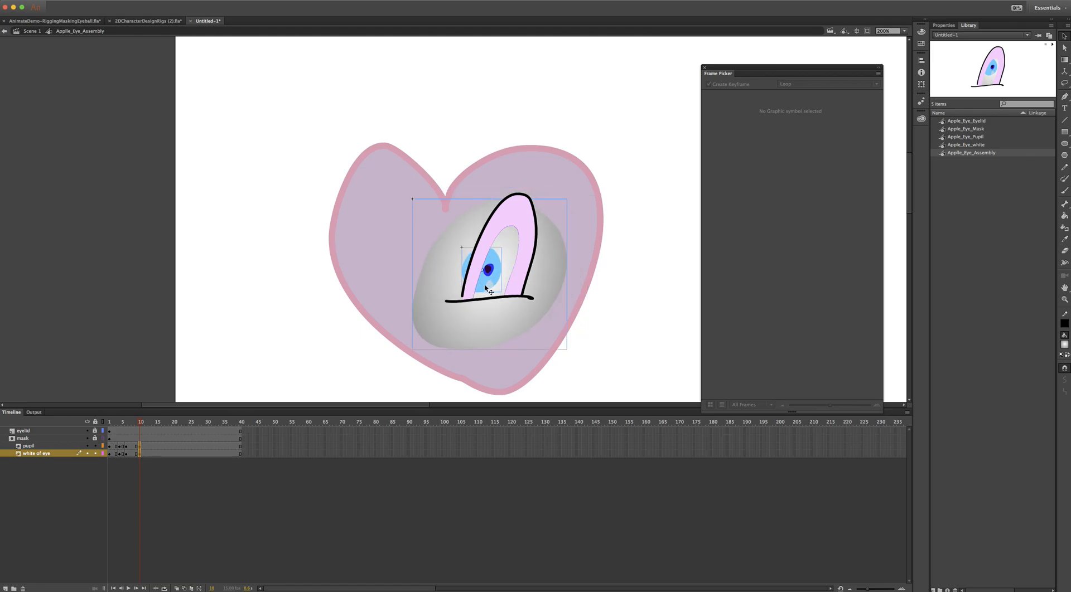
- Add keyframes at frame 13 on the pupil and white of eye layers and move both straight up
left_click(149, 446)
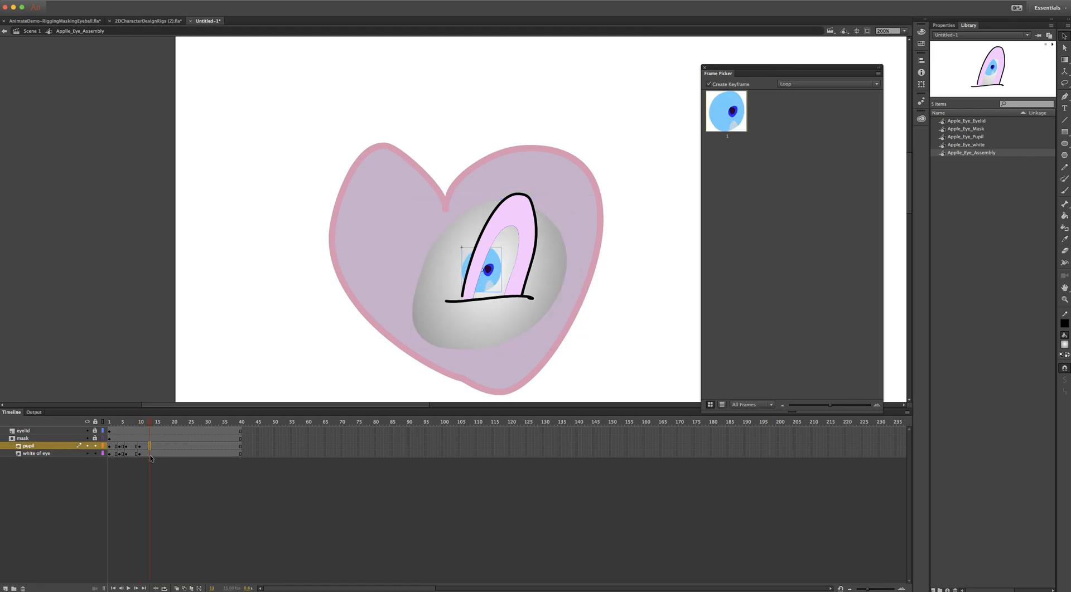
left_click(150, 454)
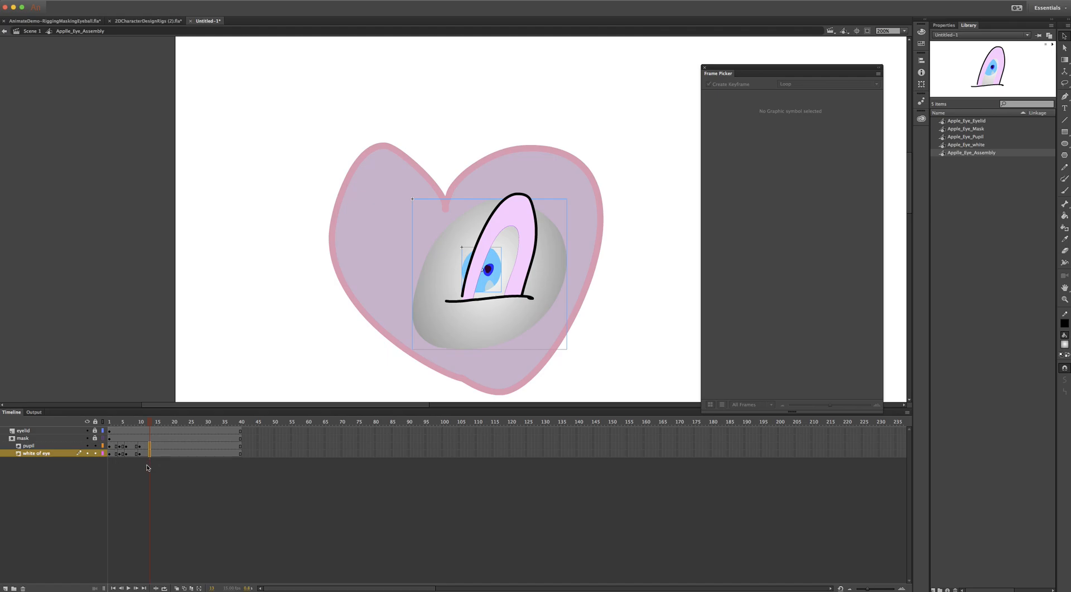
left_click_drag(489, 286, 485, 258)
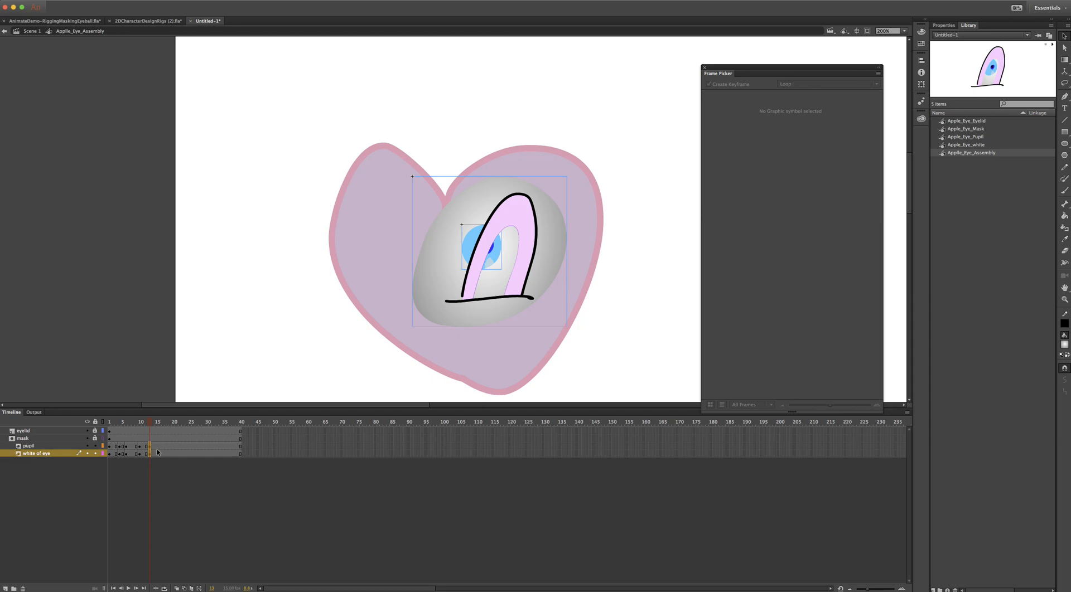
- Lock the pupil and white of eye layers and preview the masked eye movement from frame 1
left_click_drag(143, 425, 109, 425)
left_click(95, 446)
left_click(95, 454)
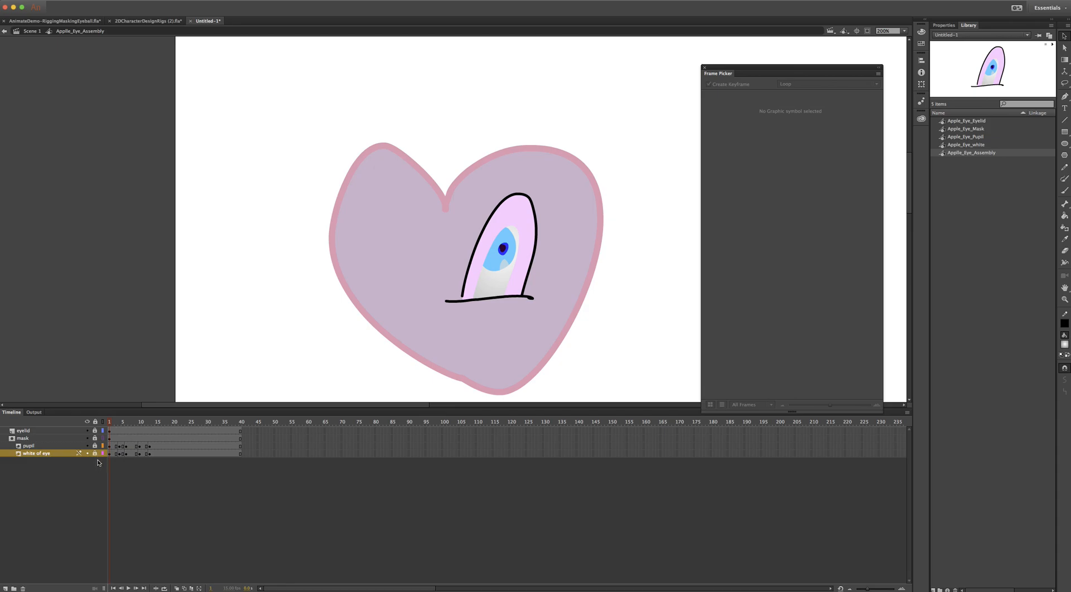
mouse_move(112, 422)
left_mouse_down()
mouse_move(173, 422)
mouse_move(112, 413)
mouse_move(203, 416)
mouse_move(110, 422)
left_mouse_up()
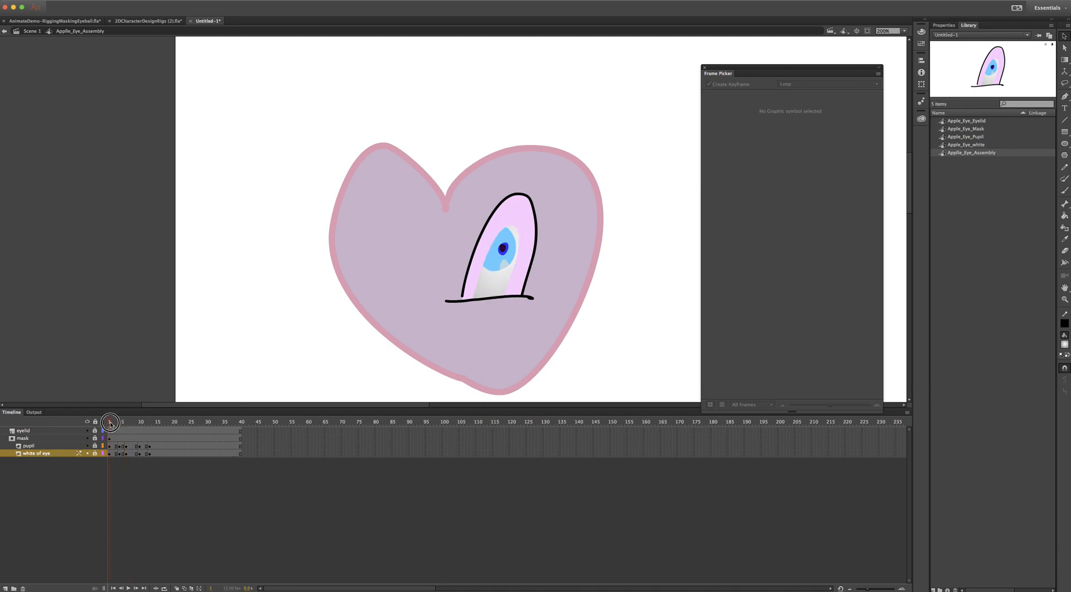
- Clear the white of eye layer's keyframes from frame 4 through frame 13, keeping only its first keyframe
left_click(150, 454)
left_click_drag(149, 454, 121, 456)
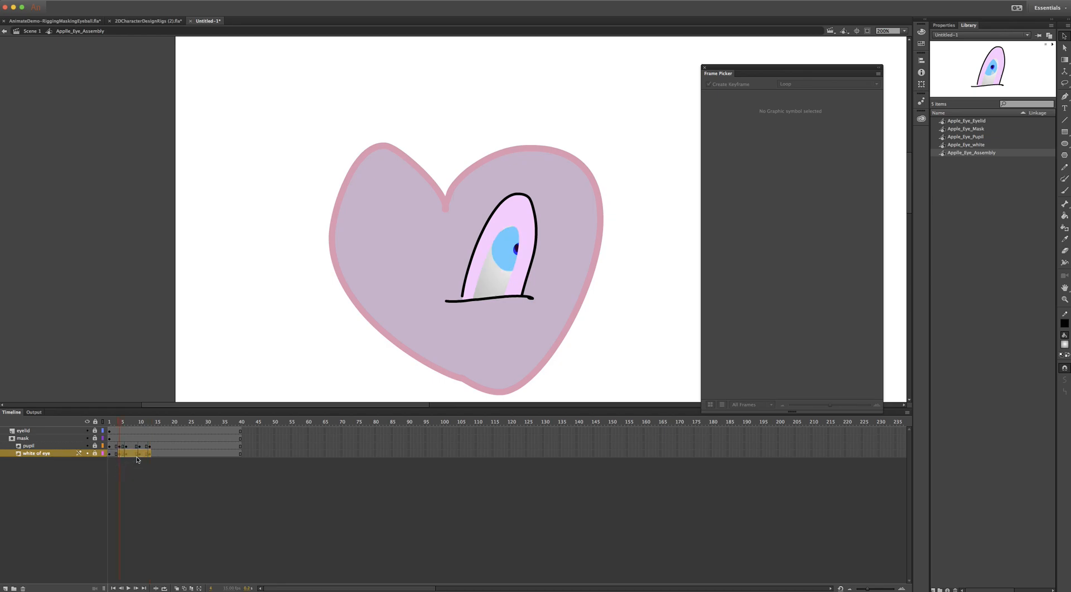
right_click(137, 453)
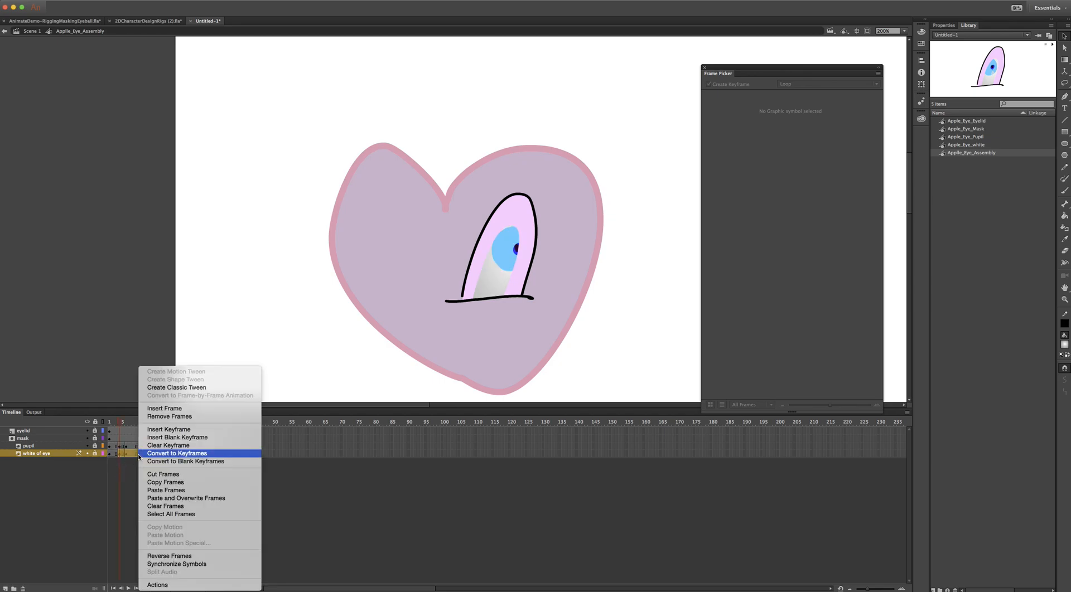
left_click(189, 445)
left_click(112, 456)
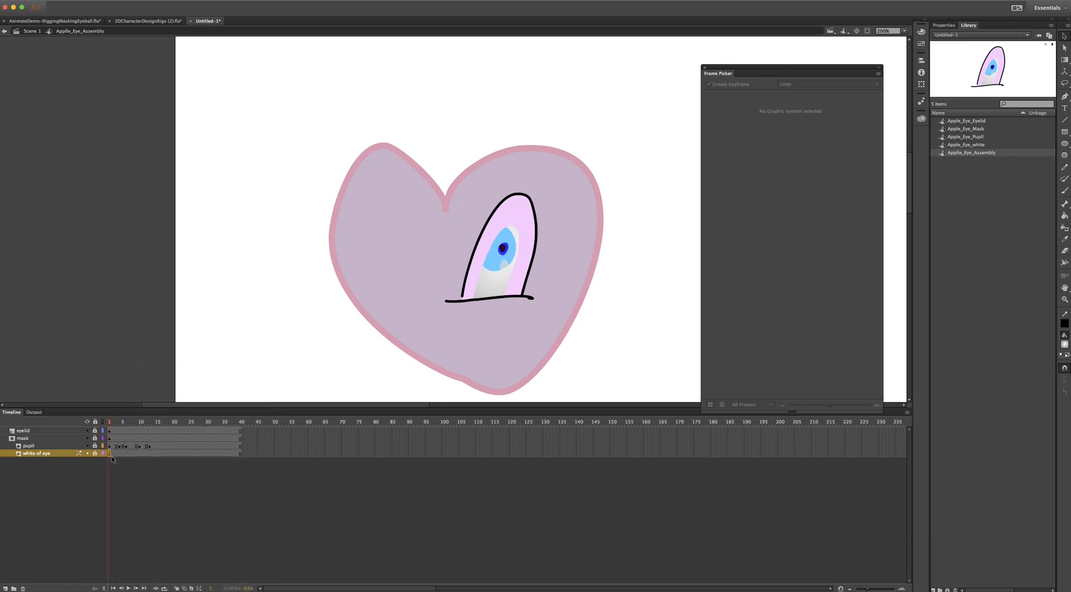
- Preview the eye movement, return to Scene 1 and check that the Frame Picker is enabled
mouse_move(109, 423)
left_mouse_down()
mouse_move(159, 422)
mouse_move(112, 422)
left_mouse_up()
left_click(109, 422)
left_click(1052, 44)
left_click(31, 31)
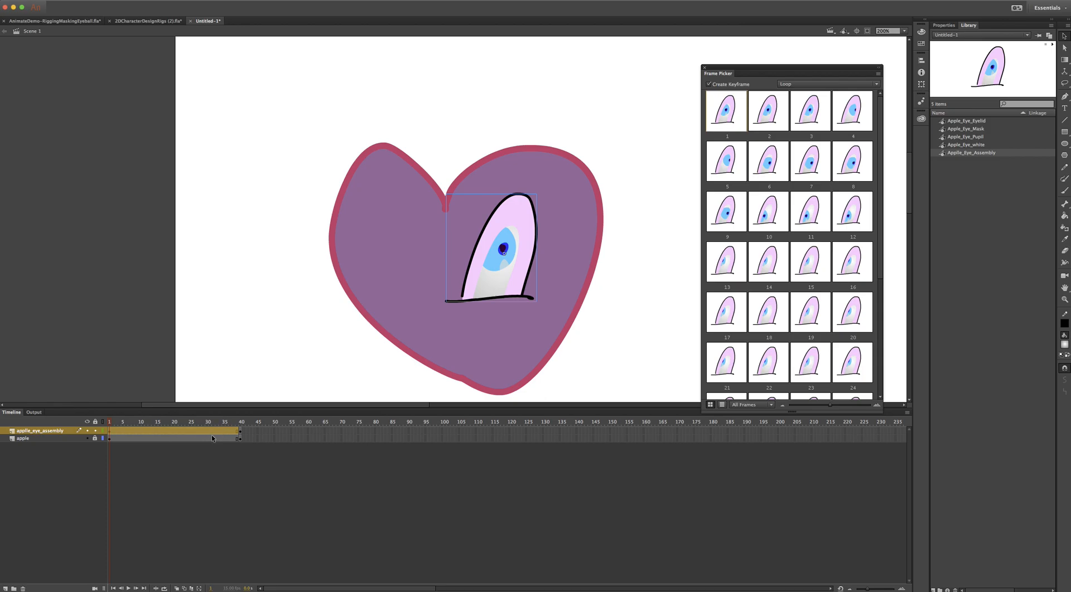
left_click(273, 2)
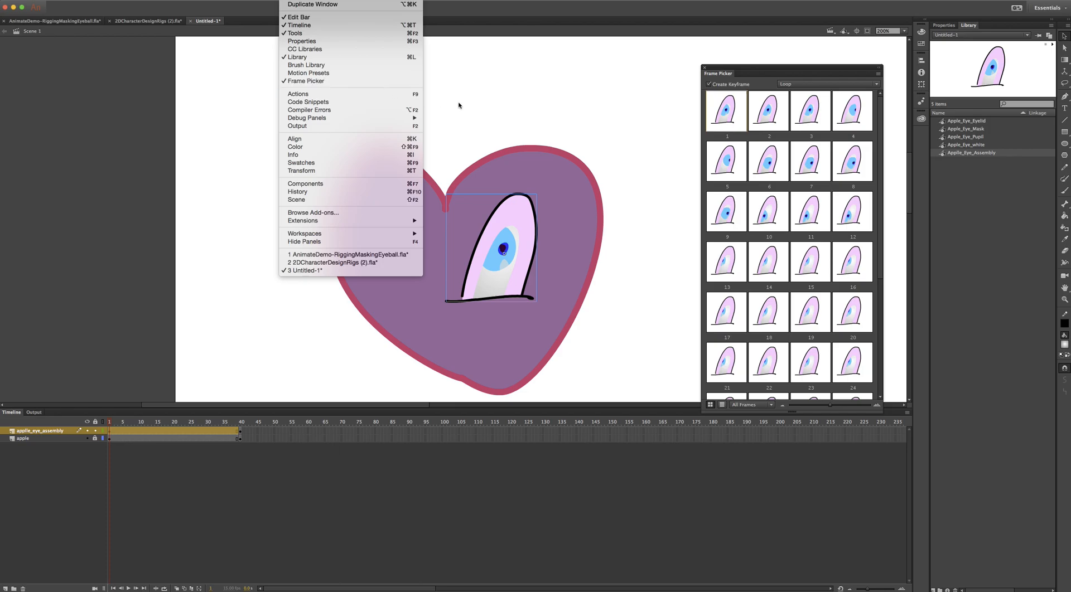
left_click(726, 16)
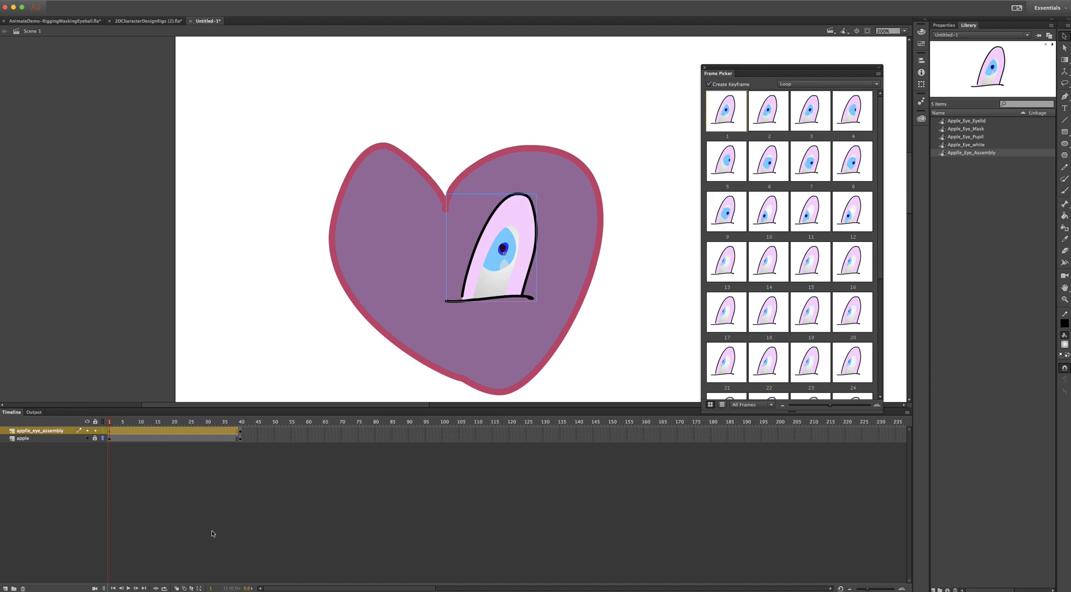
- Insert a keyframe at frame 4 on the eye assembly layer and assign it symbol frame 7 with the Frame Picker
left_click(120, 433)
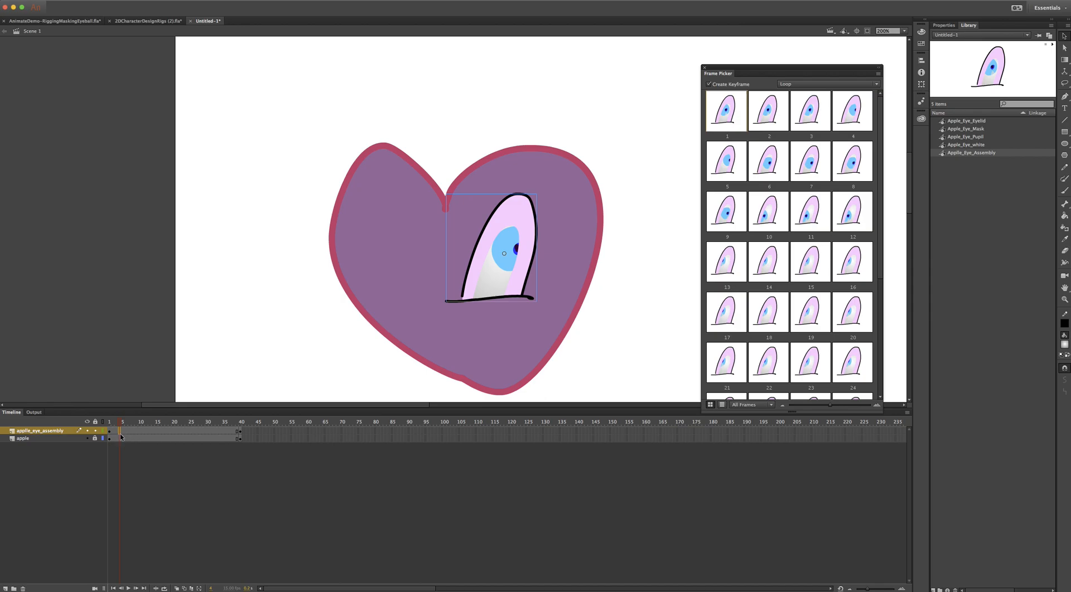
key("F6")
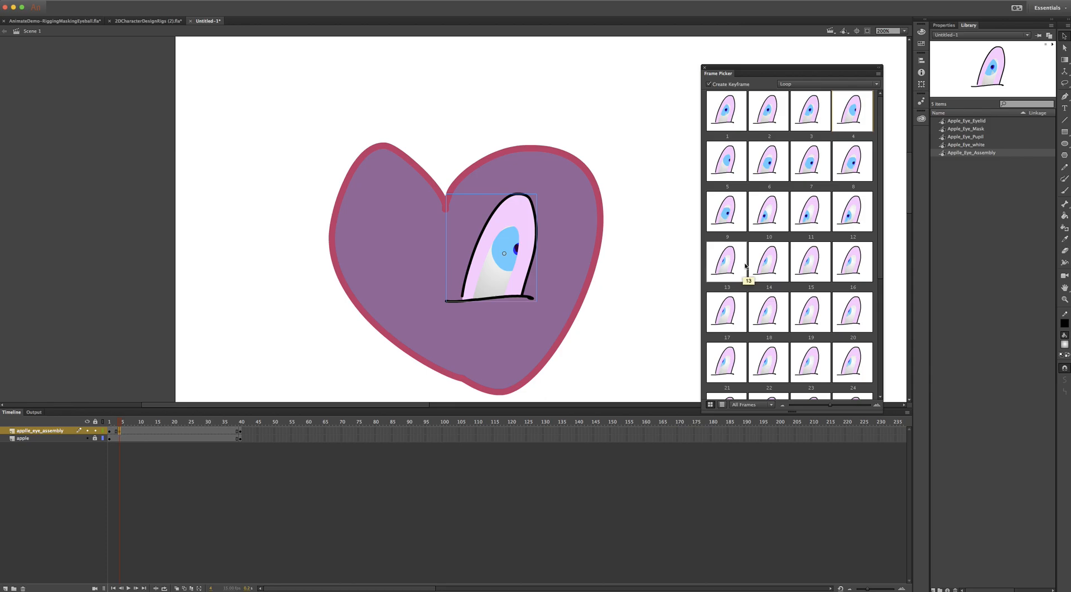
left_click(813, 167)
- Add eye assembly keyframes at frames 10 and 13, assigning symbol frame 2 to the first and symbol frame 1 to the second
left_click(140, 431)
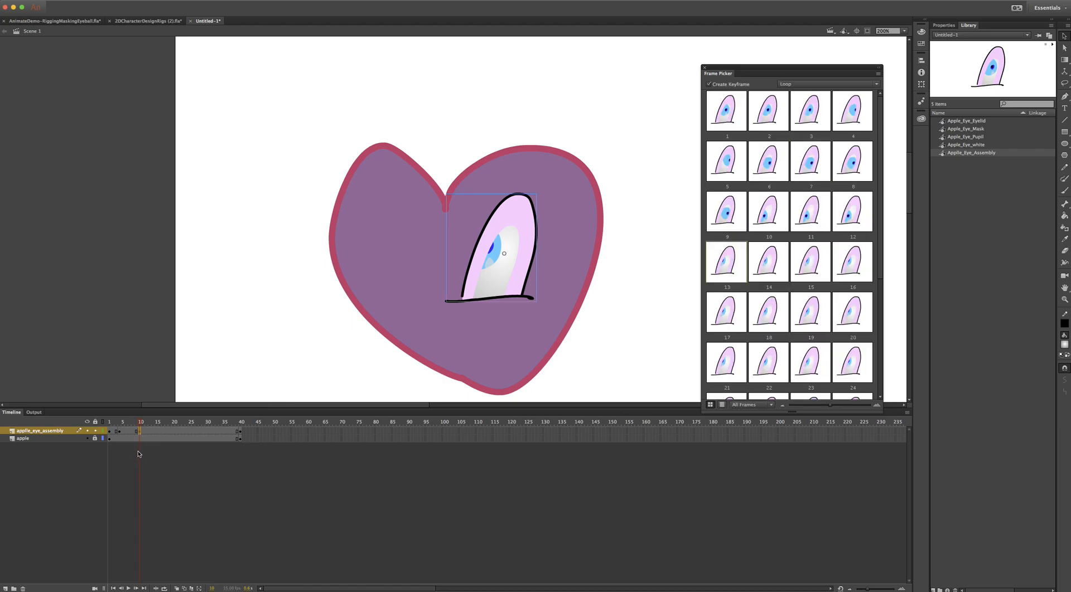
left_click(782, 117)
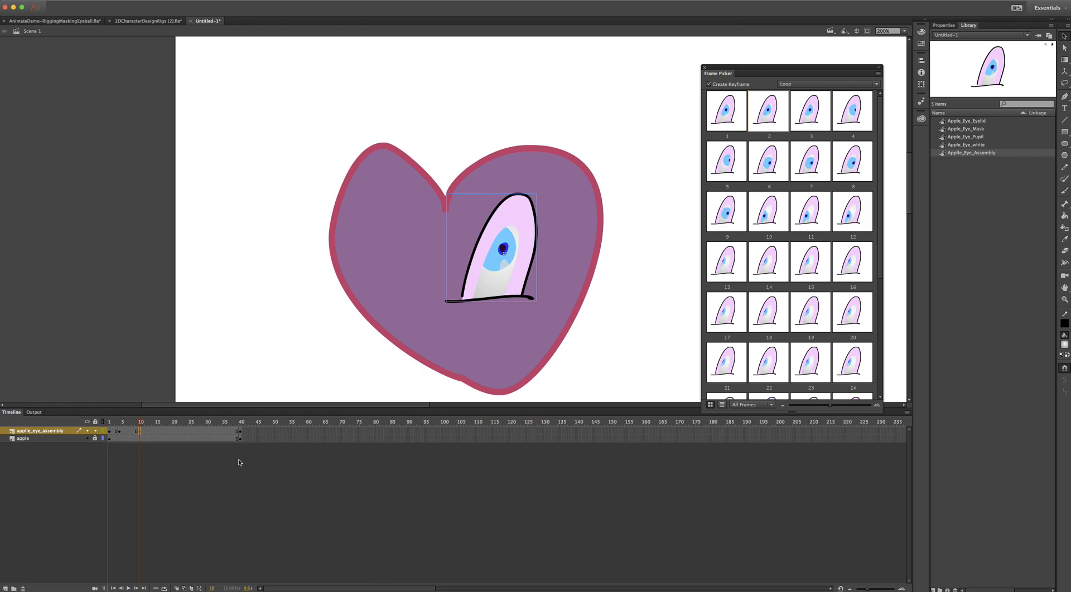
left_click(149, 432)
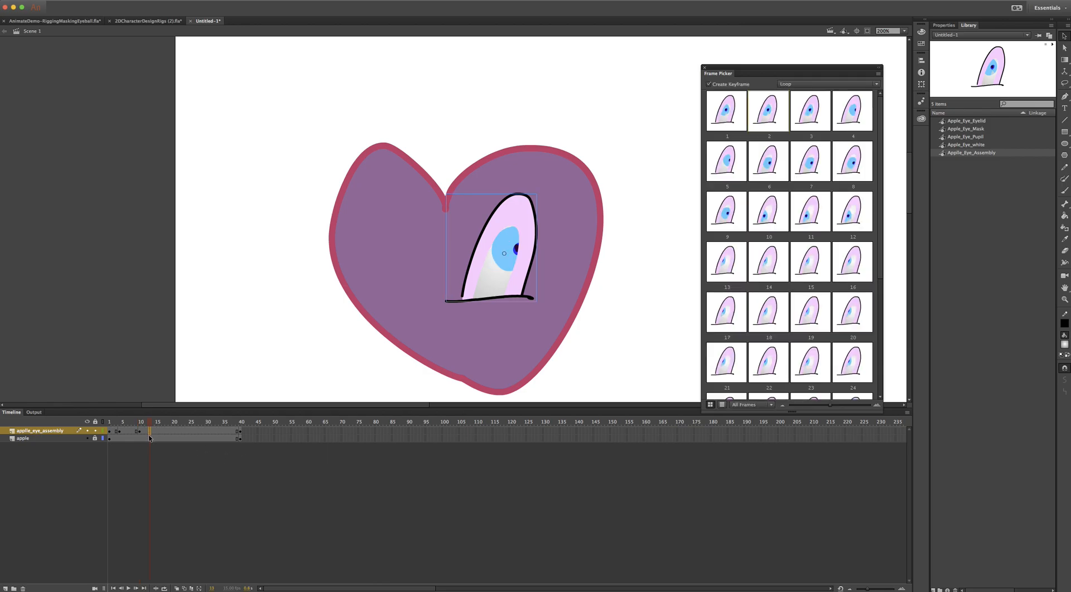
left_click(726, 115)
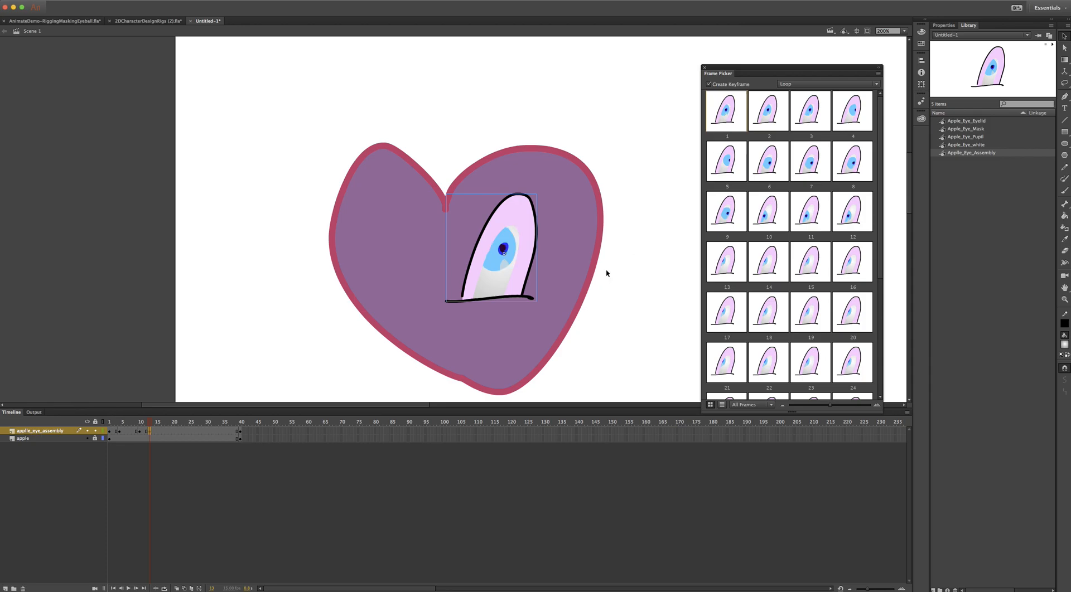
- Try the Play Once looping option on the eye assembly instance at frame 13 and scrub the timeline
left_click(944, 25)
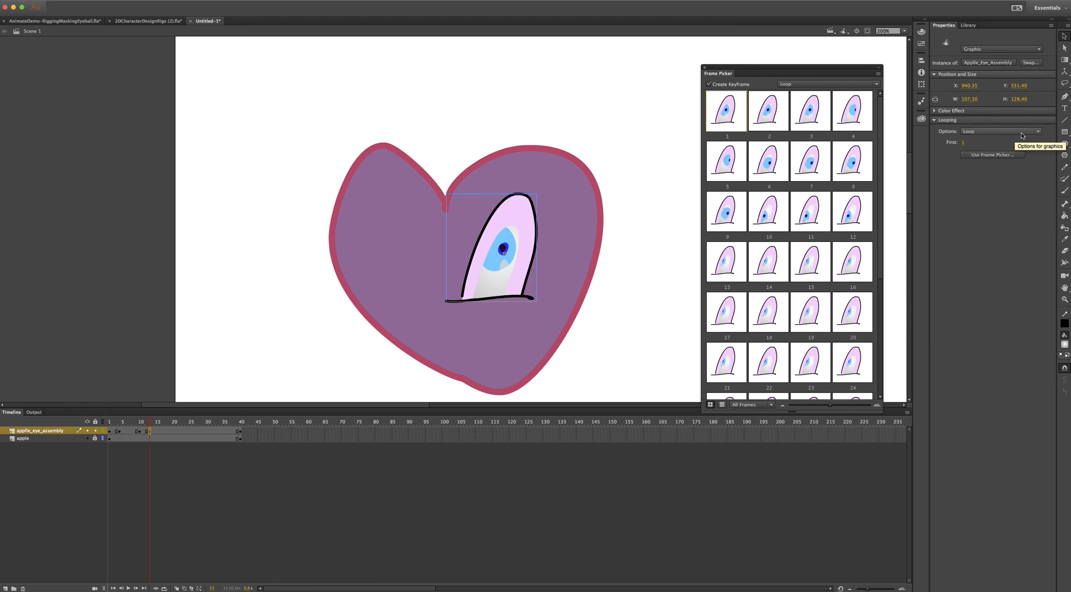
left_click(993, 133)
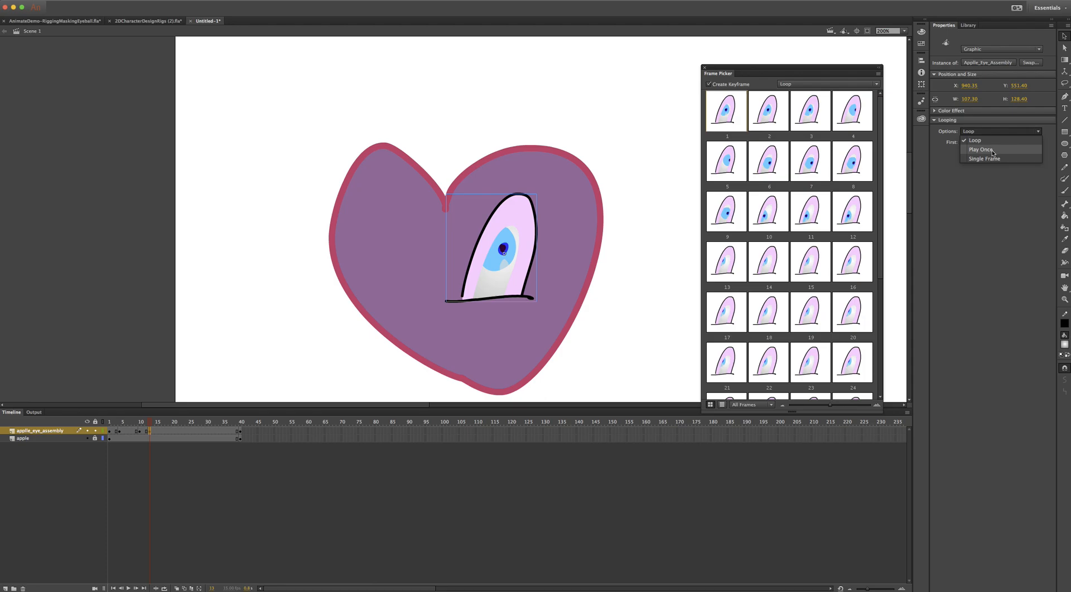
left_click(993, 151)
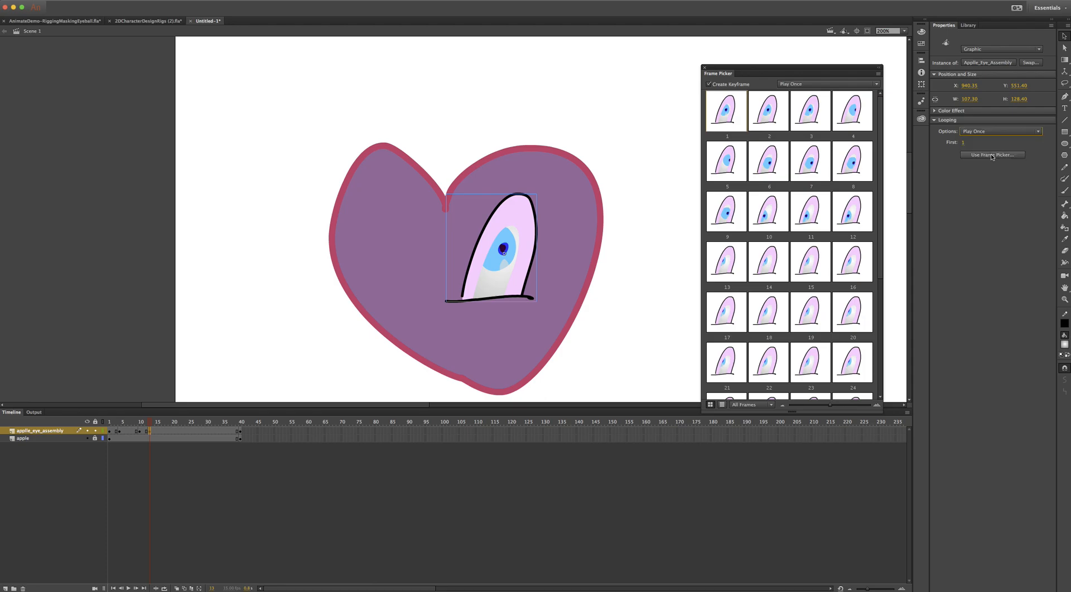
mouse_move(152, 426)
left_mouse_down()
mouse_move(179, 424)
mouse_move(150, 425)
left_mouse_up()
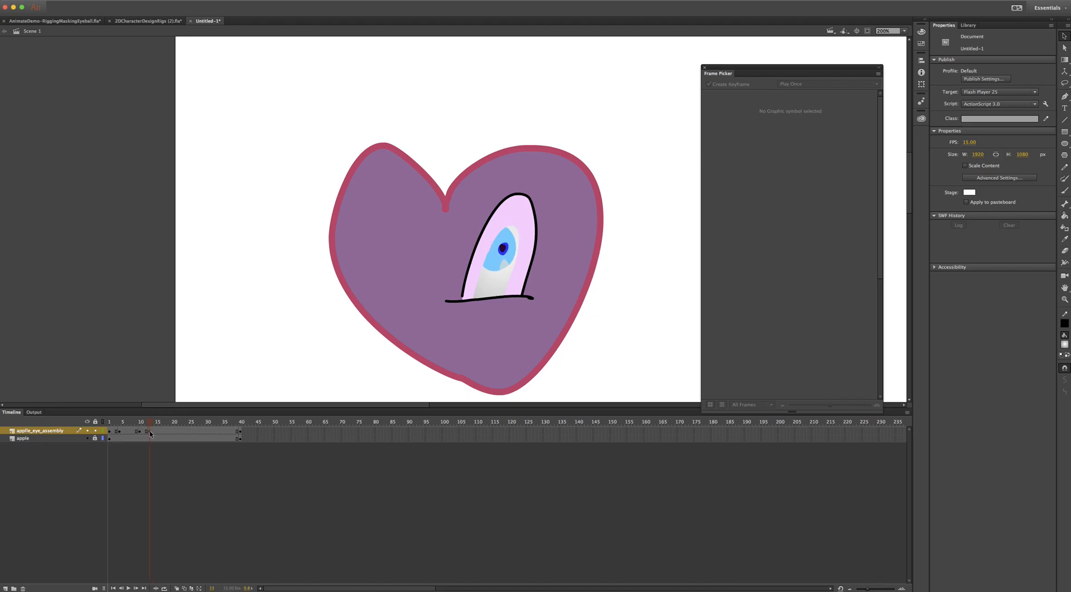
- Try the Single Frame looping option on the frame 13 eye assembly instance and scrub the timeline
left_click(149, 431)
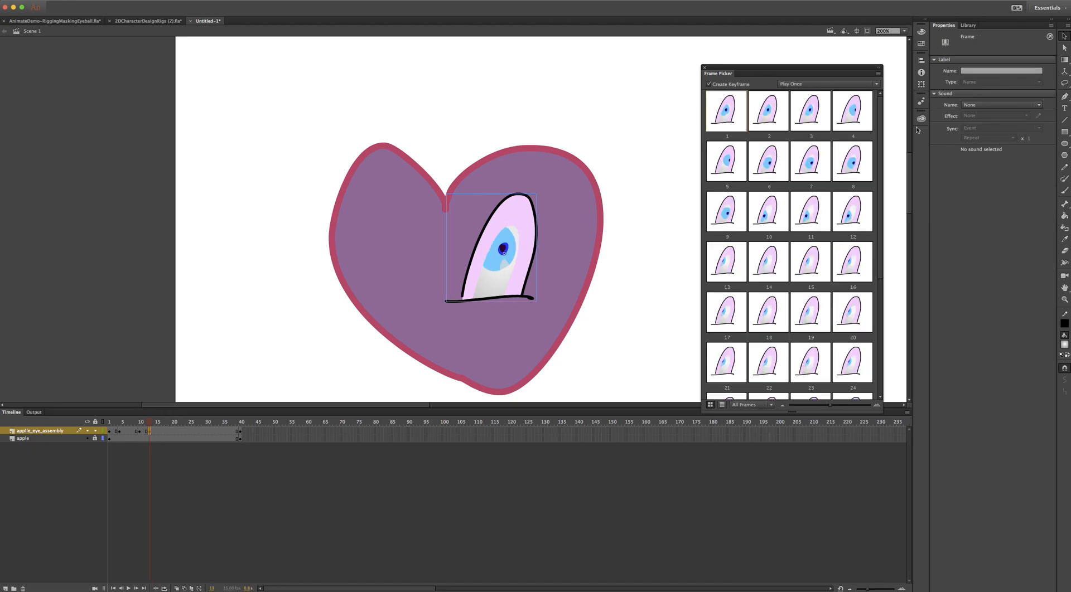
left_click(512, 277)
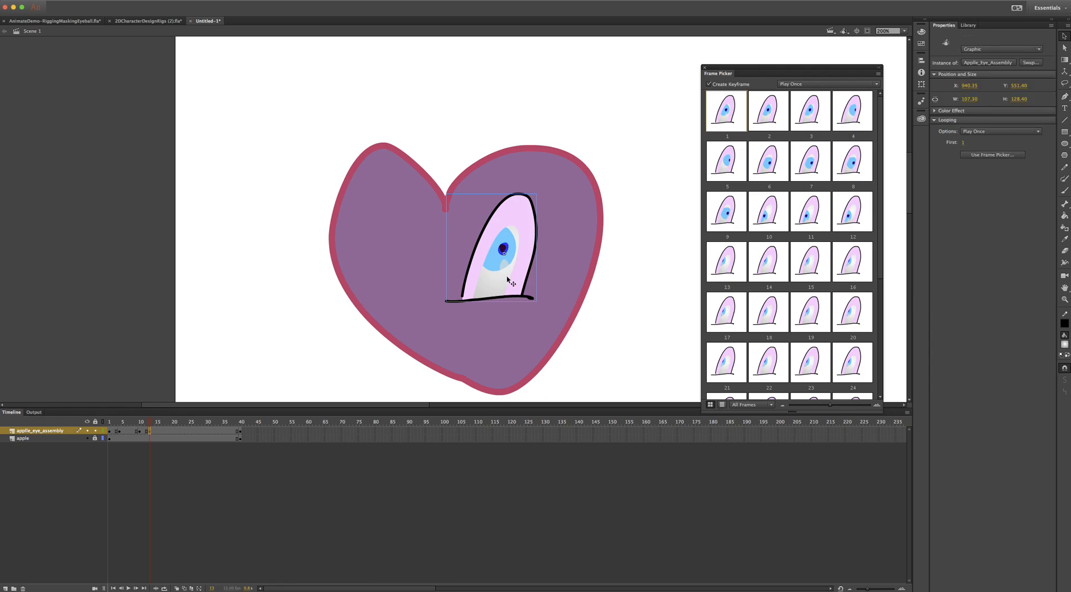
left_click(979, 132)
left_click(981, 140)
mouse_move(151, 422)
left_mouse_down()
mouse_move(184, 422)
mouse_move(146, 426)
left_mouse_up()
- Set the frame 13 eye assembly instance's looping back to Loop and preview the animation through frame 40
left_click(150, 431)
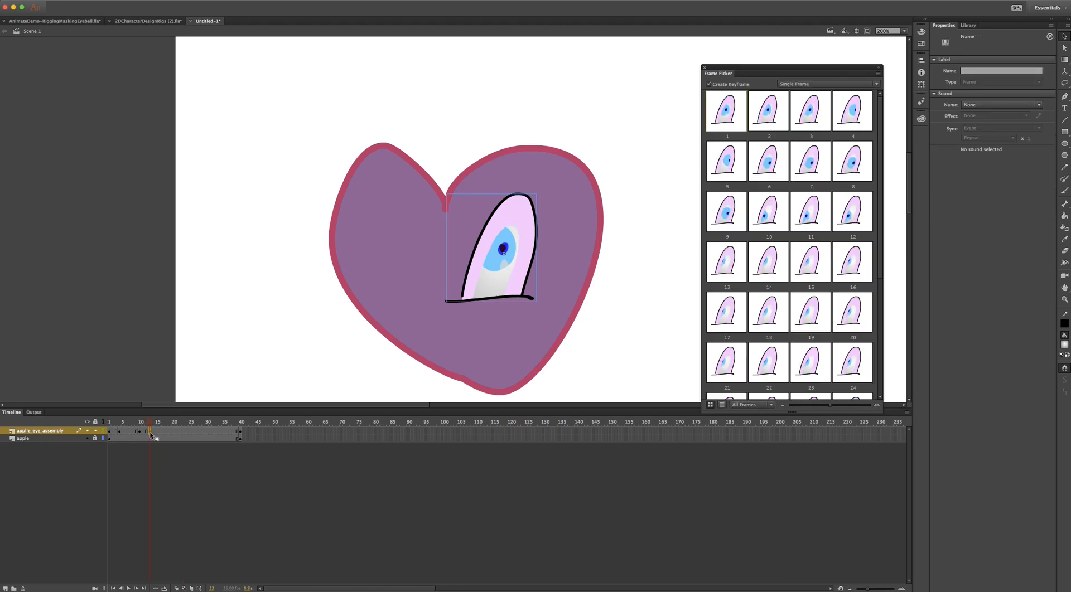
left_click(518, 259)
left_click(981, 133)
left_click(983, 141)
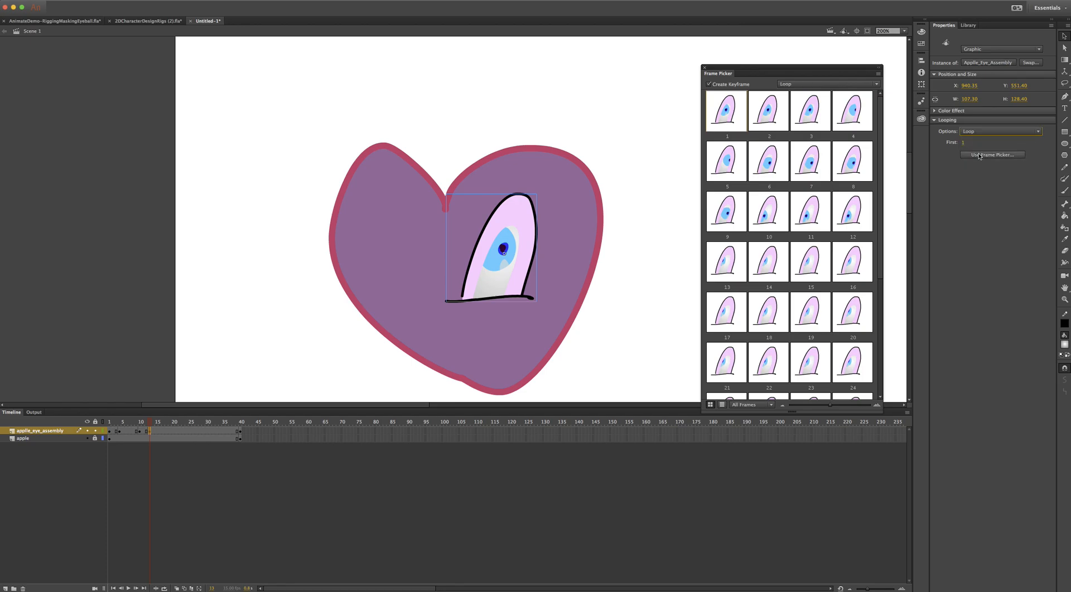
left_click_drag(159, 424, 256, 426)
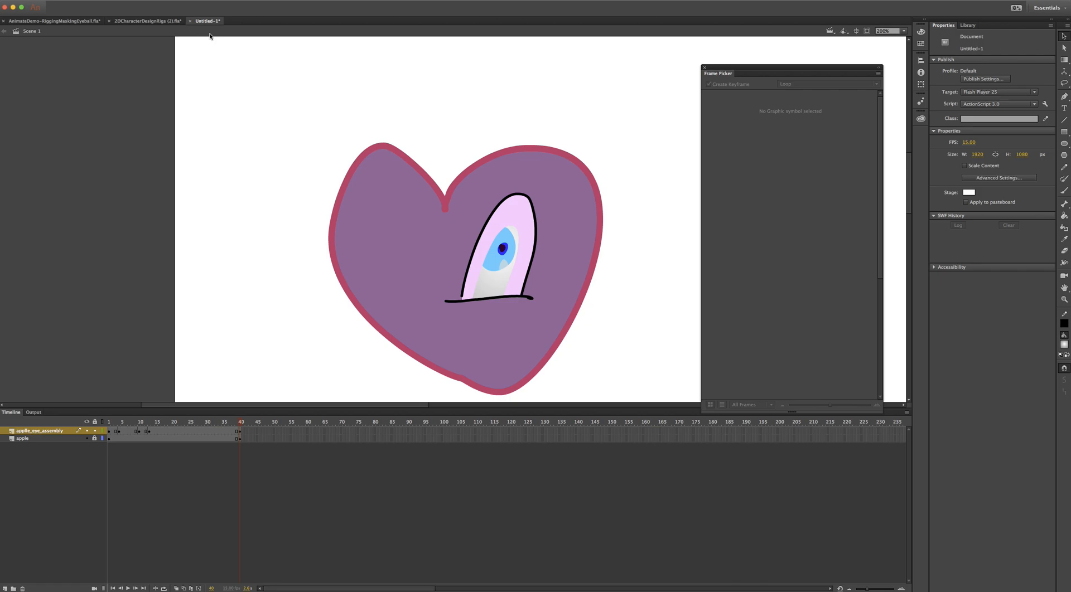
- Start saving the document under the name AppleEyeAssemblyMaskingDemo with its file extension shown
left_click(69, 0)
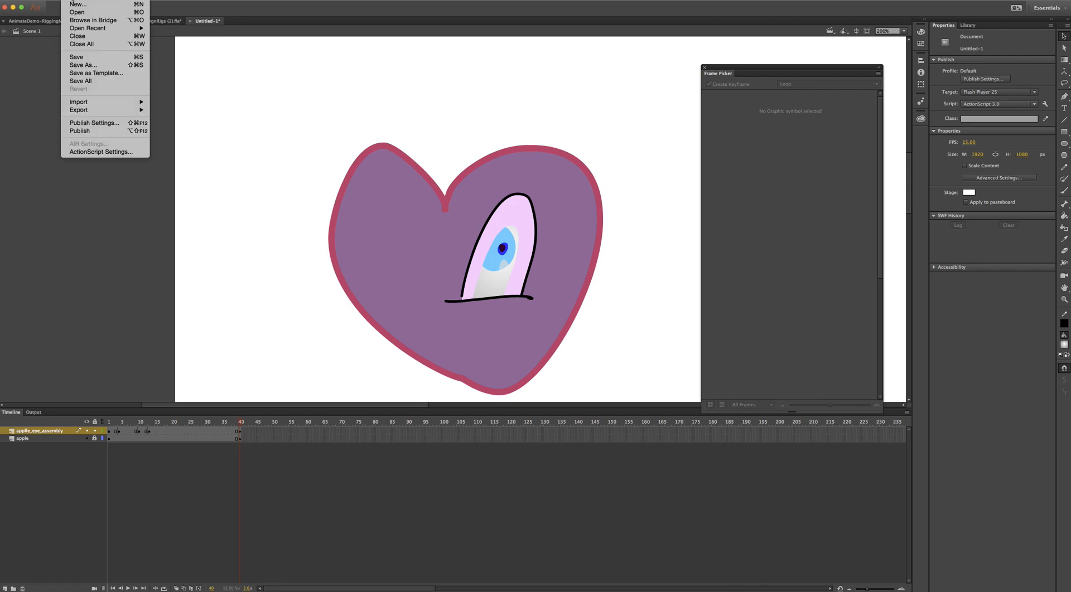
left_click(91, 66)
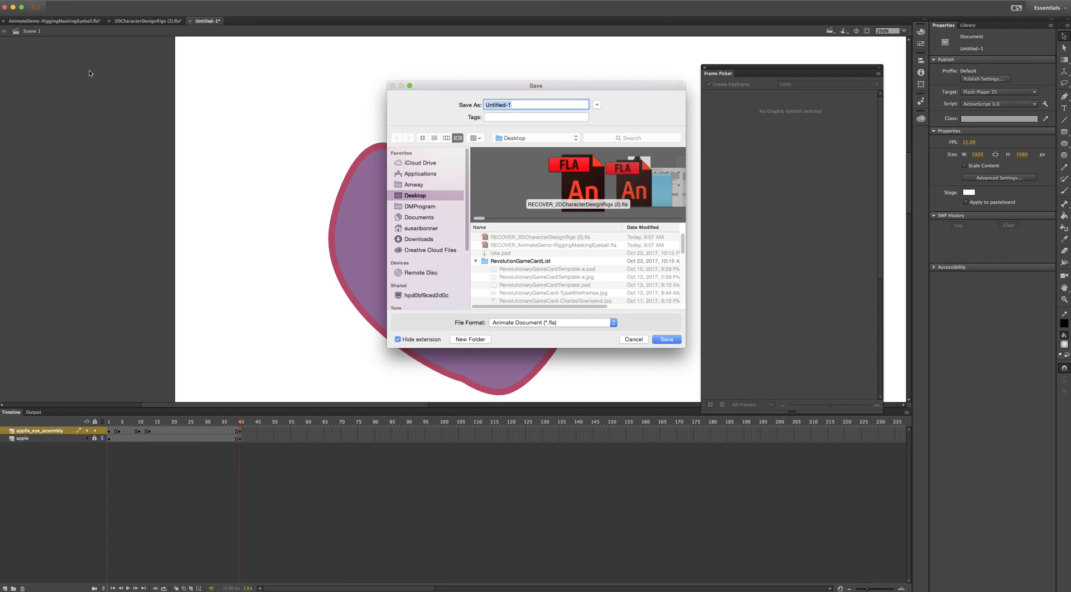
type("AppleEyeAssemblyMaskingDemo")
left_click(408, 338)
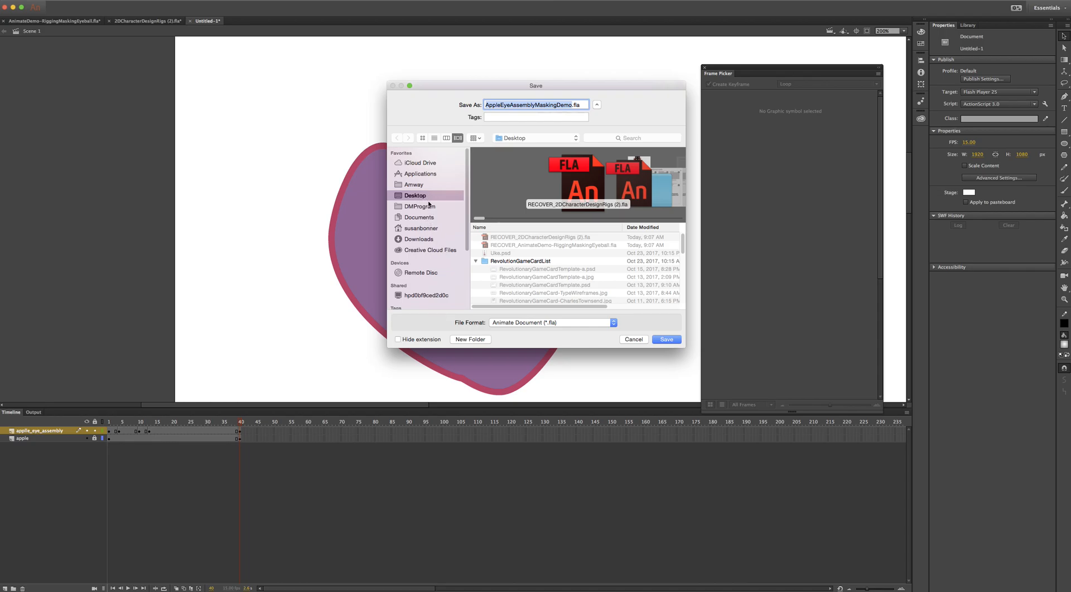
- Collapse the RevolutionGameCardList folder and create a new DemoAnimate folder on the Desktop as the save location
left_click(476, 261)
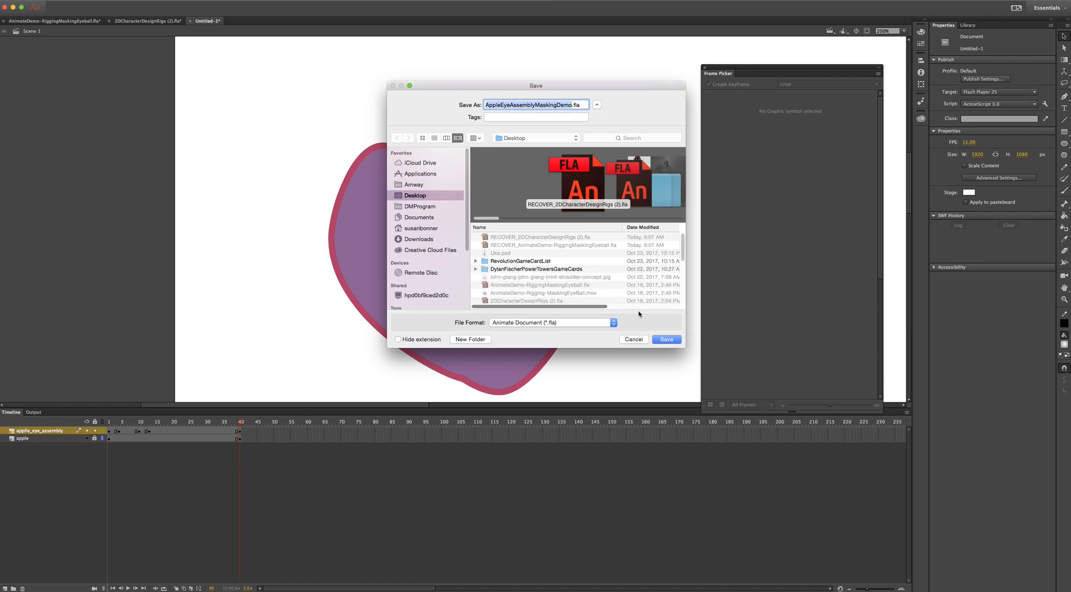
left_click(484, 341)
type("De")
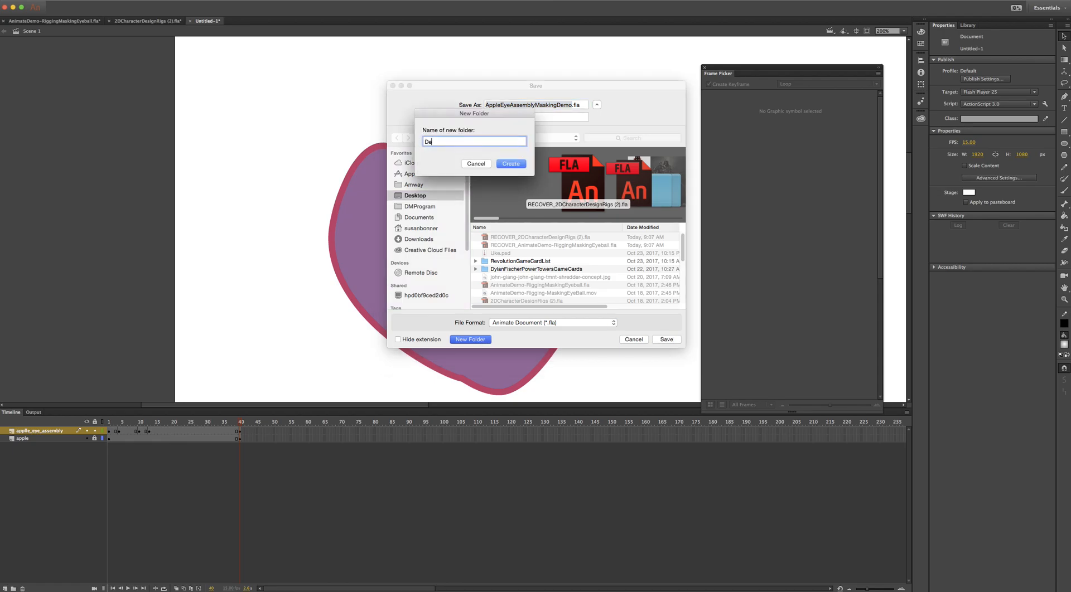
type("moAnimate")
key("Return")
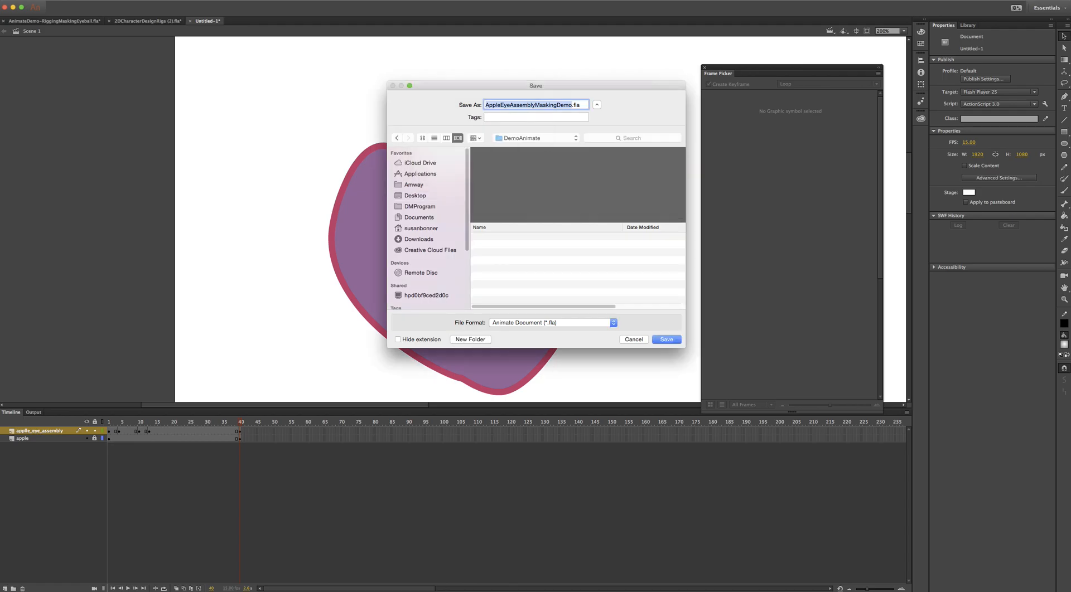
- Save AppleEyeAssemblyMaskingDemo as an Animate Document in the DemoAnimate folder and move the playhead back to frame 10
left_click(672, 339)
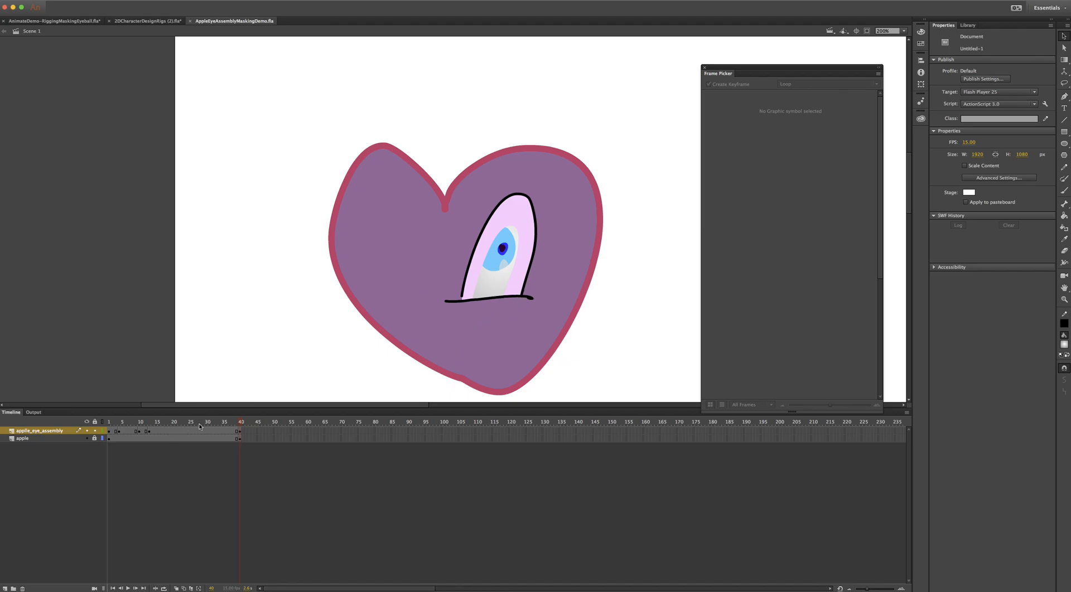
left_click_drag(239, 423, 139, 419)
- Open the eye assembly instance for editing, and inside it open the nested eyelid symbol on frame 1
left_click(525, 297)
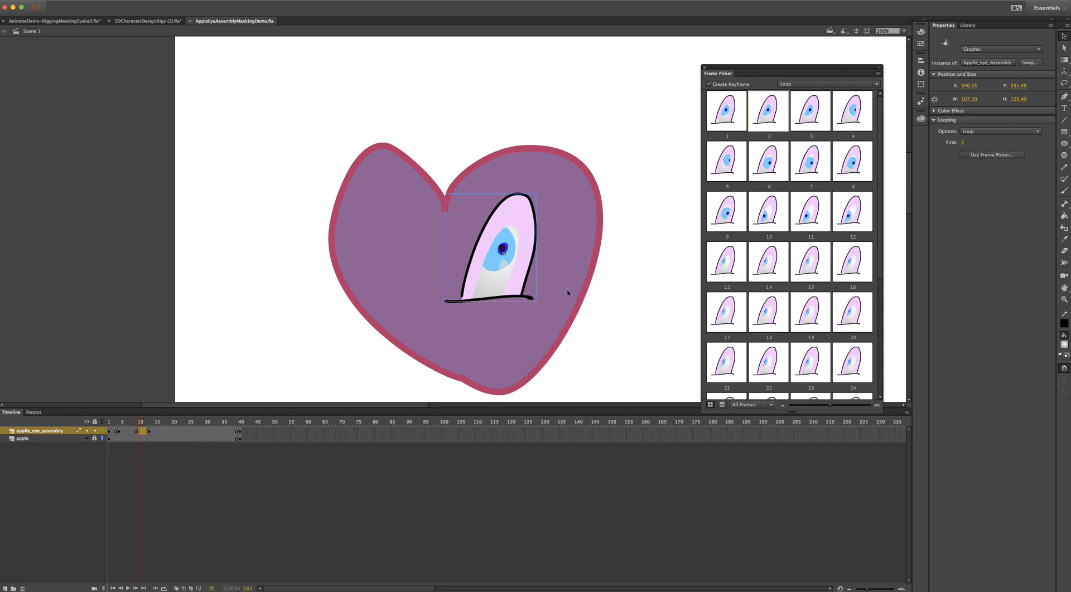
key("super+l")
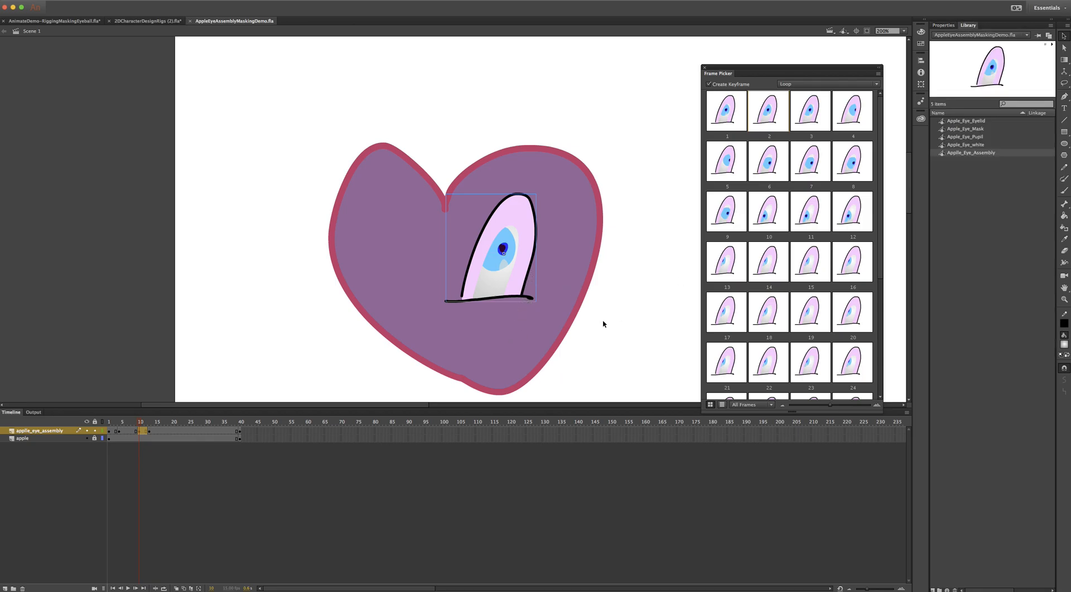
double_click(526, 288)
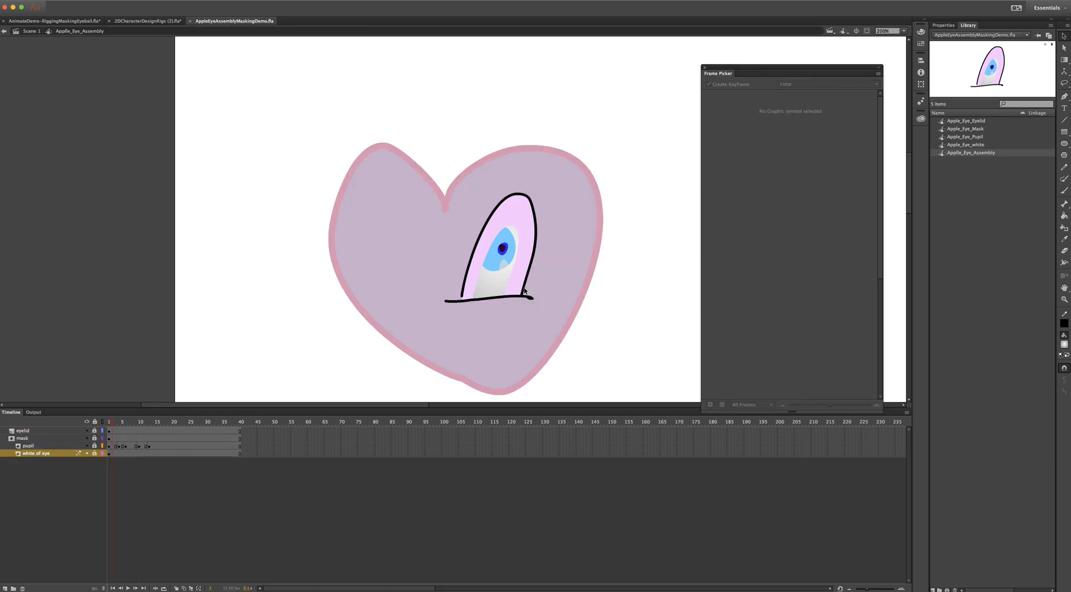
left_click(110, 431)
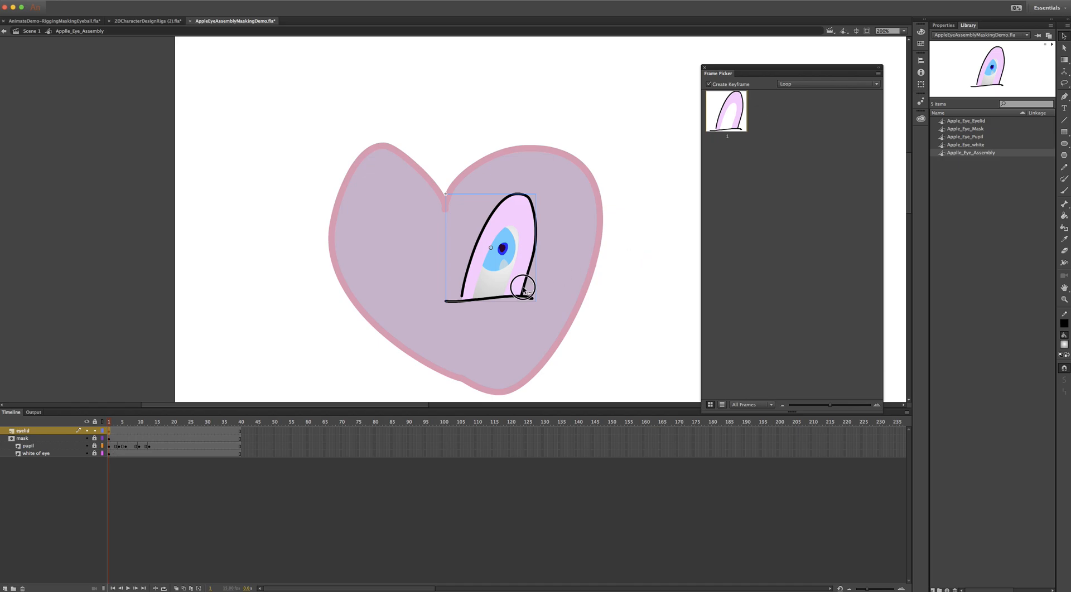
double_click(525, 288)
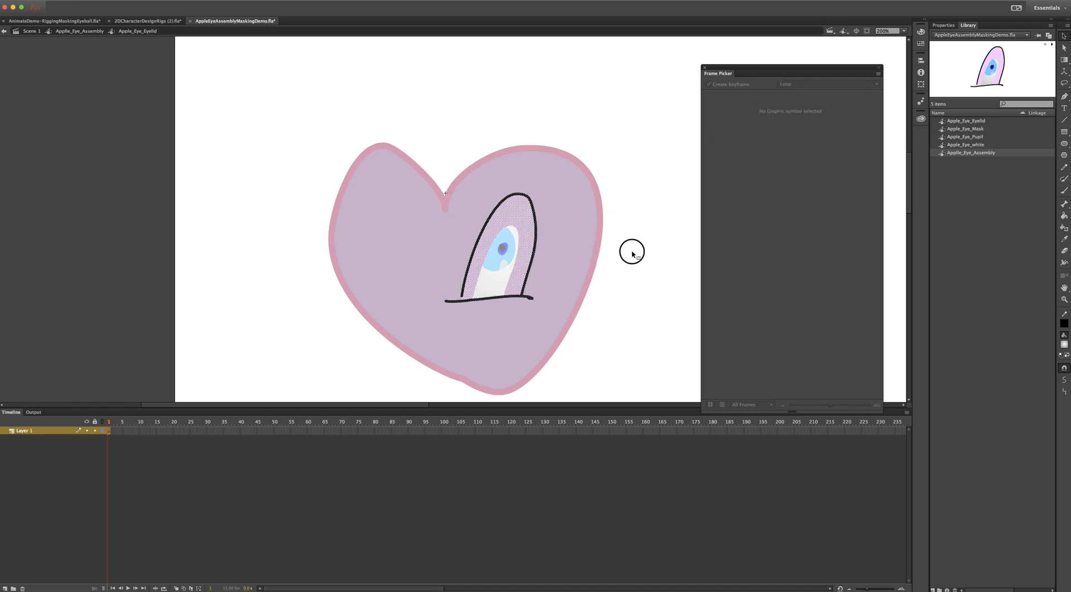
- Delete the eyelid's black upper outline and black lower line, and return to Scene 1
left_click(524, 283)
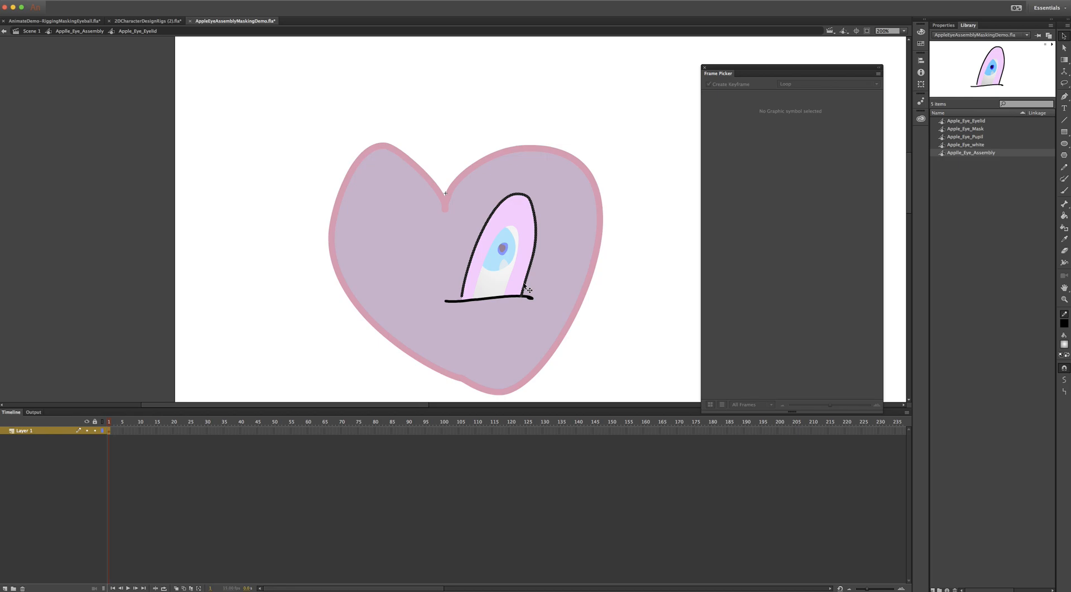
key("Delete")
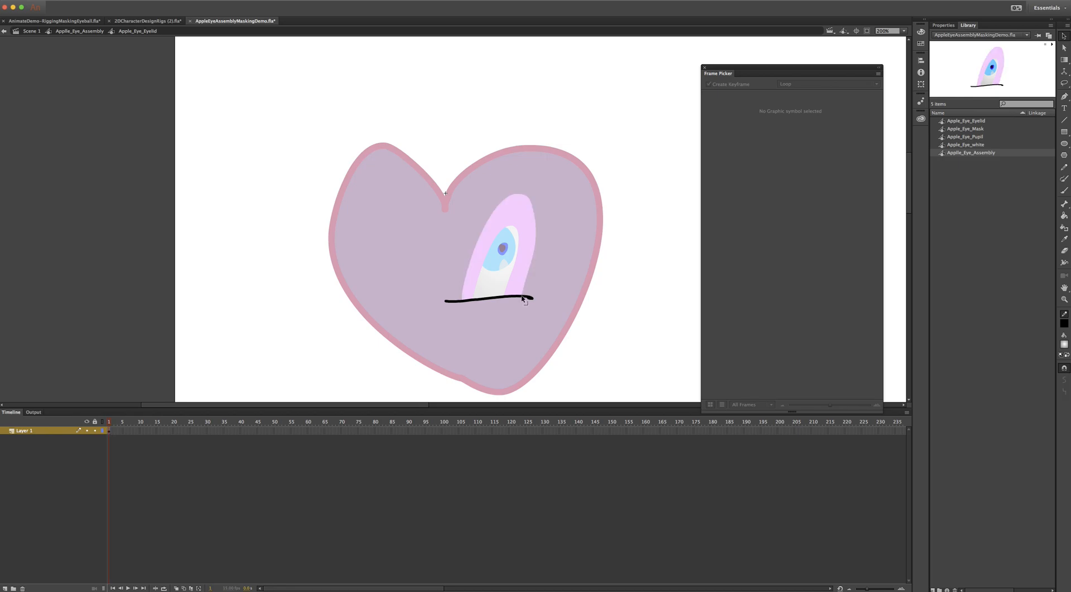
left_click(529, 298)
key("Delete")
left_click(80, 31)
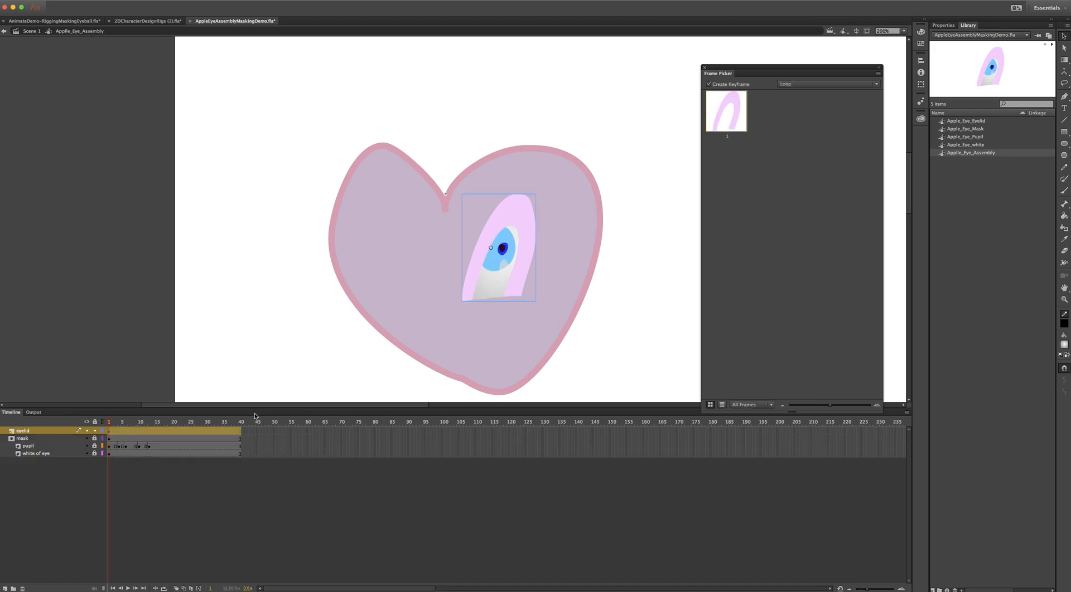
left_click(32, 32)
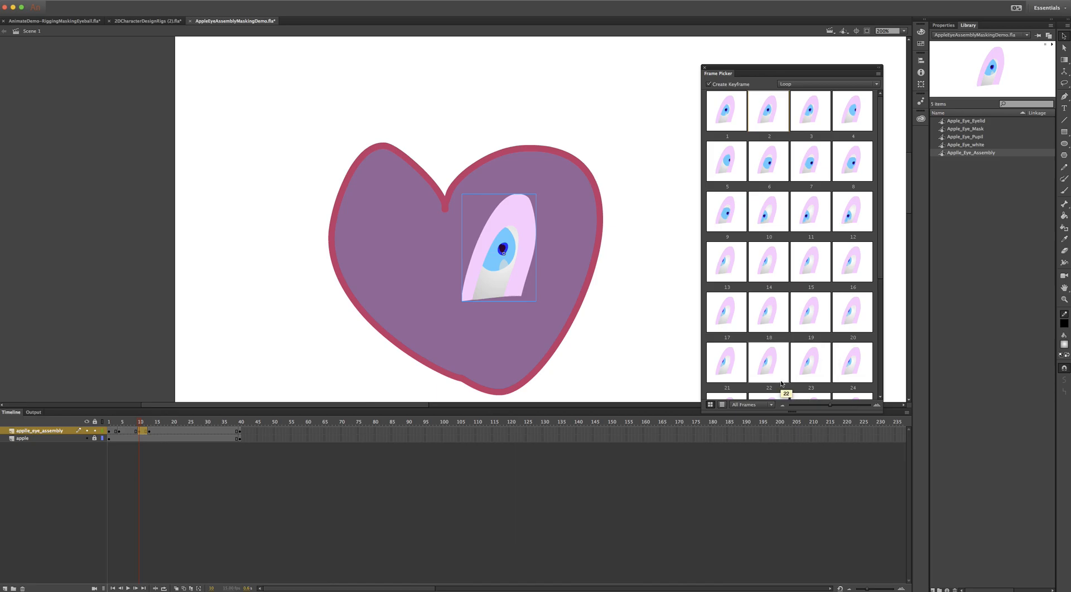
- Add a new layer above the eye assembly layer at frame 1 and name it aplle_Eye_assembly-Left
left_click_drag(154, 434, 106, 422)
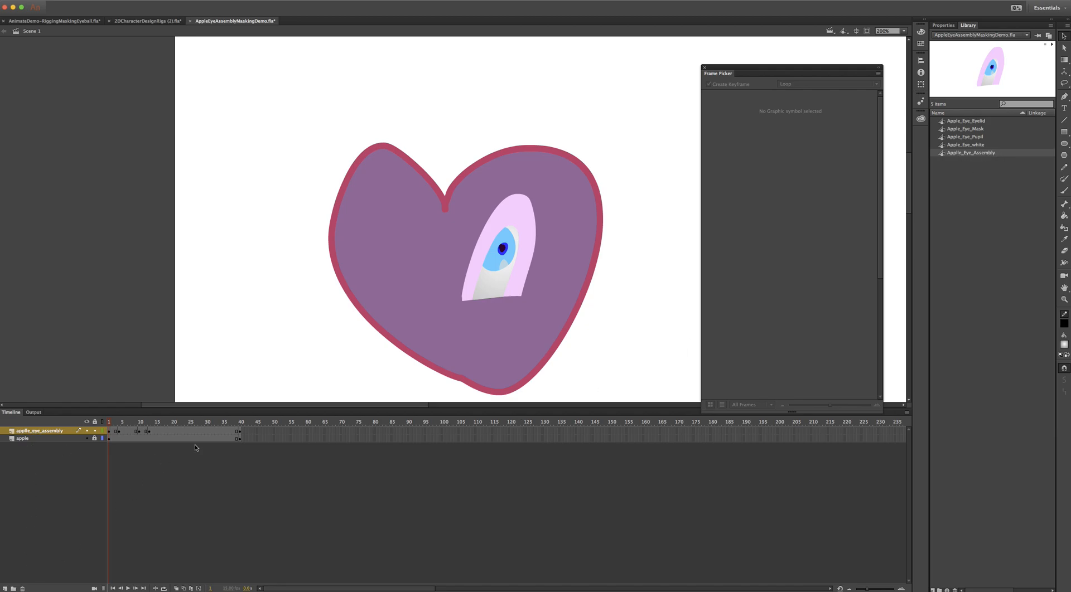
left_click(8, 588)
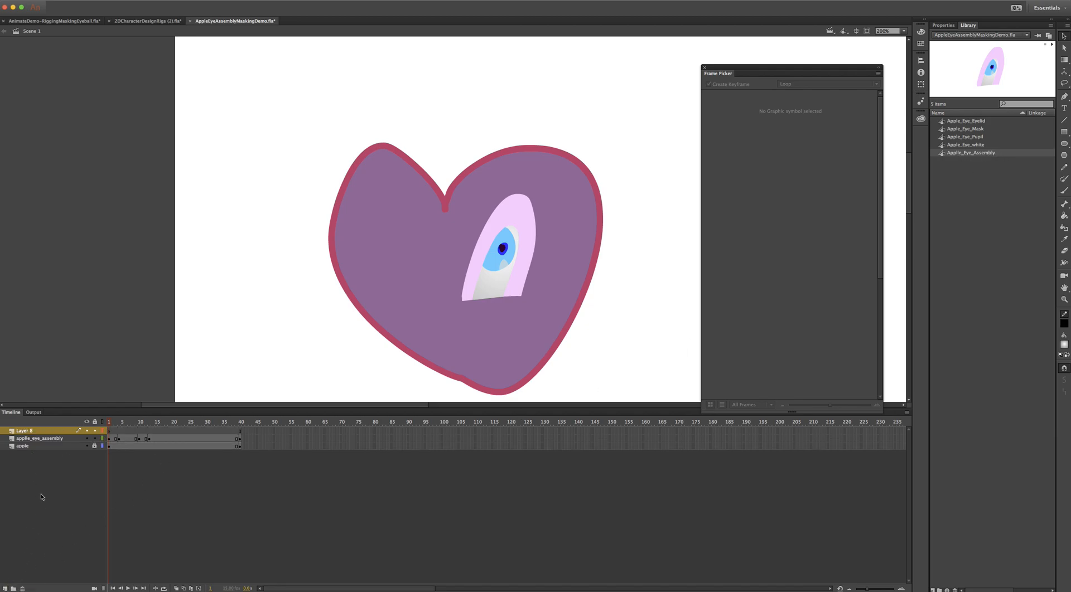
double_click(24, 431)
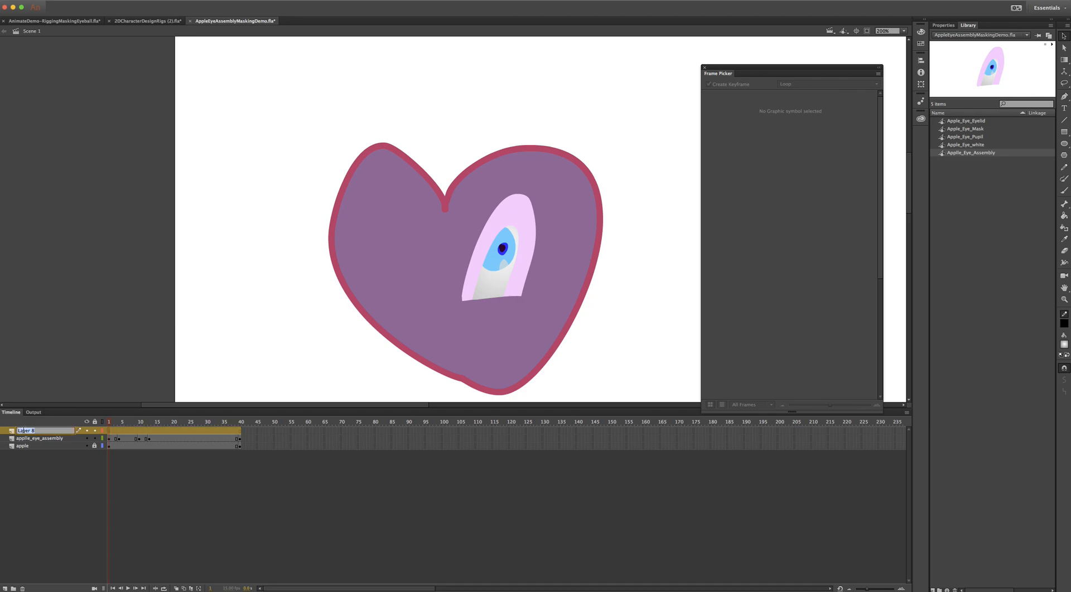
type("ap")
key("Return")
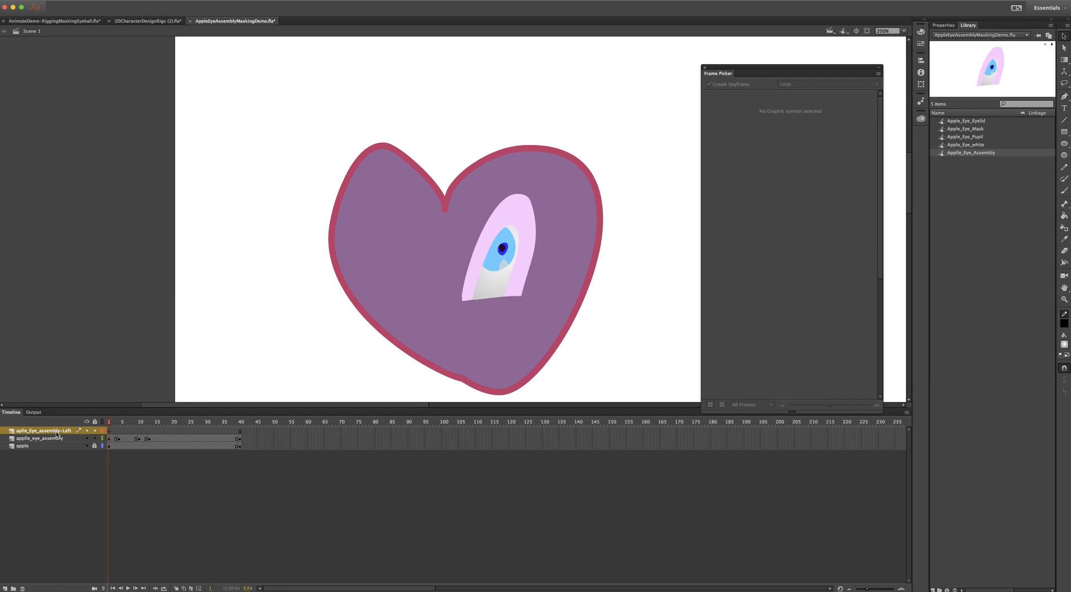
- Place an eye assembly symbol instance on frame 1 of the aplle_Eye_assembly-Left layer, slightly lower and left of the existing eye
left_click(56, 432)
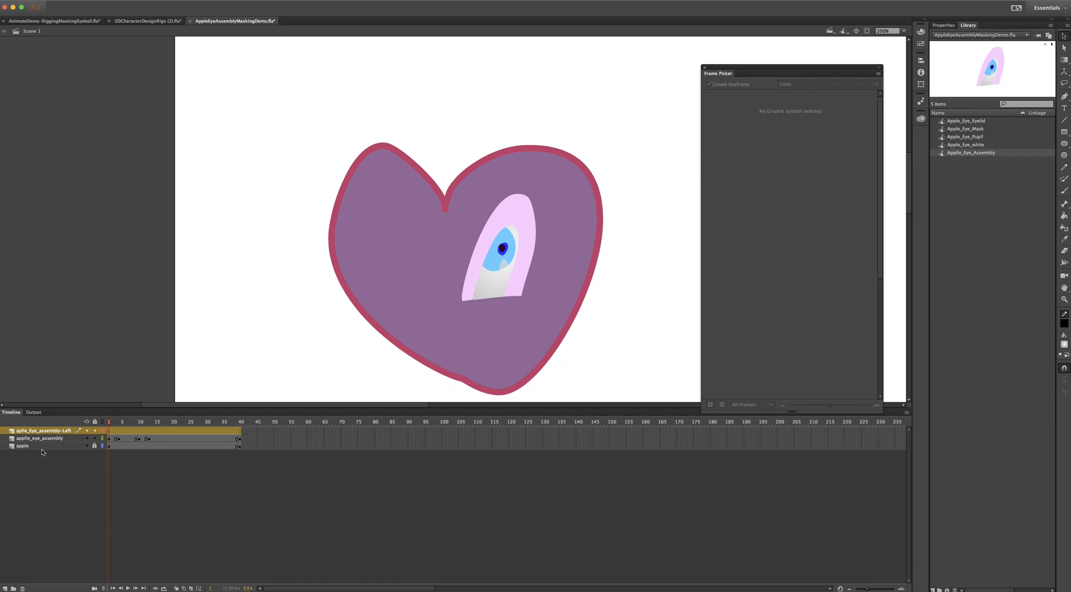
left_click(106, 436)
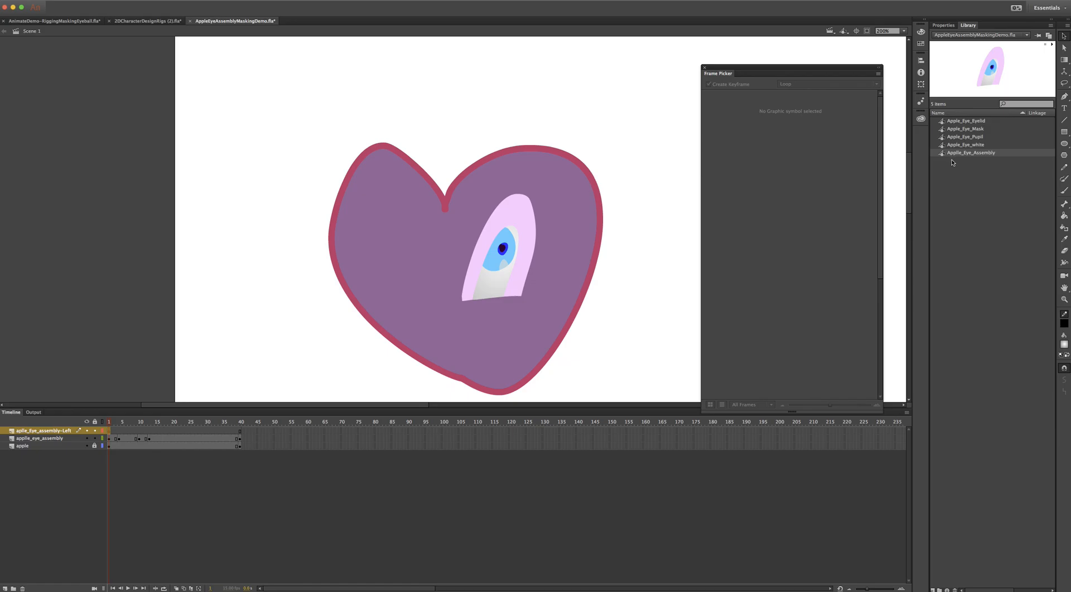
left_click_drag(945, 157, 434, 282)
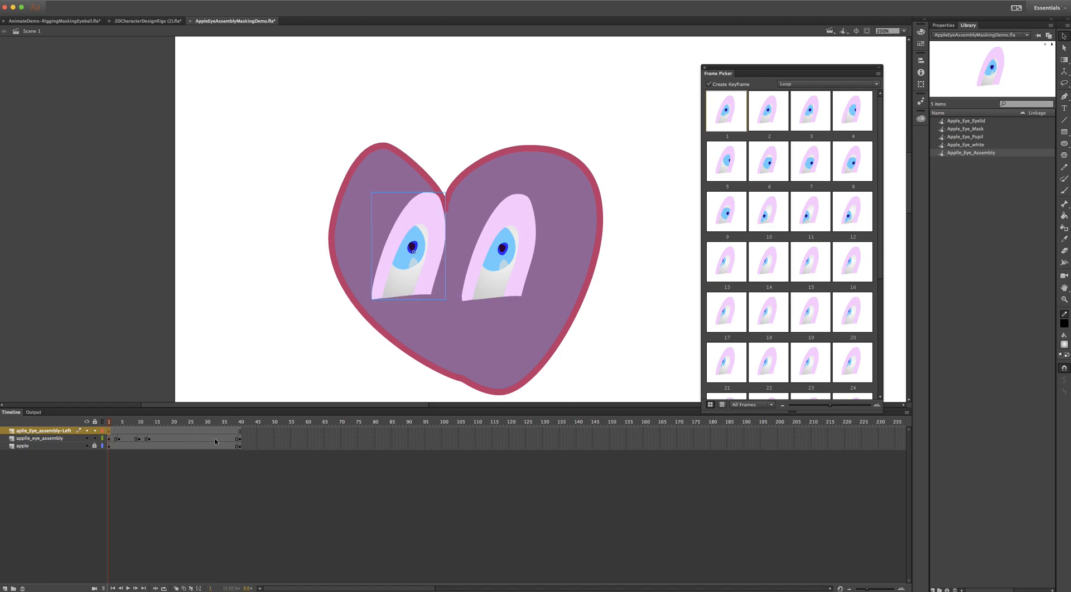
left_click_drag(430, 289, 433, 302)
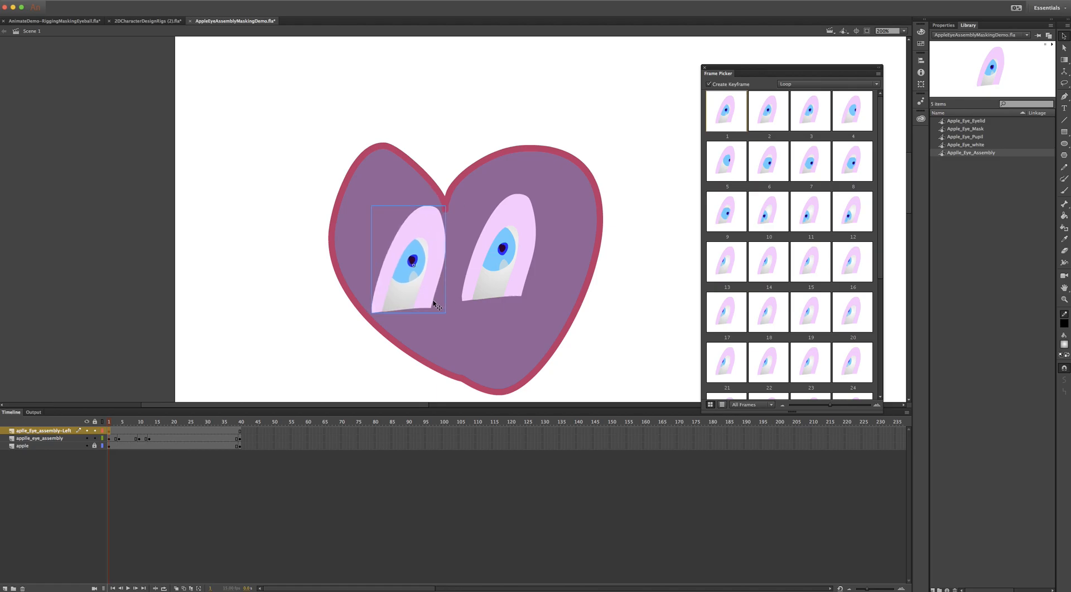
- Mirror the new left eye instance horizontally with Free Transform and skew it to follow the apple's left side
key("q")
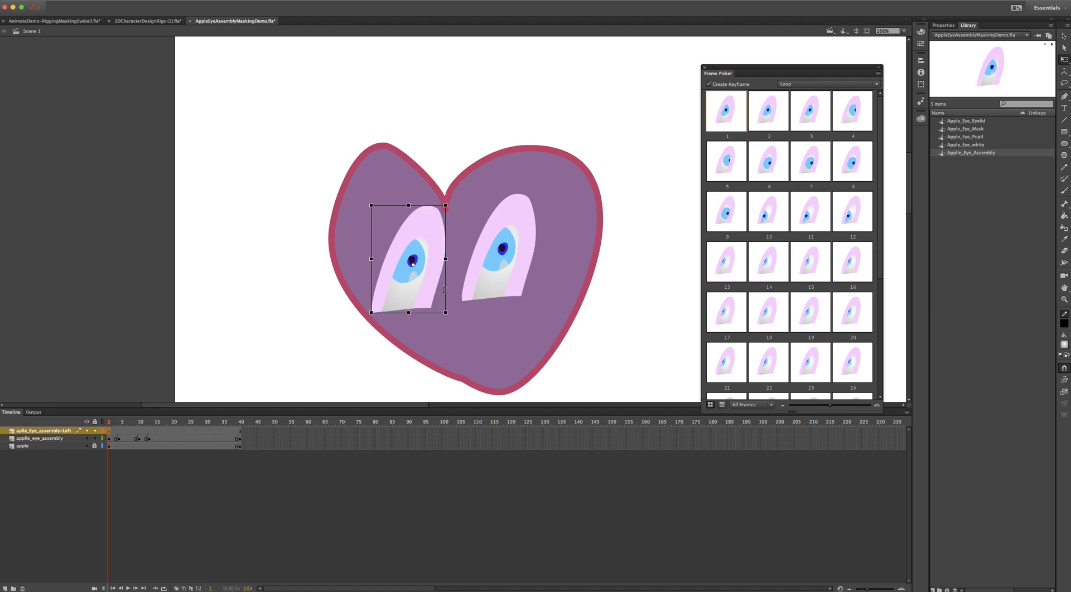
left_click_drag(445, 259, 376, 259)
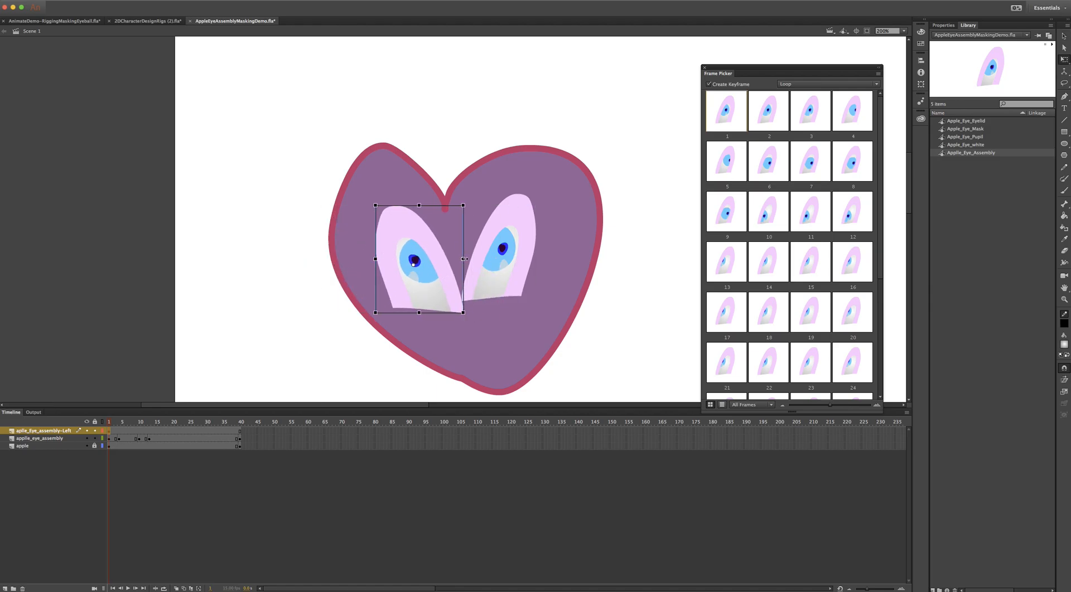
left_click_drag(465, 252, 426, 265)
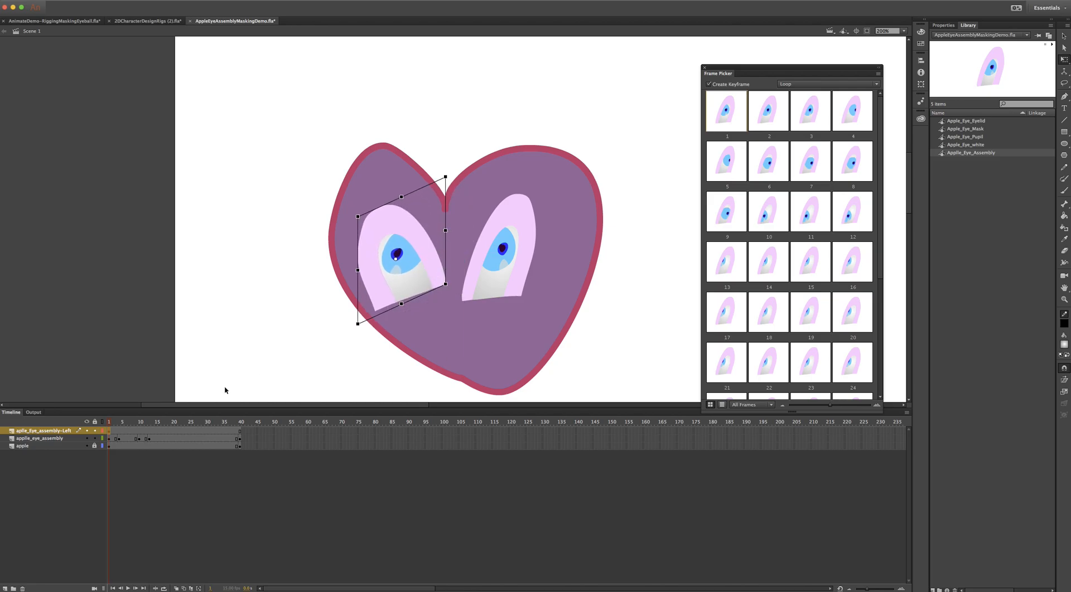
left_click(476, 274)
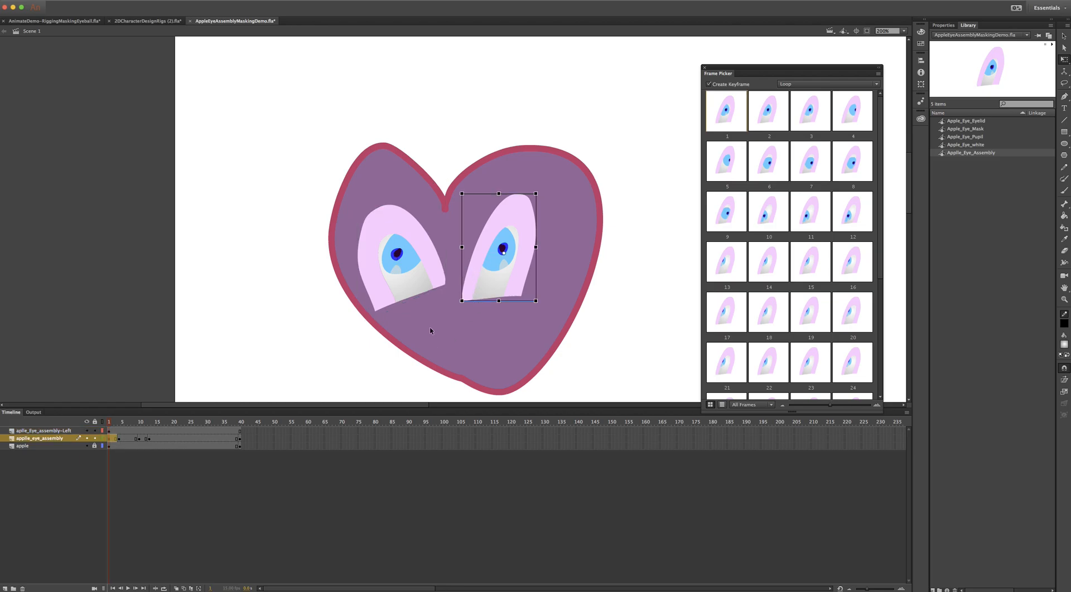
- Clear the contents of all frames on the aplle_Eye_assembly-Left layer to remove the left eye instance
left_click(109, 432)
mouse_move(110, 421)
left_mouse_down()
mouse_move(234, 419)
mouse_move(109, 409)
mouse_move(189, 419)
mouse_move(114, 416)
mouse_move(115, 428)
left_mouse_up()
left_click(110, 431)
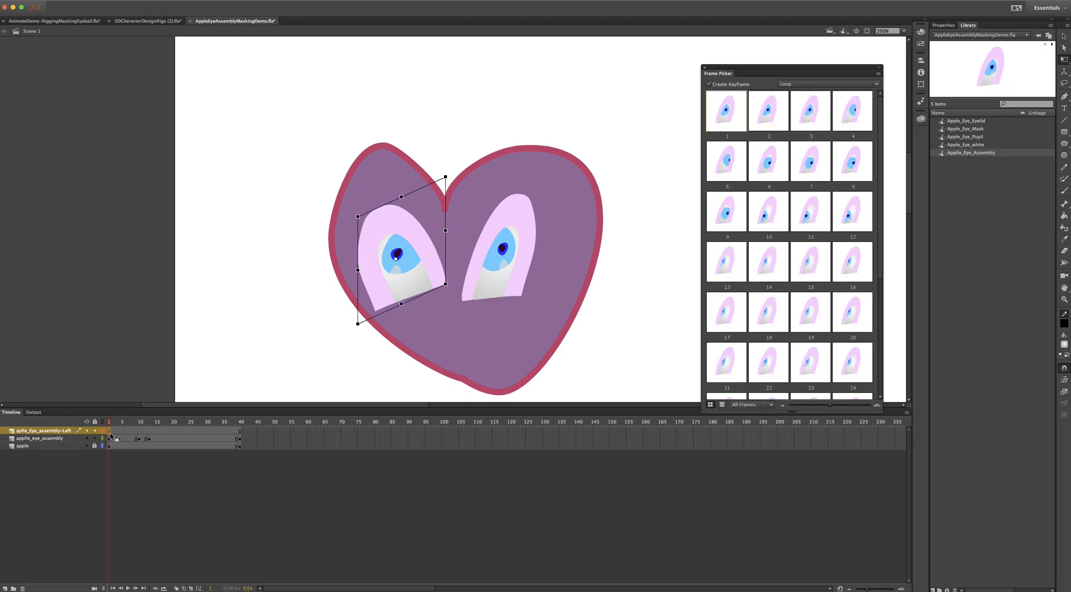
right_click(110, 440)
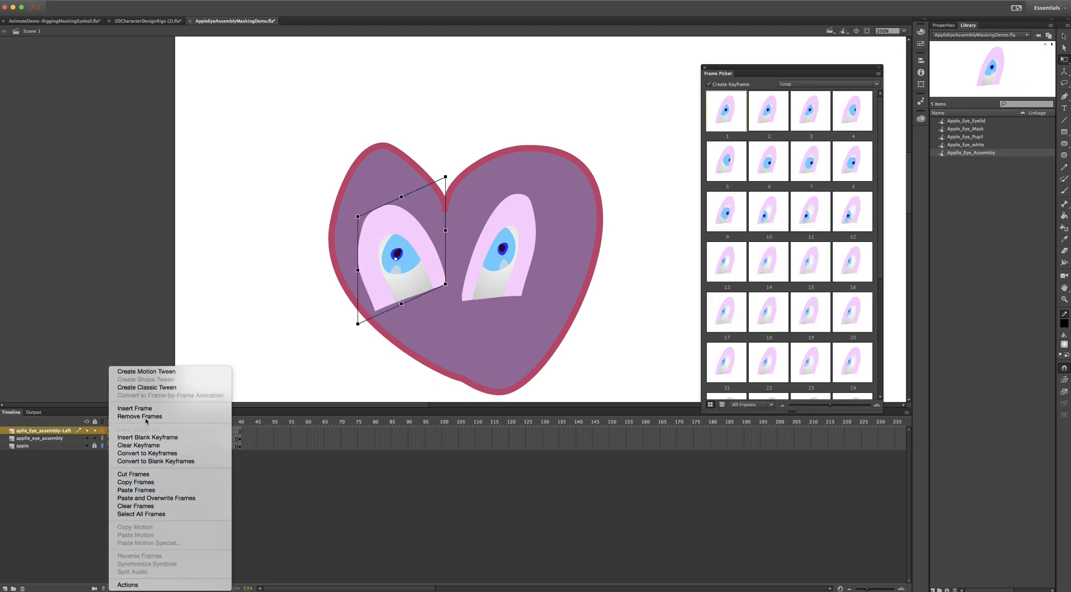
left_click(139, 429)
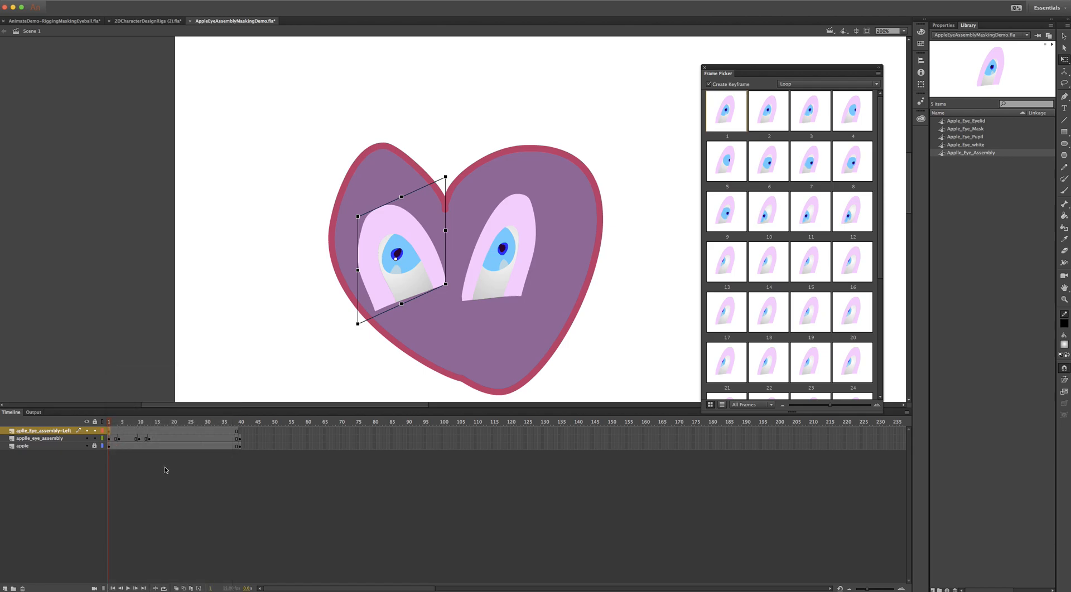
right_click(110, 434)
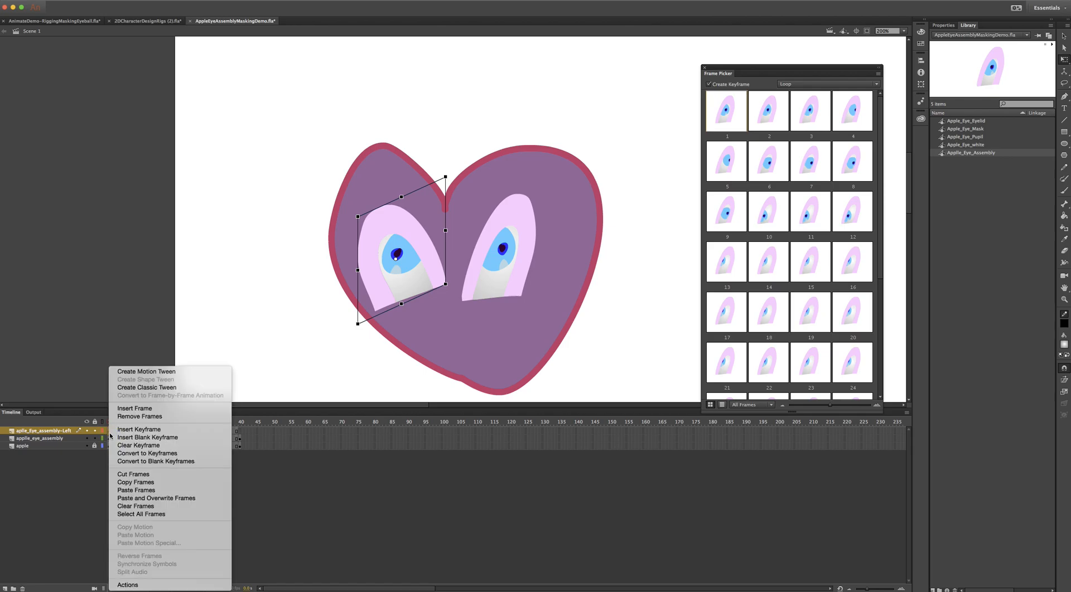
left_click(139, 506)
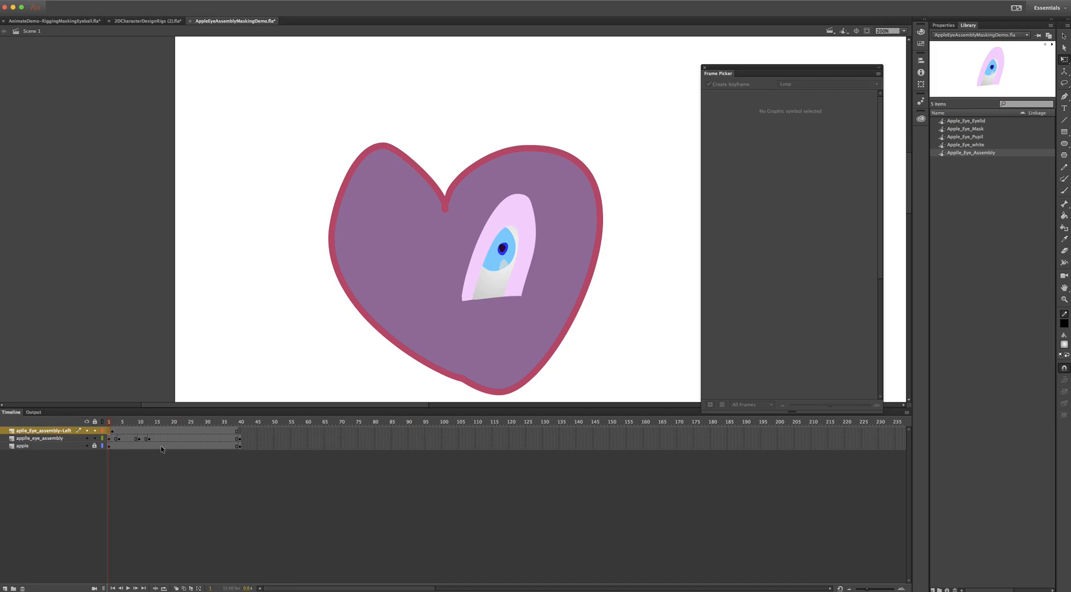
left_click(239, 432)
left_click(109, 433)
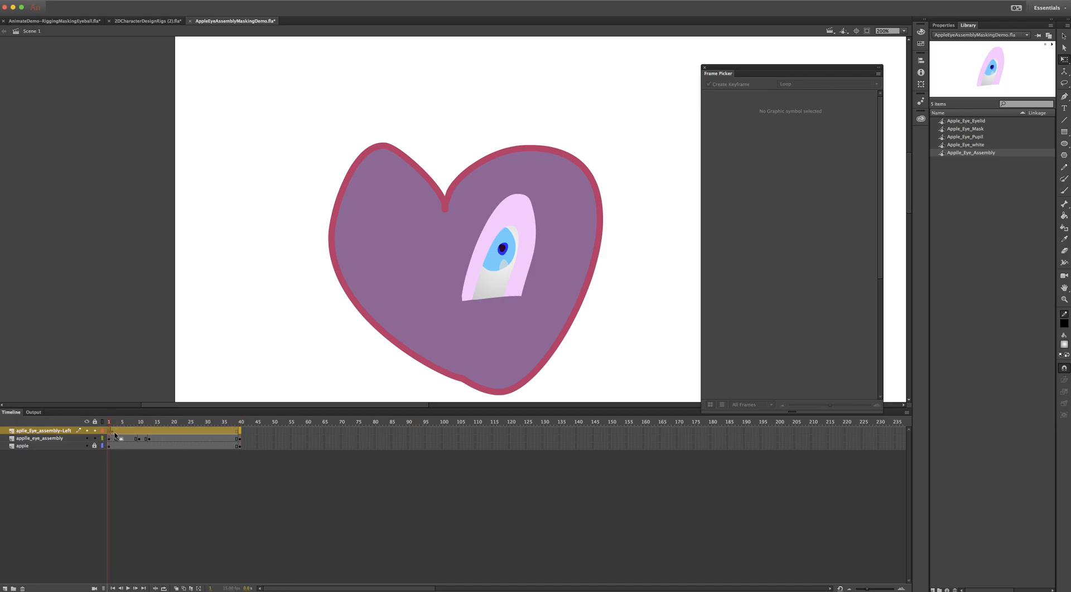
right_click(115, 434)
left_click(150, 508)
- Copy frames 1 to 40 of the original eye layer, paste them from frame 1 of aplle_Eye_assembly-Left, and select all that layer's frames
left_click(111, 439)
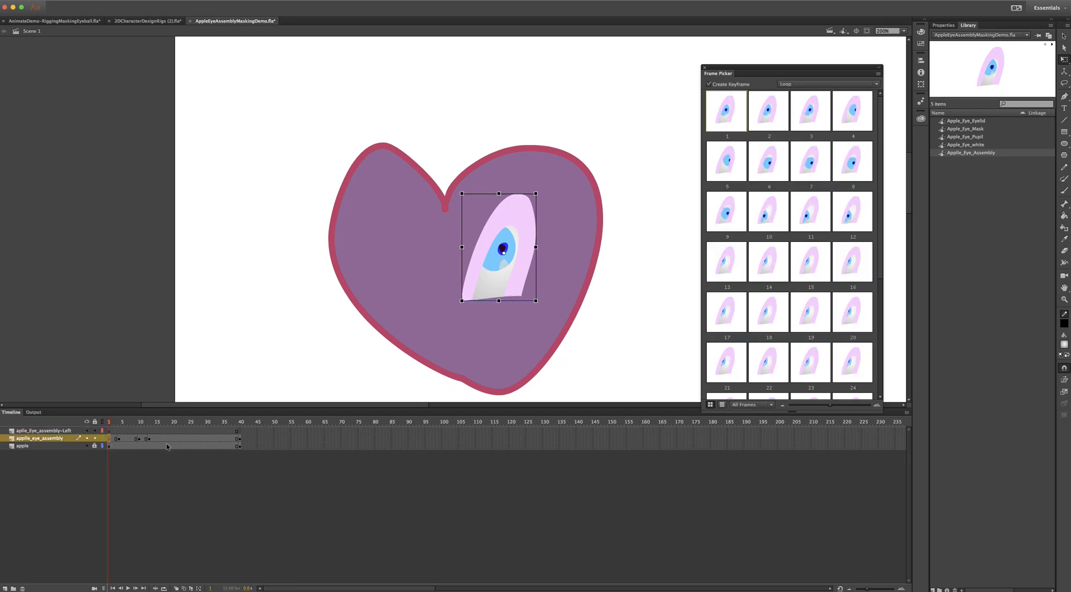
left_click(240, 439)
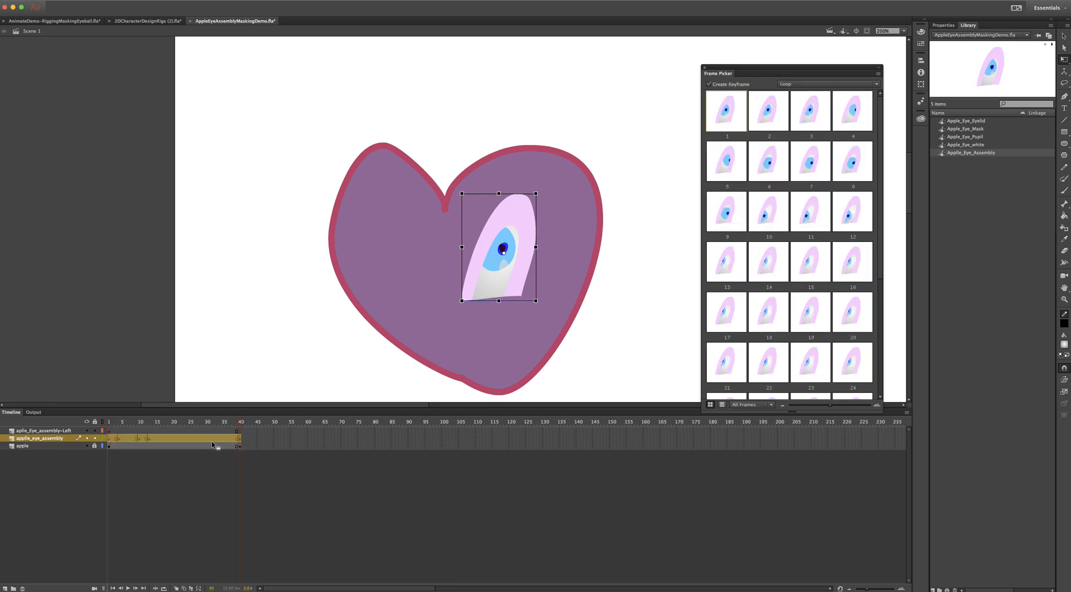
right_click(216, 440)
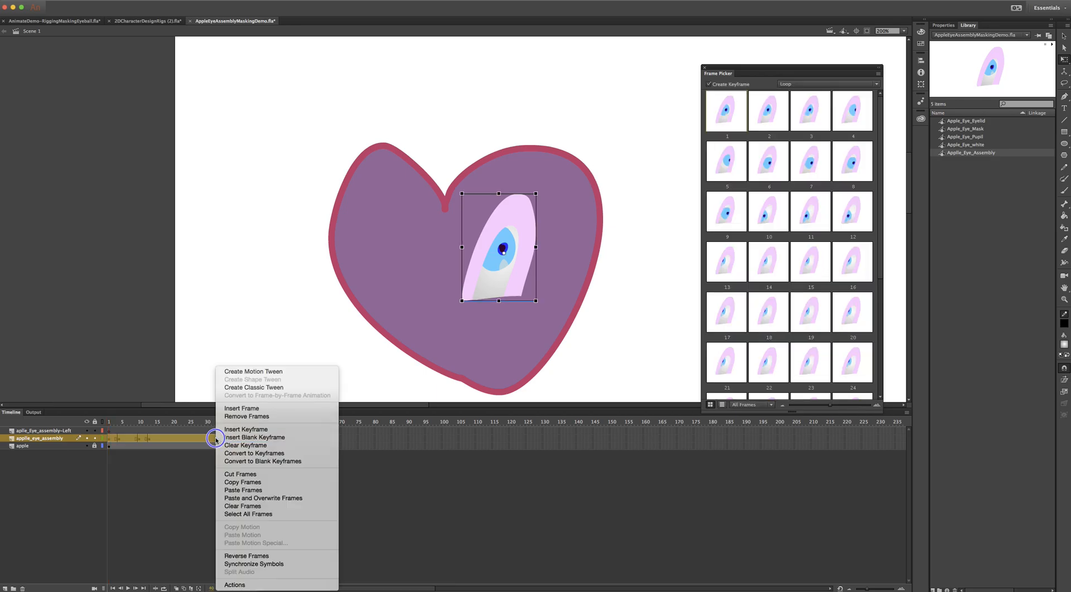
left_click(256, 481)
left_click(110, 432)
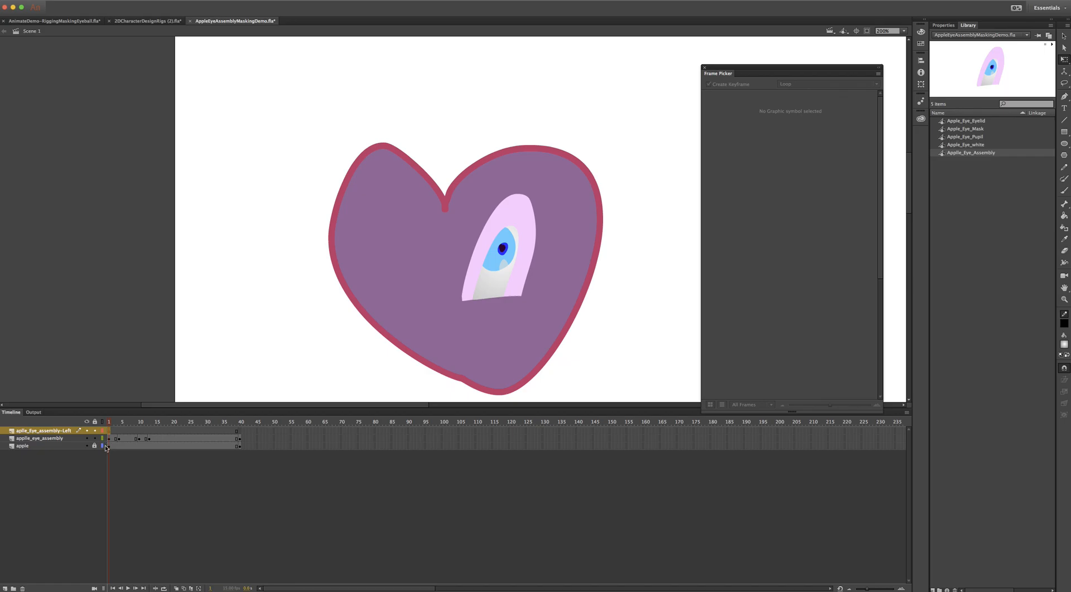
right_click(110, 432)
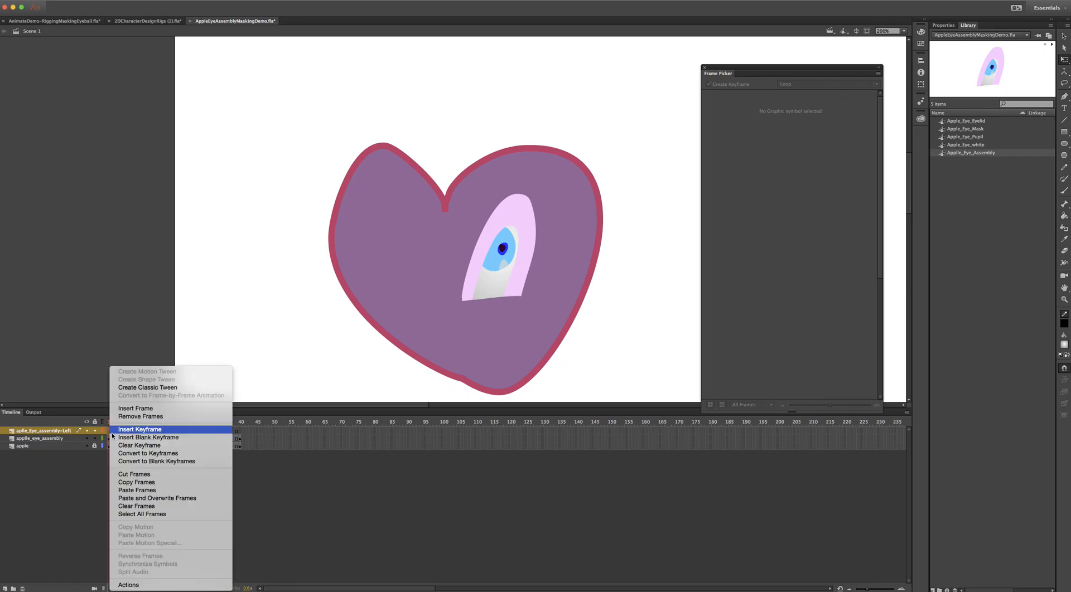
left_click(154, 491)
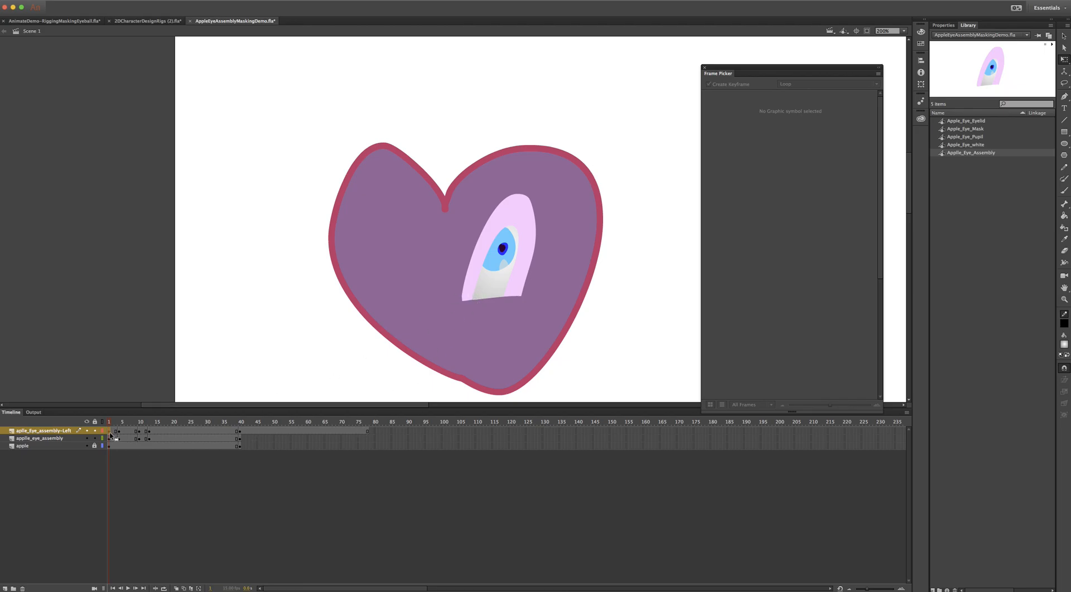
left_click(366, 431)
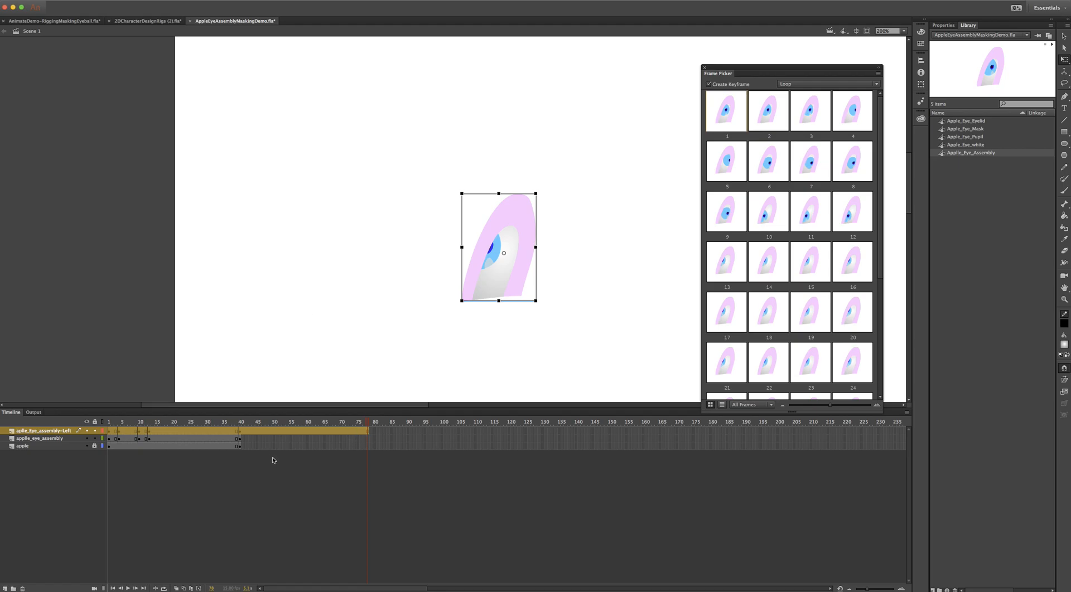
- Deselect the frames and lock the original eye layer, keeping the aplle_Eye_assembly-Left layer unlocked at frame 1
left_click(98, 475)
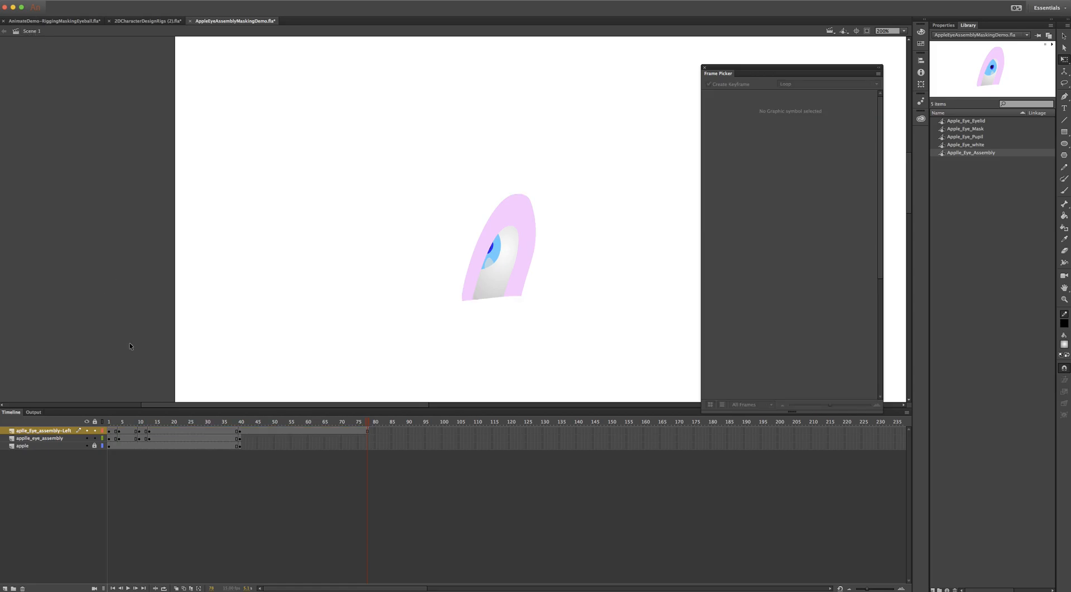
left_click(108, 432)
left_click(94, 439)
left_click(95, 431)
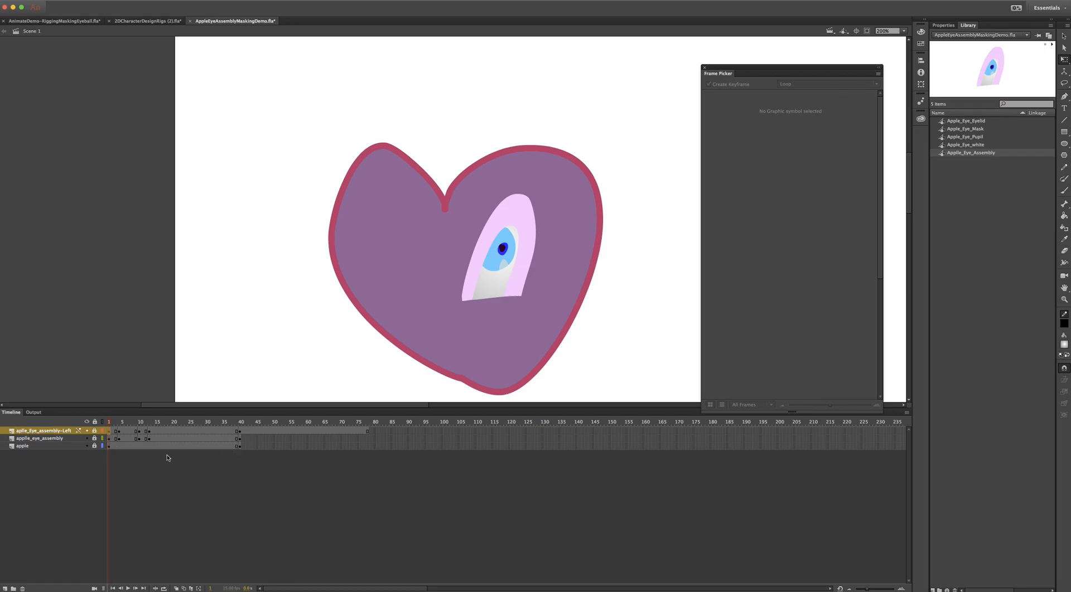
left_click(94, 431)
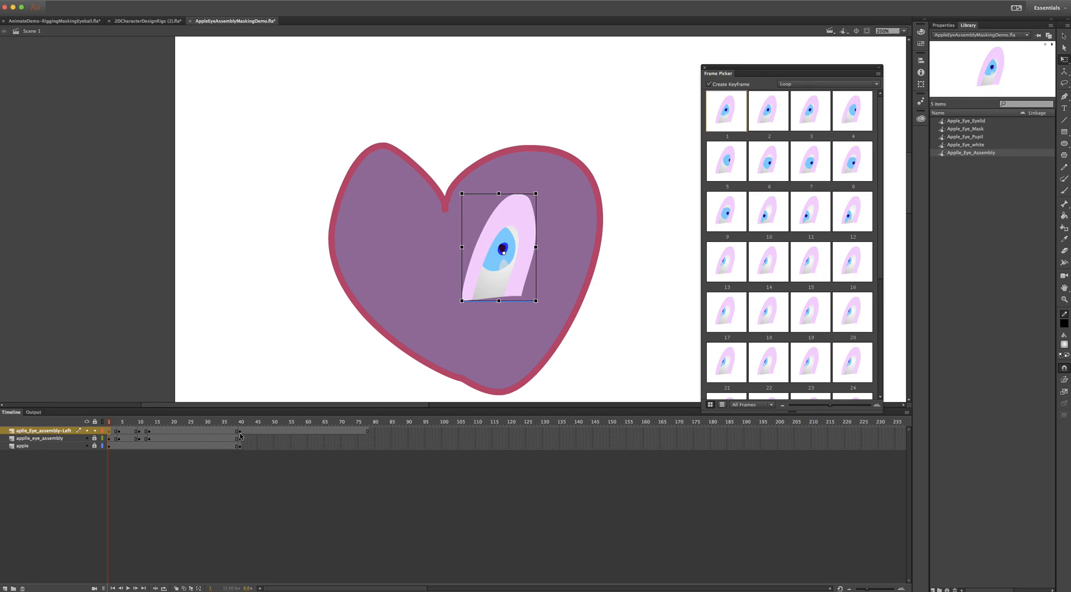
- Clear the surplus frames from 41 to the end of the aplle_Eye_assembly-Left layer
left_click(366, 434)
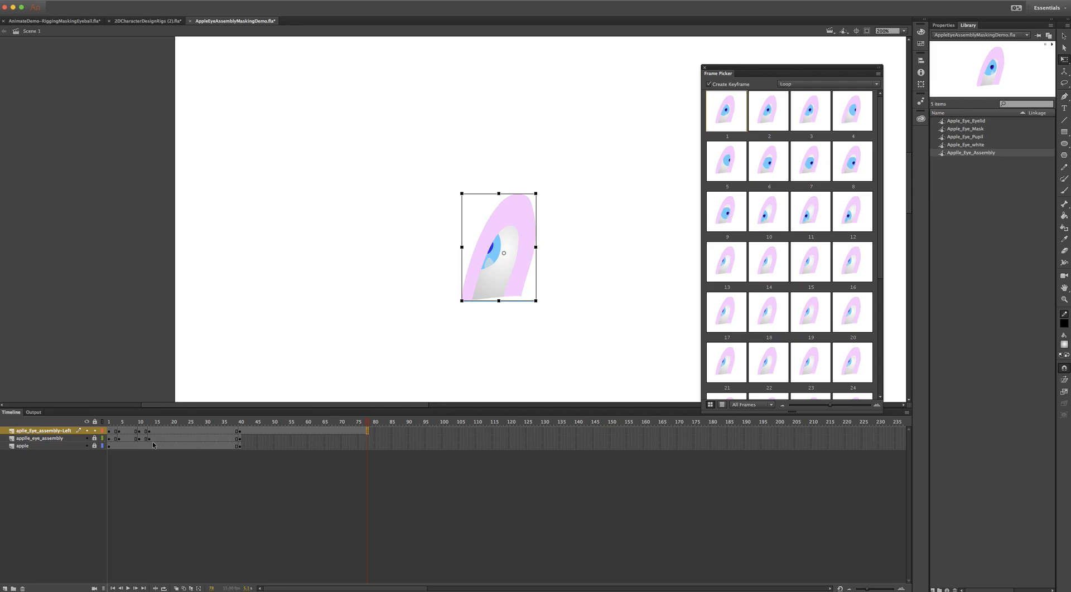
left_click(240, 434)
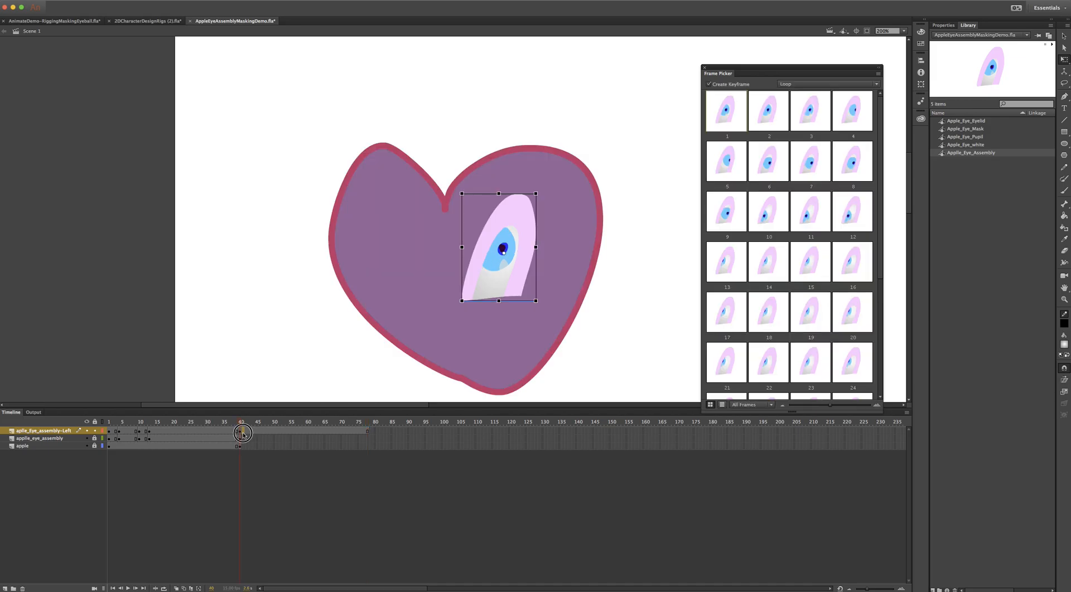
left_click(243, 434)
left_click(366, 434)
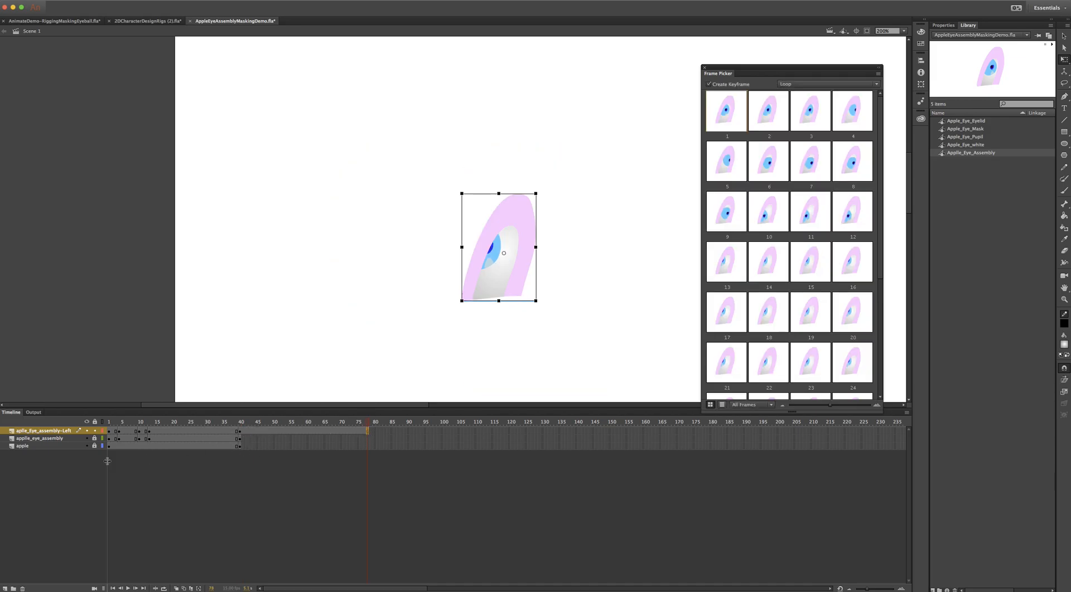
left_click(244, 434)
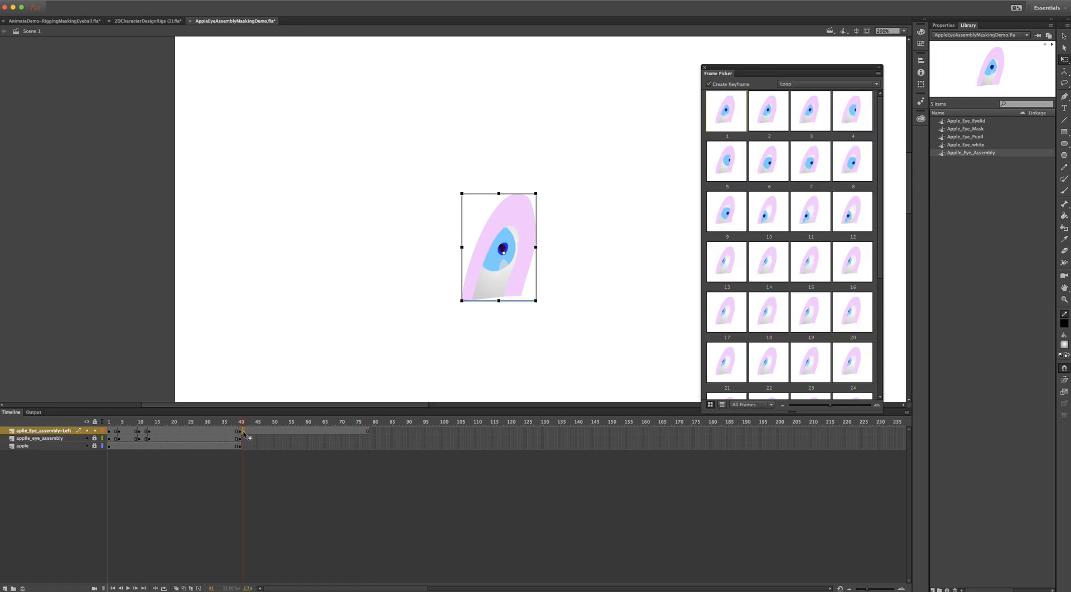
left_click(366, 432)
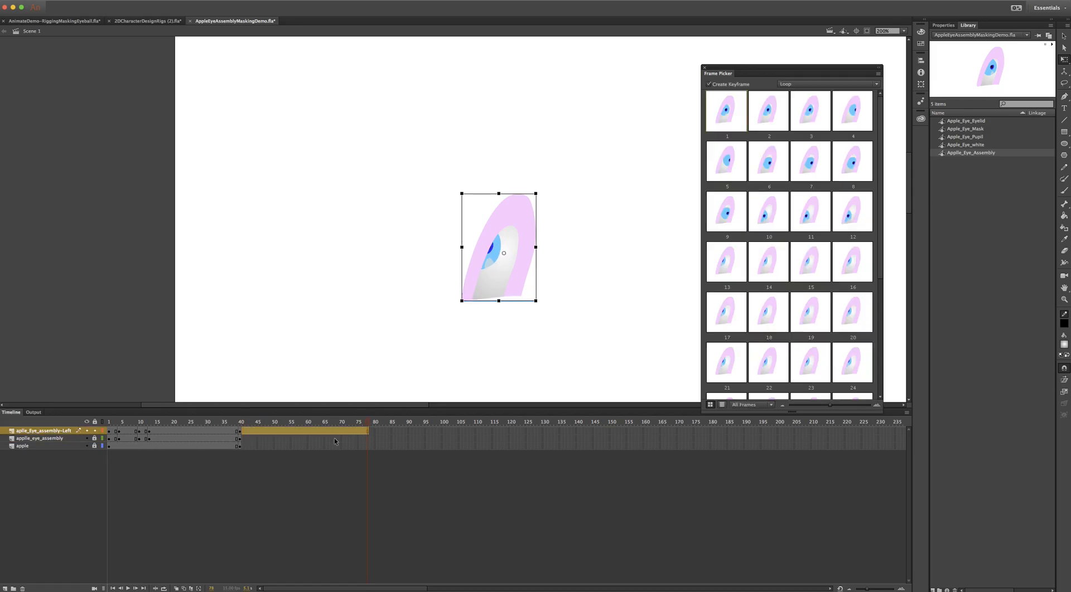
right_click(266, 433)
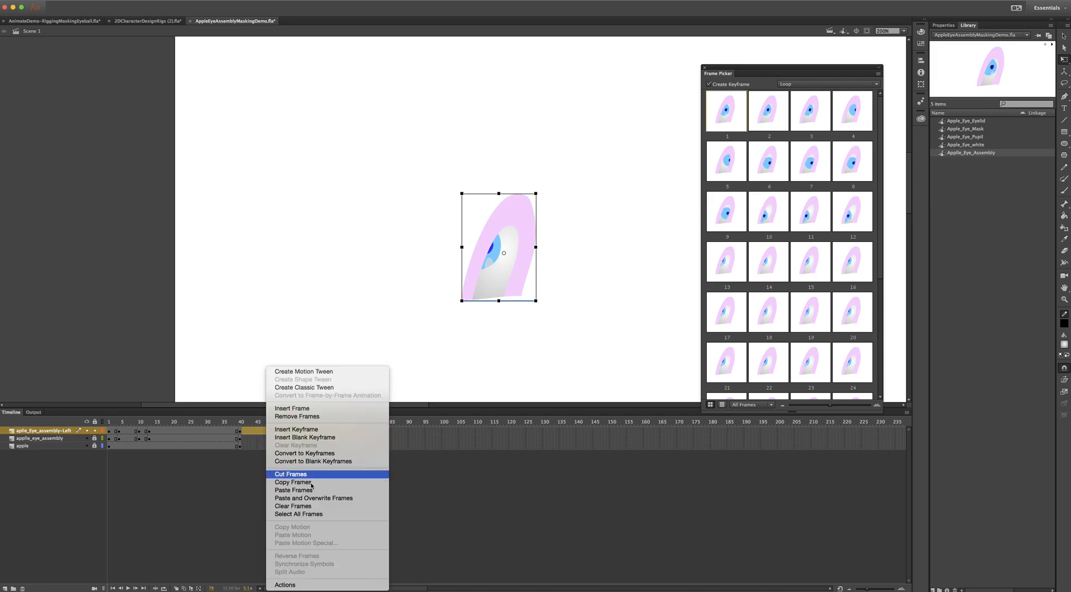
left_click(296, 508)
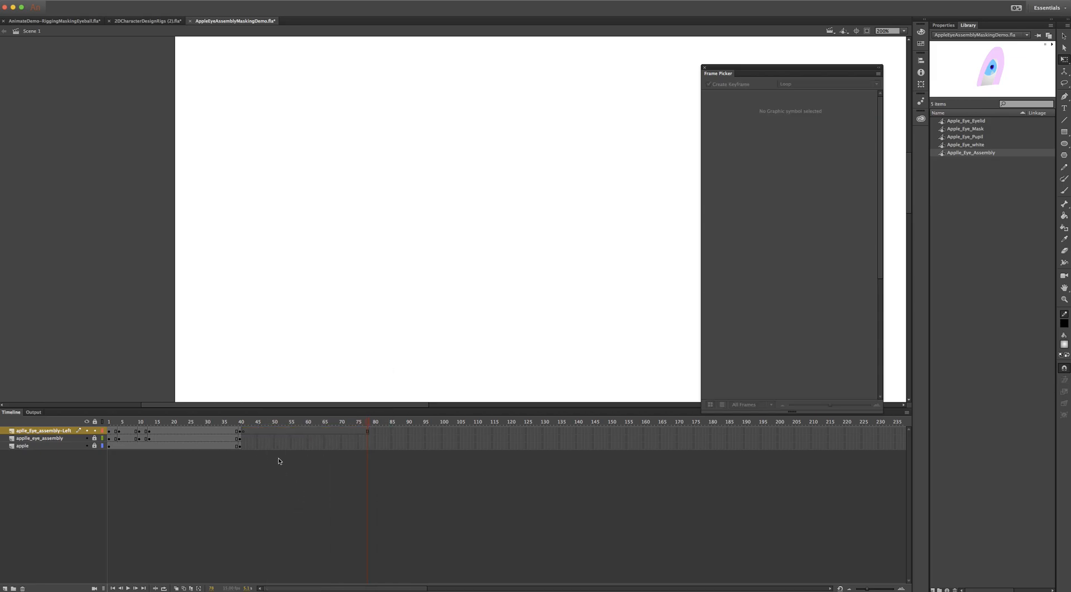
- Select frames 1 to 40 of aplle_Eye_assembly-Left and try to move the pasted eye onto the apple's left side
left_click(241, 432)
left_click(239, 439)
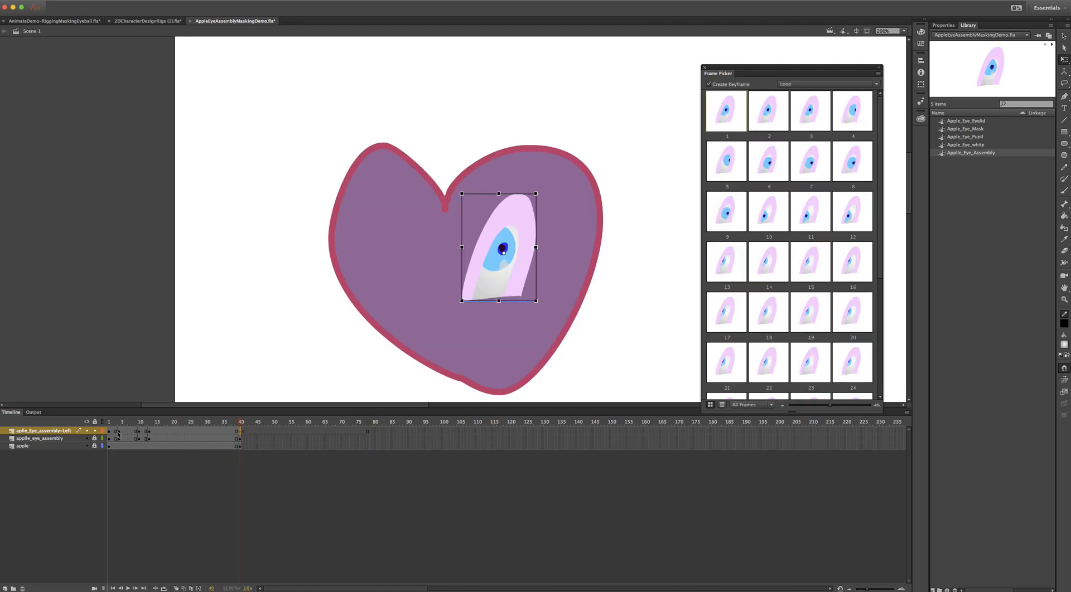
left_click(110, 432)
left_click(241, 433)
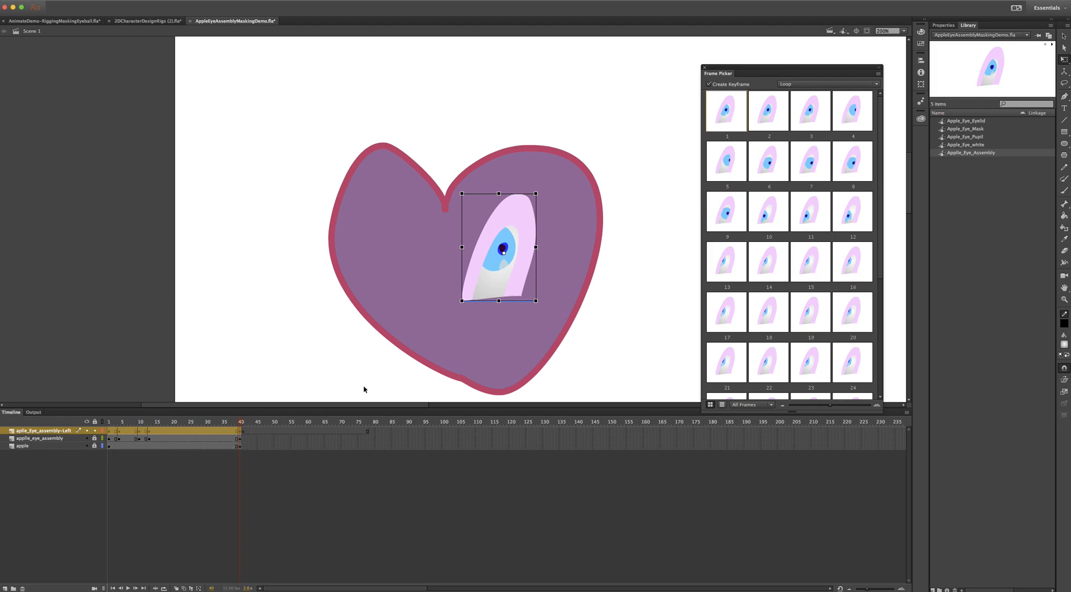
left_click_drag(494, 287, 410, 289)
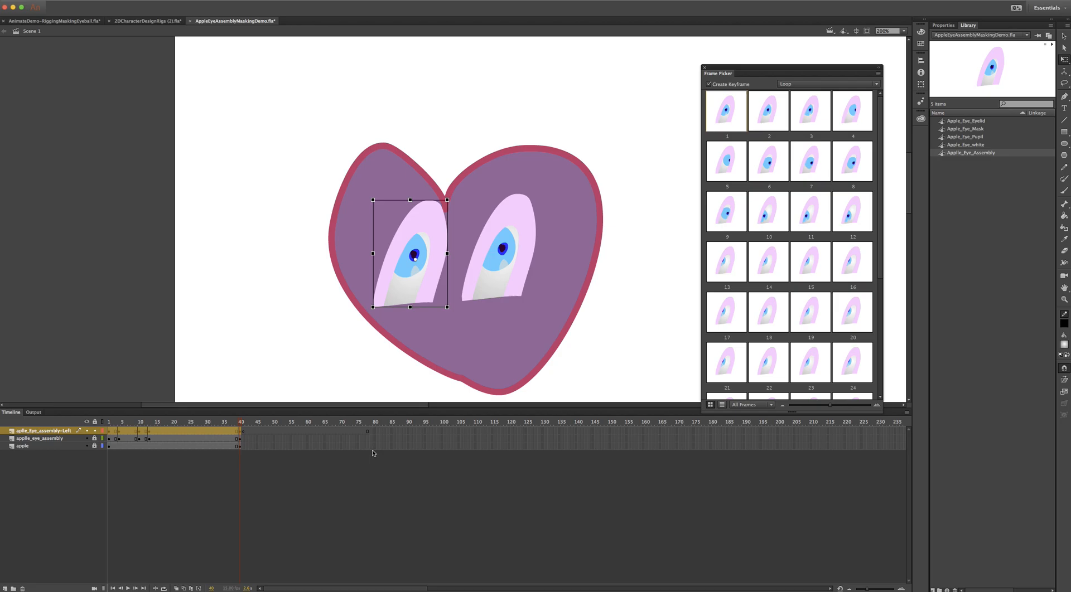
- Compare the left eye's position across the aplle_Eye_assembly-Left keyframes between frames 1 and 40
left_click(94, 431)
left_click(111, 425)
mouse_move(114, 422)
left_mouse_down()
mouse_move(125, 421)
mouse_move(109, 422)
left_mouse_up()
left_click(94, 433)
left_click(94, 439)
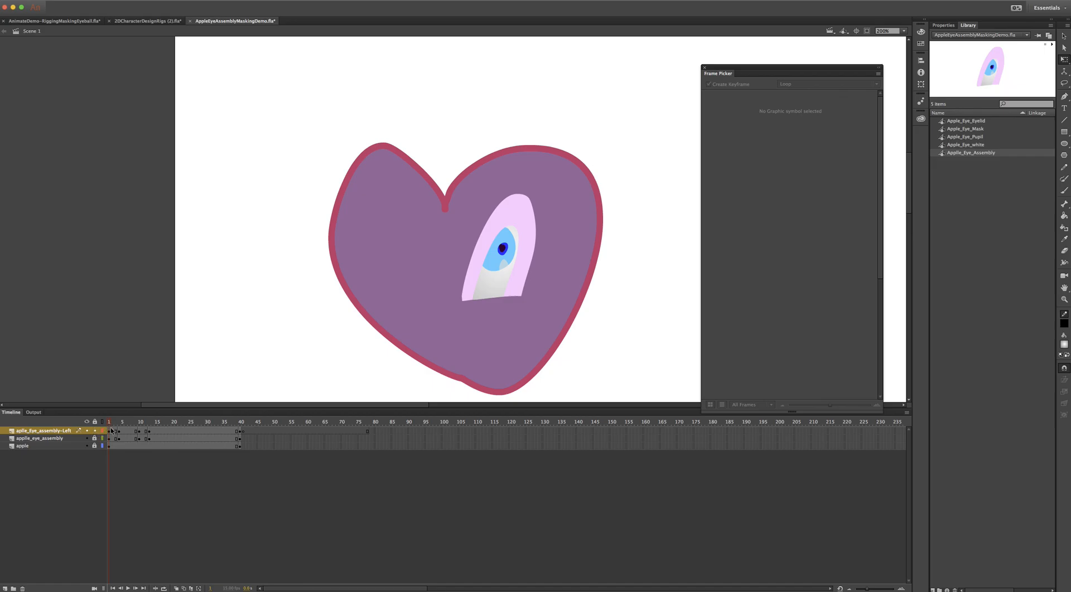
left_click(94, 431)
left_click(110, 432)
left_click(237, 437)
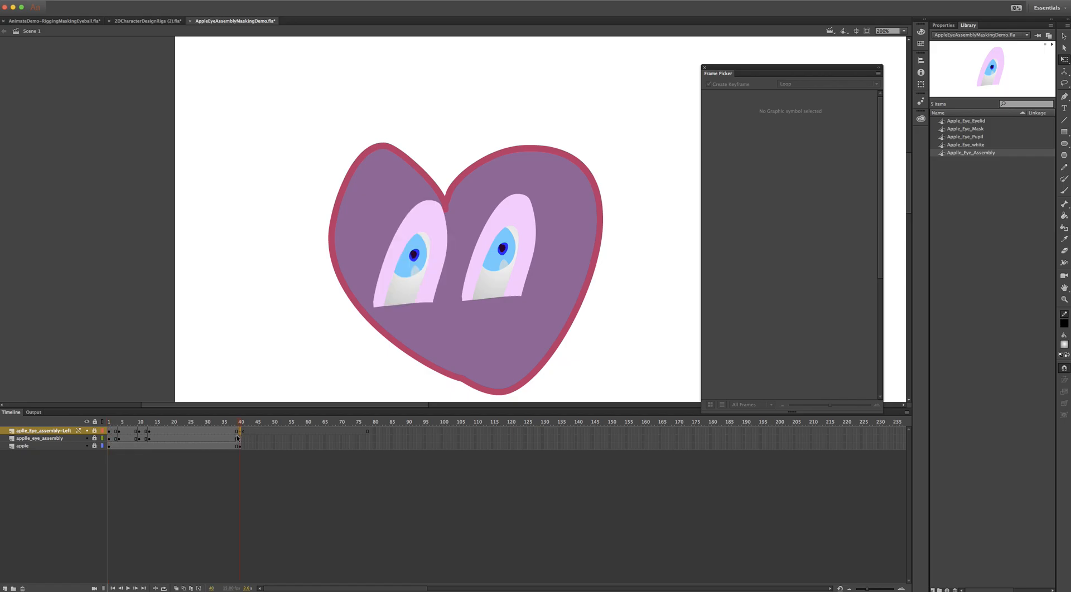
left_click(150, 432)
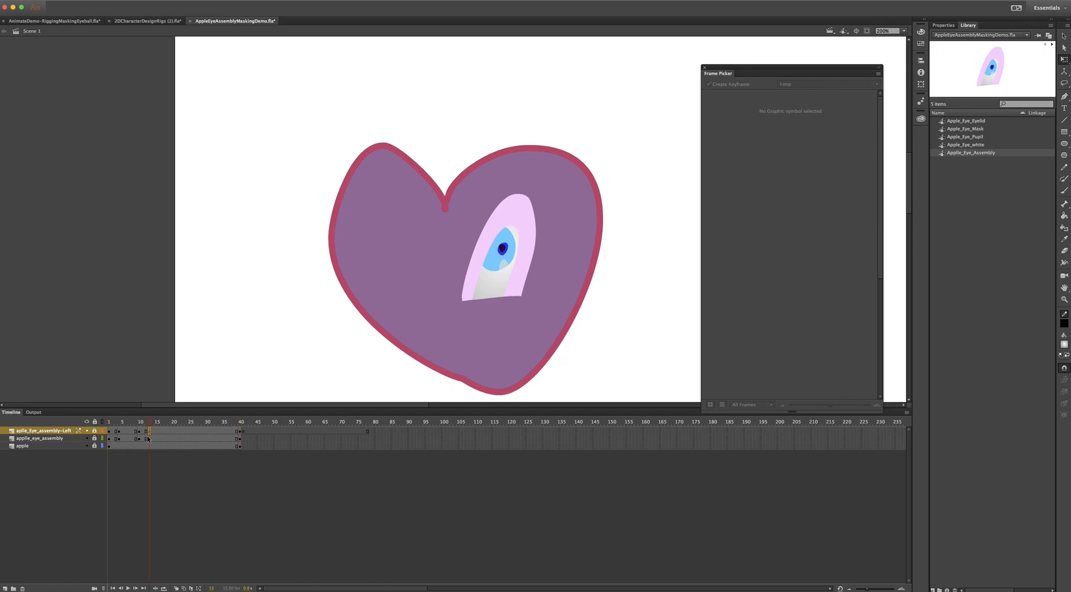
left_click(117, 433)
left_click(94, 431)
left_click(237, 431)
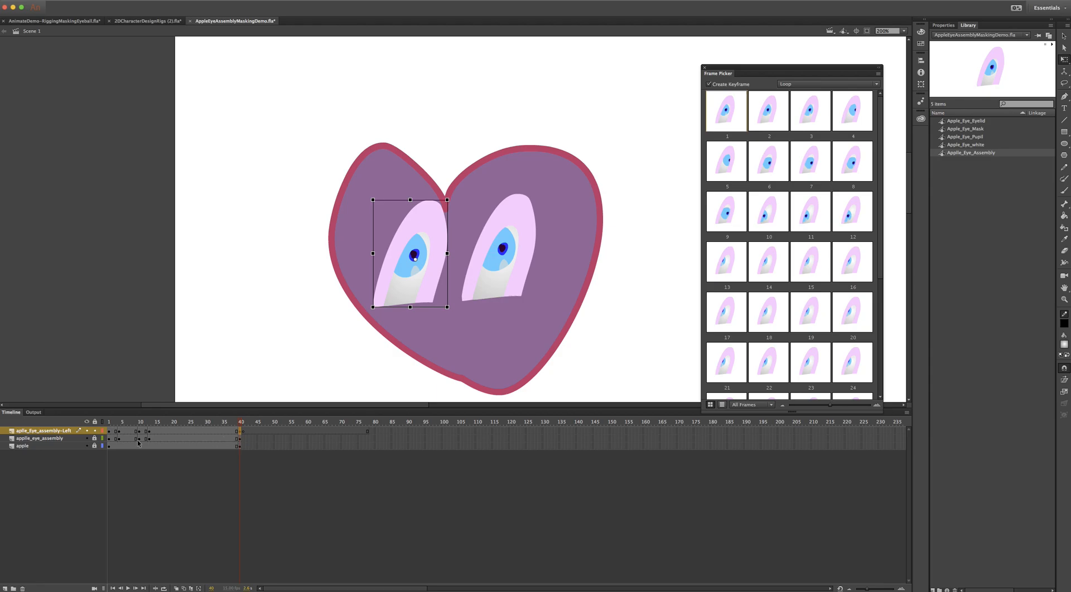
- Clear frames 1 to 40 on the aplle_Eye_assembly-Left layer
left_click(109, 433)
left_click(240, 434)
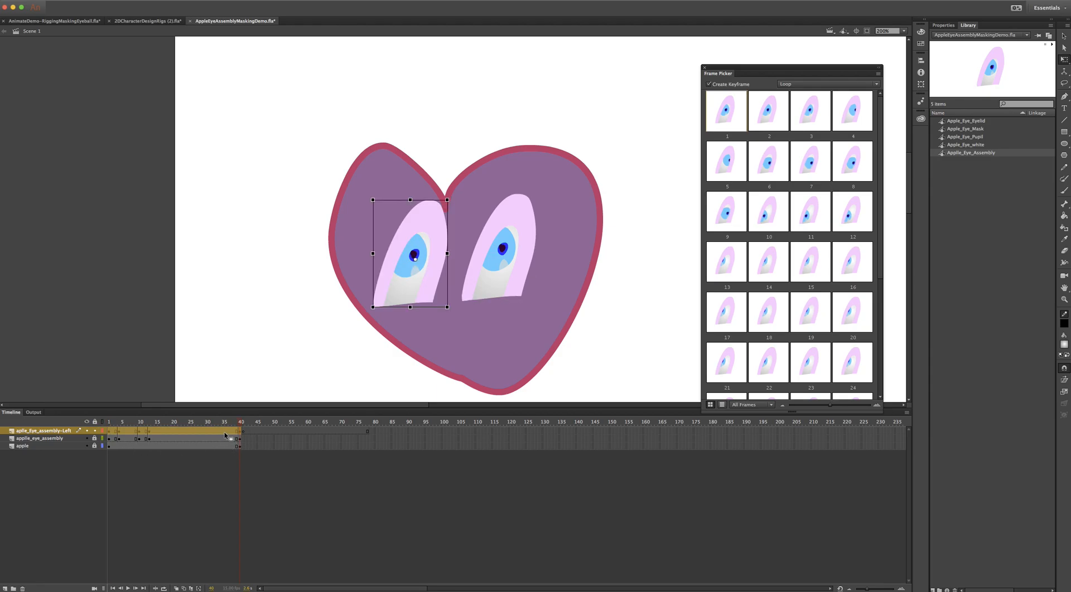
right_click(229, 438)
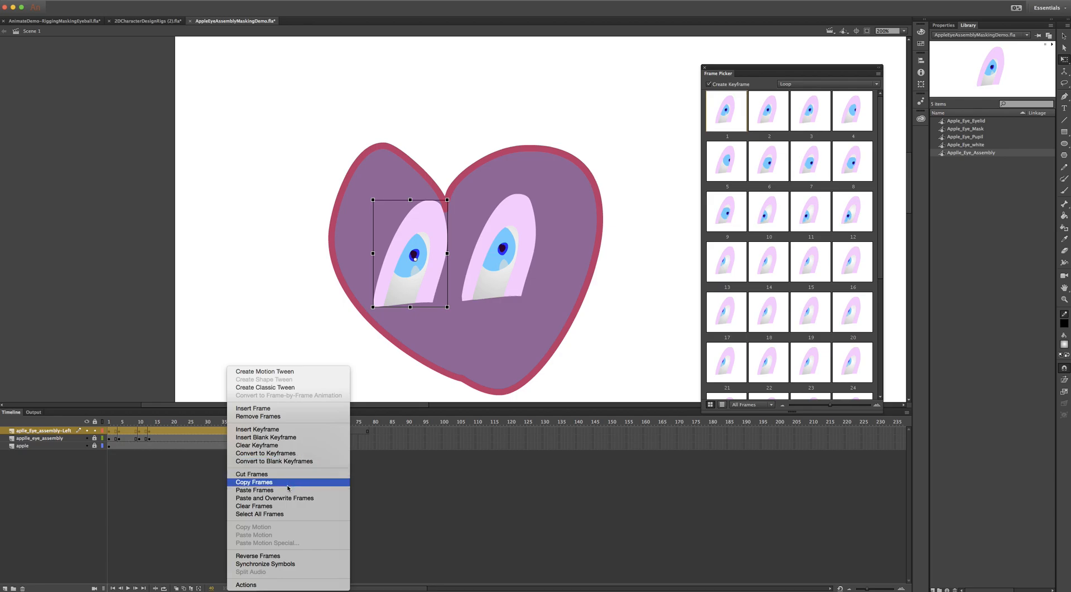
left_click(281, 506)
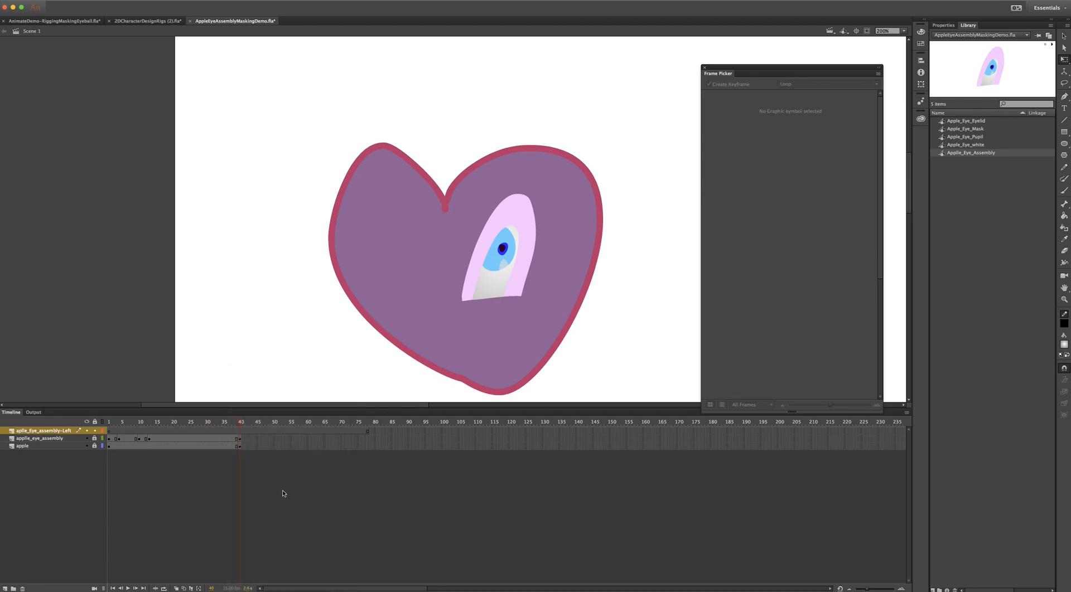
- Unlock the original eye layer, copy its frames 1 to 40, and paste them from frame 1 of aplle_Eye_assembly-Left
left_click(109, 438)
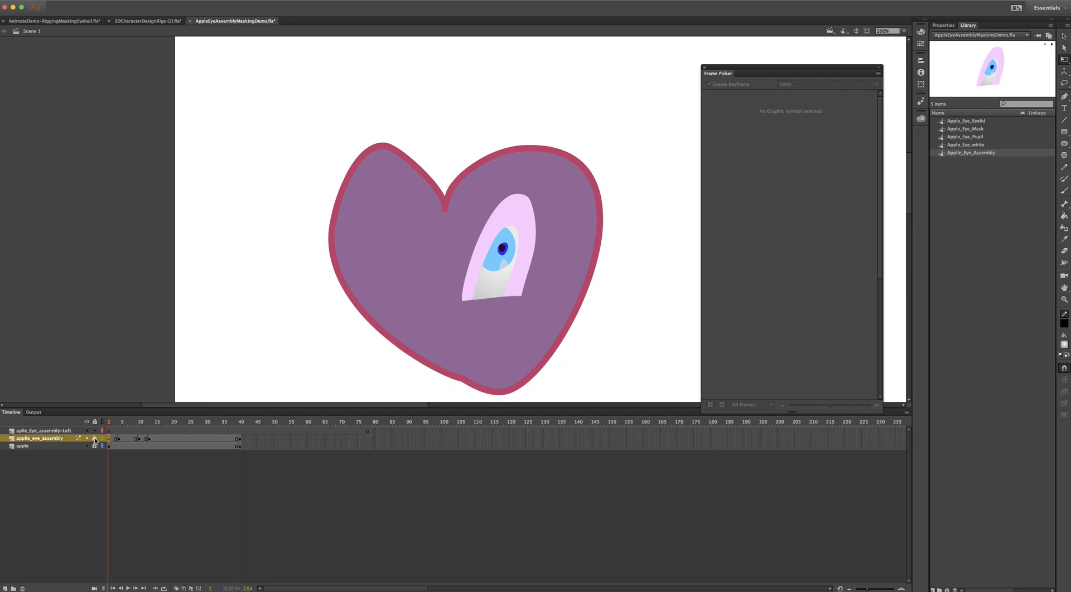
left_click(113, 440)
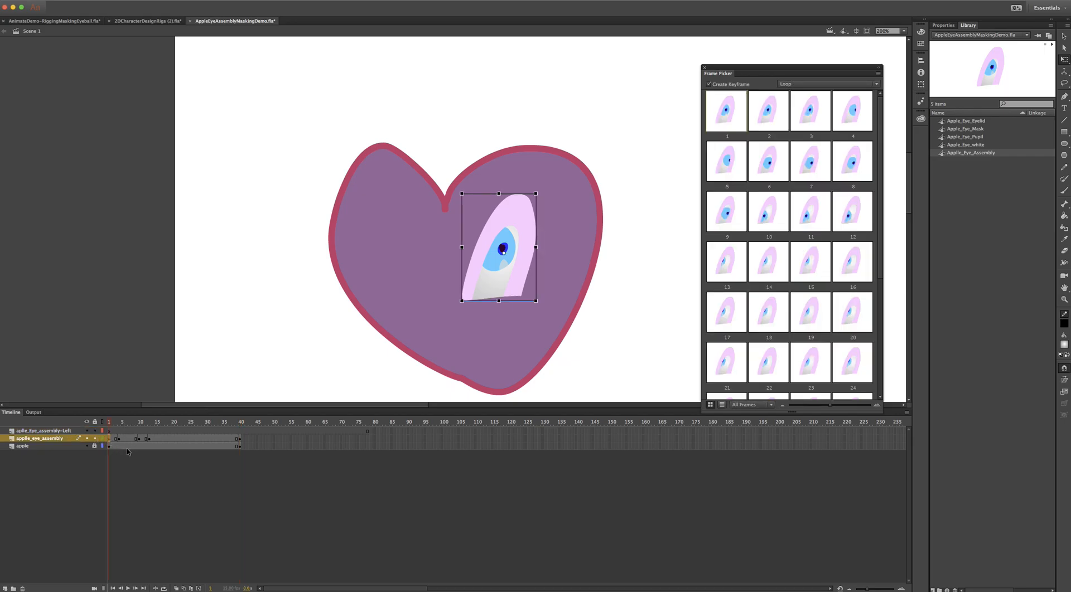
left_click(240, 439)
left_click(111, 440, "shift")
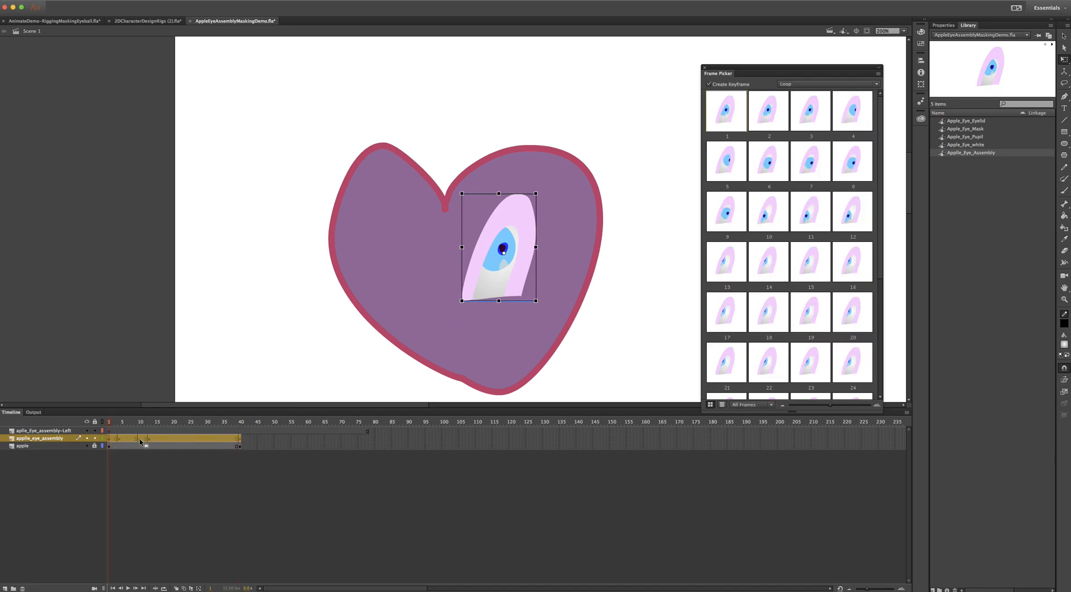
right_click(140, 441)
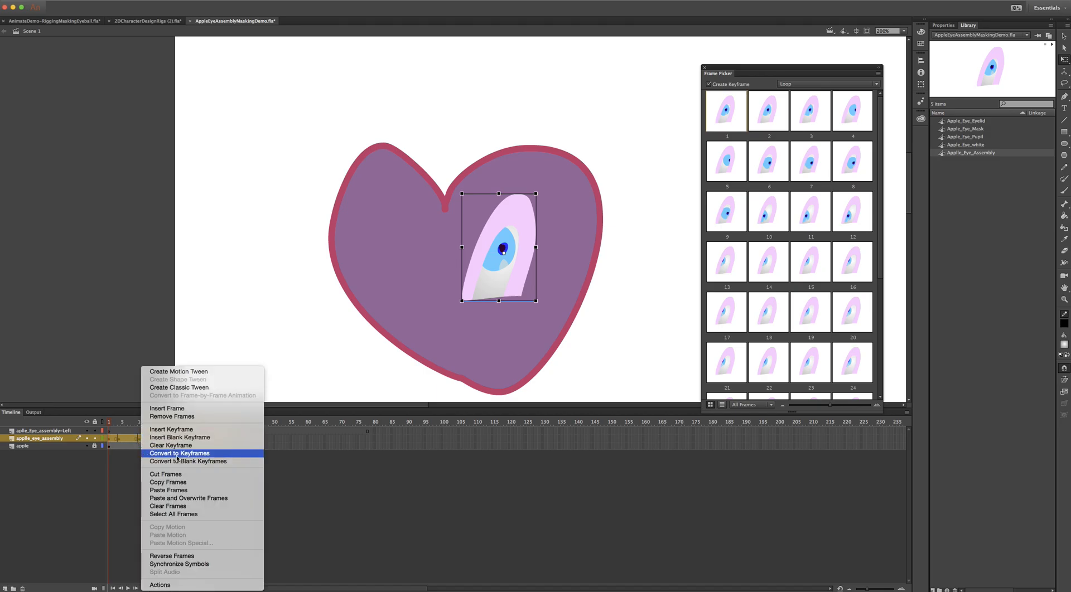
left_click(170, 483)
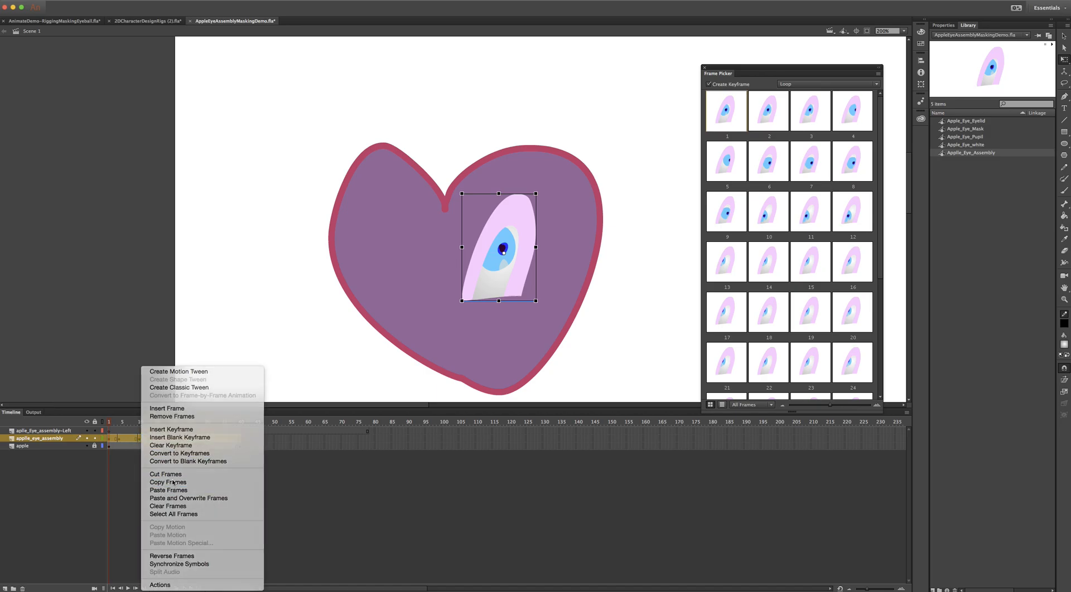
left_click(110, 433)
right_click(109, 434)
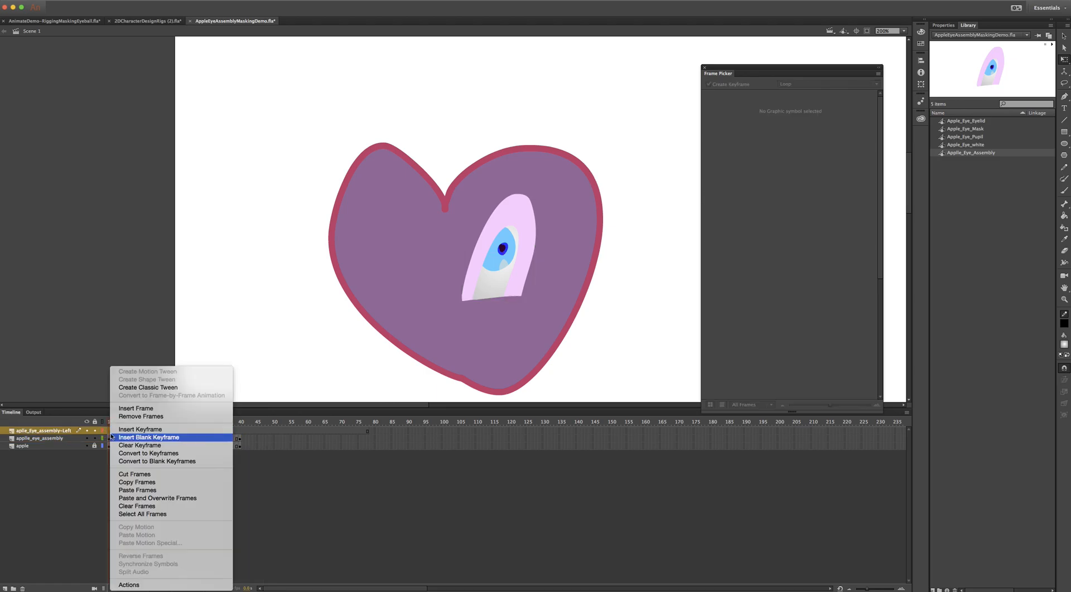
left_click(151, 503)
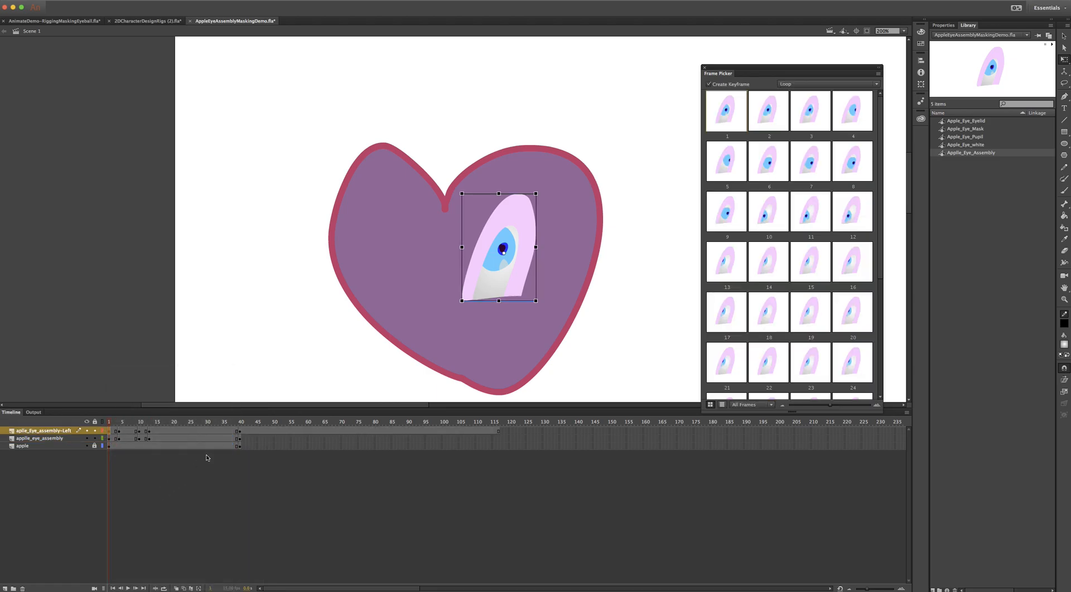
- Clear all frames beyond frame 40 on the aplle_Eye_assembly-Left layer after the repeated paste
left_click(243, 432)
right_click(244, 434)
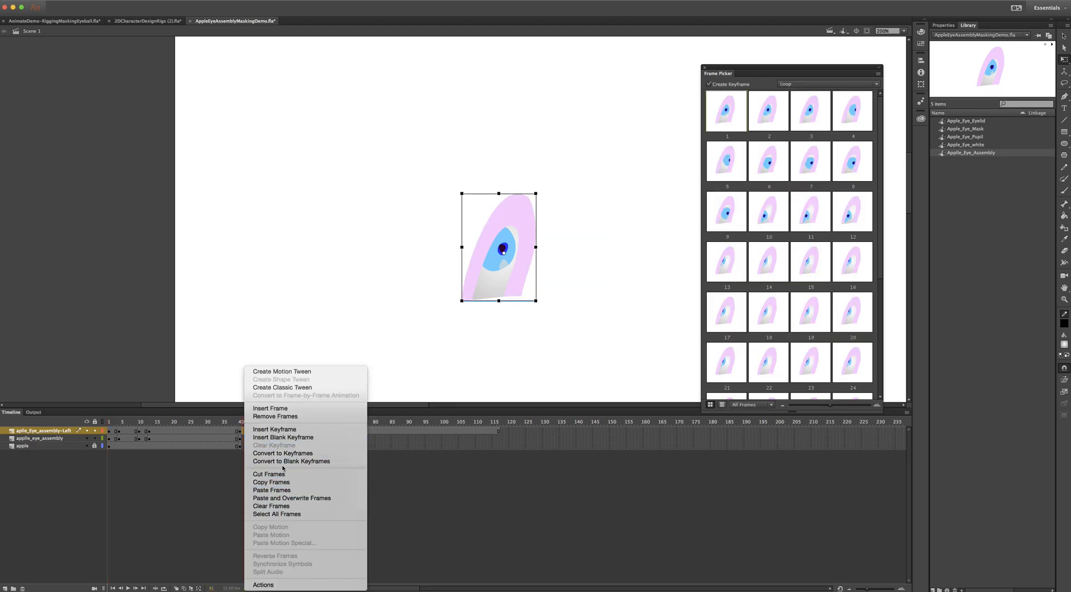
left_click(284, 506)
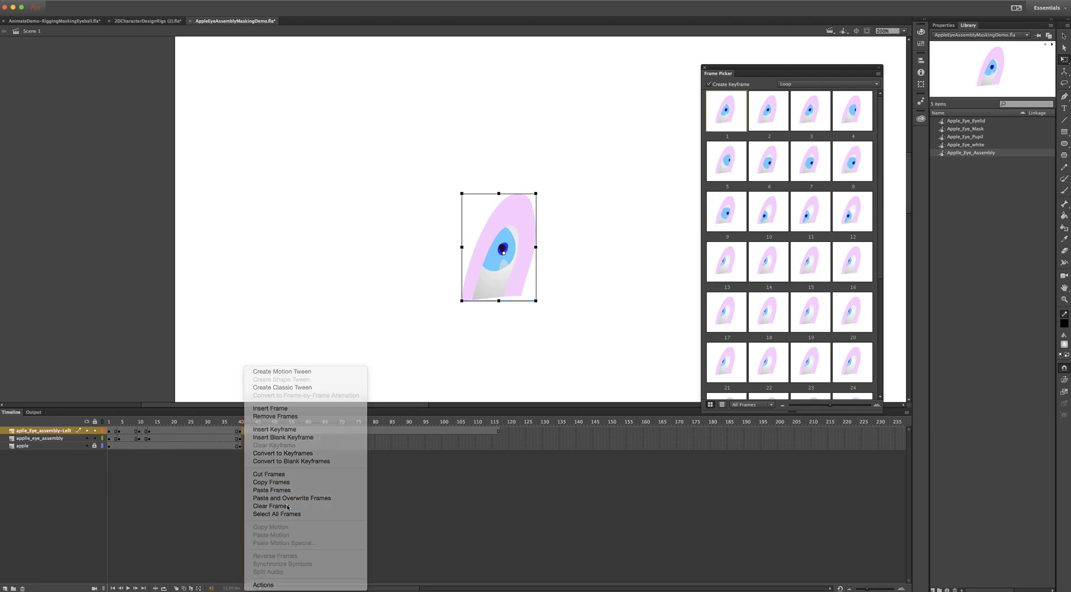
double_click(247, 432)
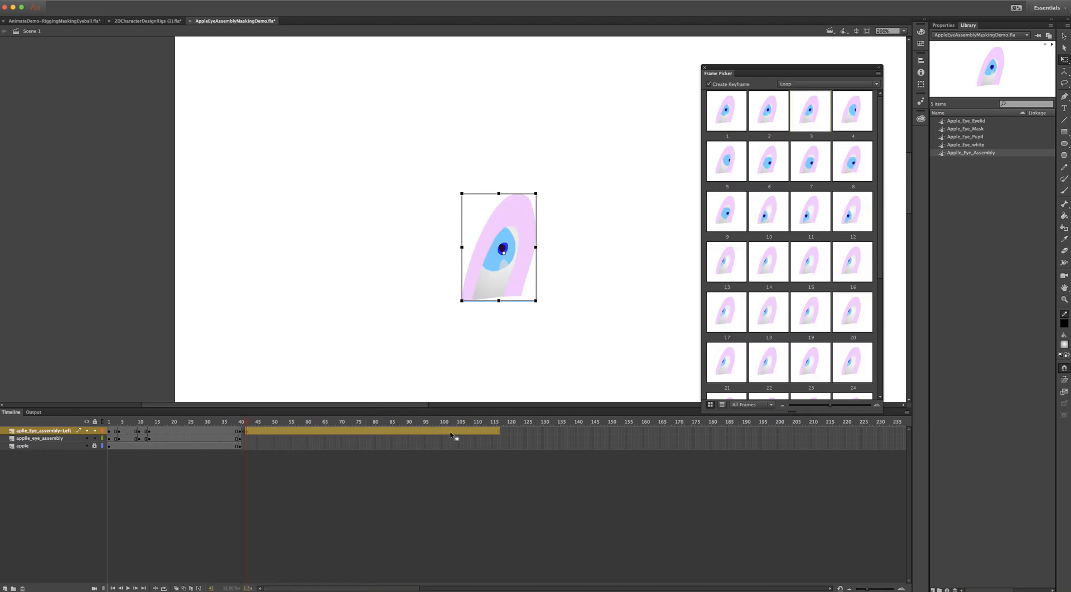
right_click(346, 441)
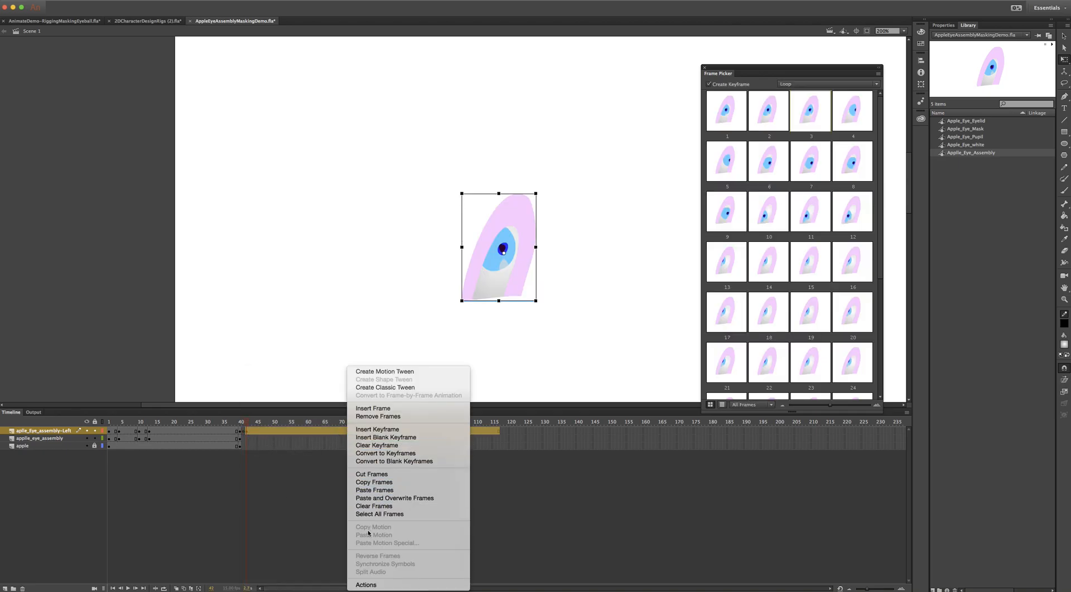
left_click(377, 445)
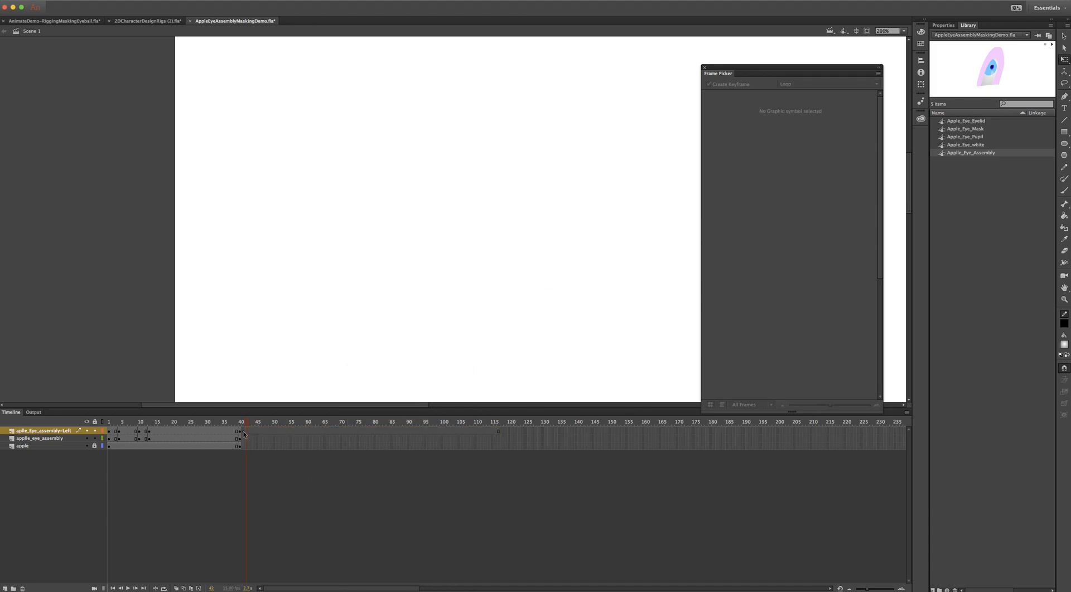
- Hide the original eye layer and select frames 1 to 40 on the aplle_Eye_assembly-Left layer
left_click_drag(242, 421, 110, 422)
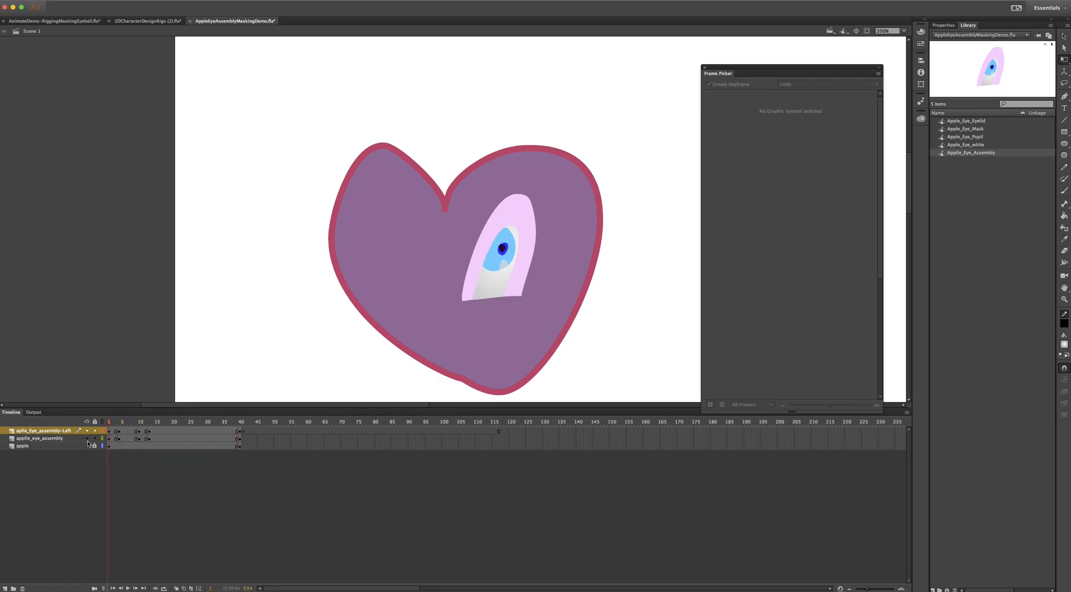
left_click(87, 439)
left_click_drag(111, 422, 241, 426)
left_click(240, 433)
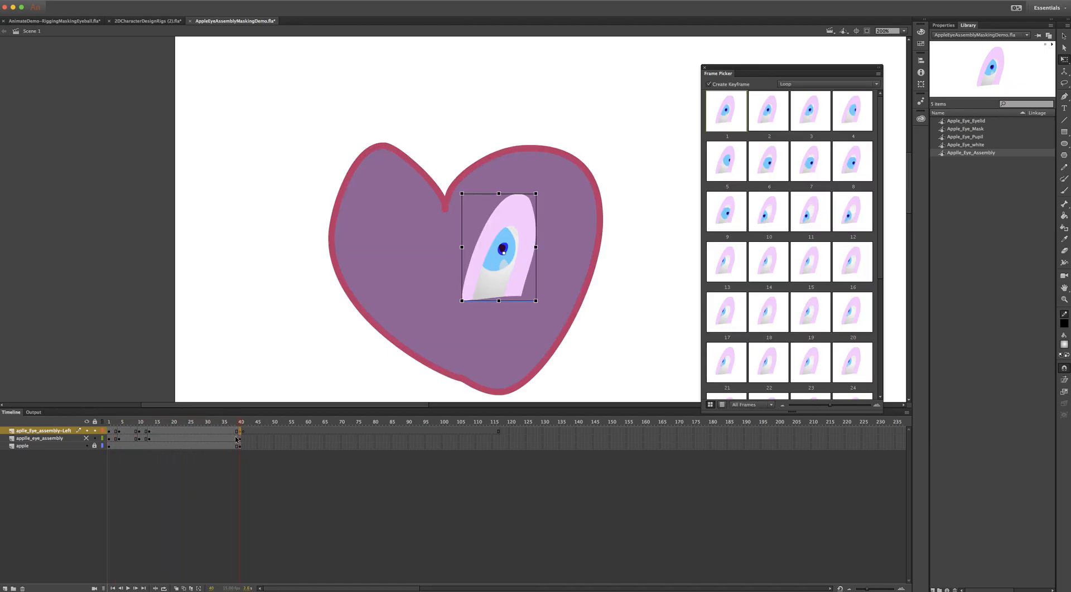
left_click(110, 431)
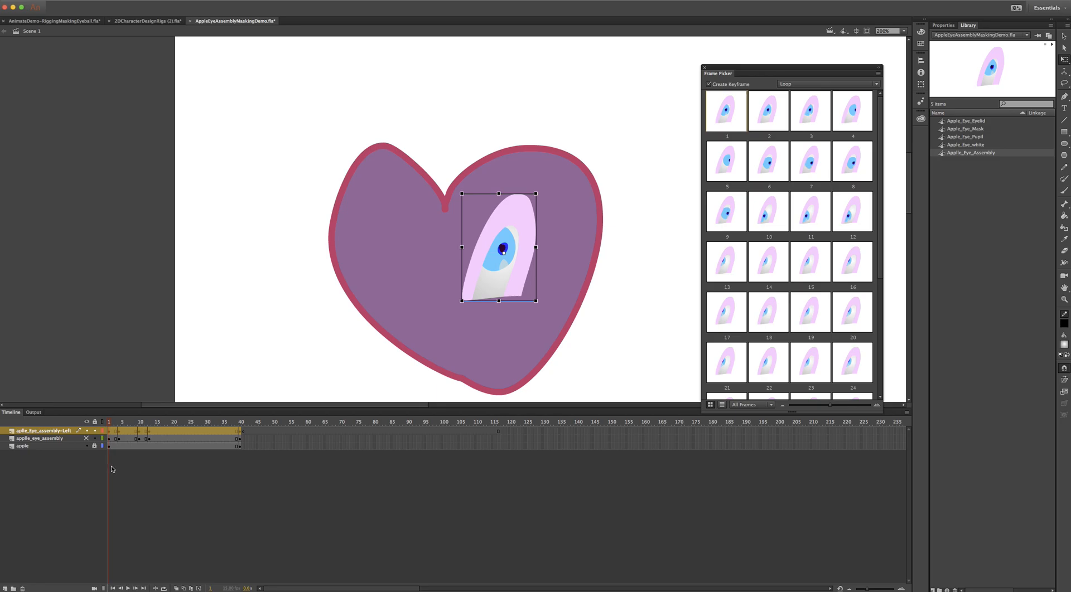
- At frame 1, move the aplle_Eye_assembly-Left eye onto the apple's left lobe, and lock and hide the original eye layer
left_click_drag(511, 290, 425, 292)
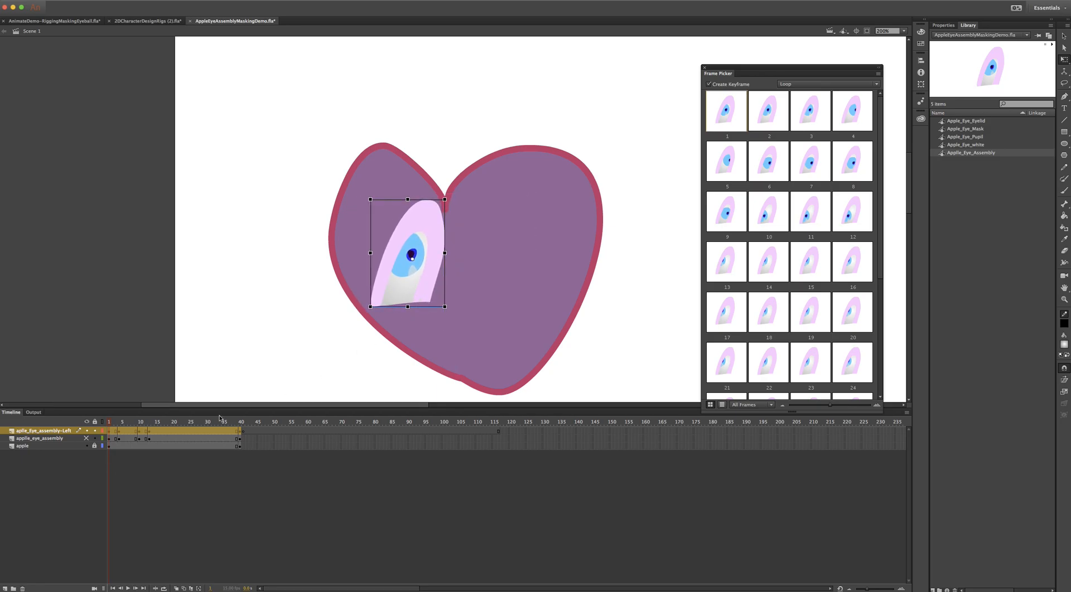
left_click(87, 439)
mouse_move(110, 423)
left_mouse_down()
mouse_move(149, 423)
mouse_move(109, 424)
left_mouse_up()
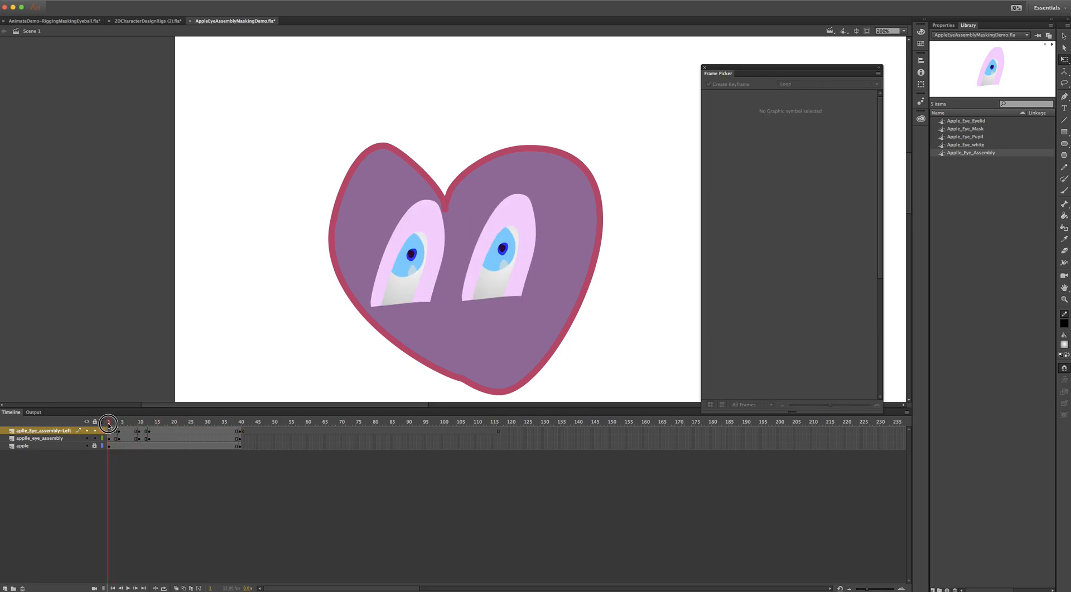
left_click(95, 439)
left_click(119, 439)
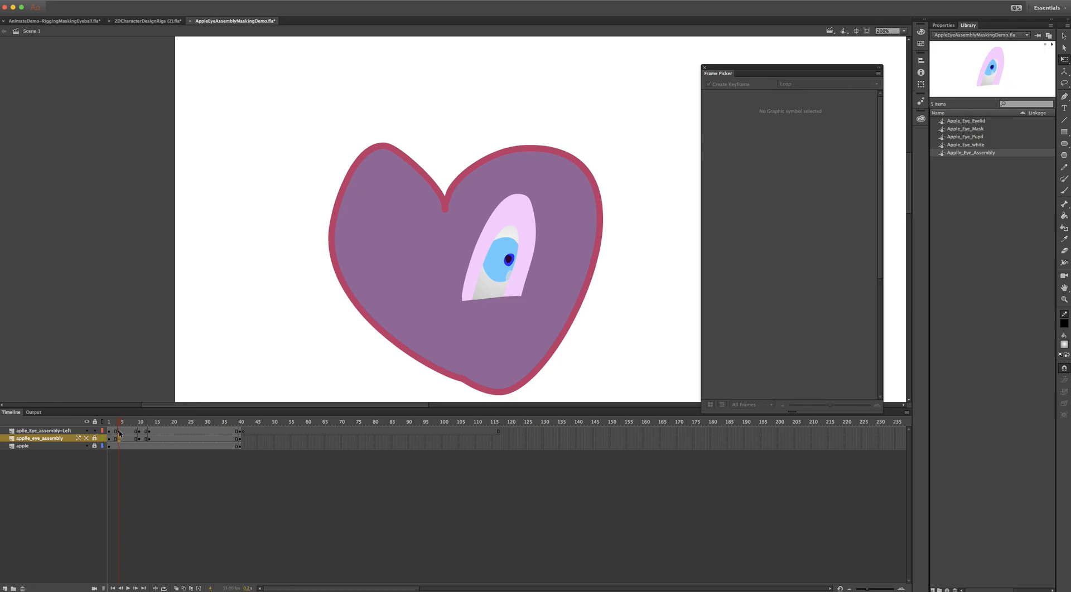
left_click(119, 433)
left_click(109, 432)
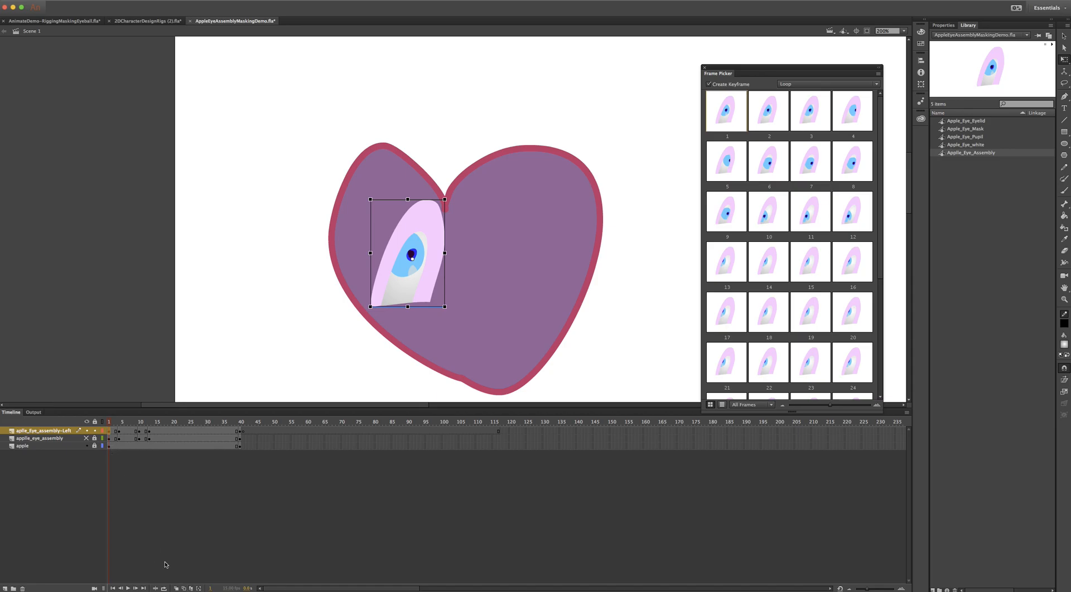
- Turn on onion skin outlines reaching to about frame 45 and move the frame 4 left-layer eye to match the frame 1 position
left_click(184, 589)
left_click_drag(124, 428, 257, 430)
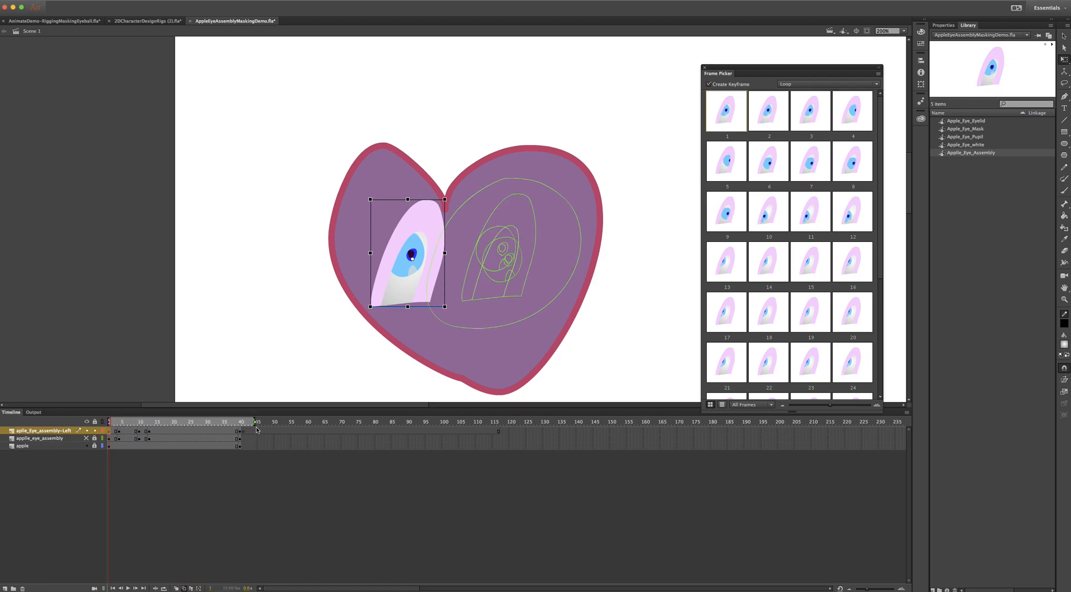
left_click(119, 433)
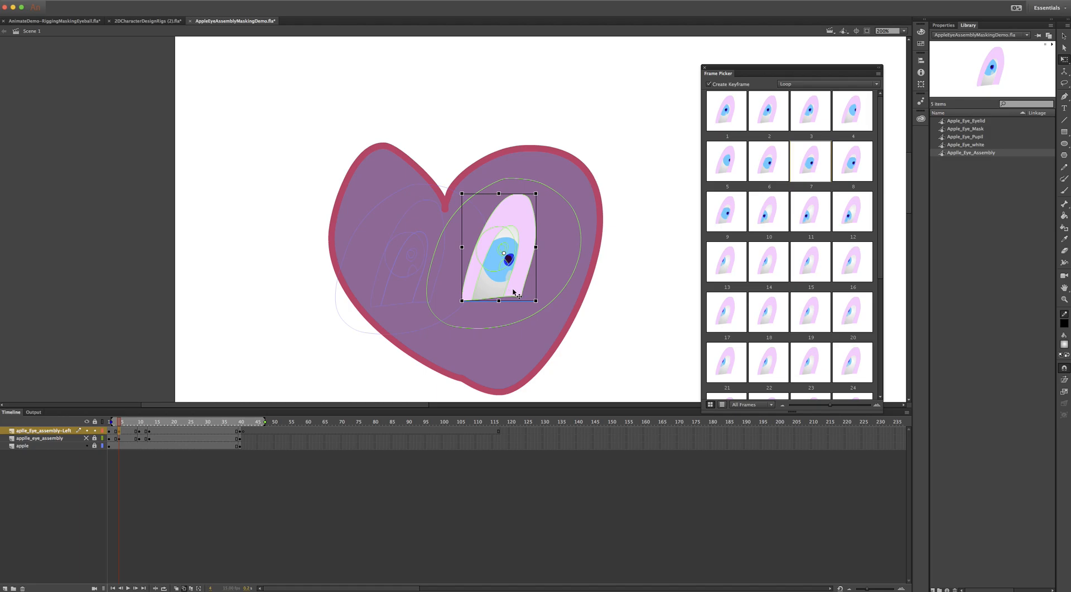
left_click_drag(515, 291, 426, 296)
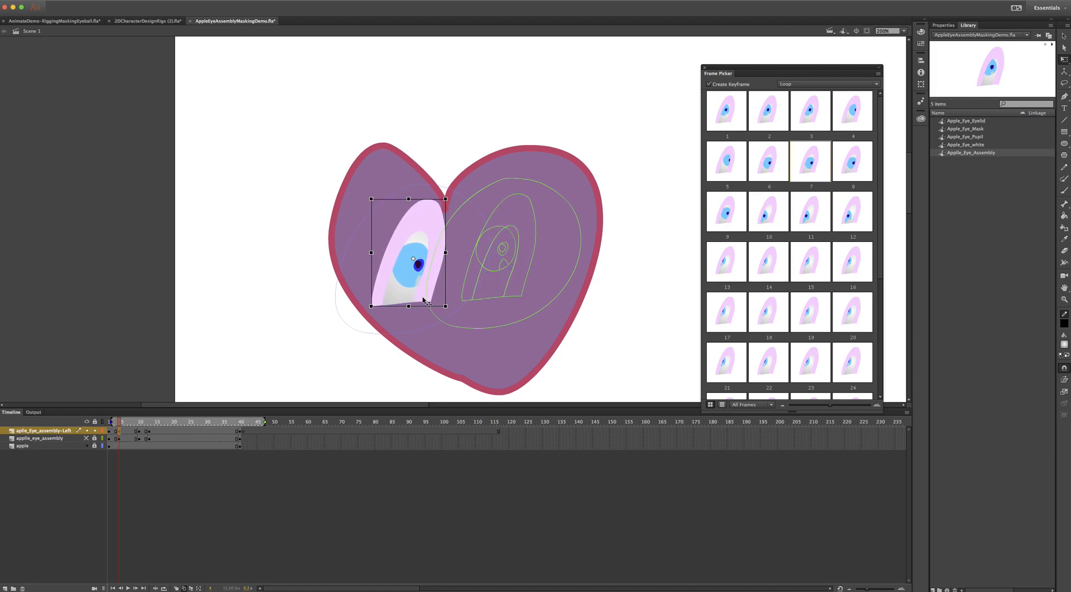
- Move the eye on aplle_Eye_assembly-Left to the same left-lobe position at frames 10, 13 and 40
left_click(139, 431)
left_click_drag(518, 292, 425, 296)
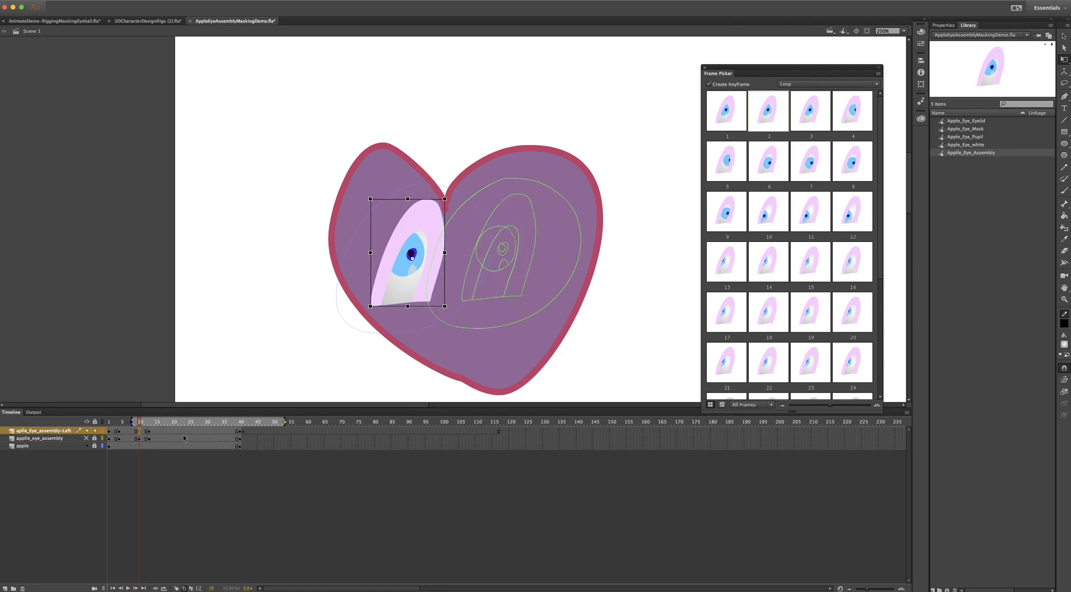
left_click(150, 434)
left_click_drag(516, 294, 428, 297)
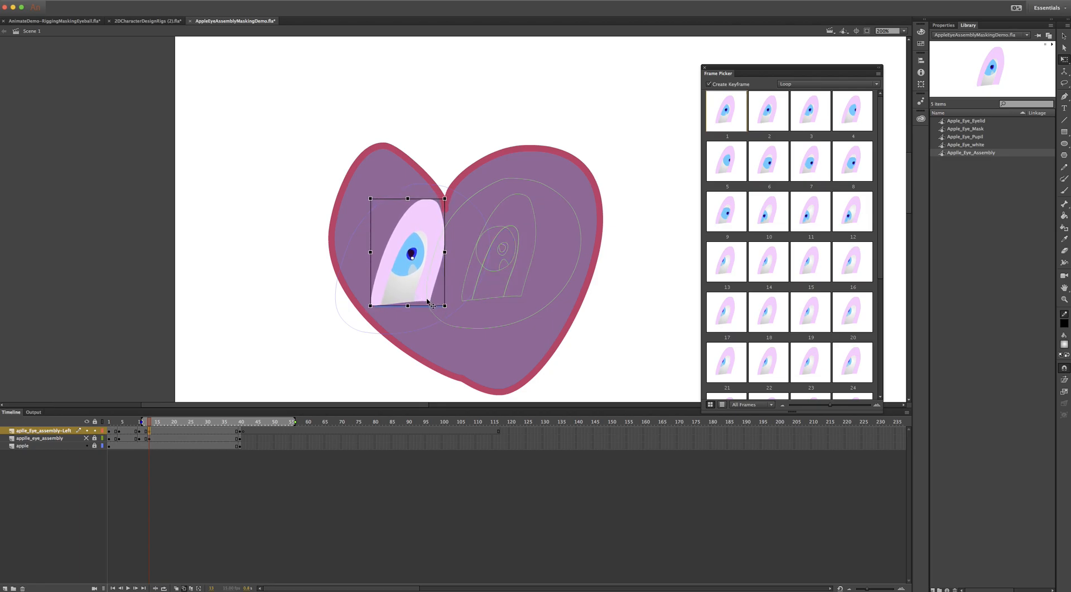
left_click(237, 445)
left_click_drag(518, 300, 429, 298)
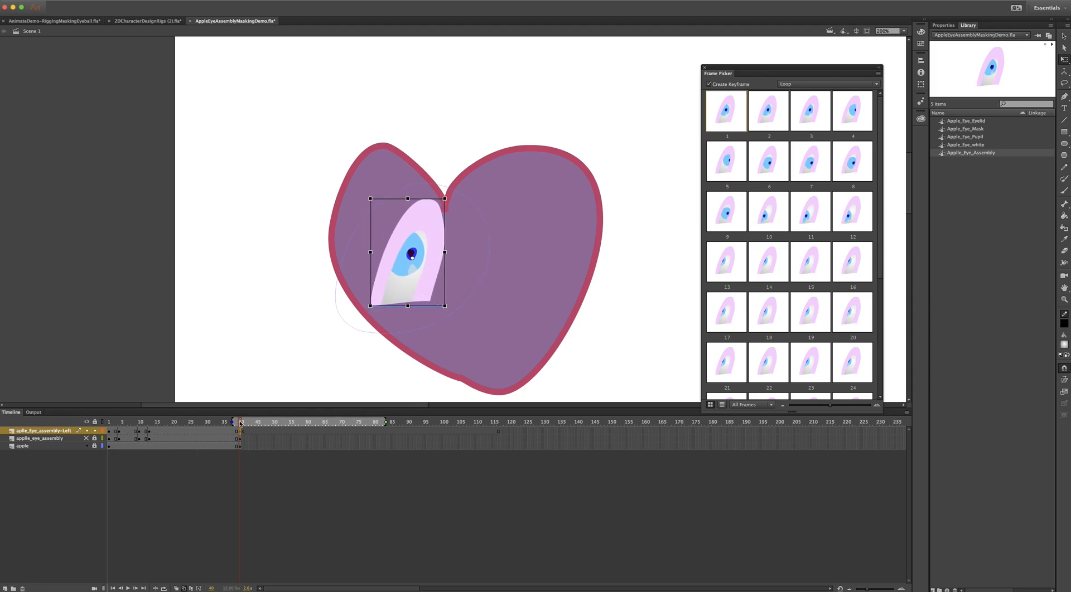
- Turn off the onion skin outlines, show the original eye layer, and scrub from frame 1 to 5 to check both eyes
left_click(185, 589)
left_click(110, 423)
left_click(86, 438)
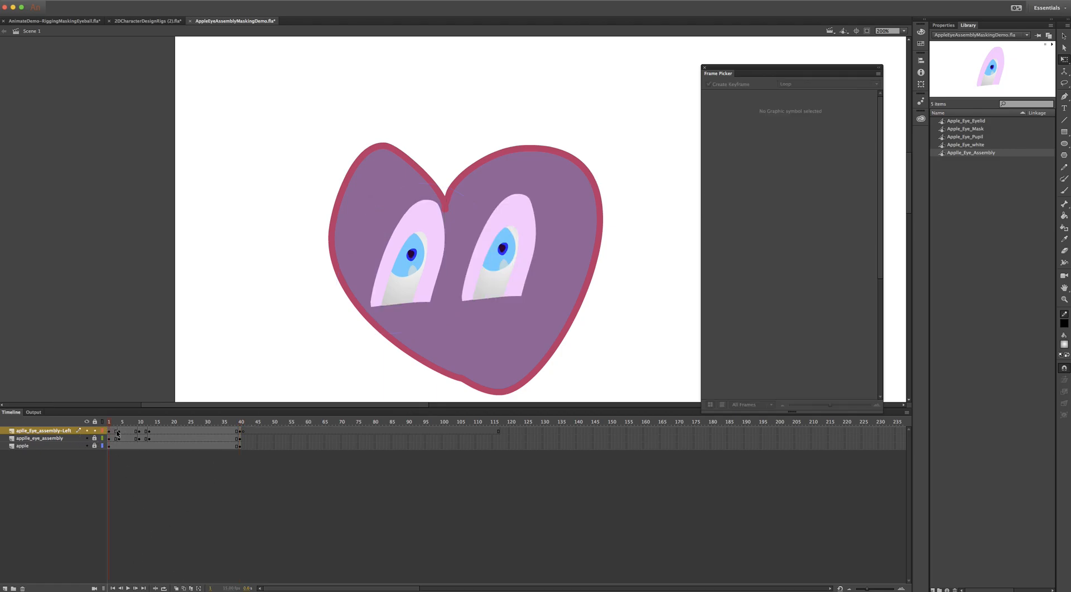
mouse_move(110, 424)
left_mouse_down()
mouse_move(229, 427)
mouse_move(126, 420)
left_mouse_up()
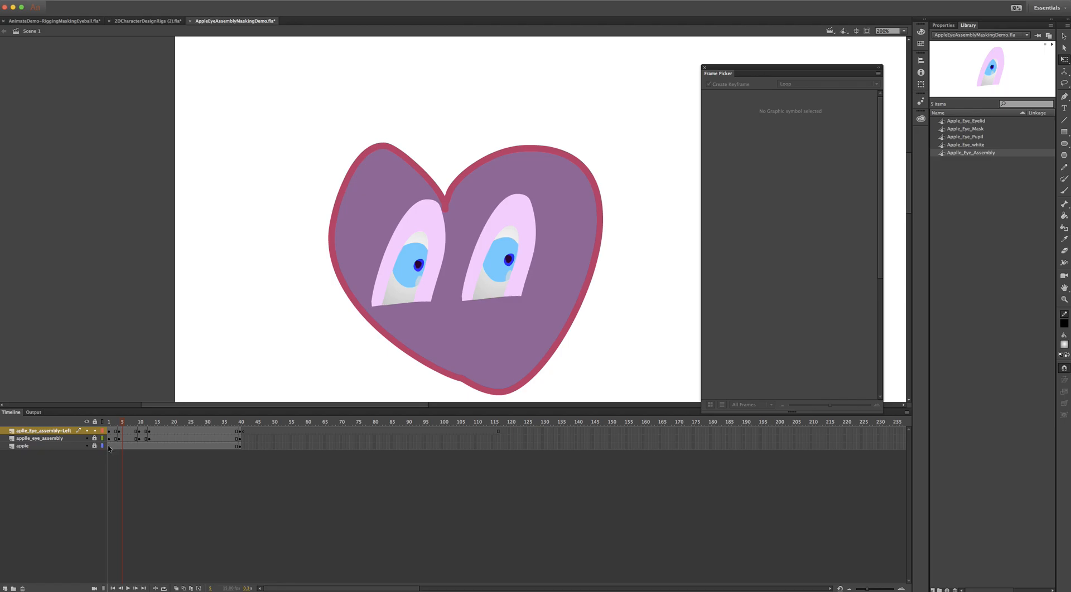
- Open the left eye's assembly symbol for editing in place, unlock its pupil layer, and display the mask layer as an outline
left_click(426, 294)
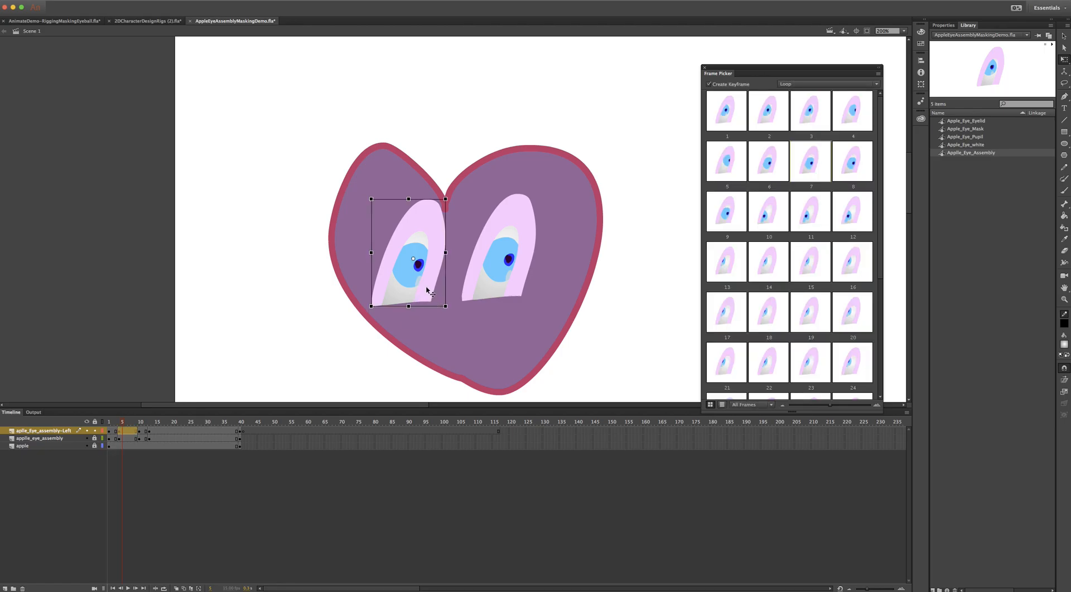
double_click(426, 293)
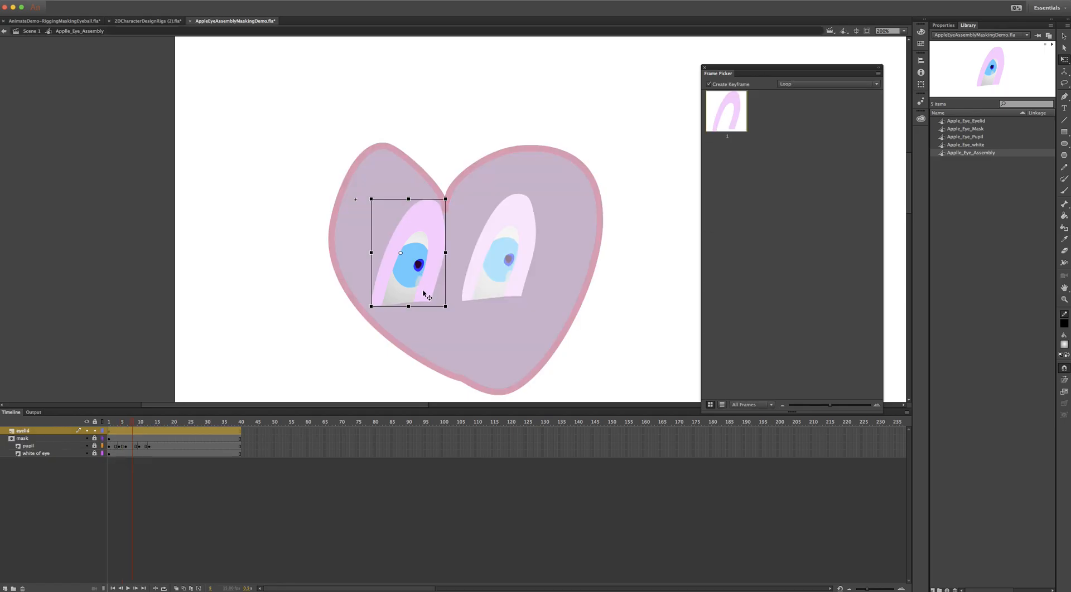
left_click(95, 446)
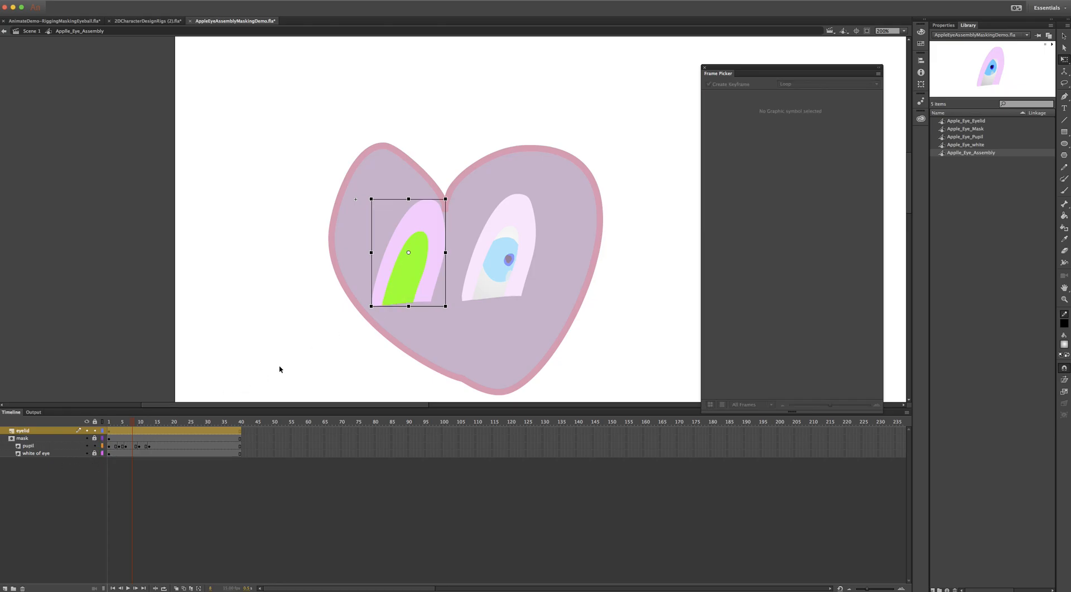
left_click(102, 439)
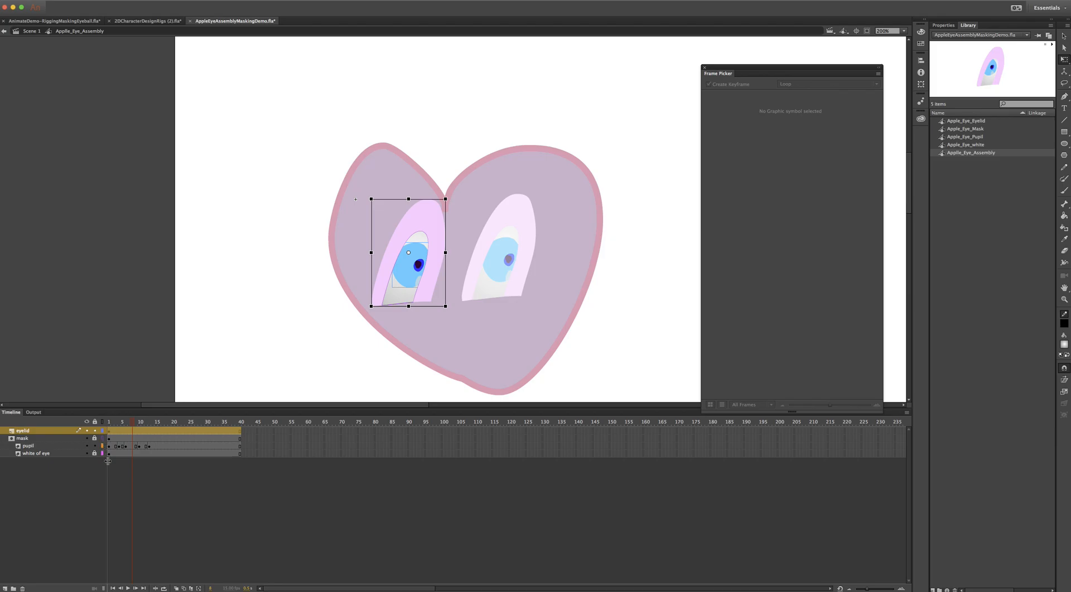
- Open the nested pupil symbol, recolor its iris grey-teal, and return to Scene 1 to check both eyes
left_click(411, 274)
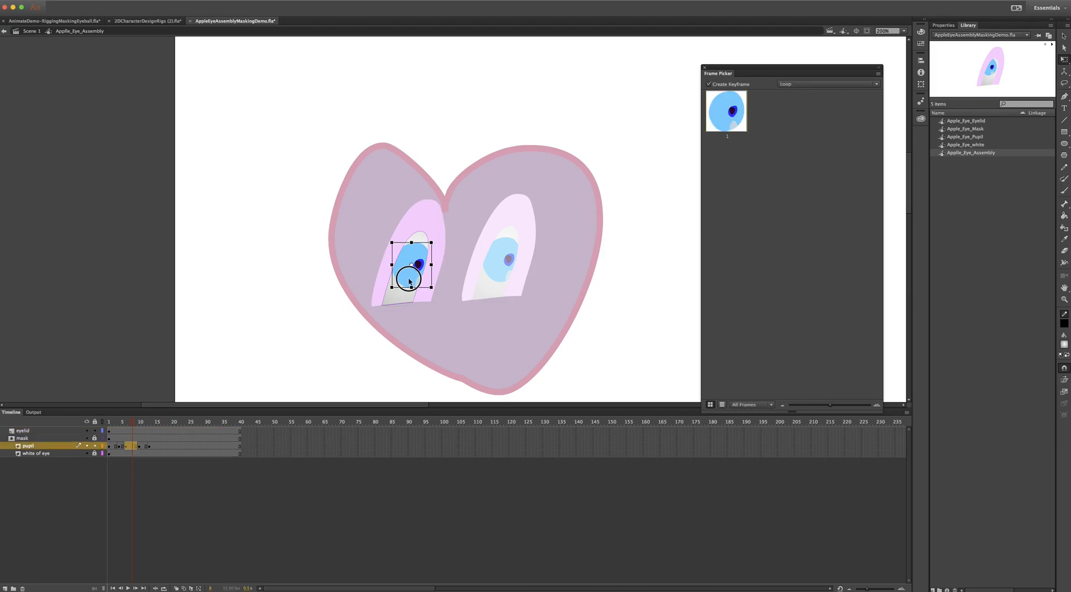
double_click(410, 281)
left_click(376, 311)
left_click(405, 284)
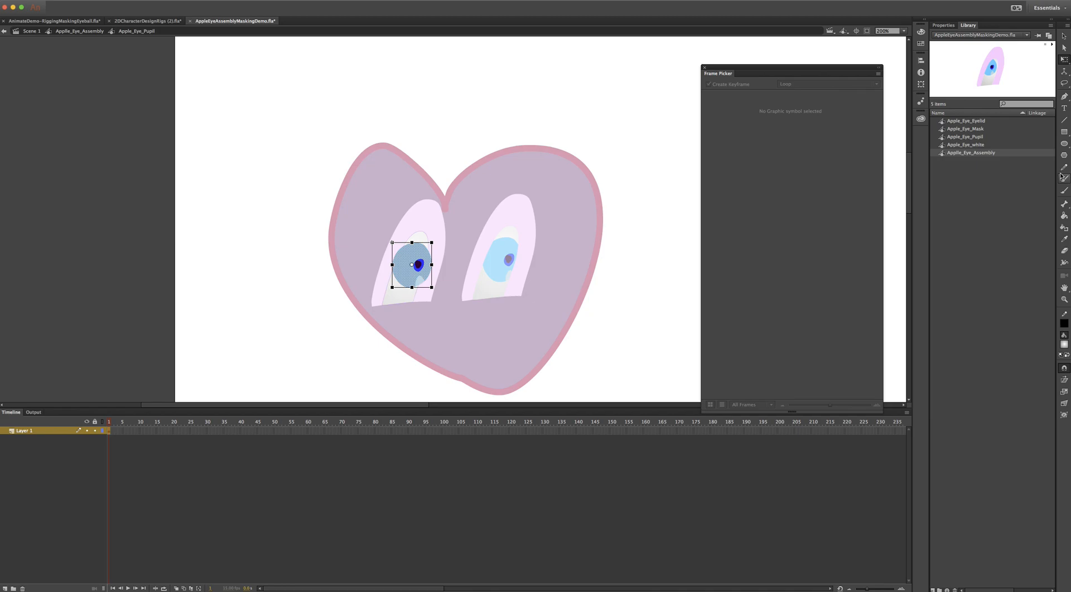
left_click(1064, 346)
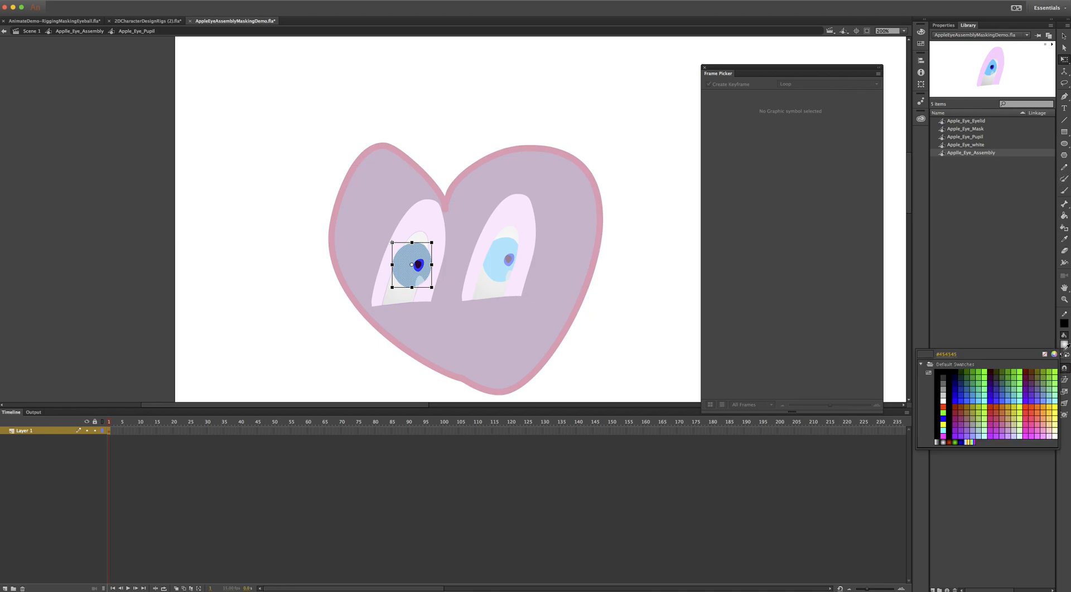
left_click(1047, 387)
left_click(611, 370)
left_click(79, 31)
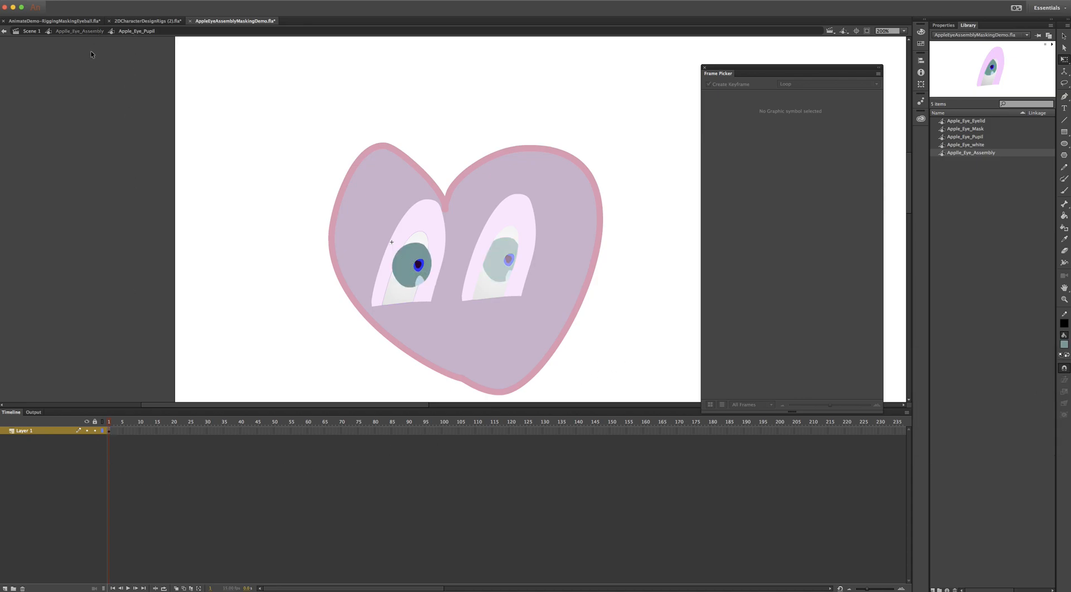
left_click(31, 31)
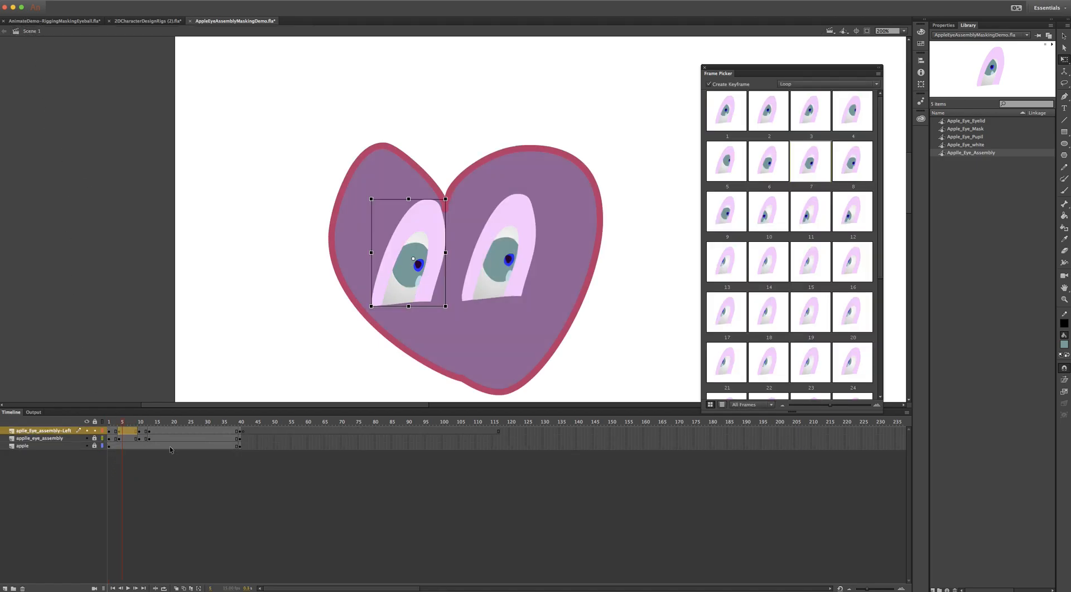
mouse_move(120, 422)
left_mouse_down()
mouse_move(235, 425)
mouse_move(132, 423)
left_mouse_up()
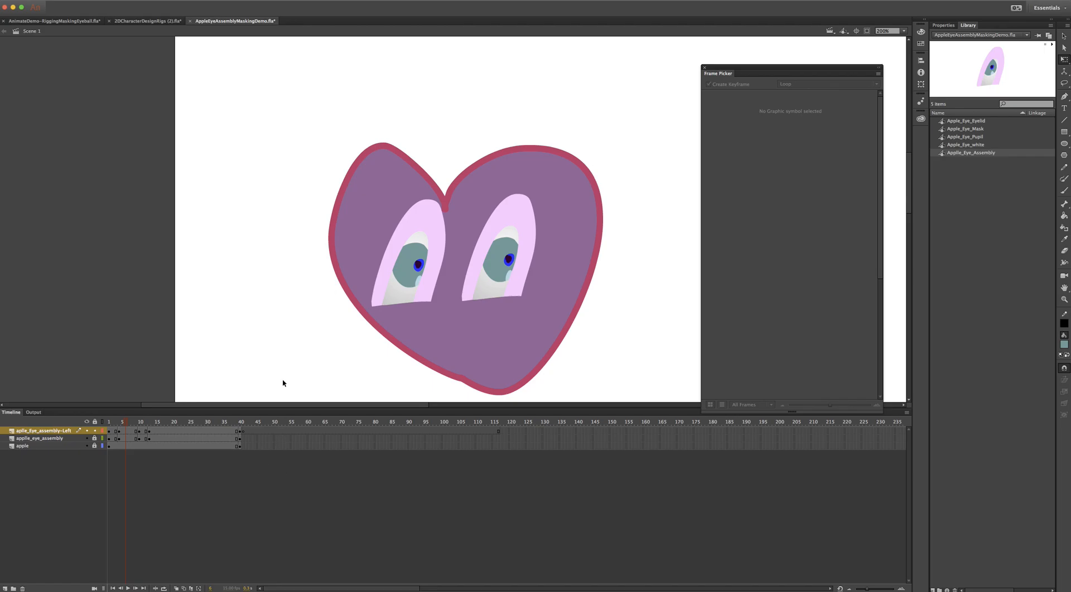
- Review the LizzyEyesBoth animation from frame 15 to 25 and Scene 1 in 2DCharacterDesignRigs (2).fla, and return to AppleEyeAssemblyMaskingDemo.fla
left_click(148, 21)
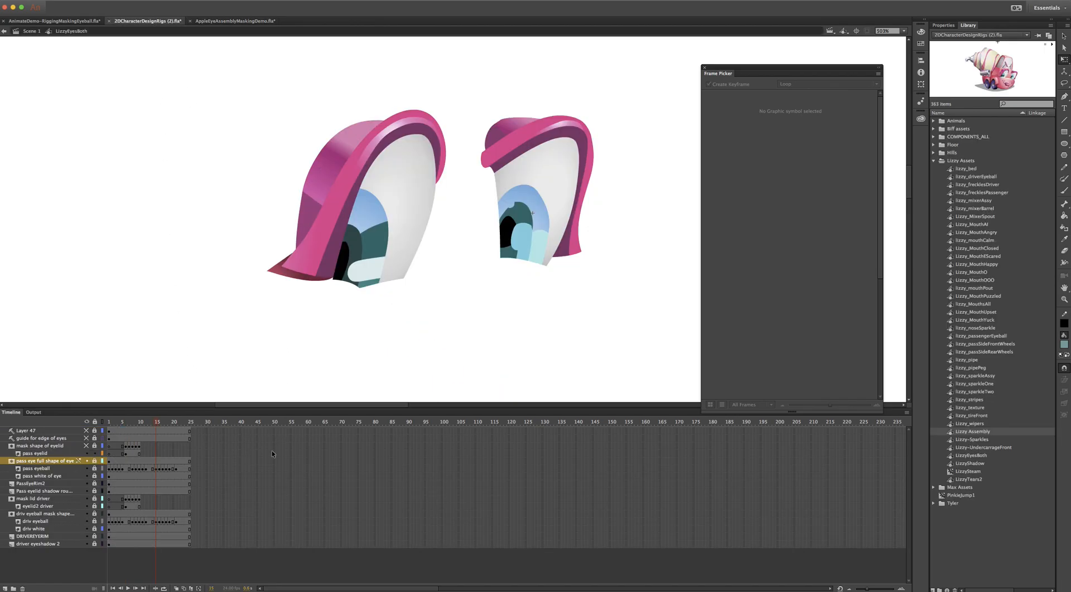
left_click_drag(156, 423, 188, 424)
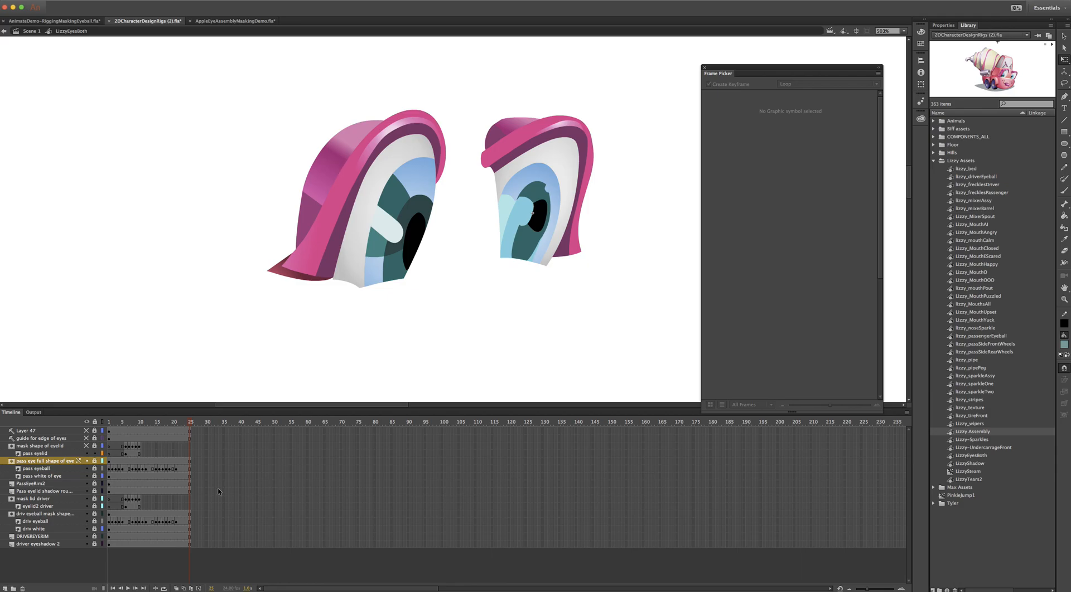
left_click(31, 31)
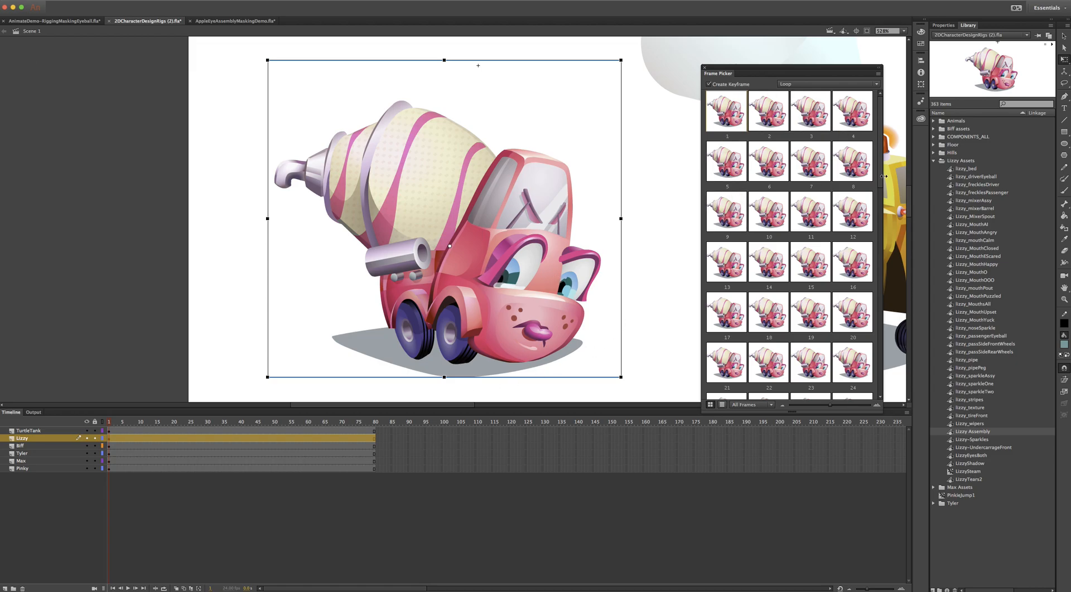
left_click(235, 21)
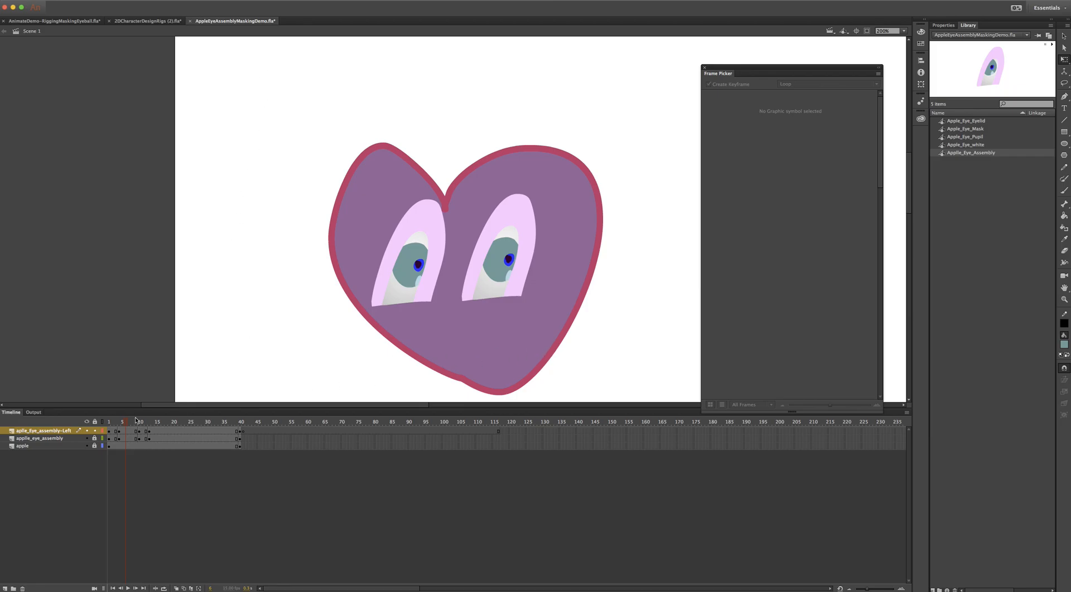
- Scrub the apple's eye animation to frame 31 and save the document
left_click(115, 426)
left_click_drag(115, 427, 208, 425)
left_click(71, 1)
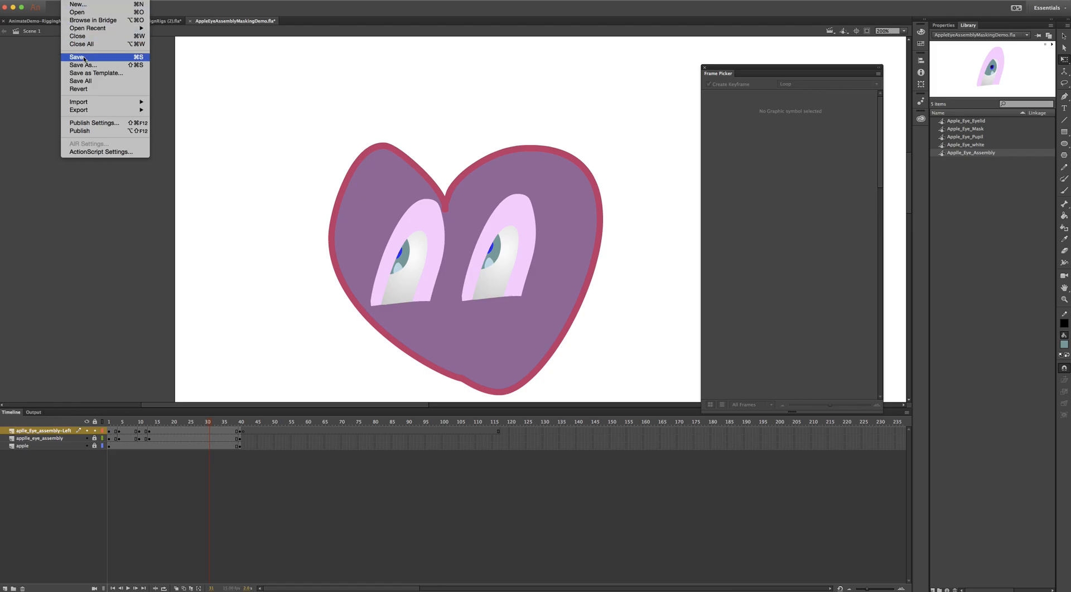
left_click(84, 58)
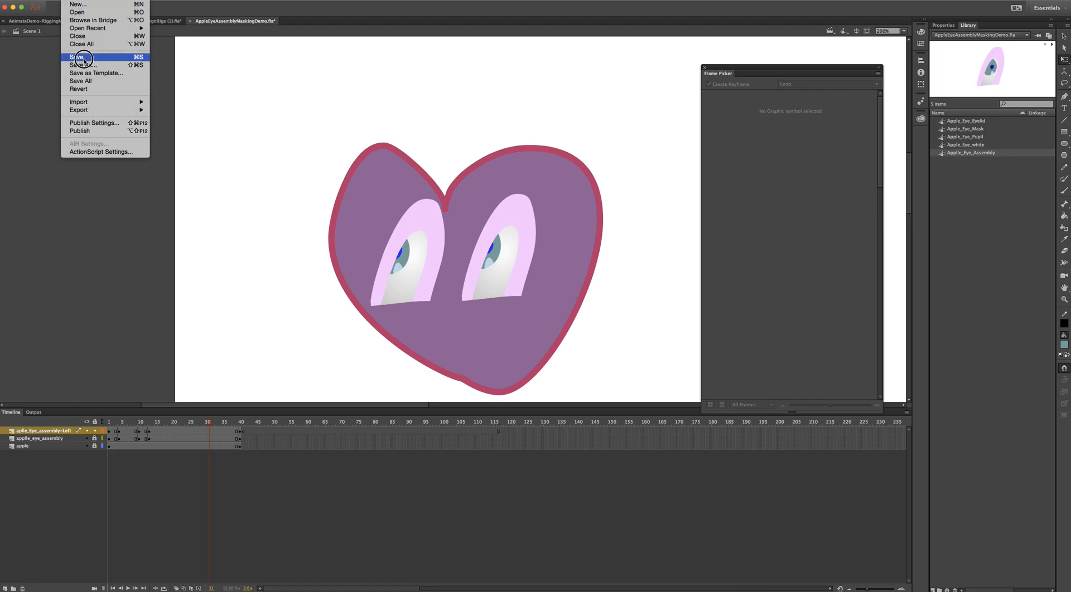